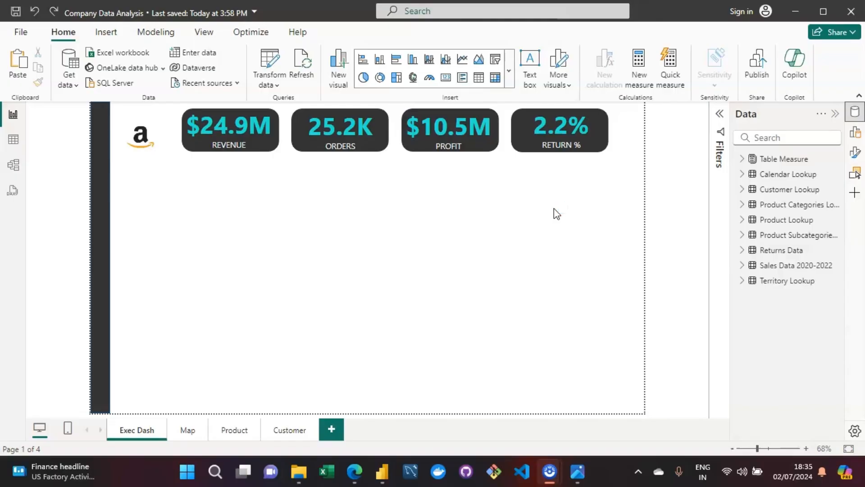
Insert a line chart visual on the Exec Dash page and dismiss the driver updater notification.
click(498, 203)
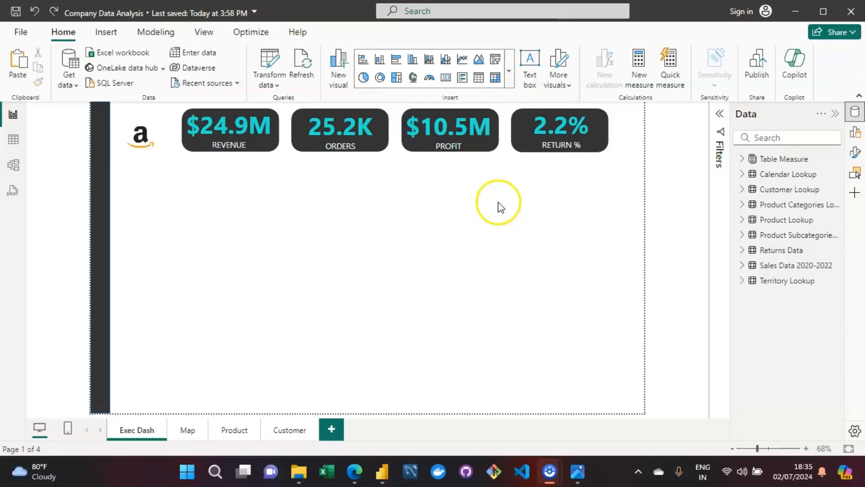
click(108, 42)
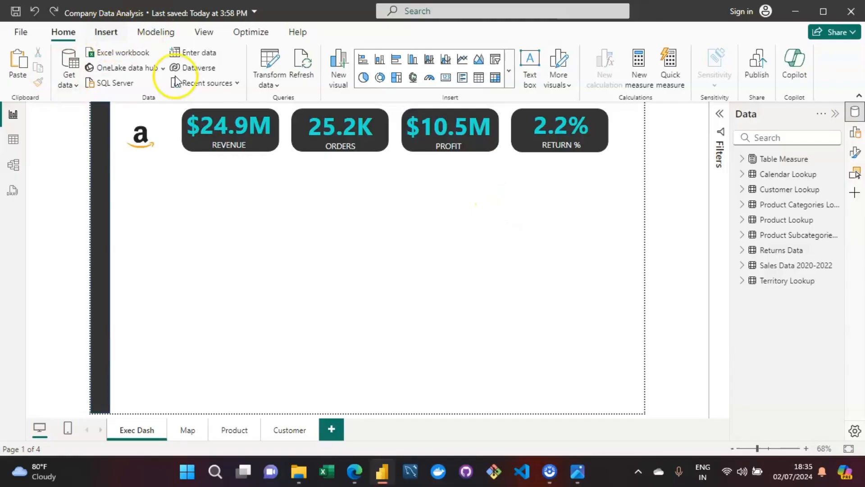
click(225, 69)
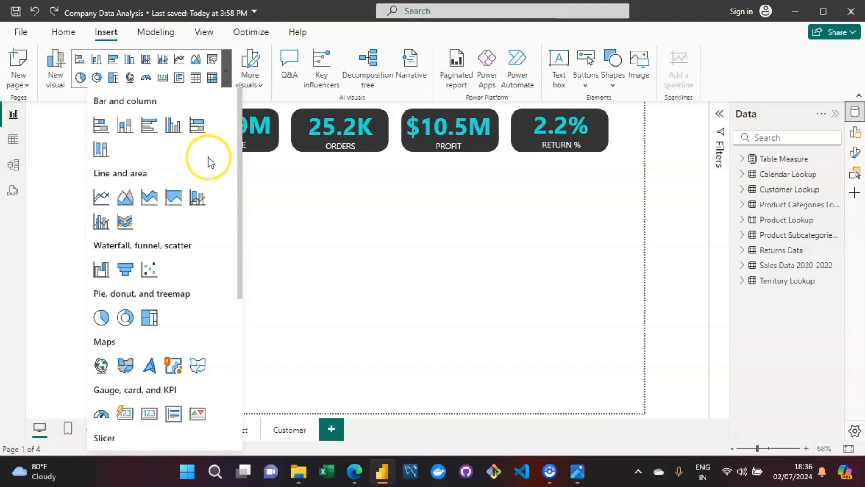
click(102, 198)
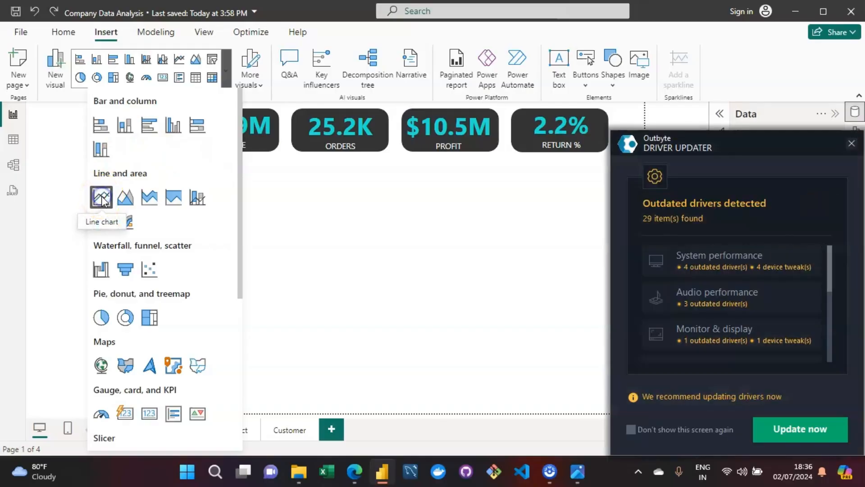
click(852, 143)
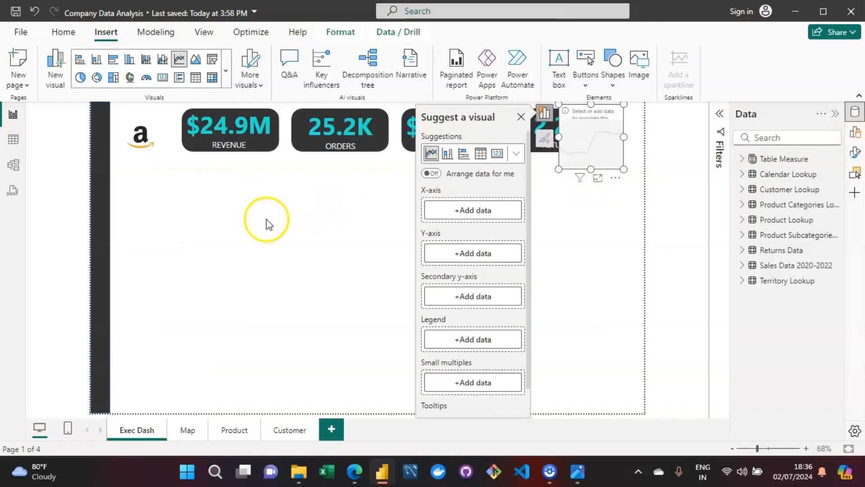
Place the empty line chart directly below the Amazon logo and enlarge it until it spans beneath the Revenue and Orders cards.
drag(583, 153, 154, 204)
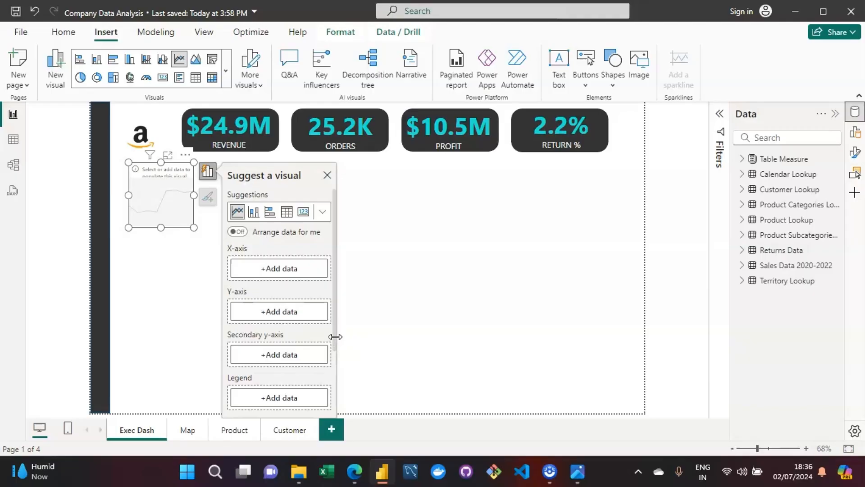
drag(336, 342, 318, 252)
drag(194, 227, 378, 330)
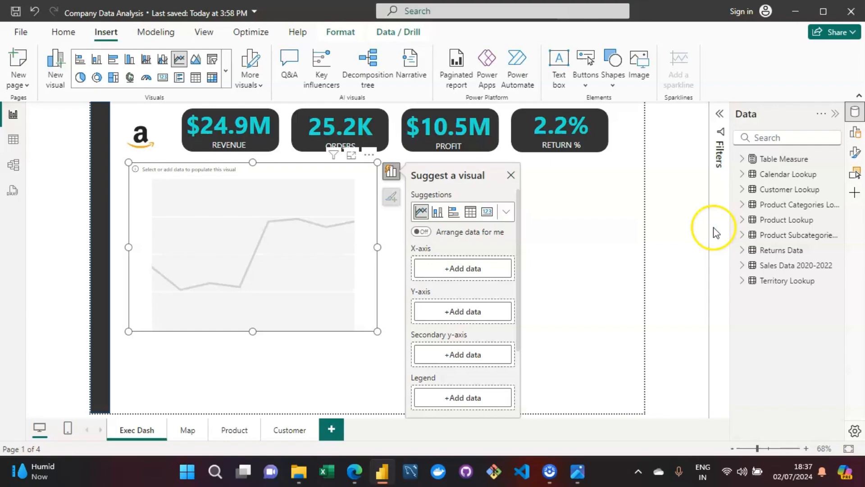
Assign the Start of Month field from Calendar Lookup to the line chart's X-axis.
click(743, 177)
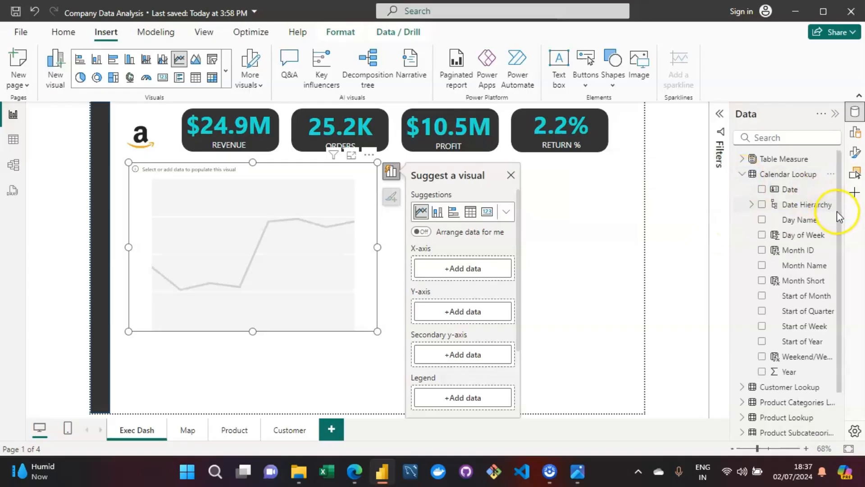
mouse_move(839, 216)
mouse_down()
mouse_move(839, 232)
mouse_move(840, 220)
mouse_up()
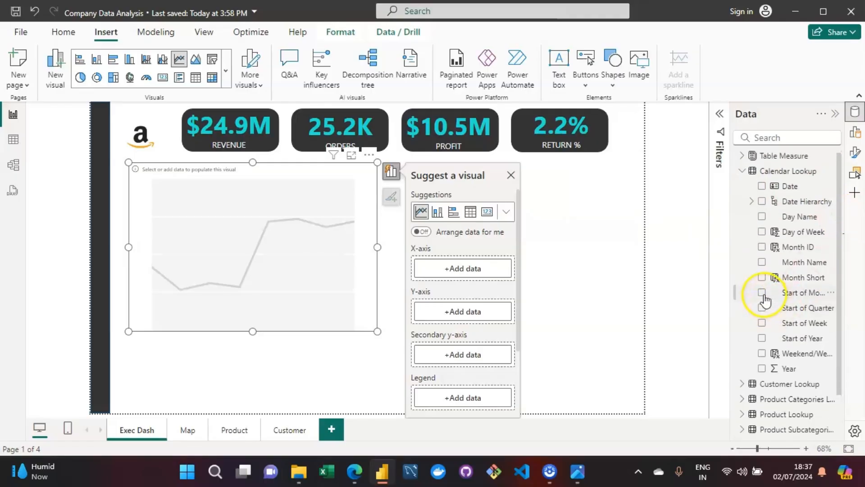
drag(802, 292, 466, 276)
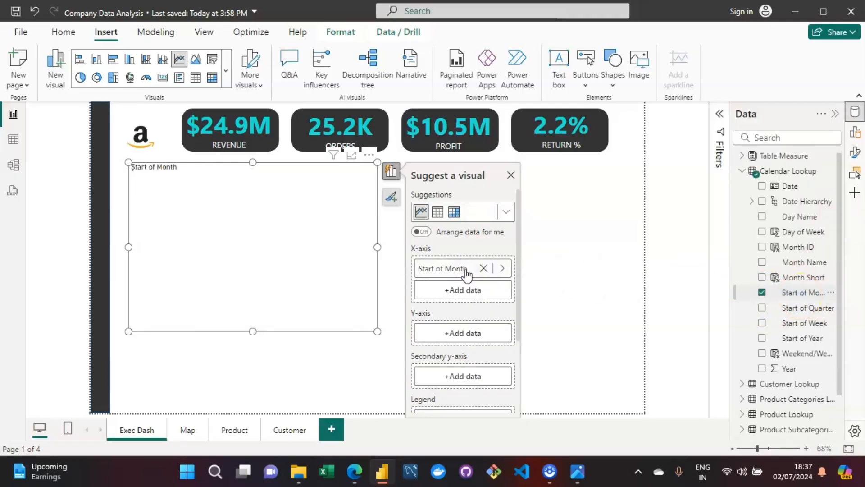
click(459, 294)
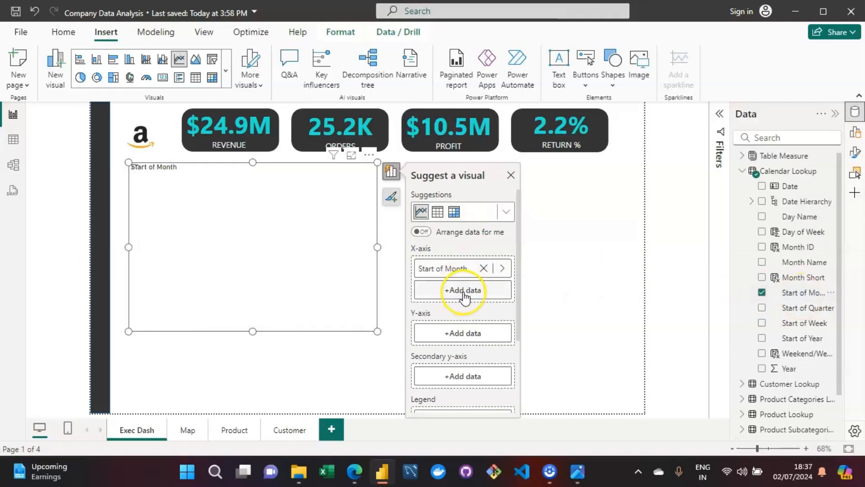
Find the Total Revenue measure by searching "reven" and assign it to the line chart's Y-axis.
click(458, 332)
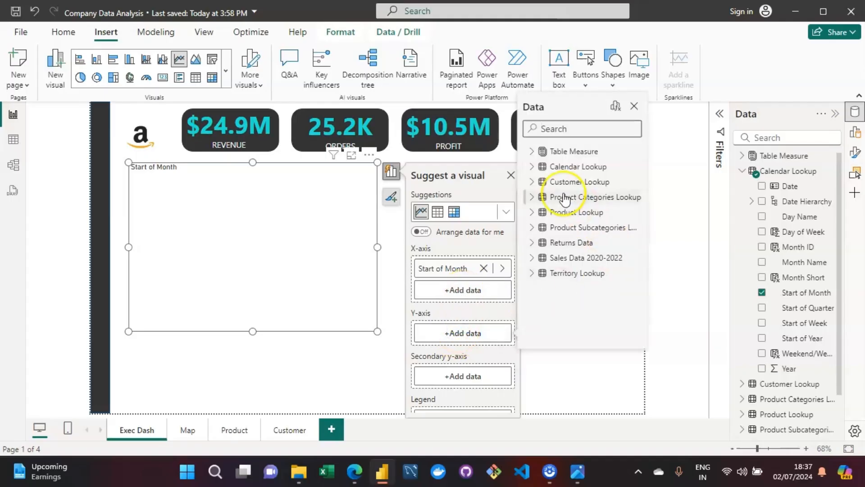
click(553, 129)
text(reven)
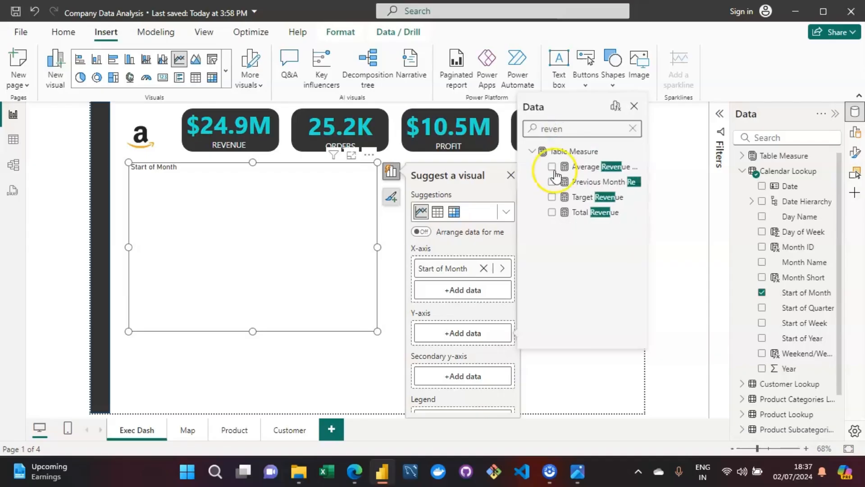
click(552, 212)
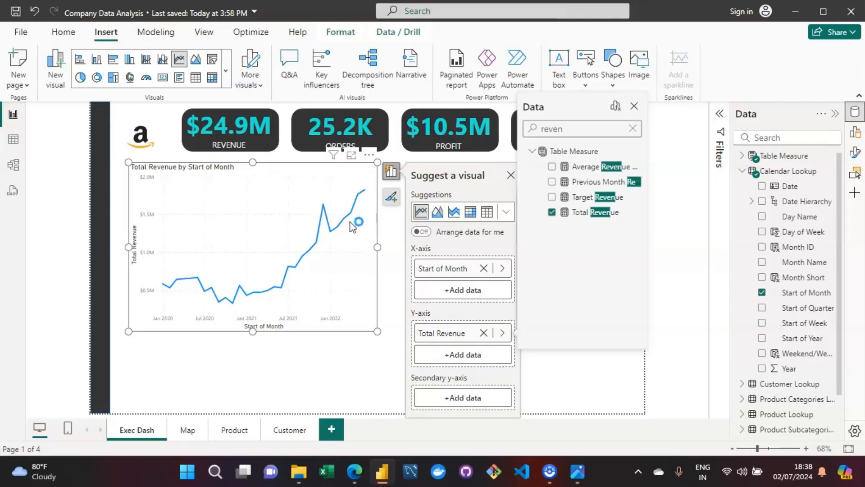
Turn on the zoom slider for the line chart and test it by narrowing and restoring the month range.
click(271, 310)
click(390, 198)
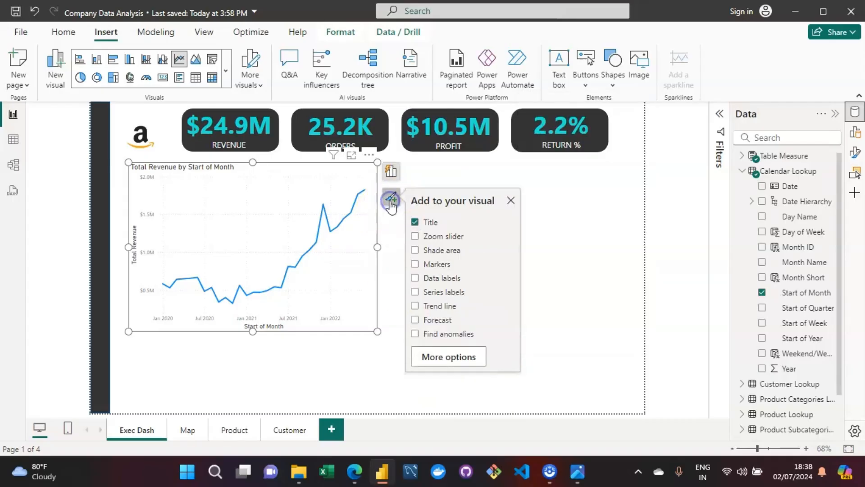
click(520, 286)
click(415, 236)
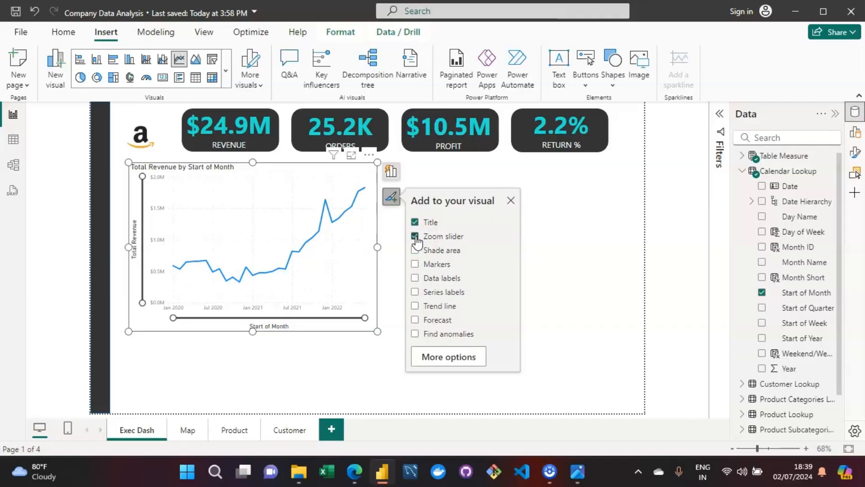
drag(173, 317, 289, 319)
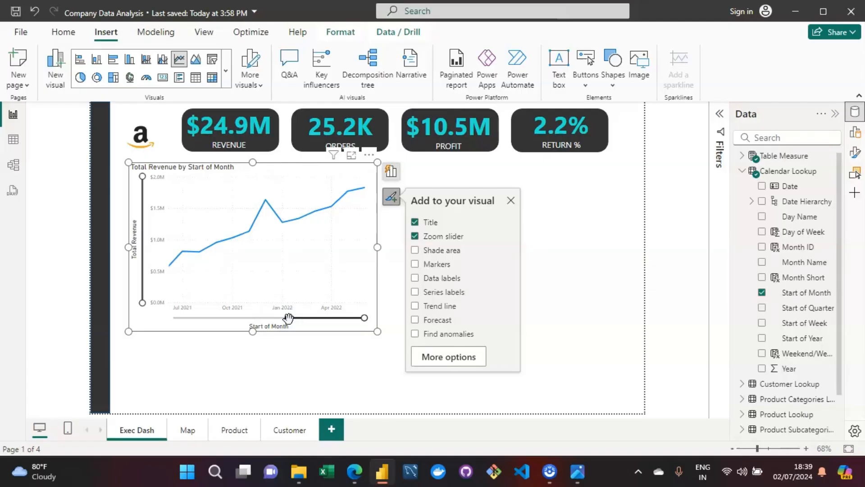
drag(288, 318, 146, 323)
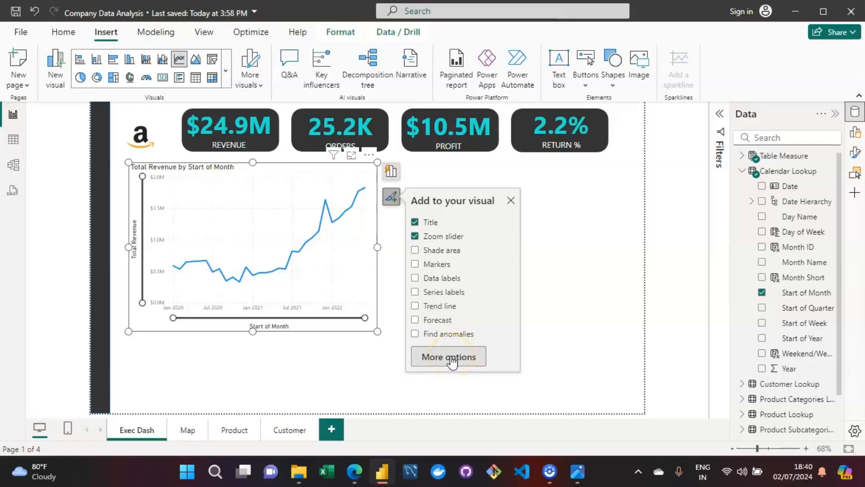
Try replacing the line chart's X-axis field with Start of Week from Calendar Lookup.
click(395, 174)
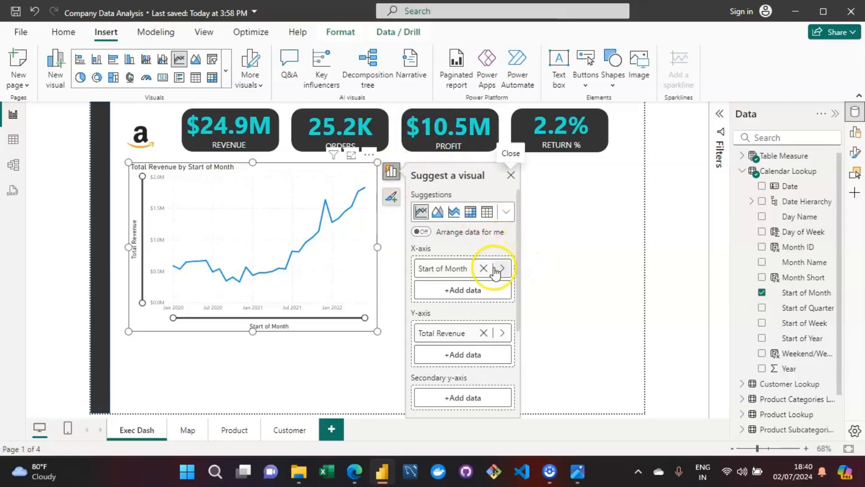
click(484, 268)
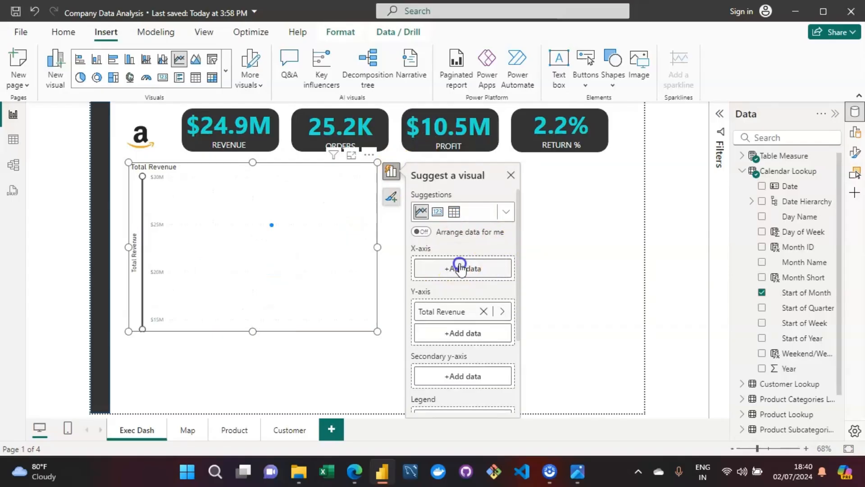
click(460, 266)
click(569, 175)
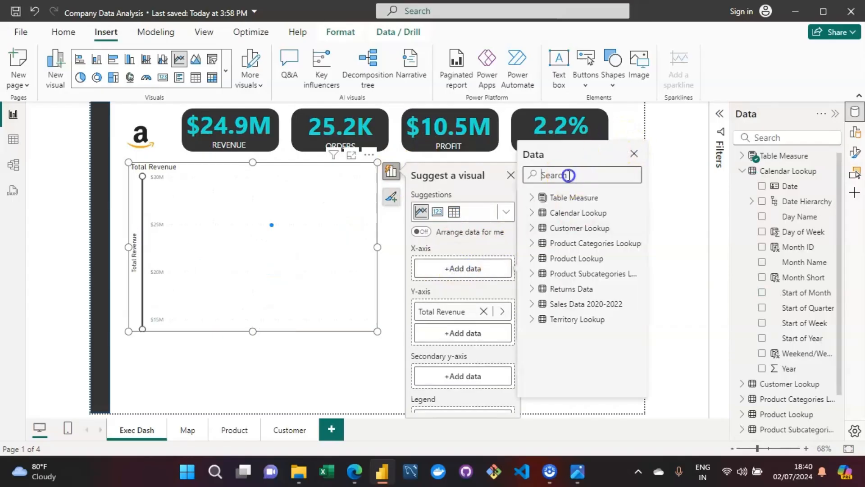
text(sta)
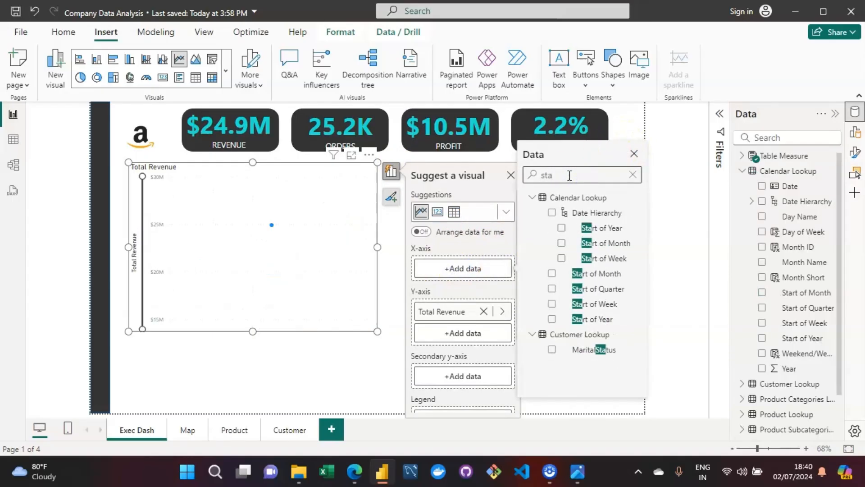
text(rt)
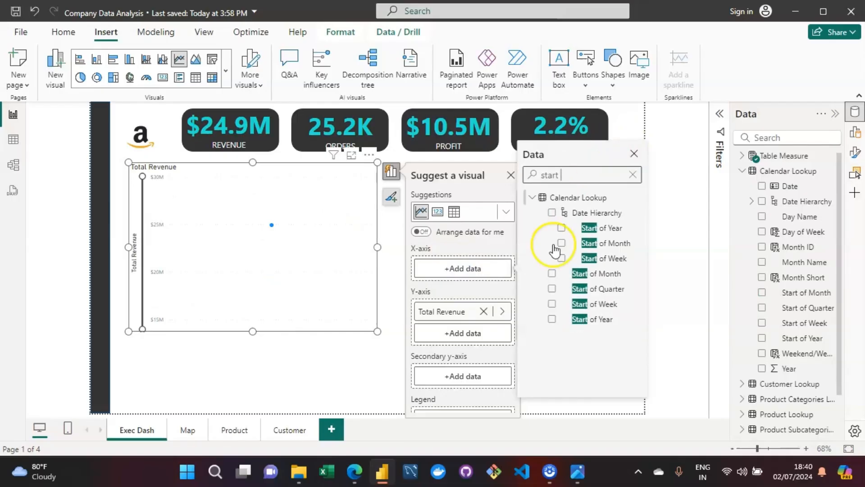
click(551, 305)
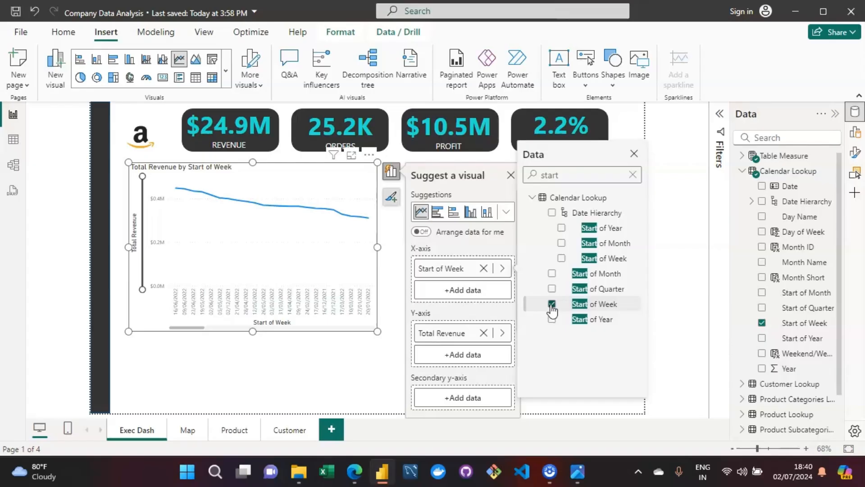
Switch the line chart's X-axis field from Start of Week back to Start of Month.
click(552, 273)
click(551, 304)
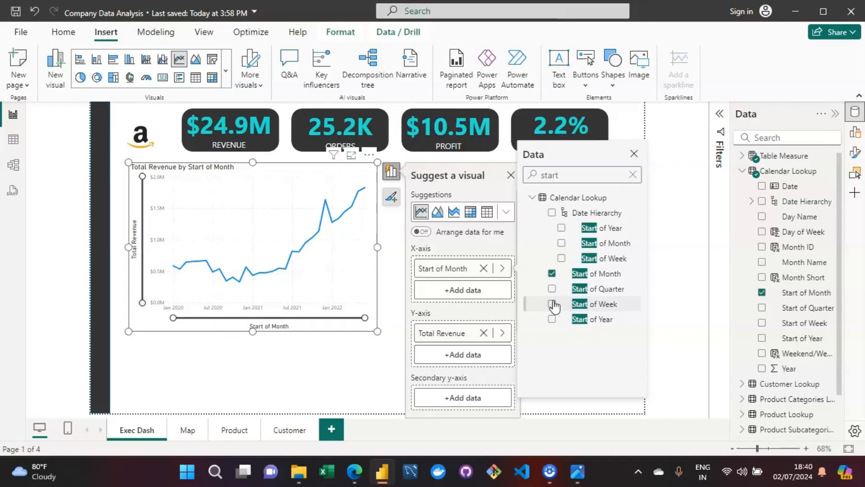
click(559, 320)
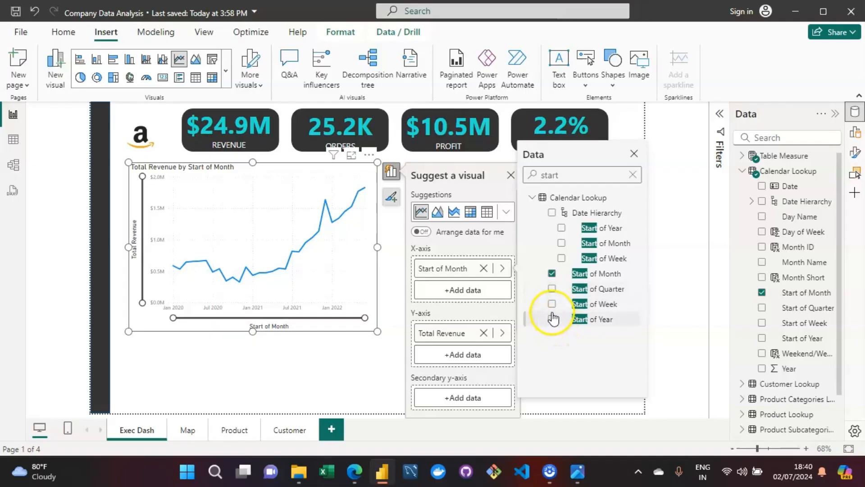
Try Start of Year as the line chart's X-axis field and return the axis to Start of Month.
click(551, 274)
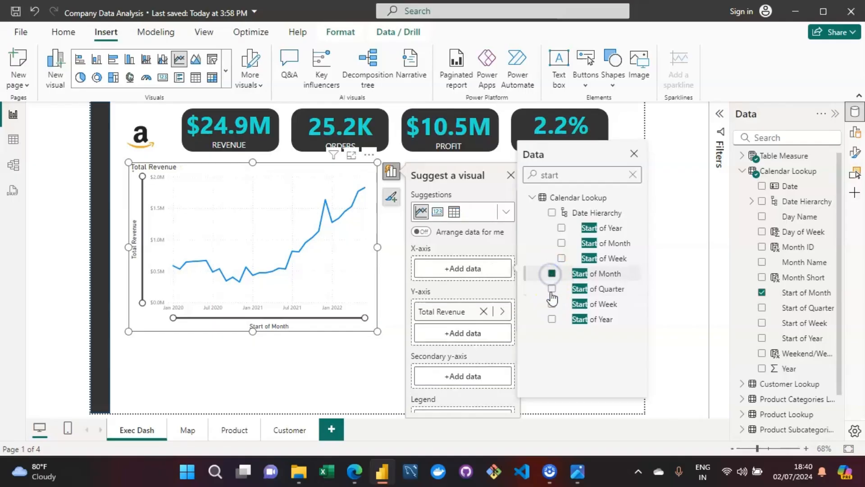
click(551, 319)
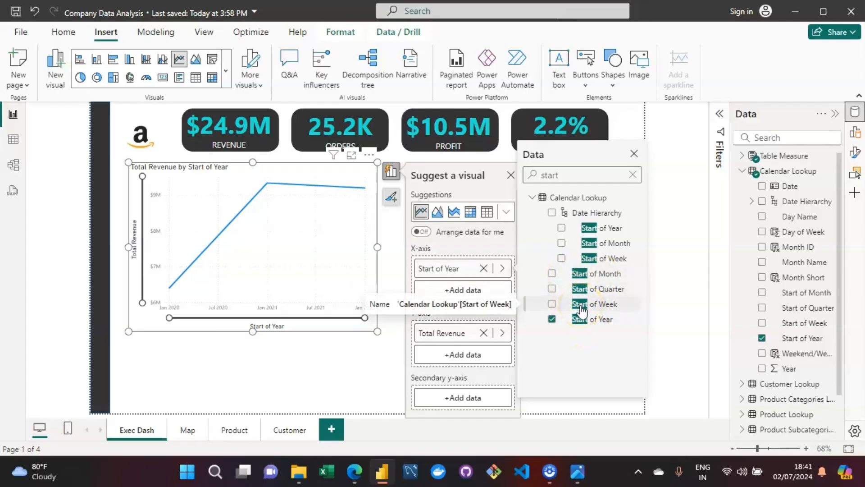
click(552, 273)
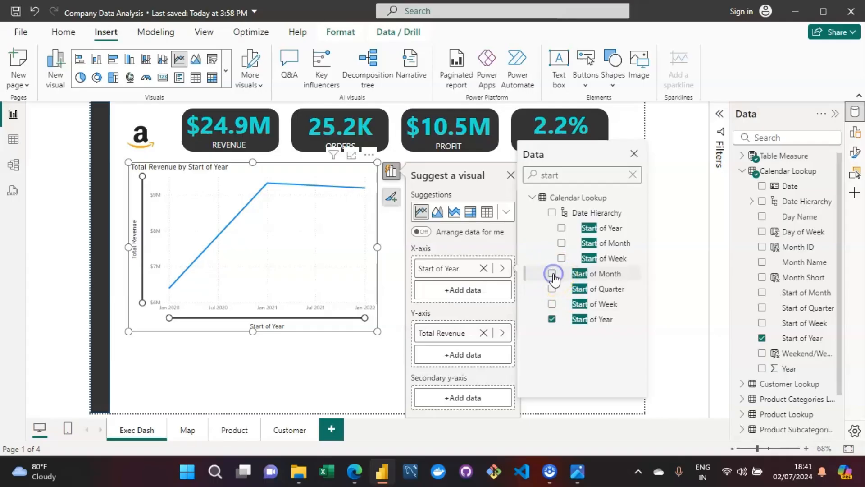
click(552, 319)
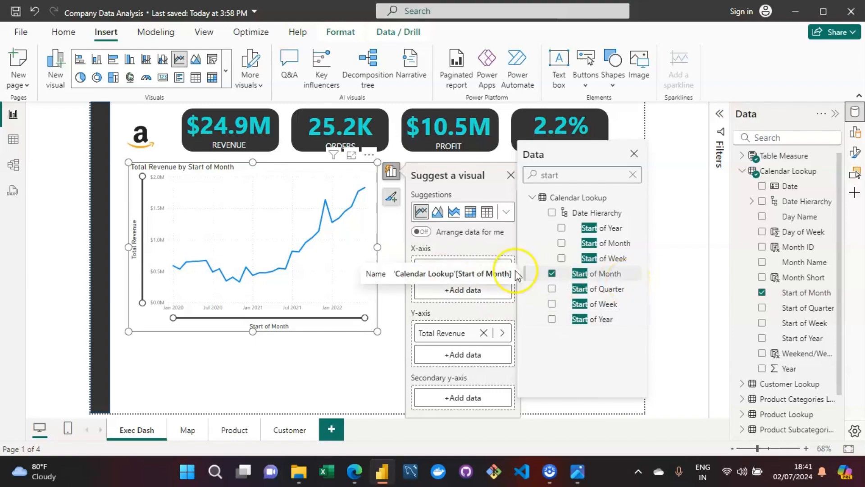
Close the line chart's field picker and bring up the chart's formatting options.
click(216, 248)
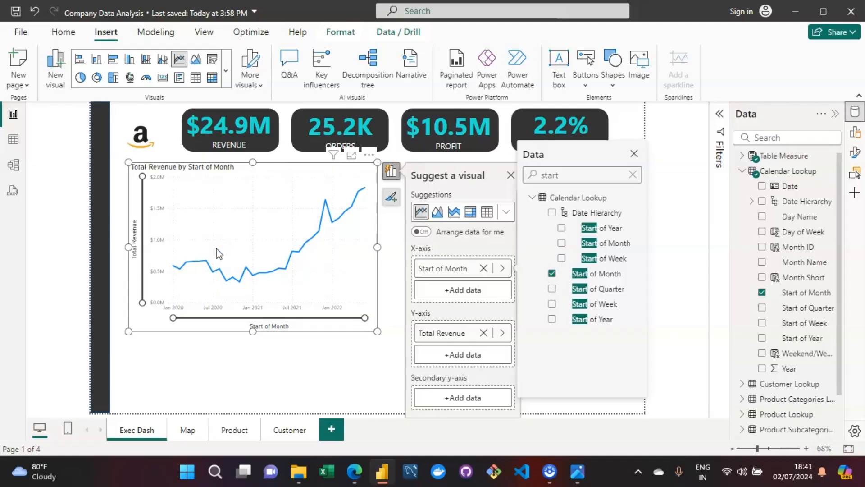
click(276, 170)
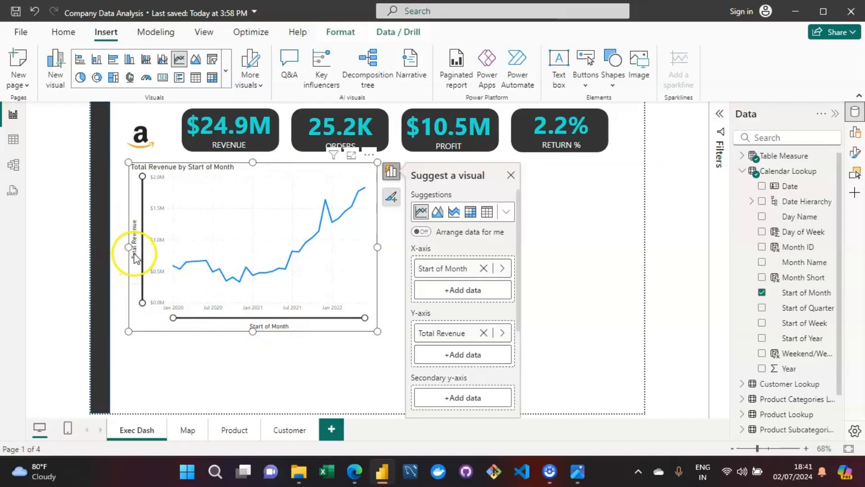
mouse_move(194, 224)
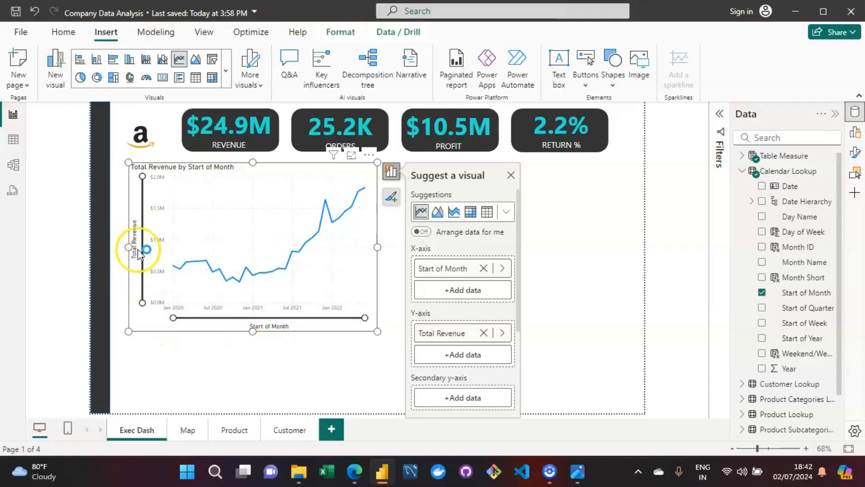
mouse_move(340, 239)
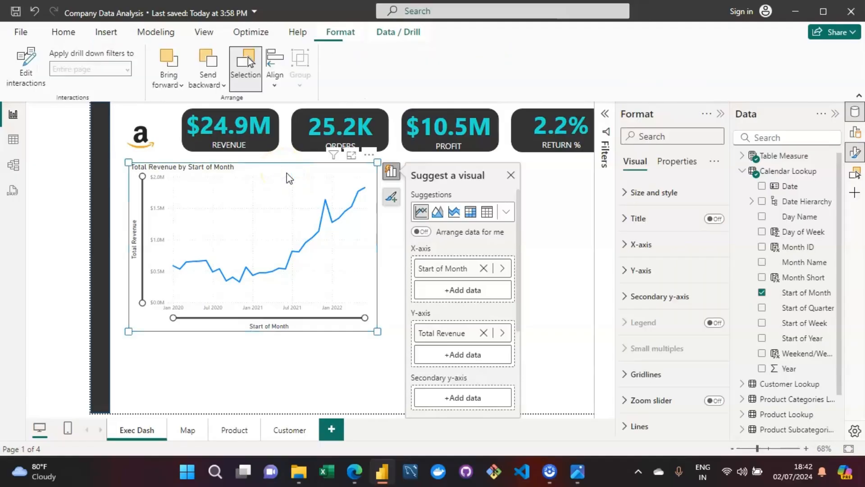
click(140, 167)
click(84, 270)
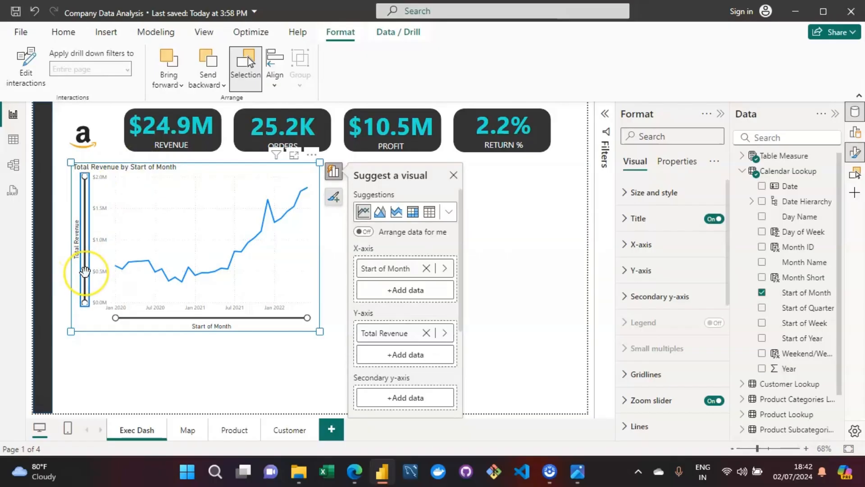
click(137, 274)
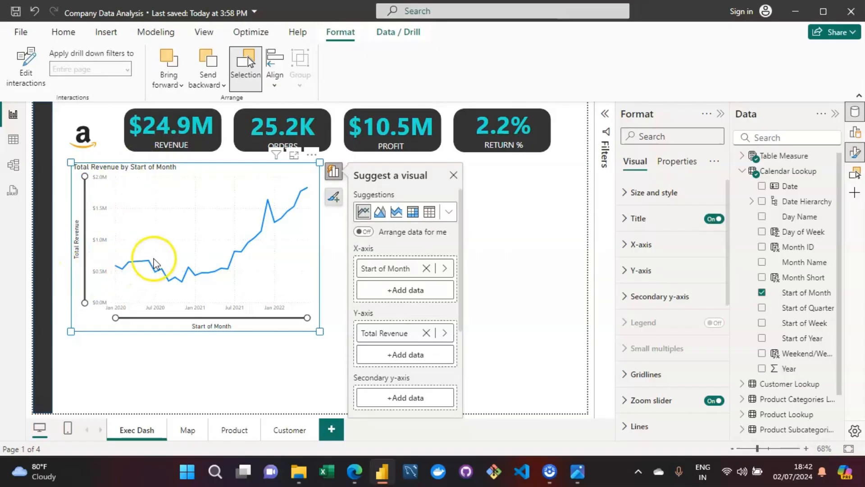
click(211, 328)
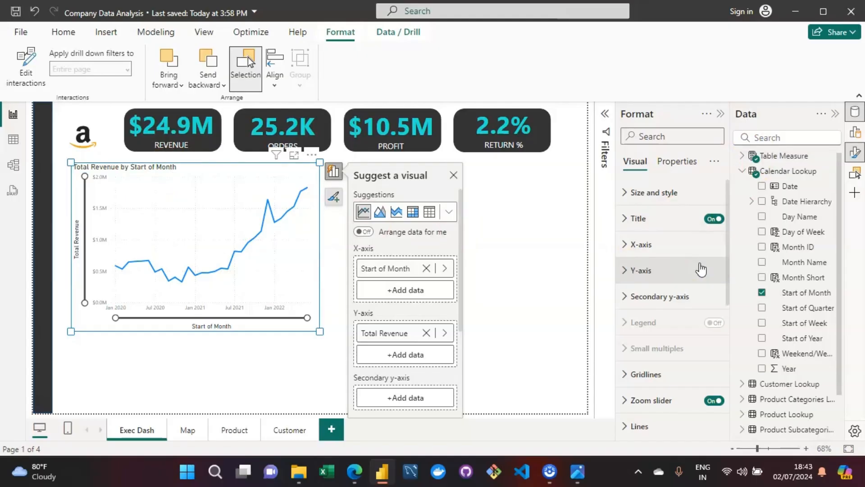
Replace the line chart's title text with "Monthly Revenue".
click(624, 219)
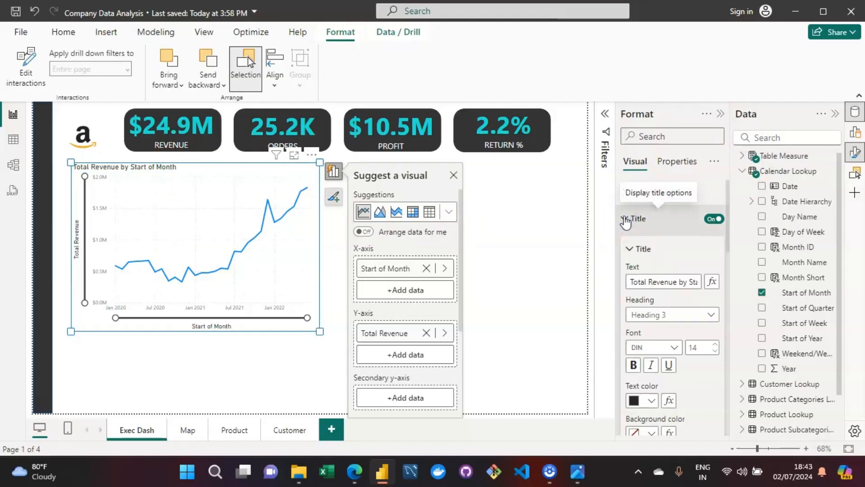
click(686, 288)
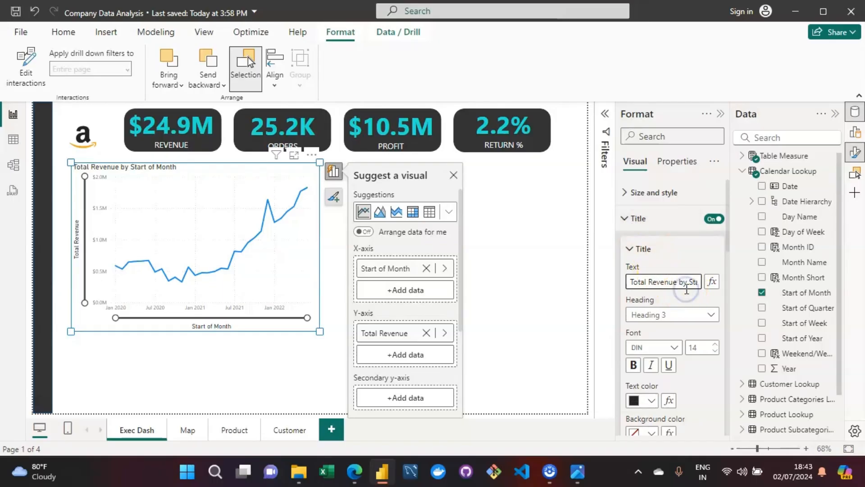
key(End)
key(ctrl+a)
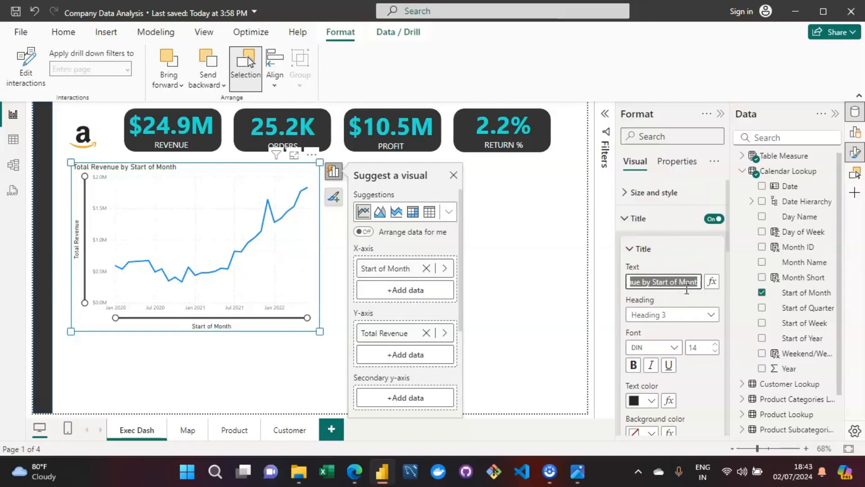
text(Mon)
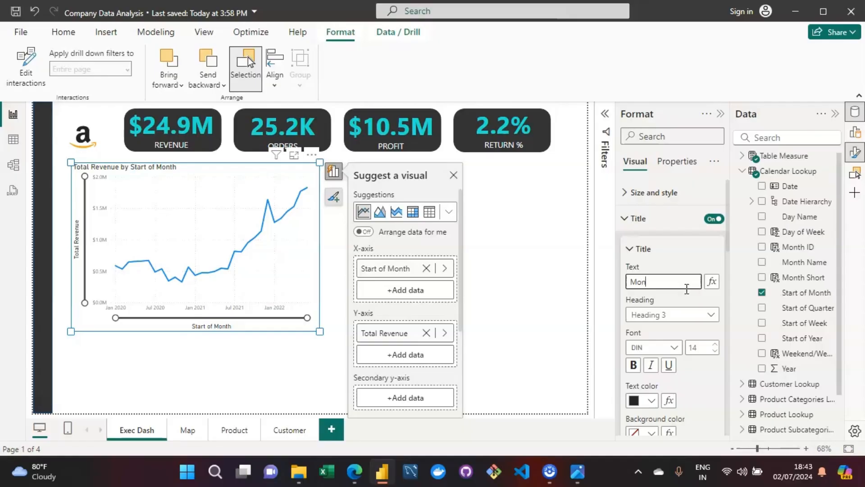
text(thly Revenue)
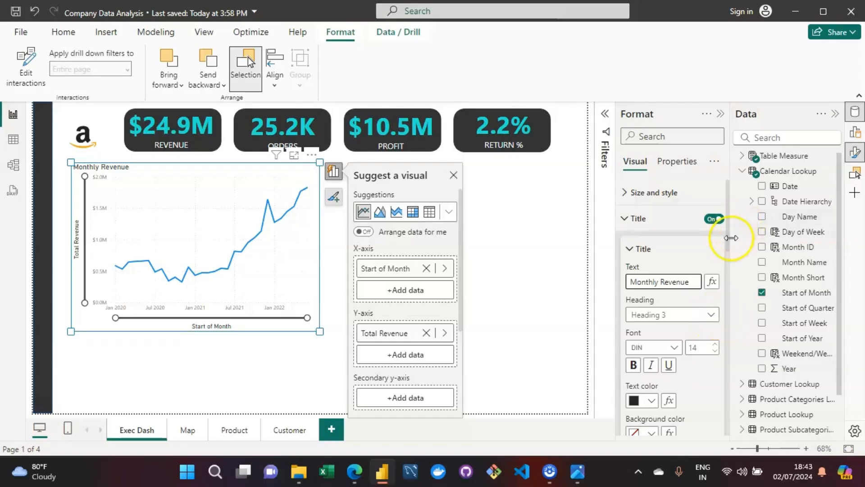
Set the line chart title's font to Segoe UI and center the title horizontally.
drag(727, 243, 727, 264)
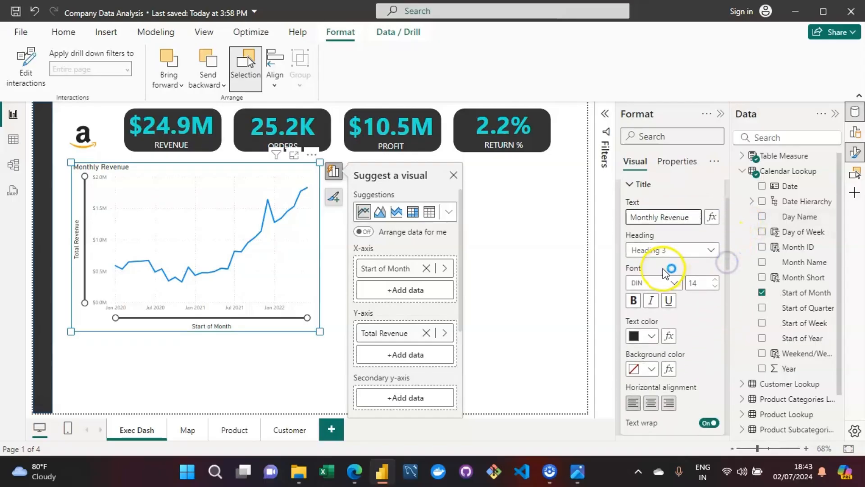
click(672, 283)
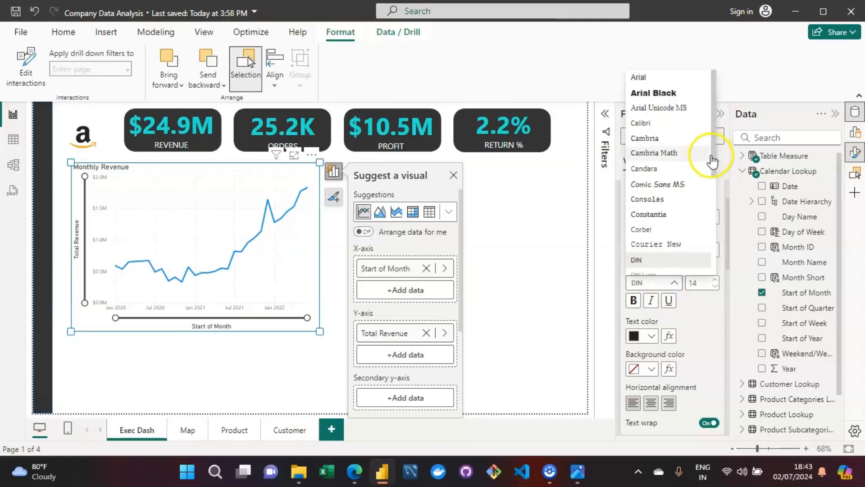
drag(713, 163, 715, 227)
click(656, 204)
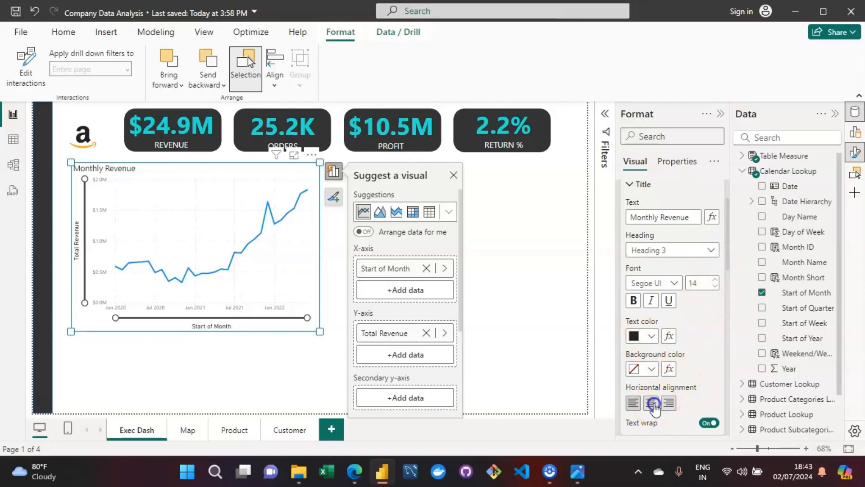
click(652, 404)
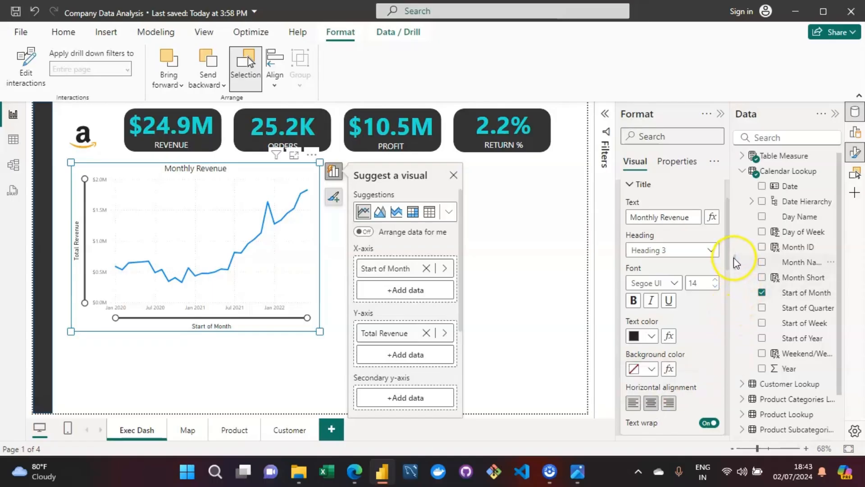
Try hiding the line chart's Y-axis values and turn them back on.
drag(729, 264, 731, 327)
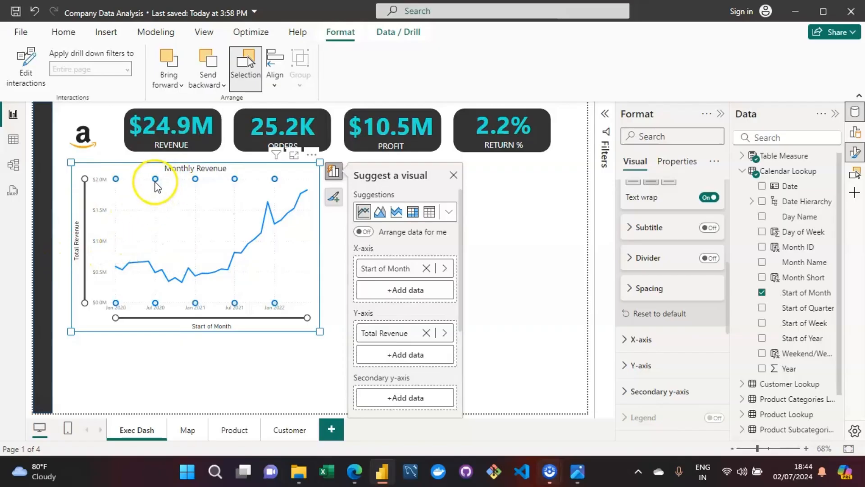
click(79, 287)
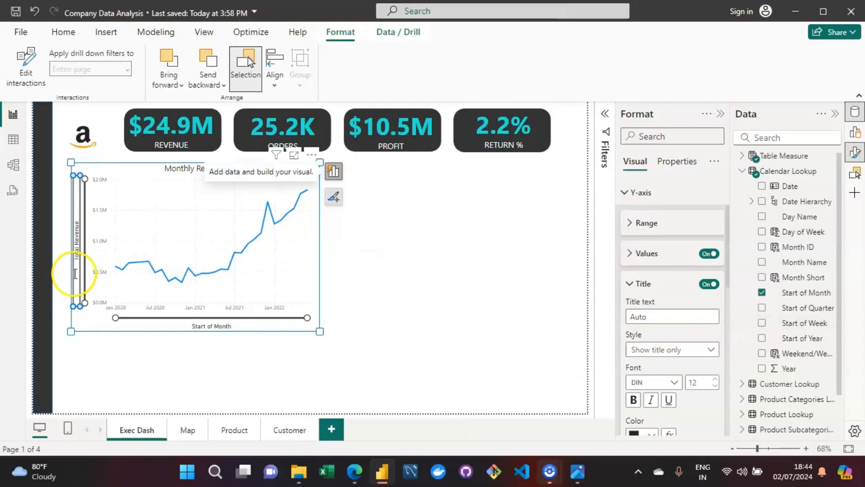
click(709, 255)
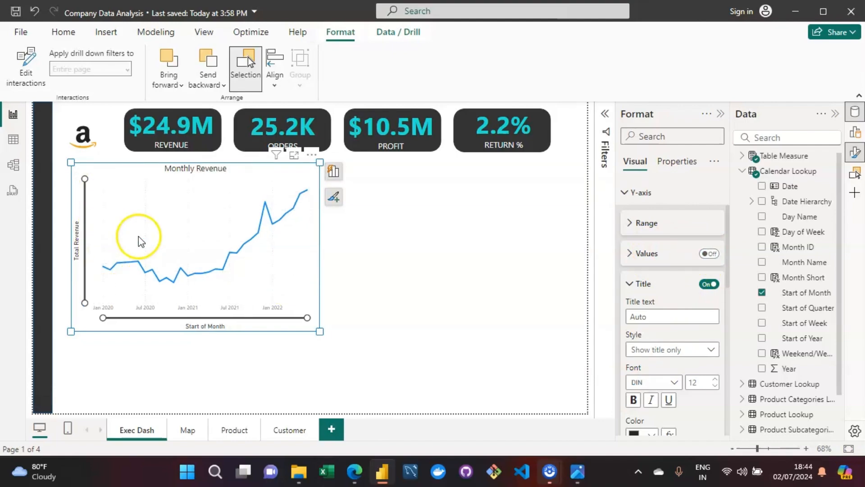
click(710, 256)
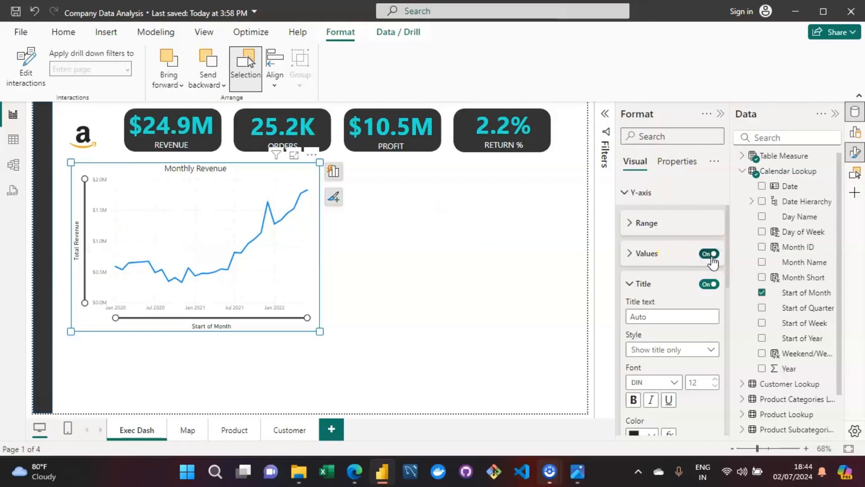
Turn off the Y-axis zoom slider of the line chart, keeping the X-axis slider on.
drag(728, 278, 724, 332)
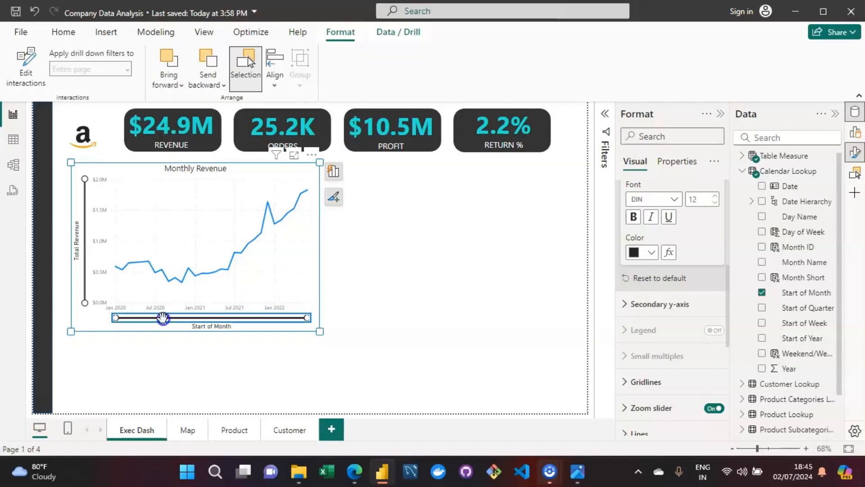
click(89, 274)
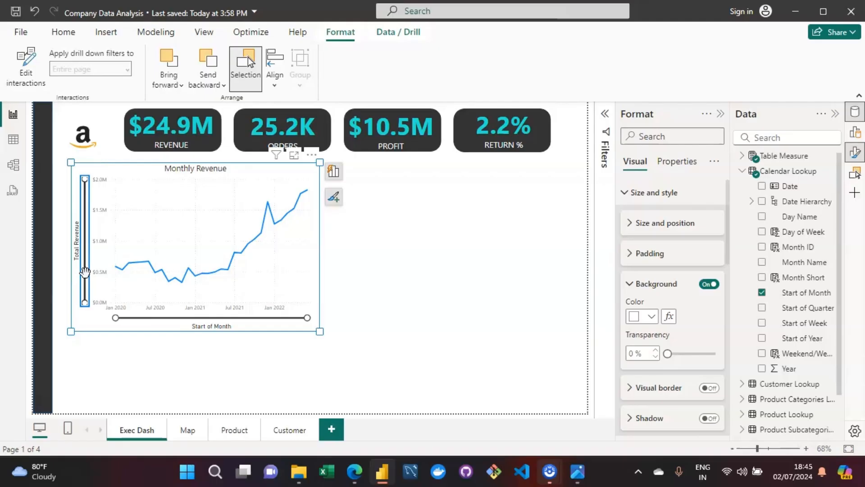
click(85, 272)
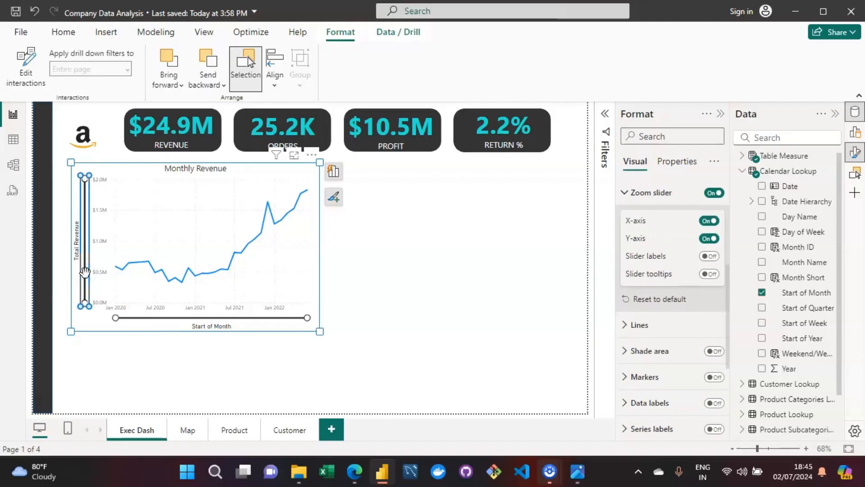
click(715, 238)
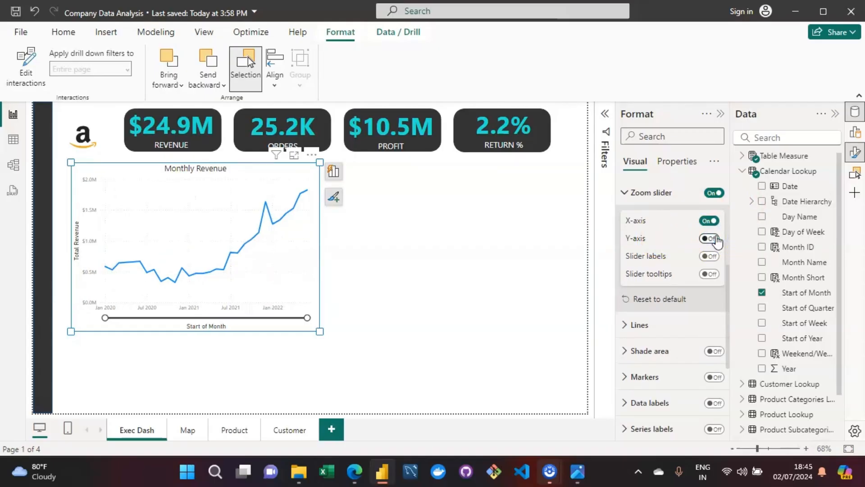
click(678, 289)
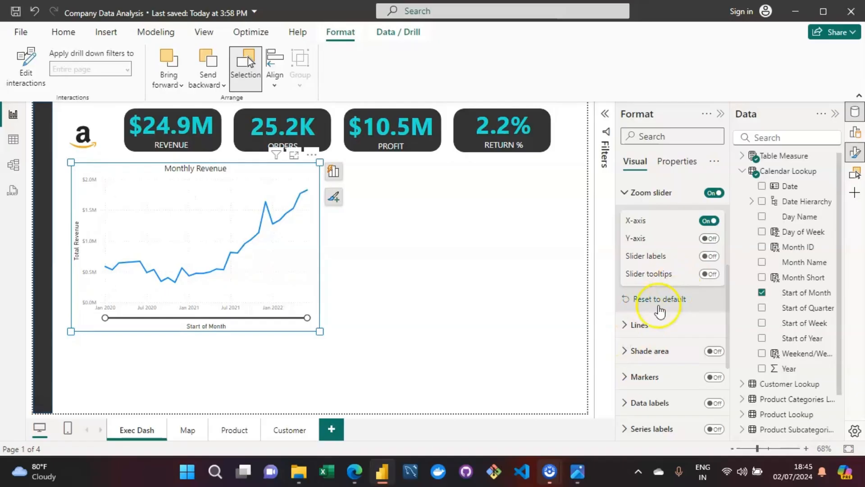
Try the Dashed line style on the revenue line and return it to Solid.
click(633, 327)
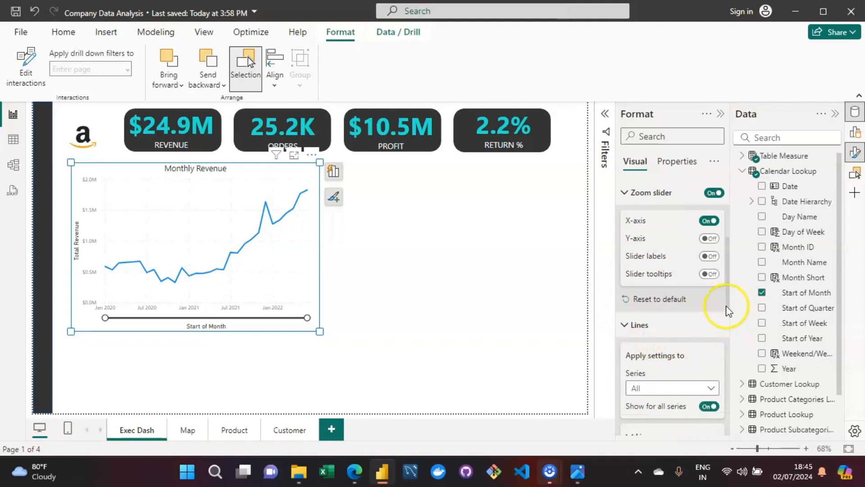
drag(729, 304, 735, 350)
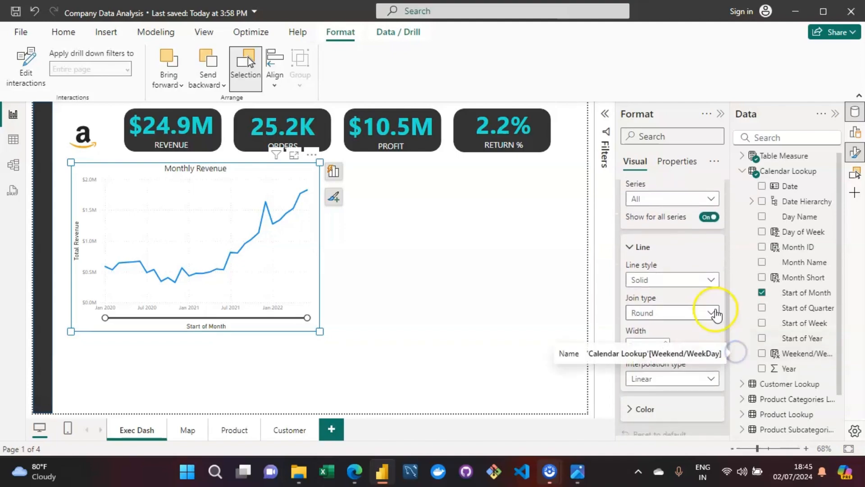
click(708, 285)
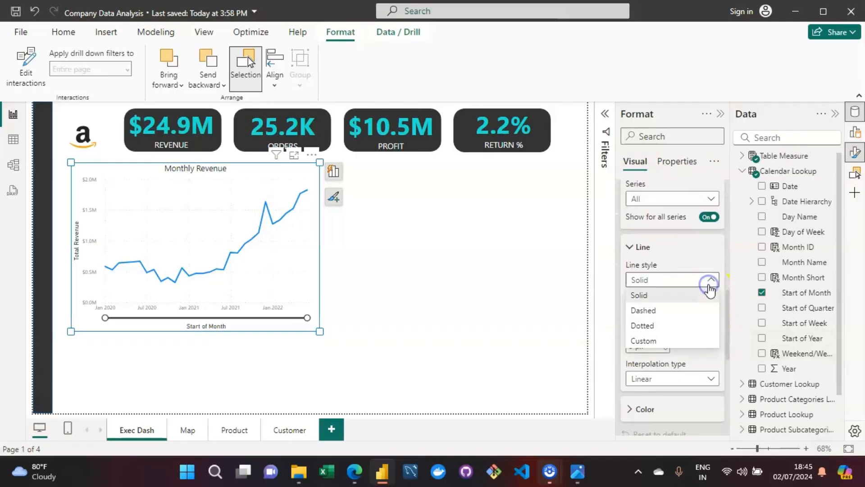
click(666, 311)
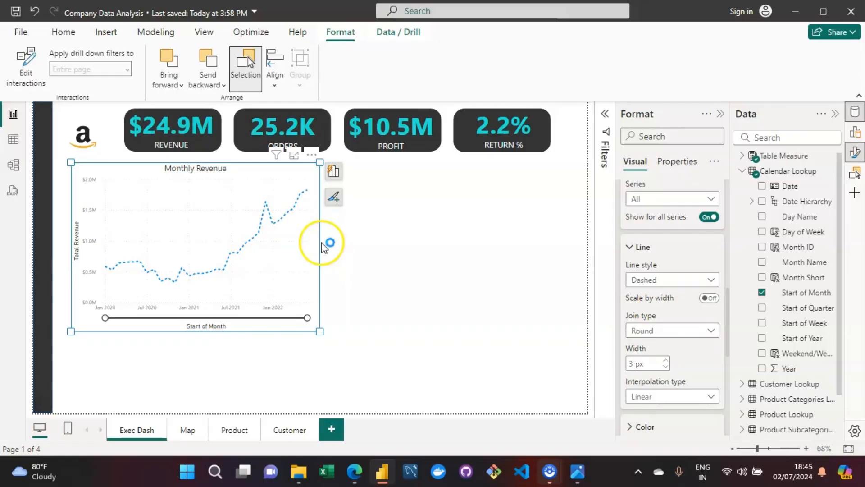
click(668, 274)
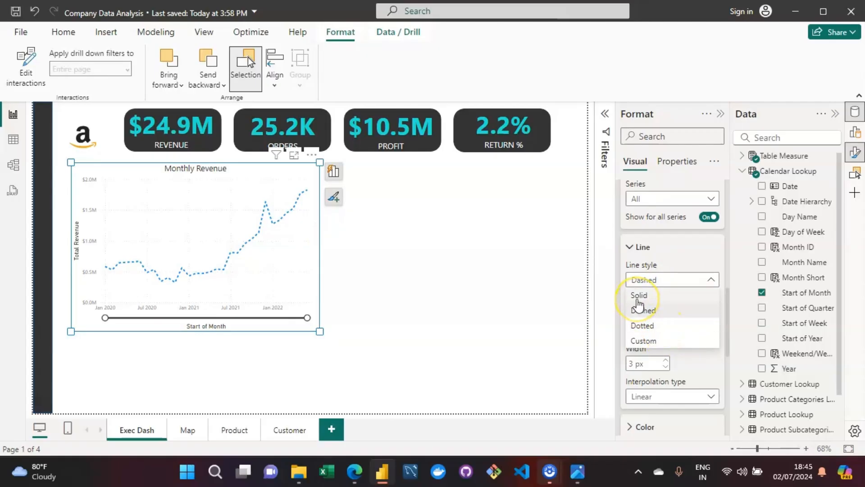
click(654, 296)
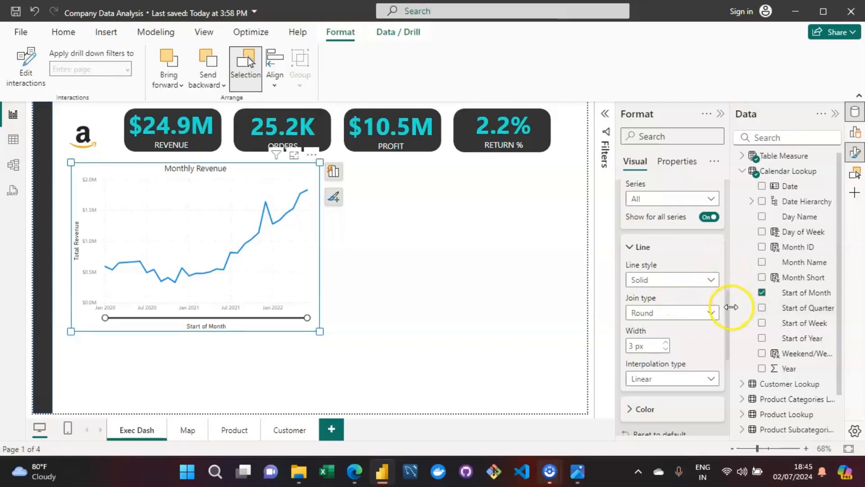
Change the color of the revenue line to a dark gray theme color.
drag(727, 305, 726, 319)
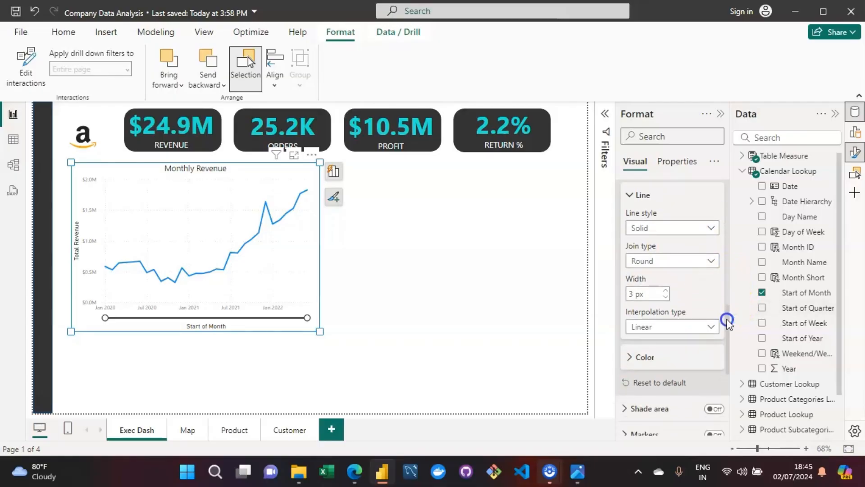
click(637, 357)
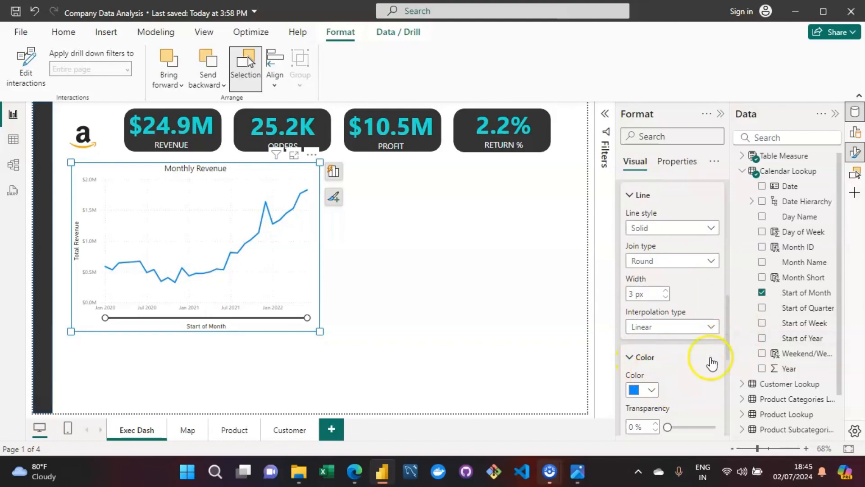
click(652, 389)
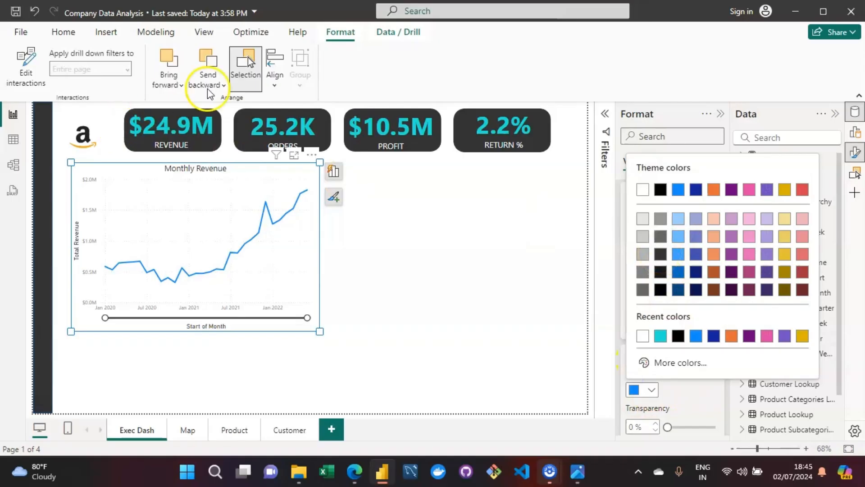
click(660, 253)
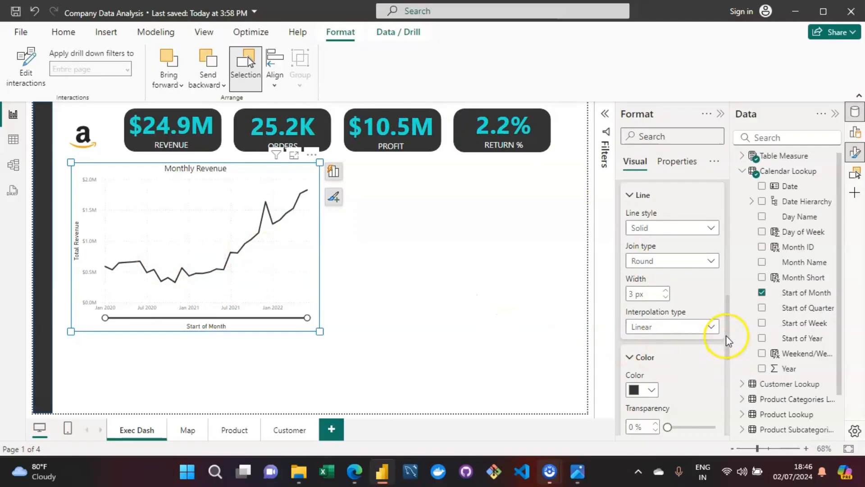
Set the transparency of the revenue line's color to 10%.
drag(725, 315, 728, 350)
double_click(634, 298)
text(10)
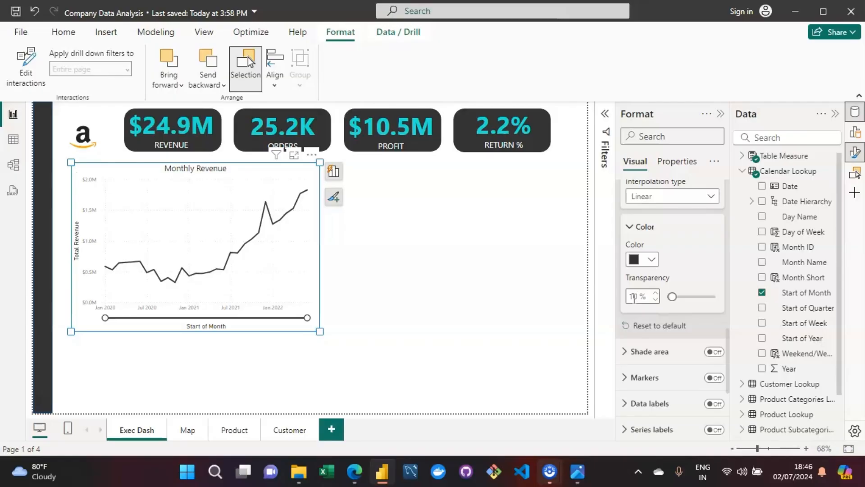
click(719, 311)
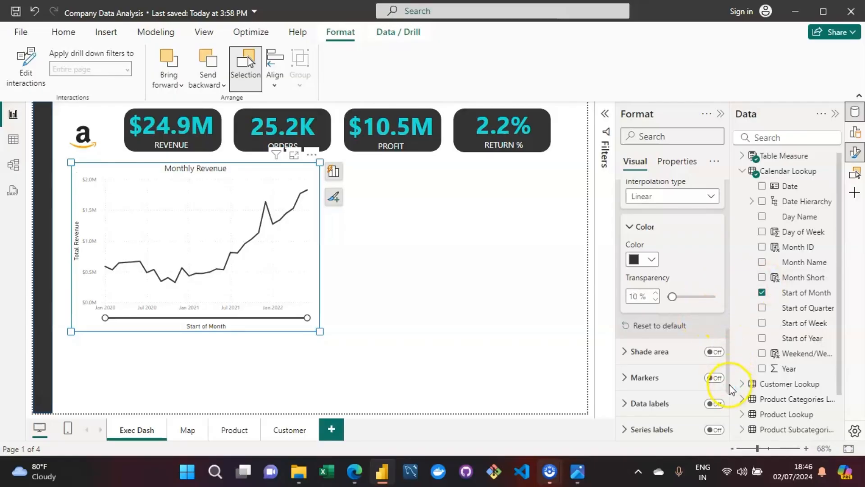
Look through the line chart's remaining visual formatting options and additions, collapsing the Color, Zoom slider and Lines settings.
drag(729, 384, 736, 426)
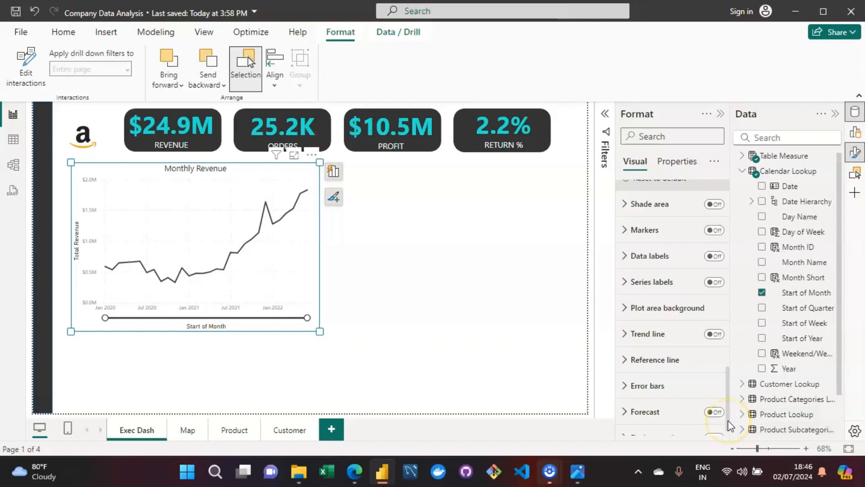
drag(730, 425, 730, 417)
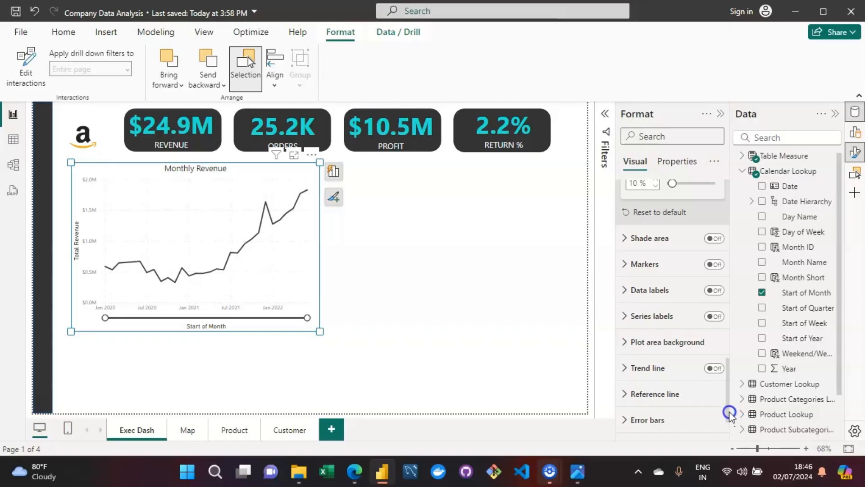
drag(729, 412, 740, 366)
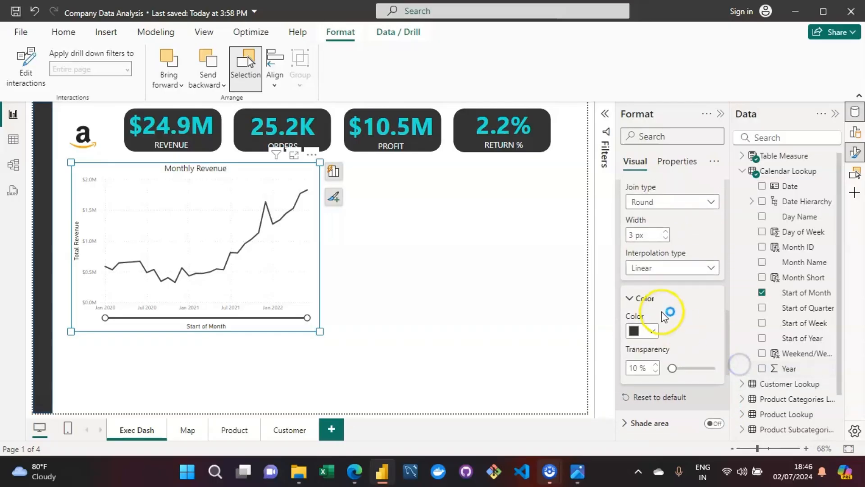
click(626, 304)
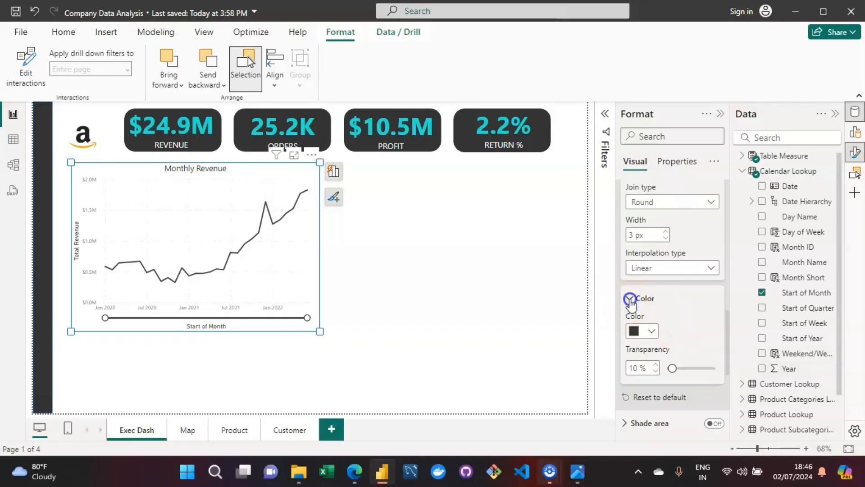
click(629, 299)
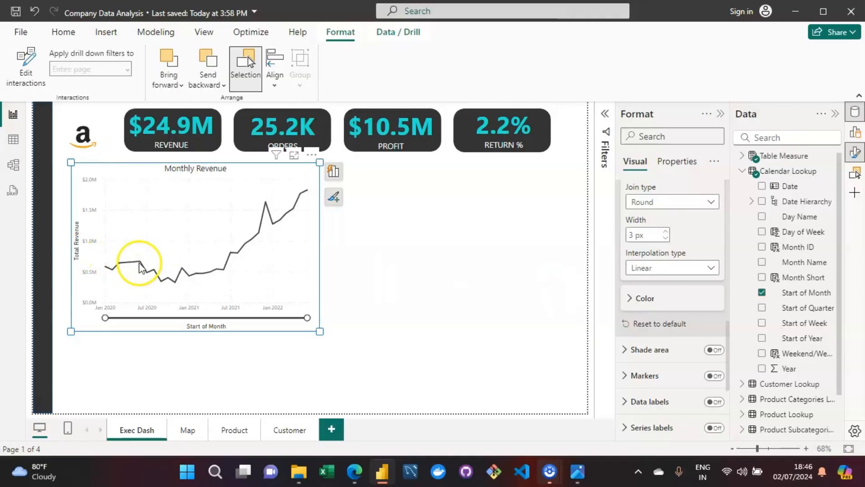
click(192, 267)
click(230, 256)
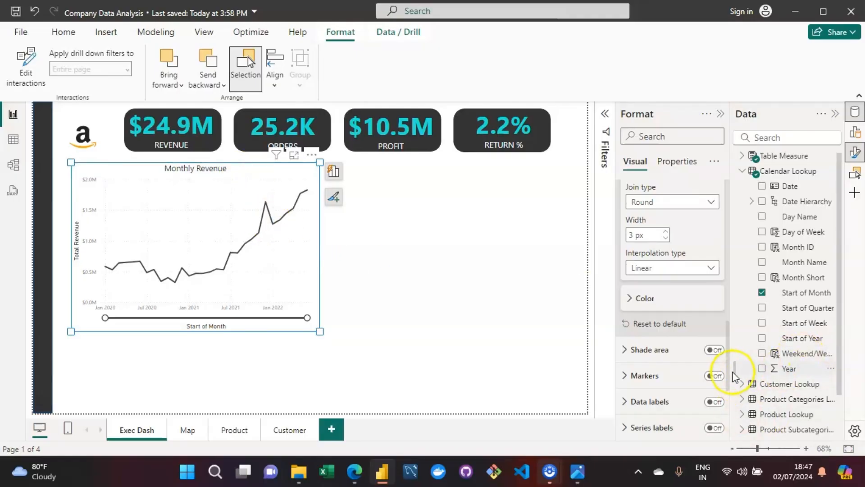
drag(730, 378, 742, 211)
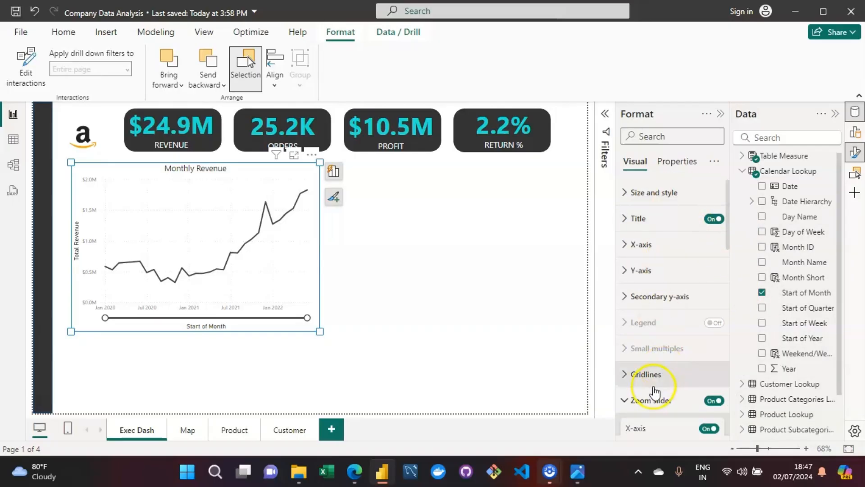
drag(730, 219, 726, 272)
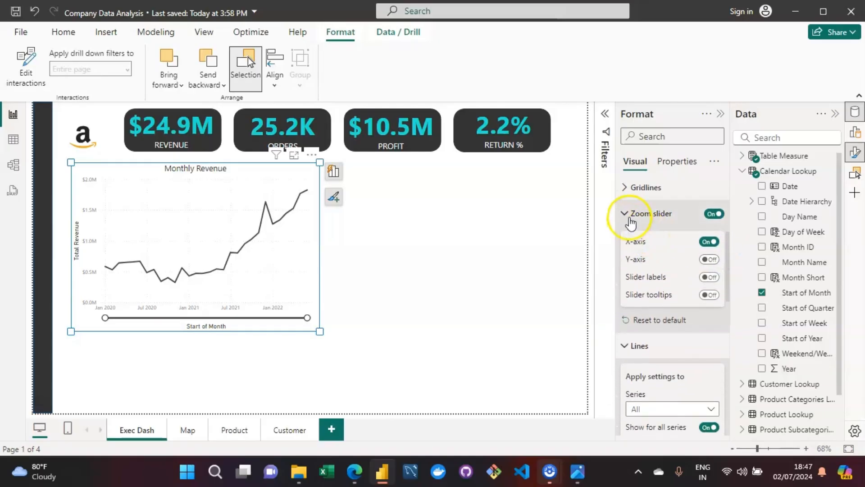
click(630, 220)
click(629, 235)
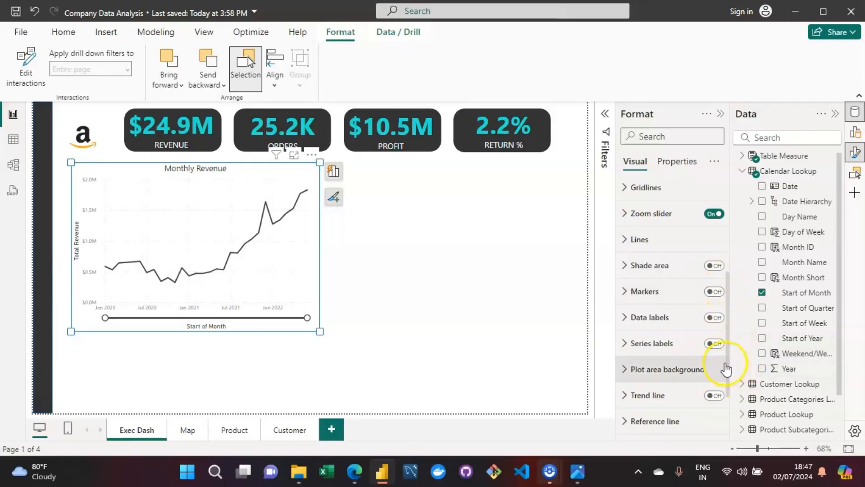
mouse_move(729, 369)
mouse_down()
mouse_move(730, 423)
mouse_move(717, 344)
mouse_up()
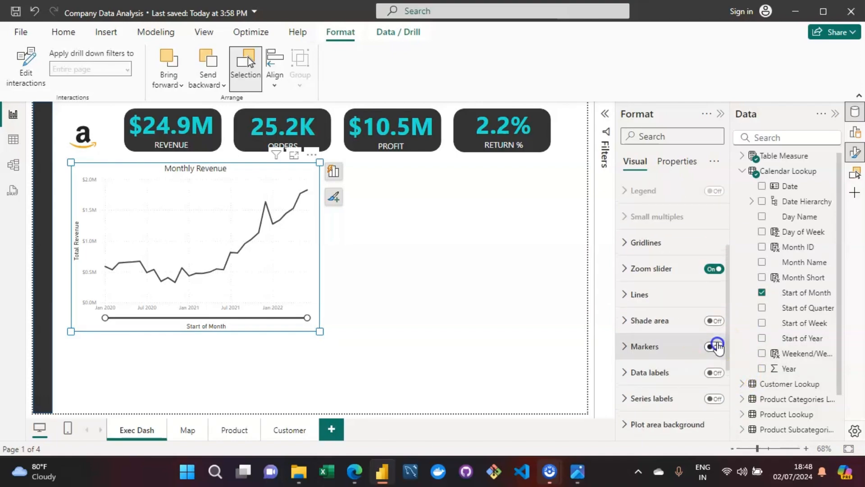
click(334, 199)
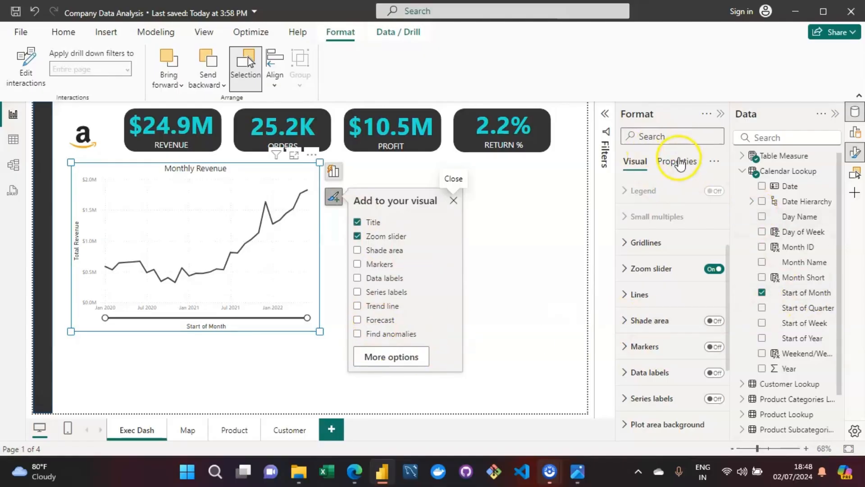
Look at the tooltip type, page and text settings in the line chart's properties.
click(678, 163)
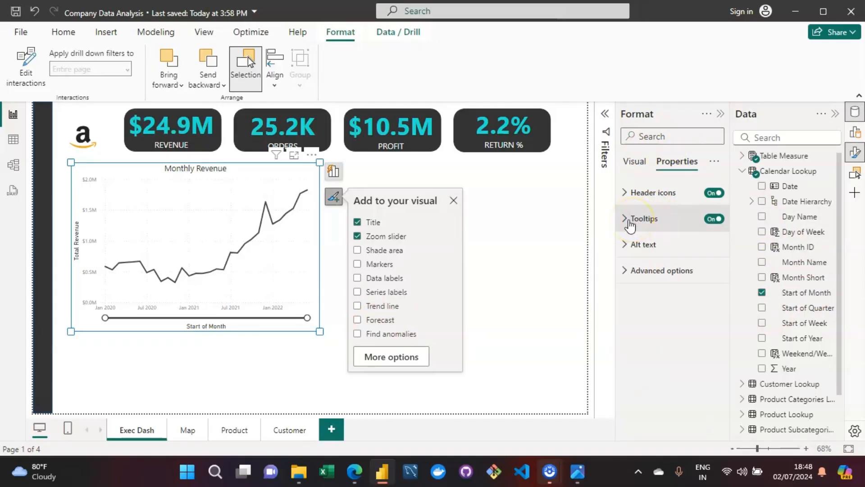
click(627, 220)
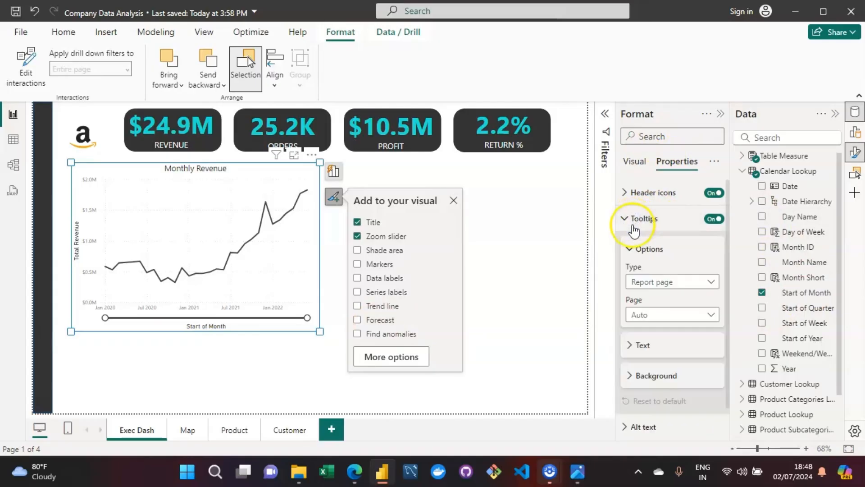
click(630, 352)
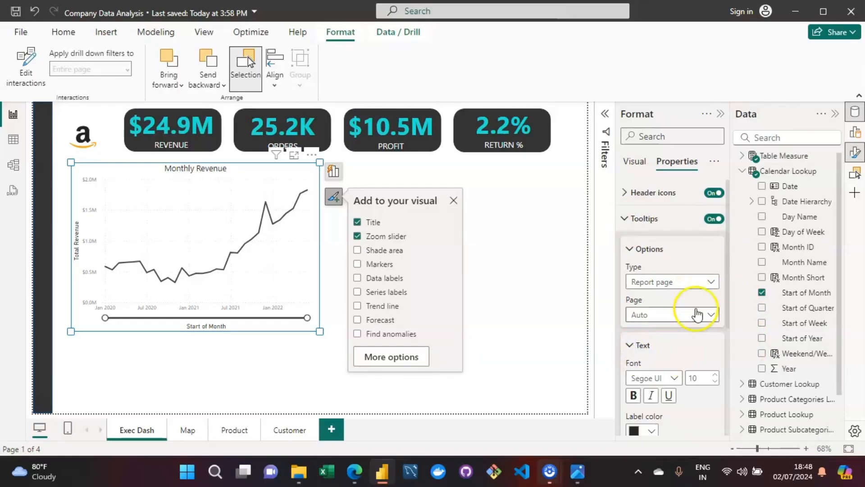
scroll(729, 306, down, 1)
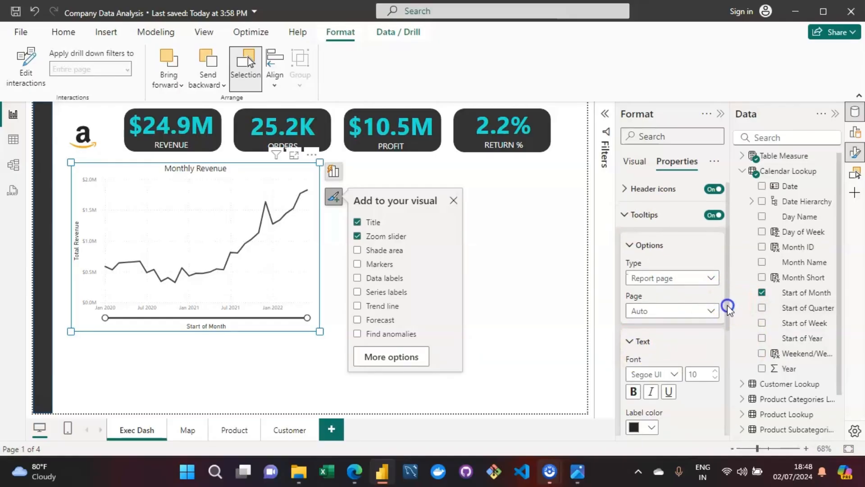
click(507, 291)
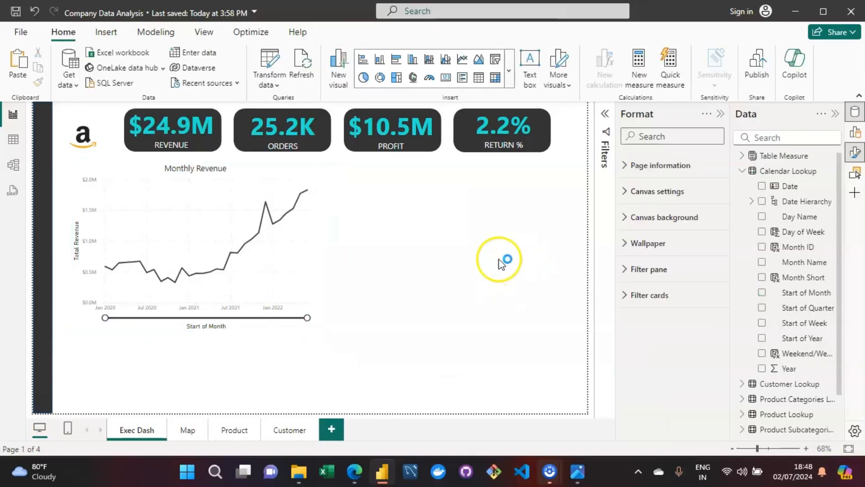
Check the line chart's tooltip and cross-filtering of the KPI cards by selecting and deselecting the July 2021 point.
click(232, 256)
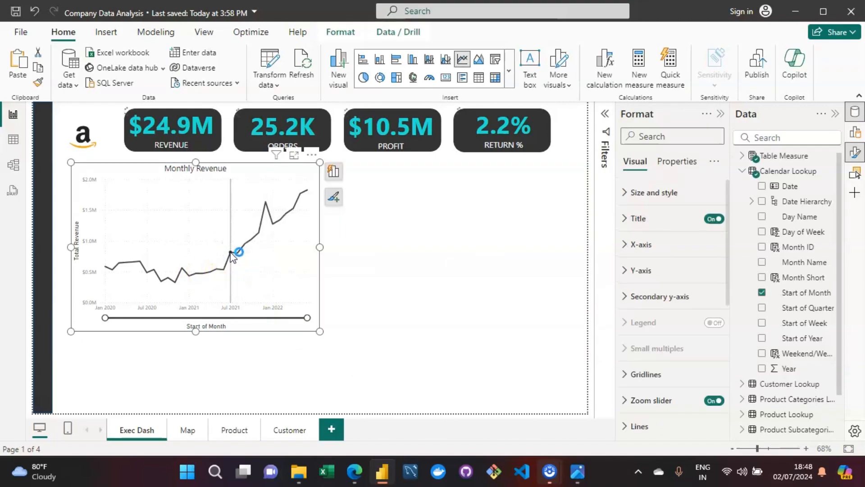
click(232, 256)
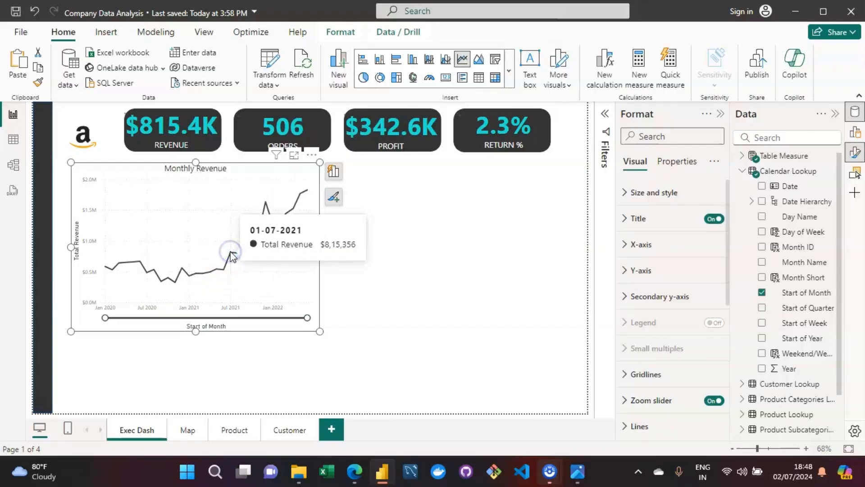
click(232, 255)
click(232, 255)
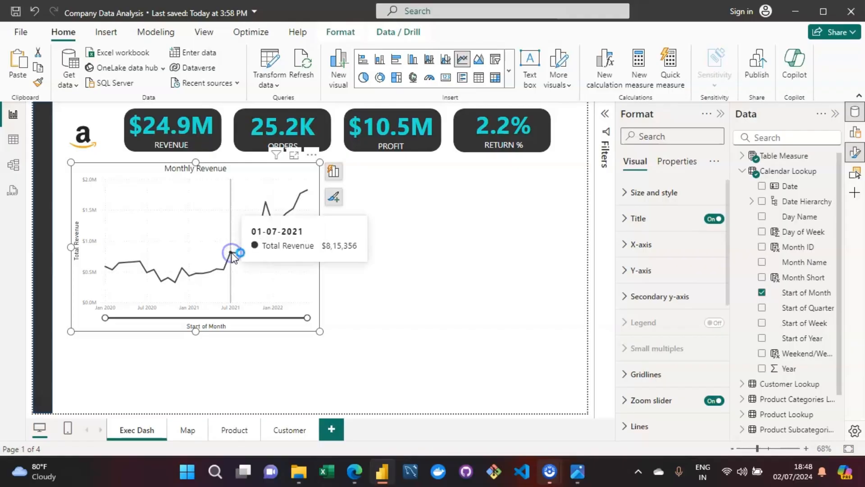
click(232, 256)
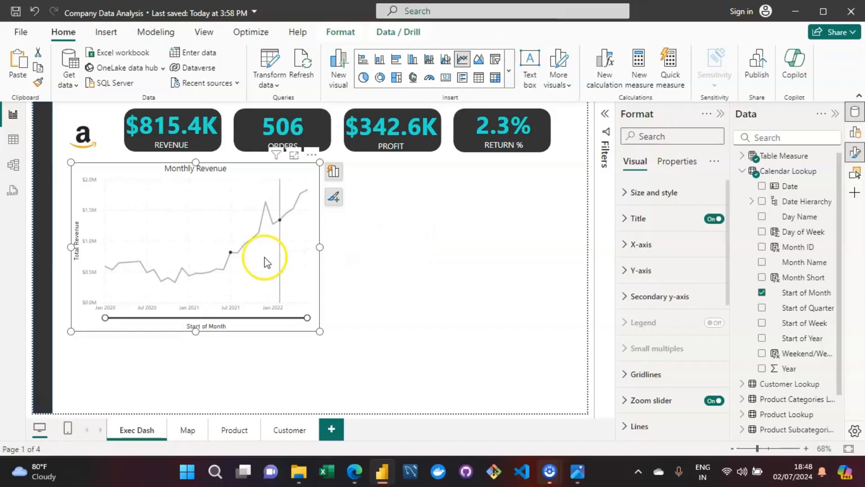
click(231, 255)
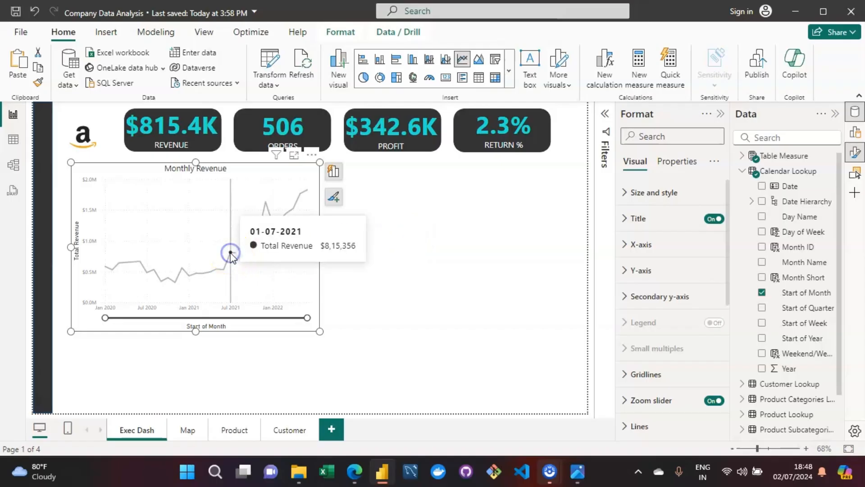
click(230, 254)
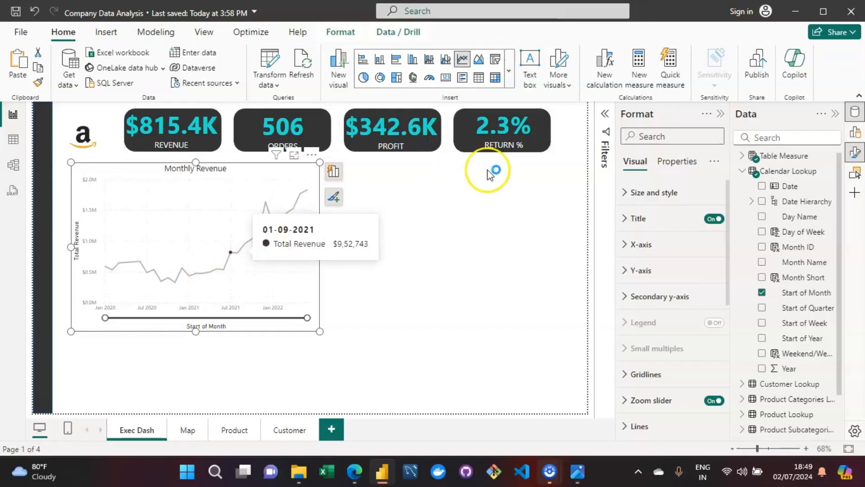
click(231, 253)
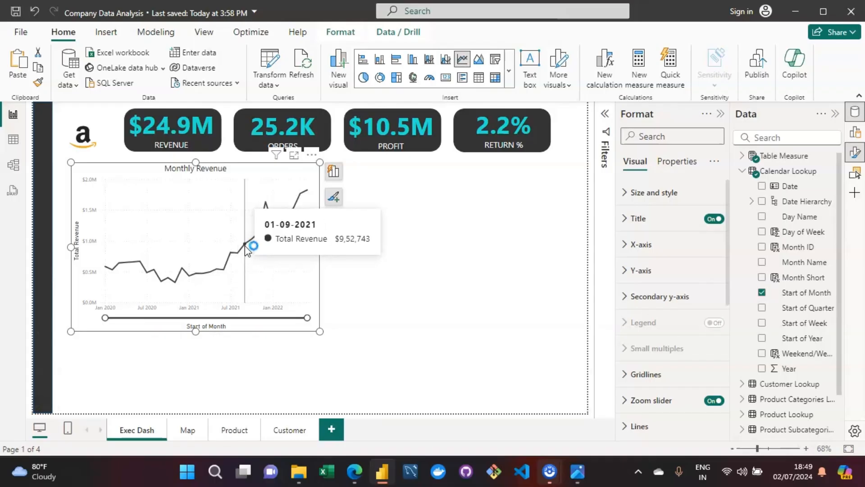
click(259, 226)
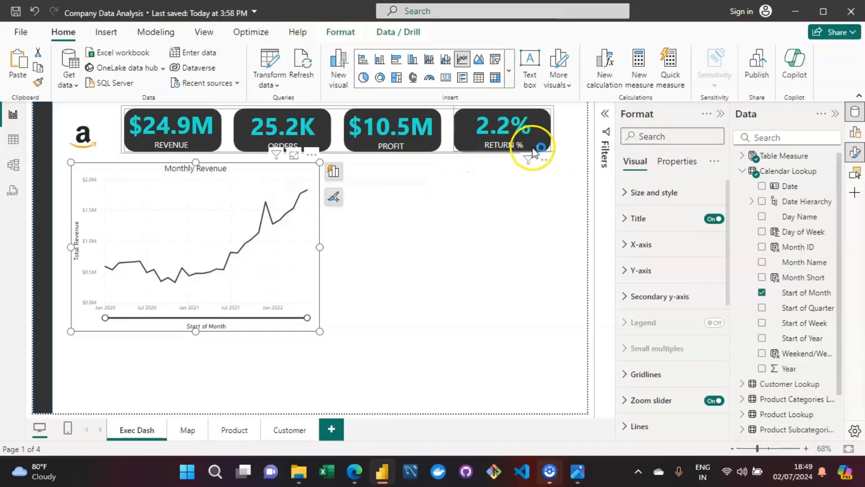
Set the line chart's tooltip value color to the recent turquoise and its label color to white.
click(682, 172)
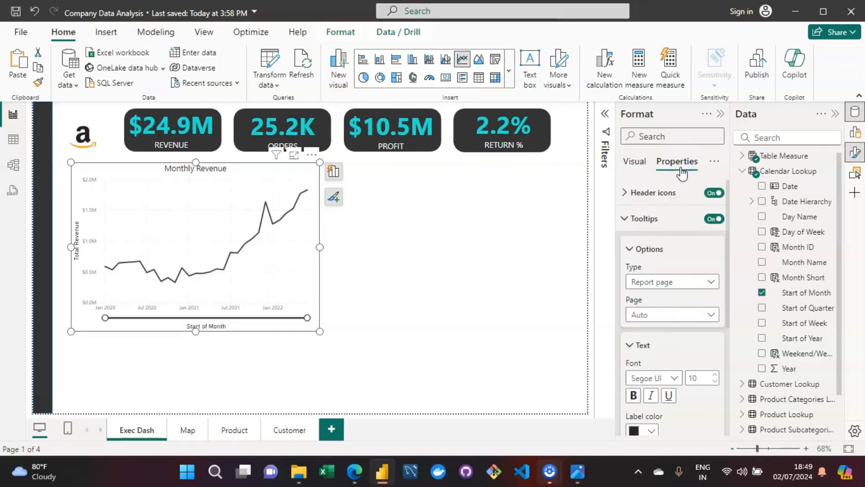
click(675, 161)
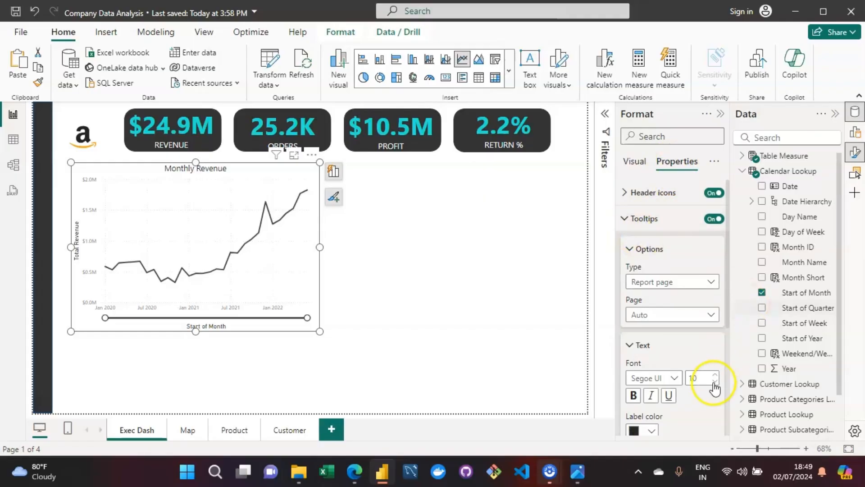
drag(727, 315, 732, 398)
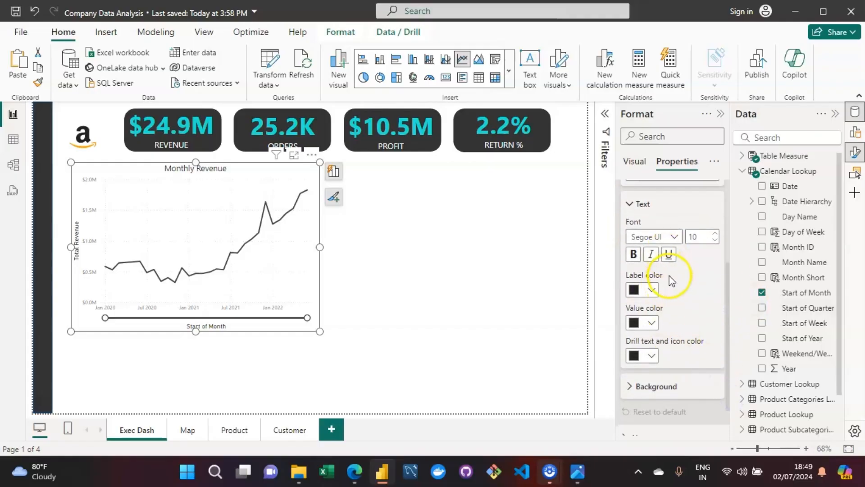
click(653, 323)
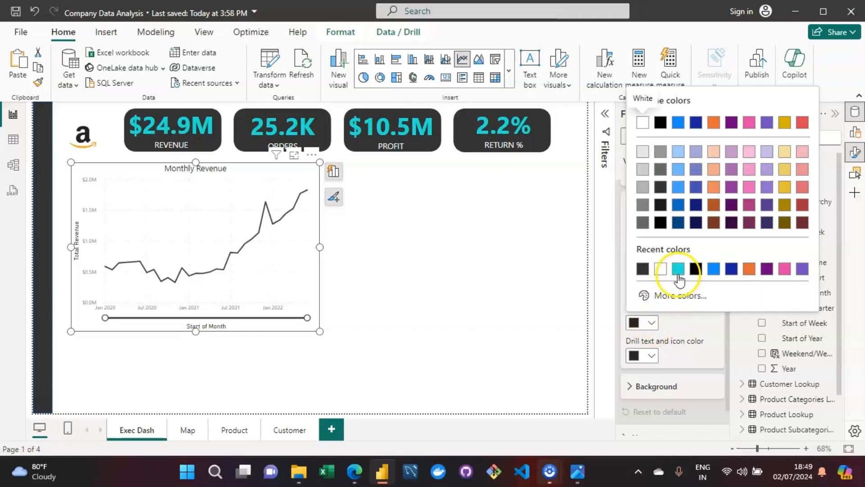
click(678, 272)
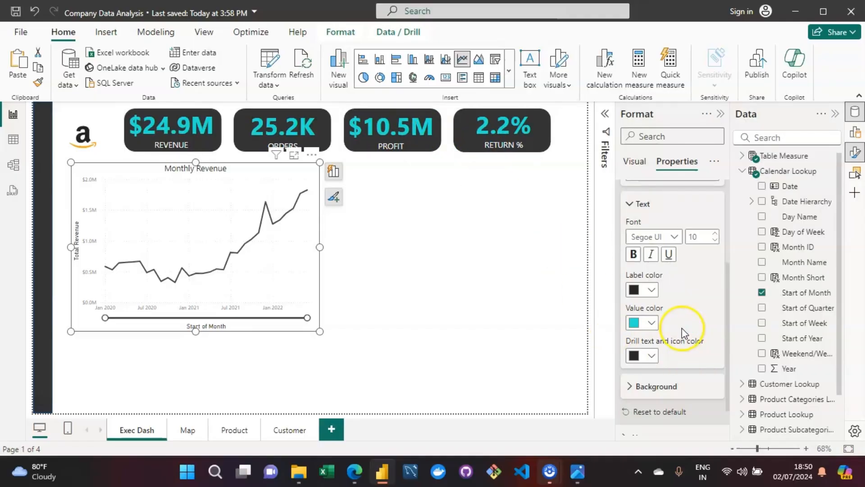
click(651, 290)
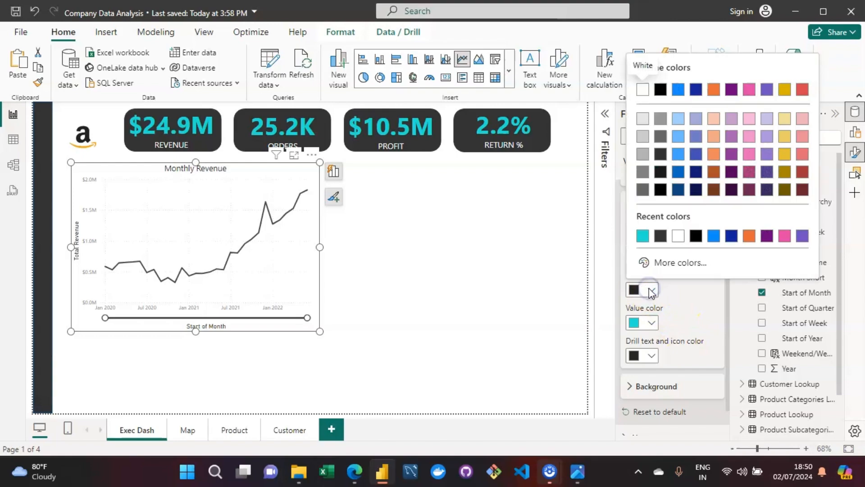
click(678, 235)
Set the line chart tooltip's drill text and icon color to white.
click(652, 356)
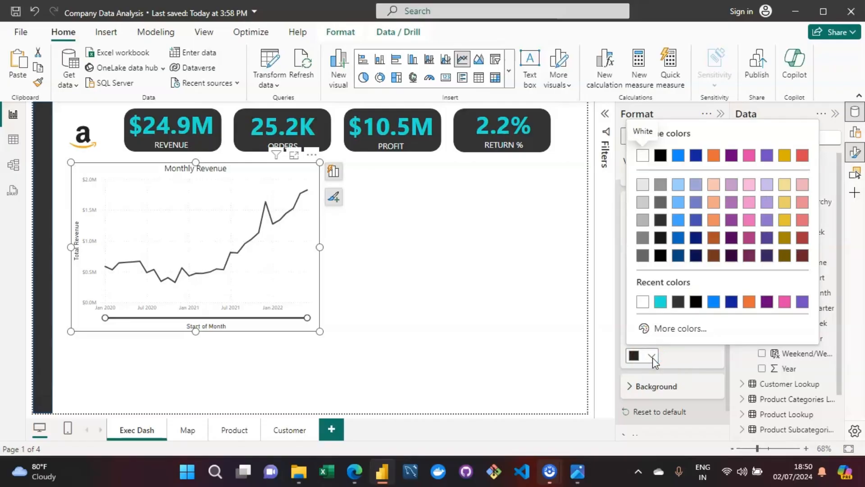
click(653, 358)
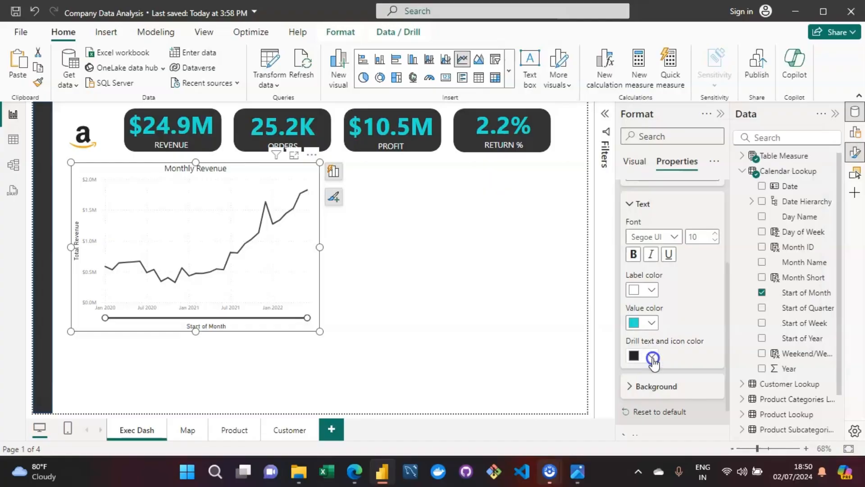
click(653, 358)
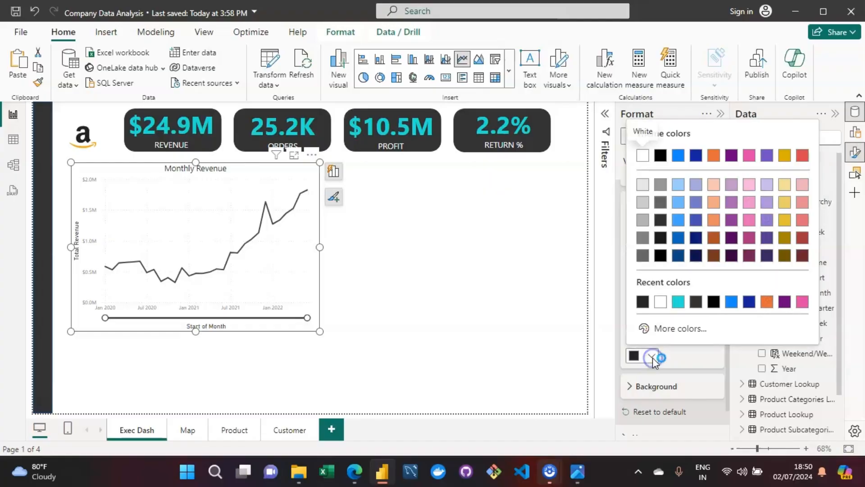
click(660, 302)
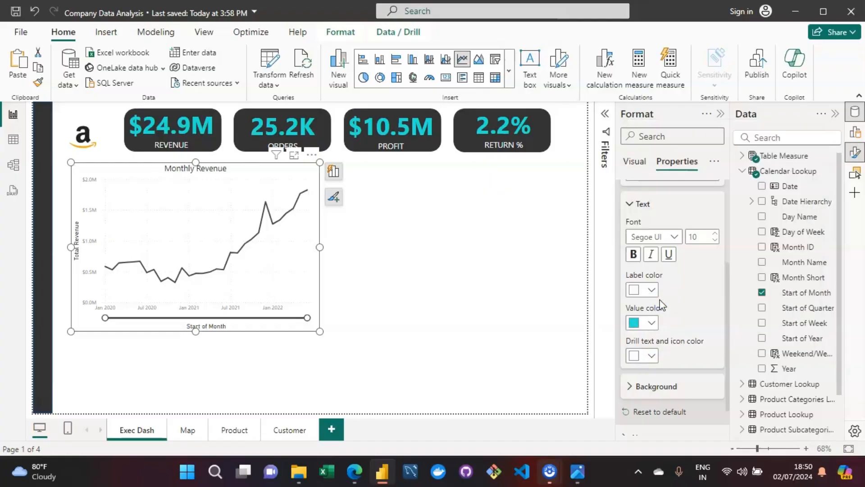
Set the line chart tooltip's background to the dark gray theme color with 10% transparency.
click(636, 386)
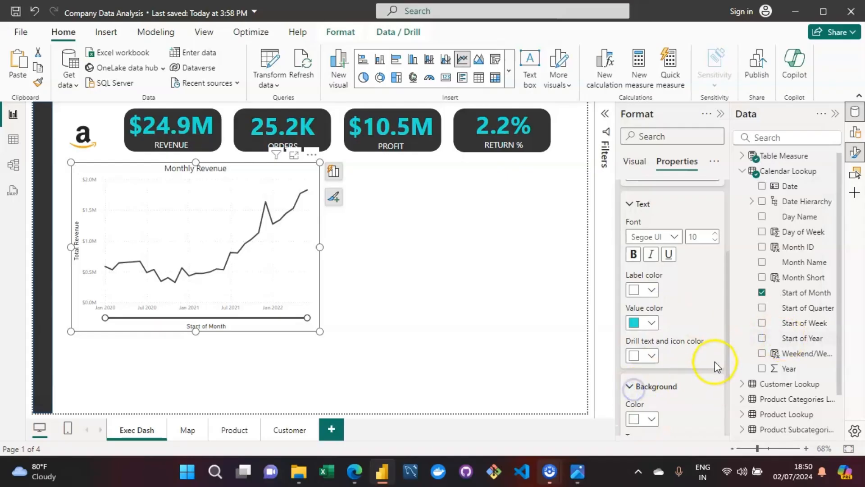
drag(729, 366, 729, 407)
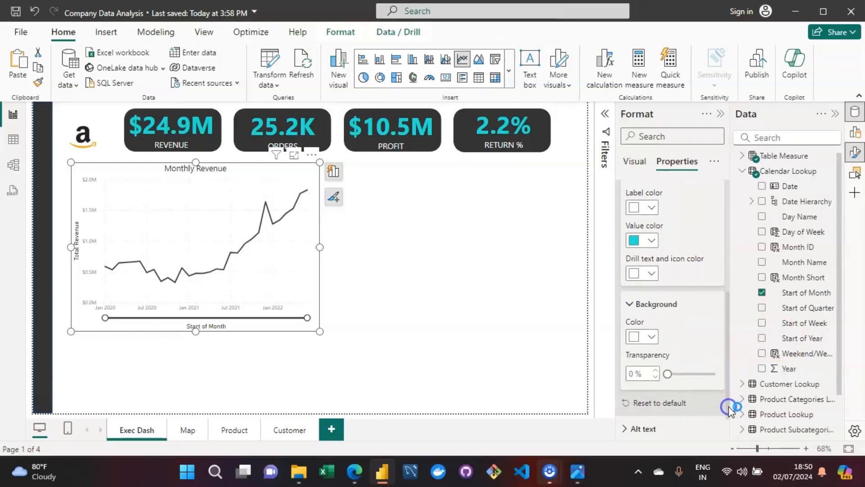
click(642, 337)
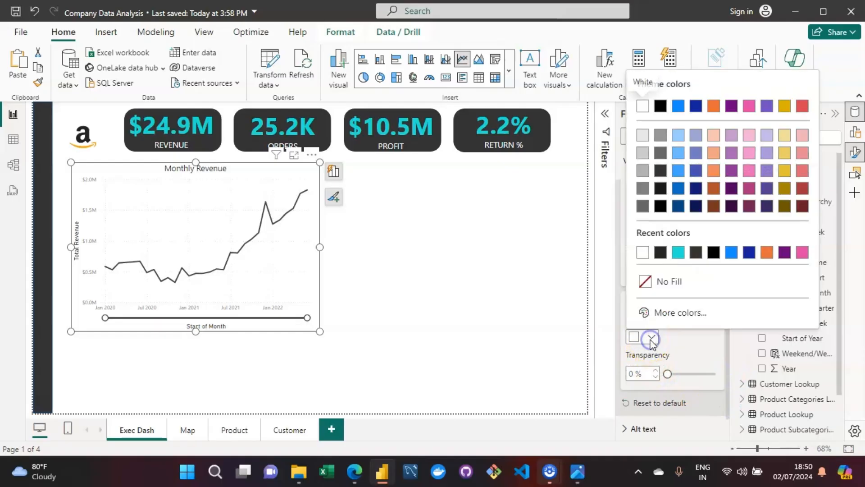
click(661, 172)
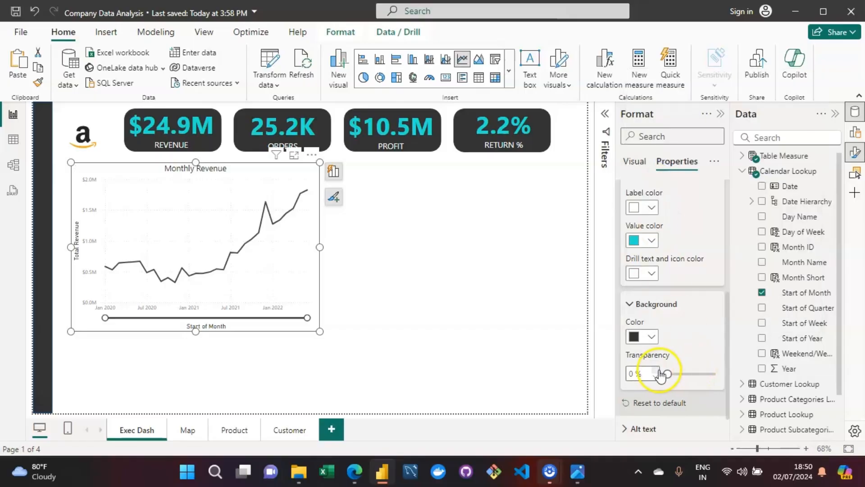
click(640, 373)
text(10)
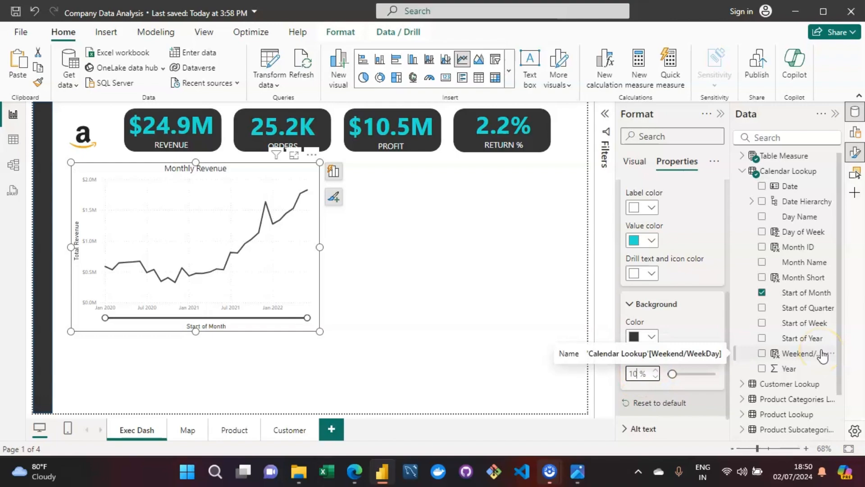
Check the restyled tooltip on the Monthly Revenue line's mid-2021 and early-2022 points.
click(211, 377)
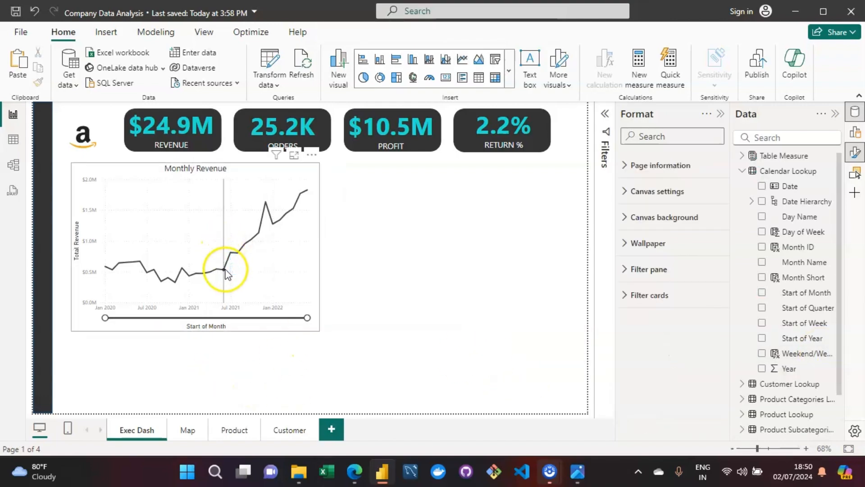
mouse_move(219, 273)
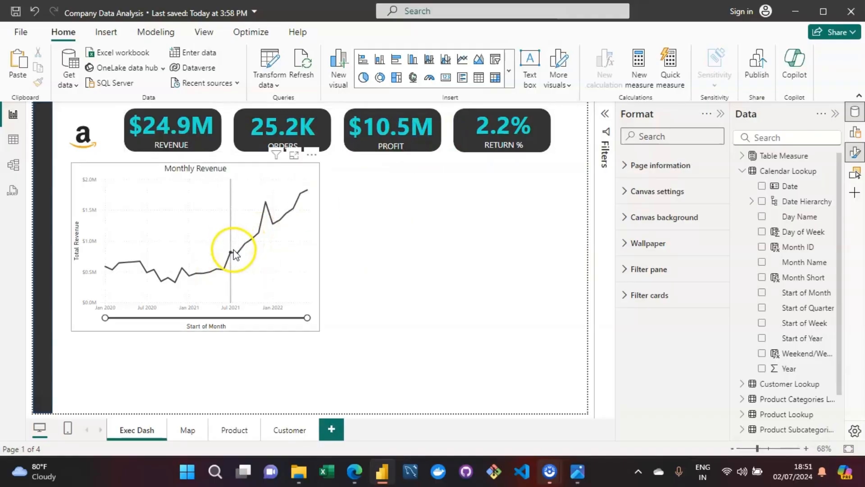
mouse_move(235, 253)
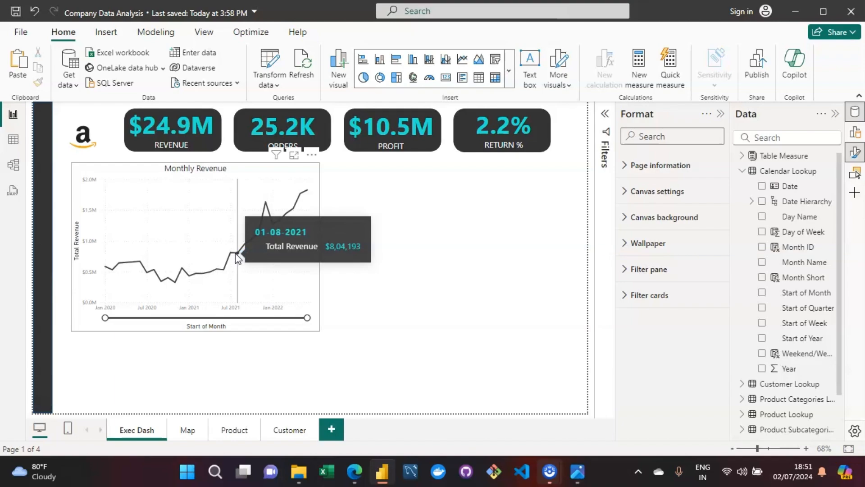
click(409, 342)
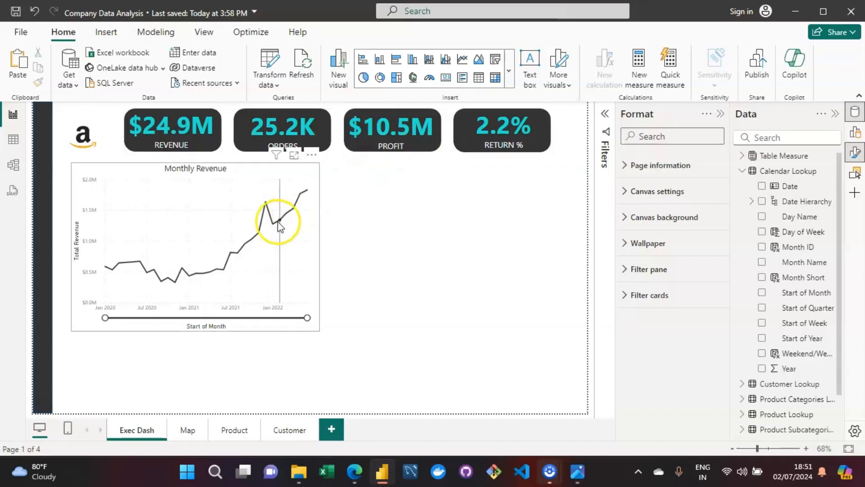
mouse_move(256, 238)
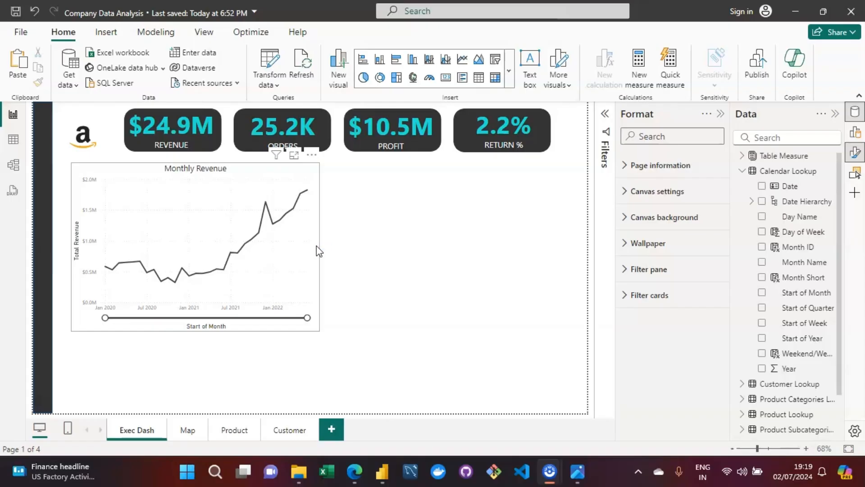
Add a trend line and a forecast to the Monthly Revenue line chart.
click(274, 171)
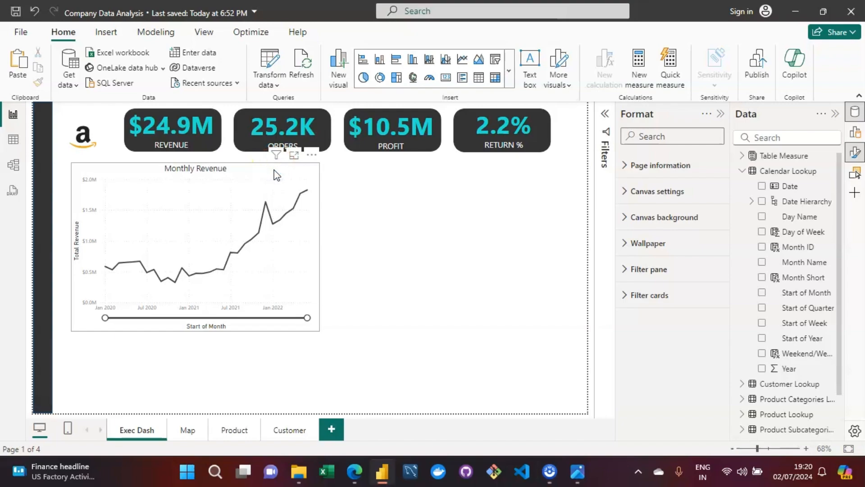
click(277, 174)
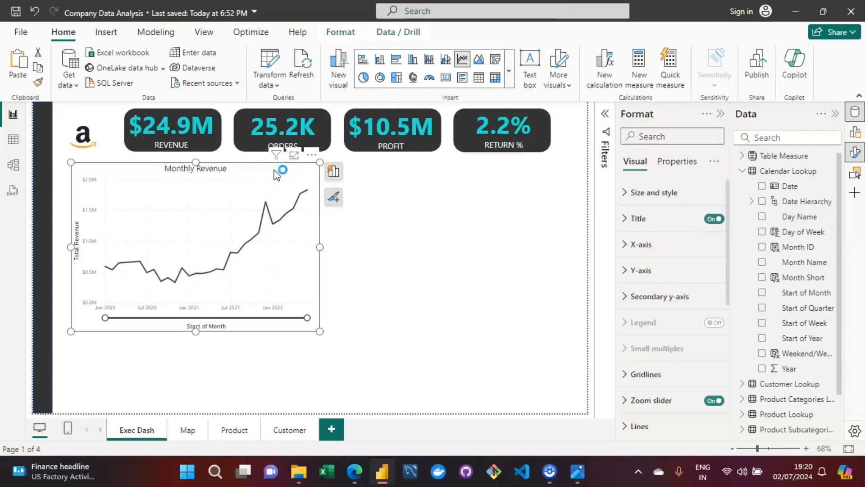
click(276, 174)
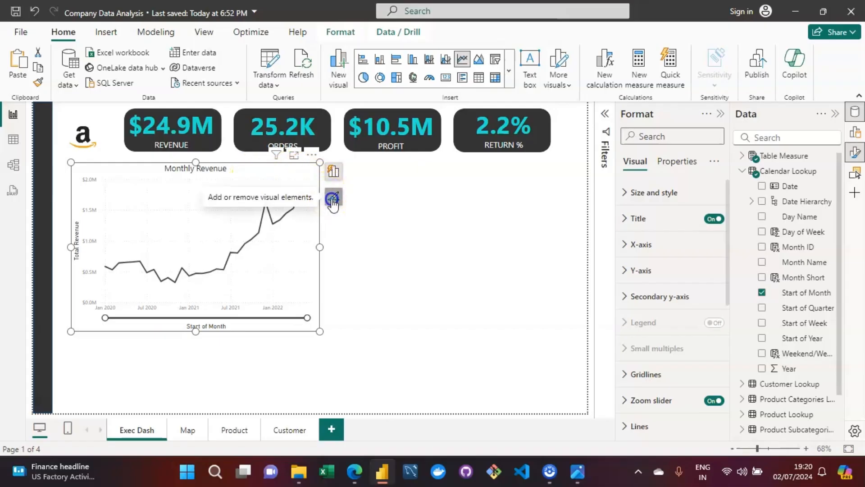
click(333, 197)
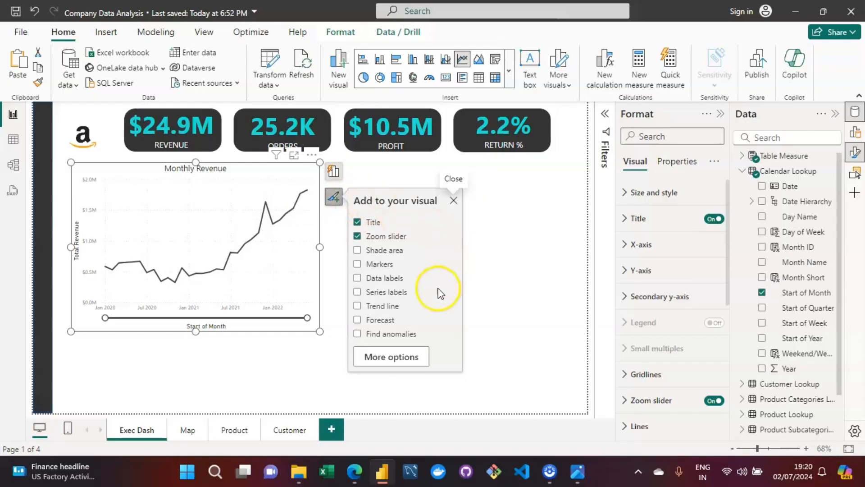
click(359, 307)
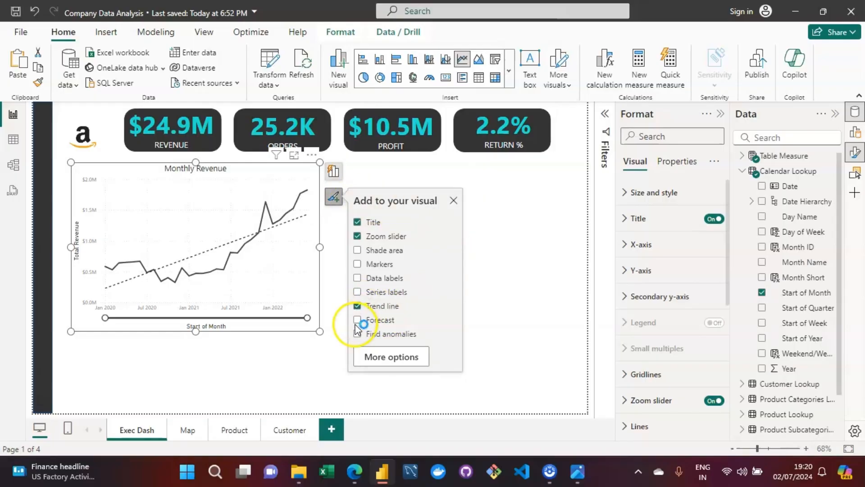
click(358, 319)
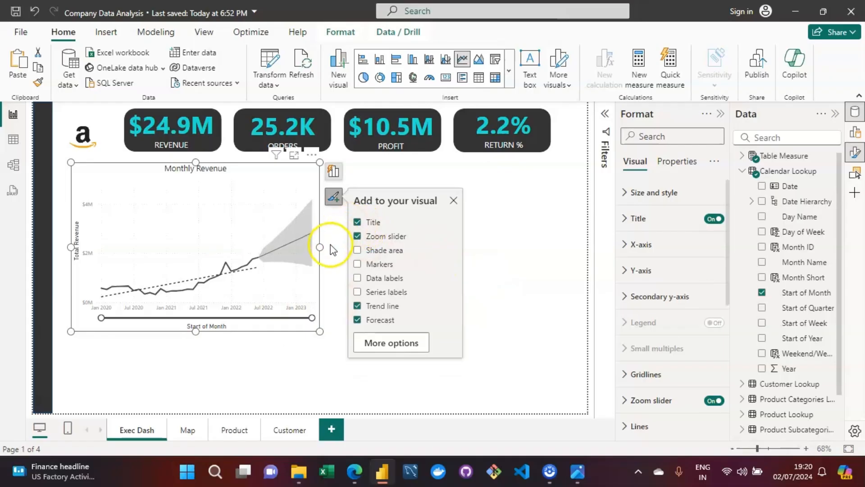
Widen the Monthly Revenue chart slightly, inspect its forecast points, and close the list of addable visual elements.
drag(320, 249, 344, 245)
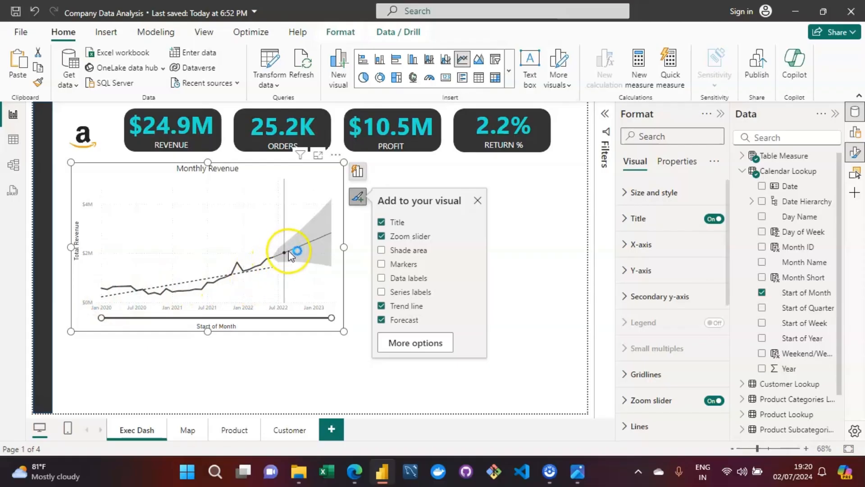
mouse_move(304, 242)
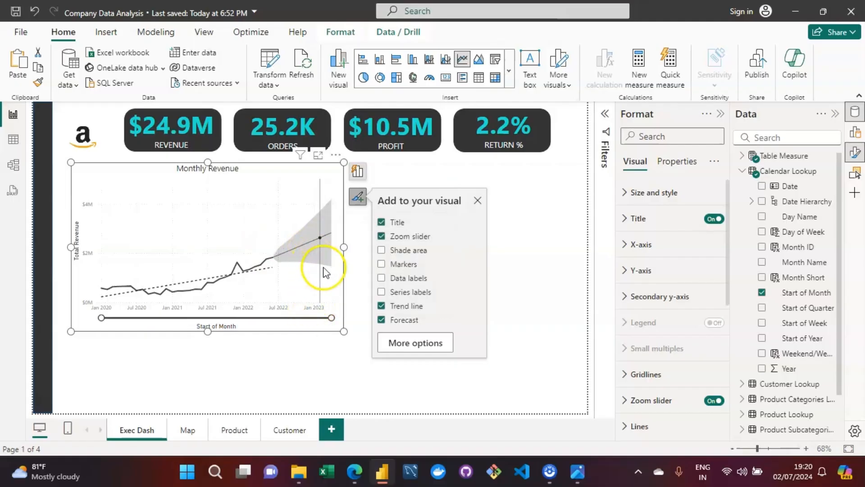
mouse_move(325, 269)
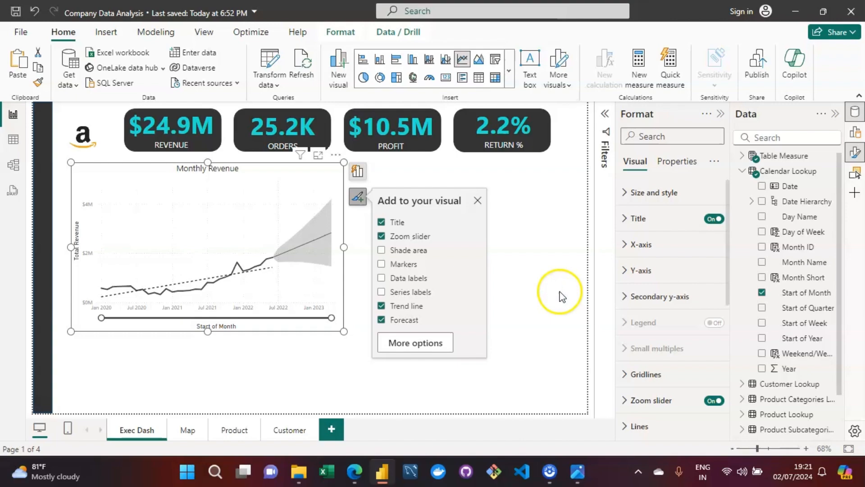
mouse_move(209, 294)
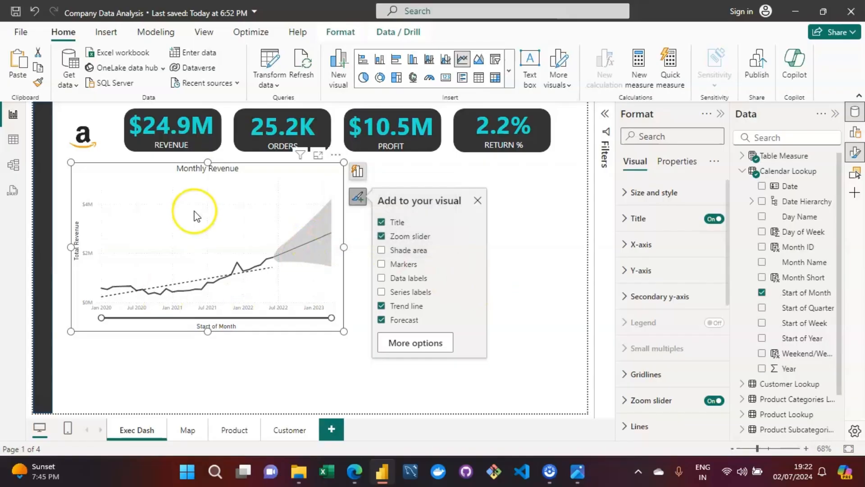
click(343, 209)
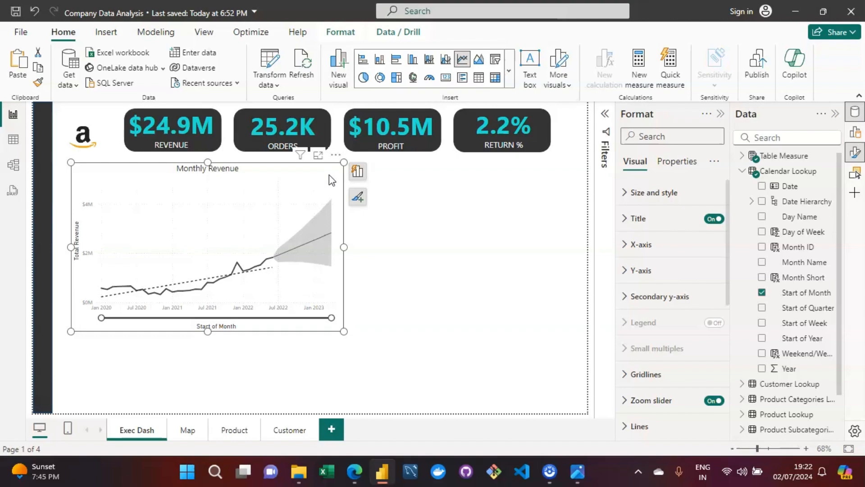
Collapse the line chart's tooltip settings and return to its visual formatting options.
click(677, 163)
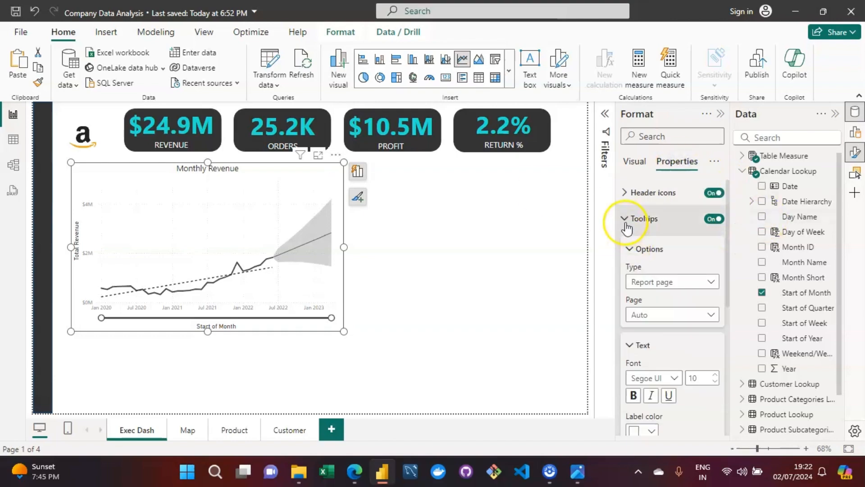
click(627, 219)
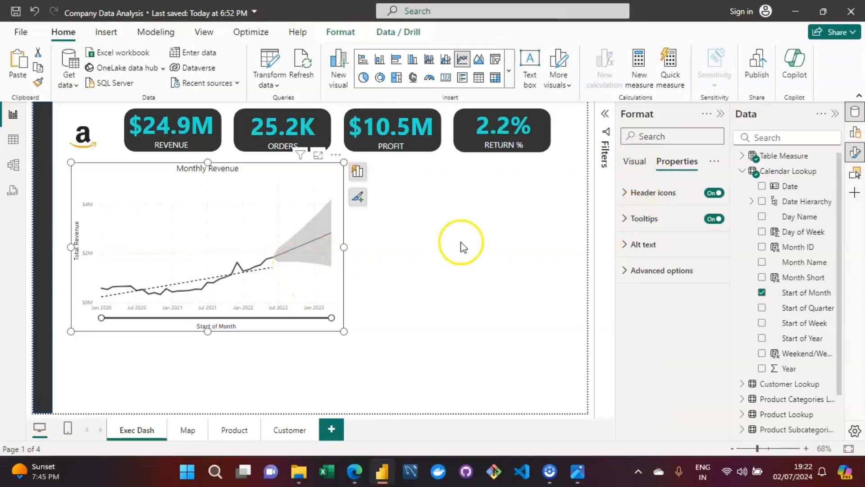
click(627, 164)
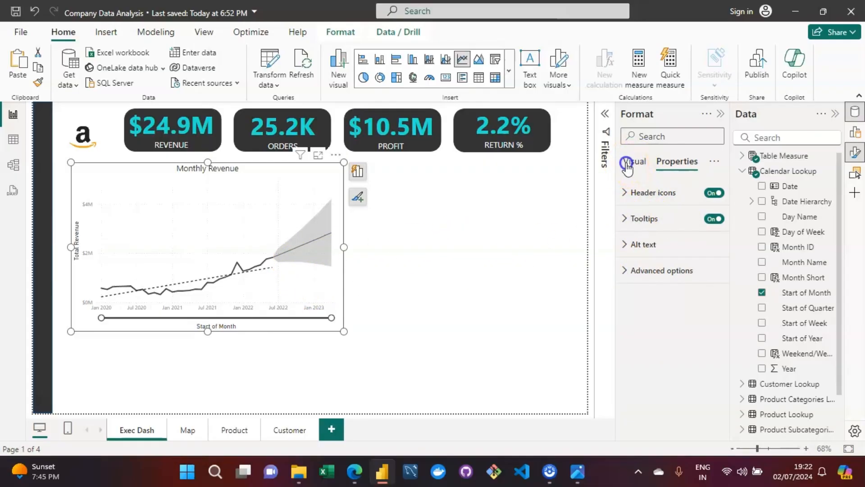
Examine the trend line's color, transparency, line style and width settings alongside the chart, then collapse them.
drag(728, 274, 727, 407)
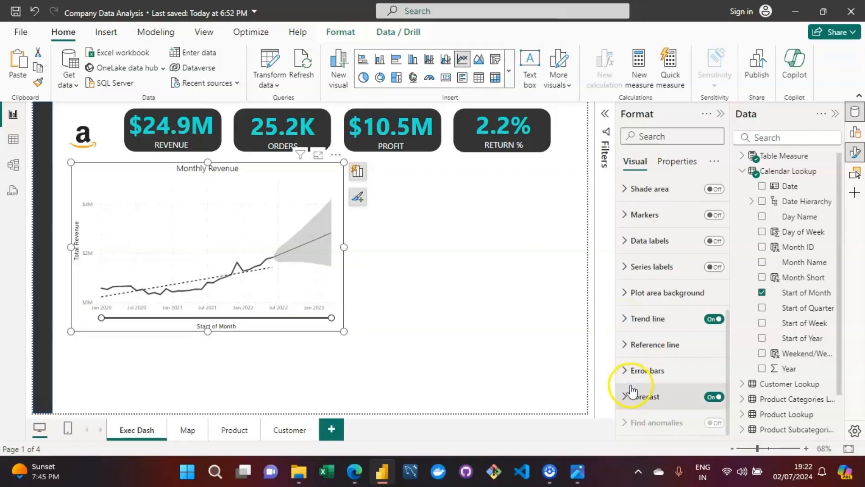
click(629, 317)
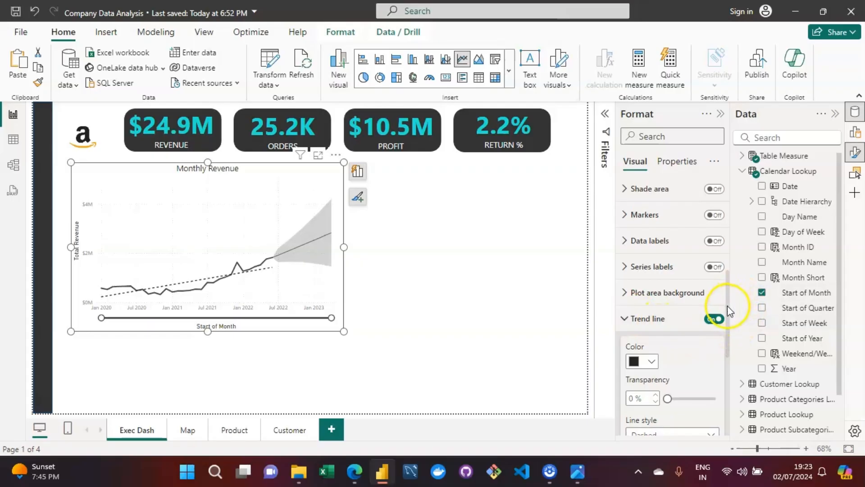
drag(730, 308, 727, 350)
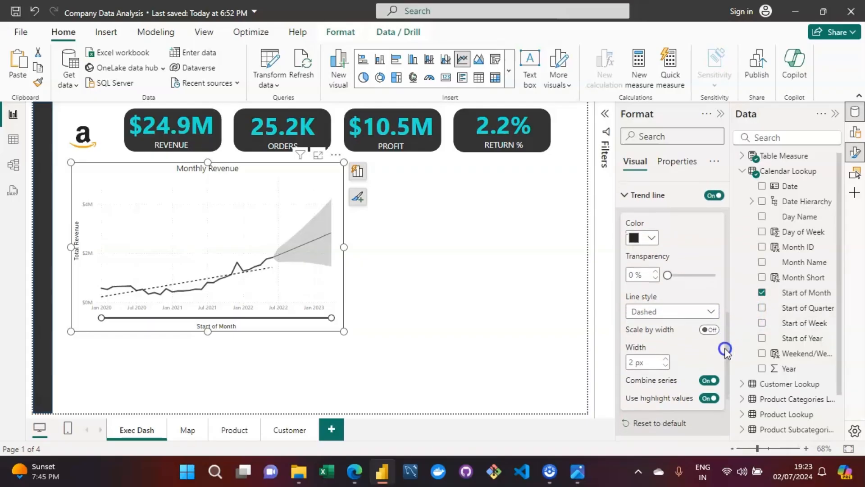
click(183, 317)
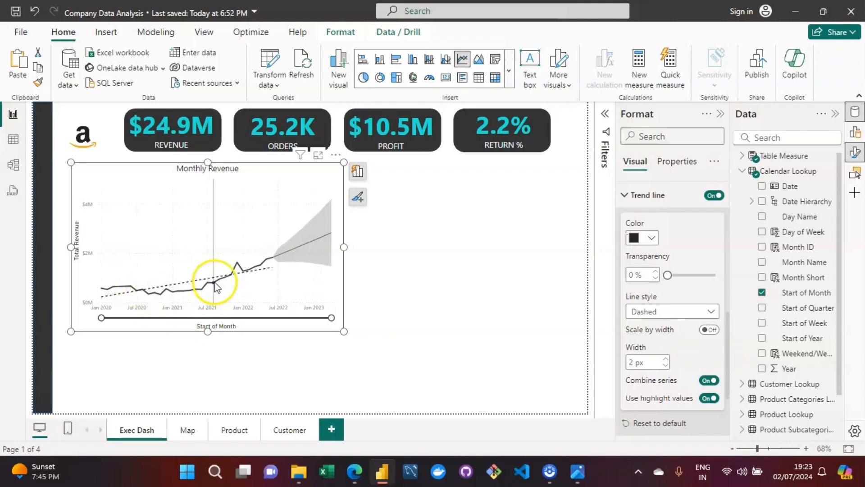
mouse_move(237, 275)
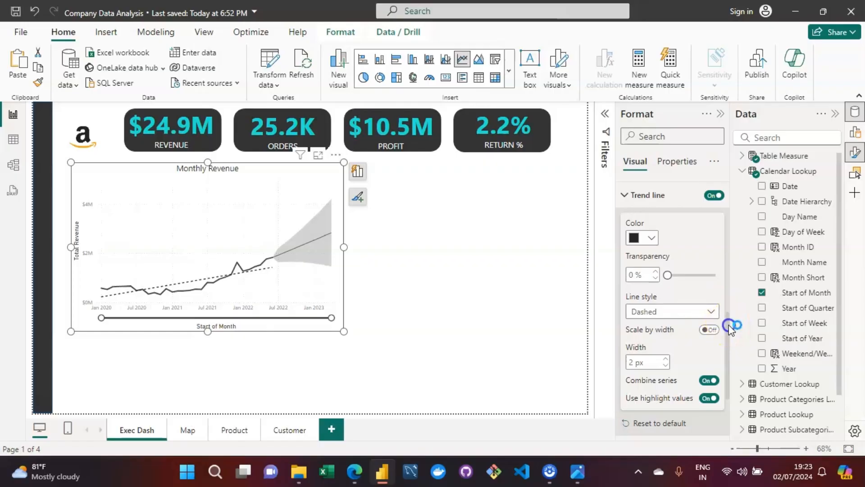
scroll(729, 325, down, 1)
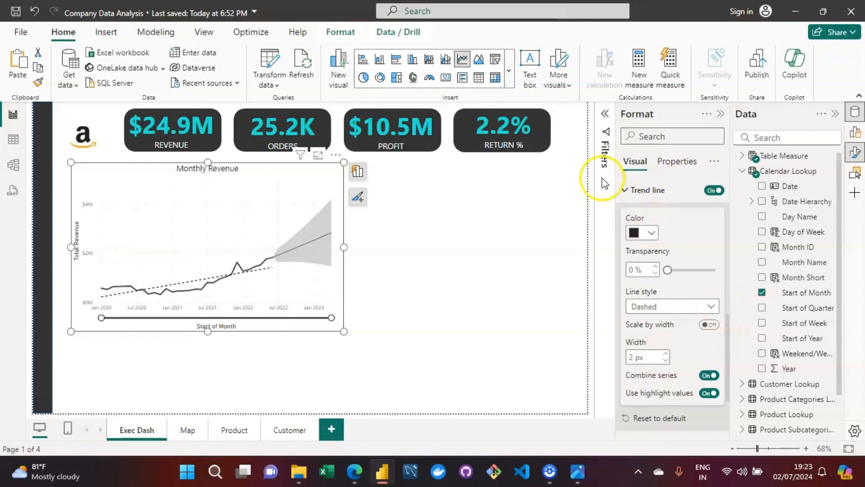
click(624, 190)
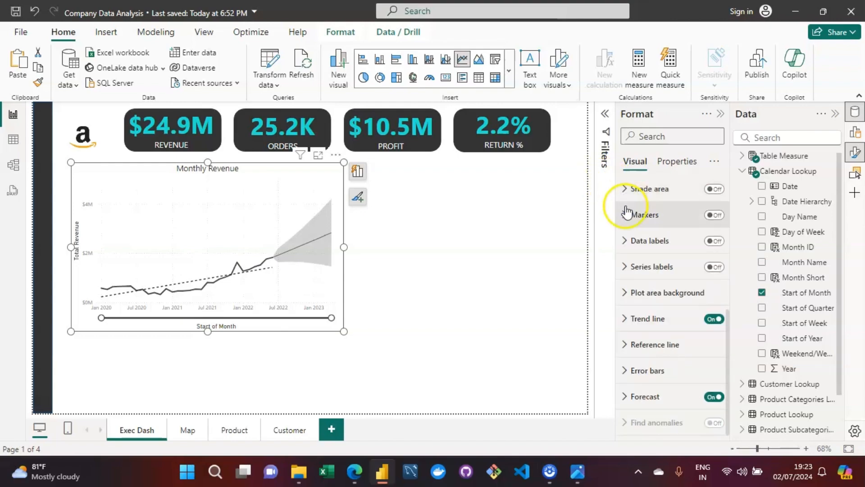
Examine the forecast's unit choices and forecast length setting alongside the forecast points on the Monthly Revenue chart.
click(625, 324)
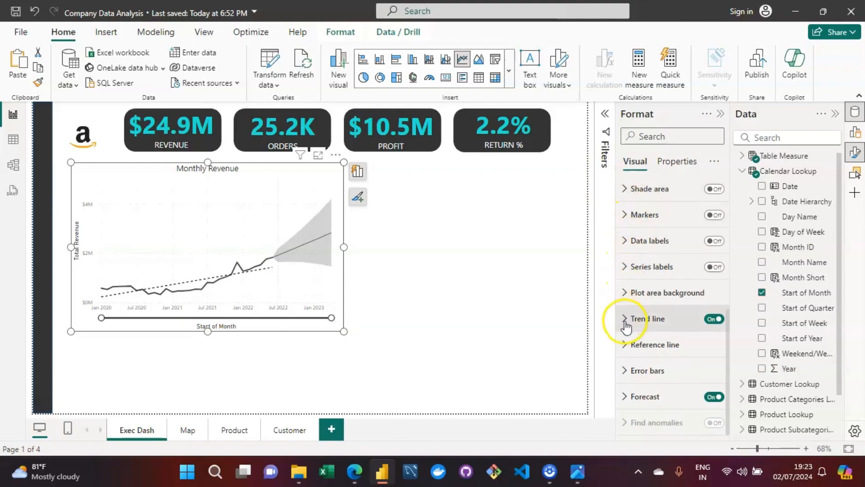
click(635, 398)
drag(729, 312, 730, 365)
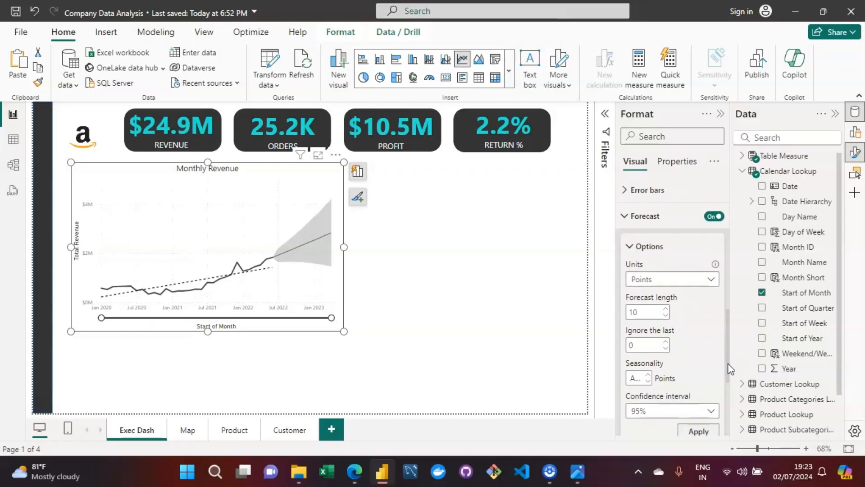
click(710, 279)
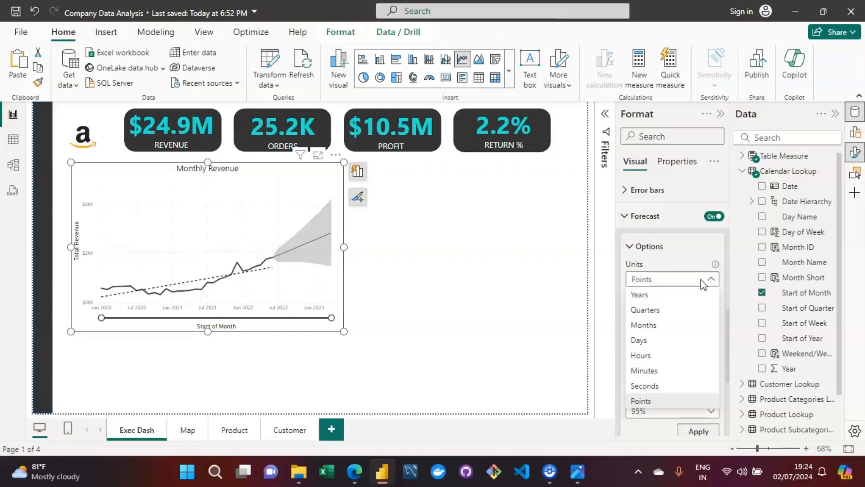
click(87, 376)
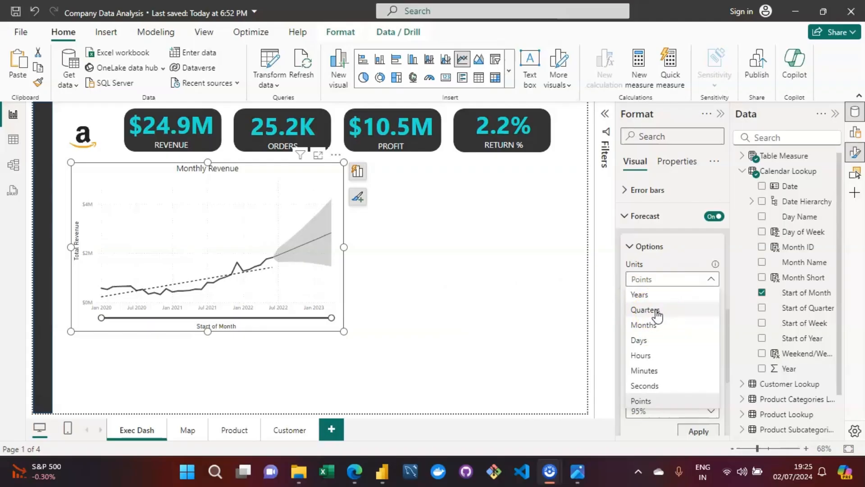
click(705, 277)
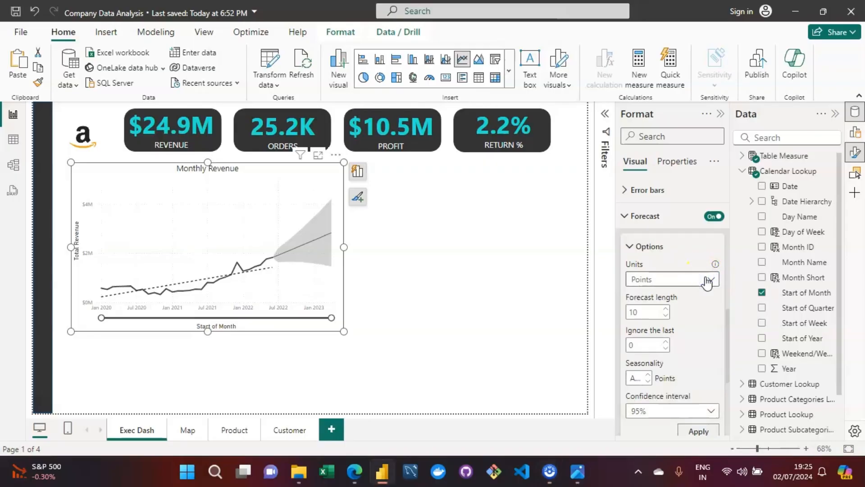
click(646, 312)
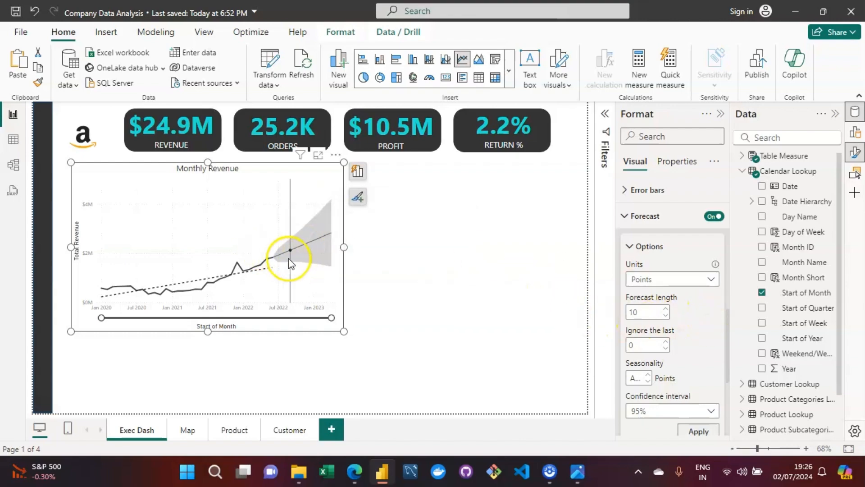
mouse_move(292, 261)
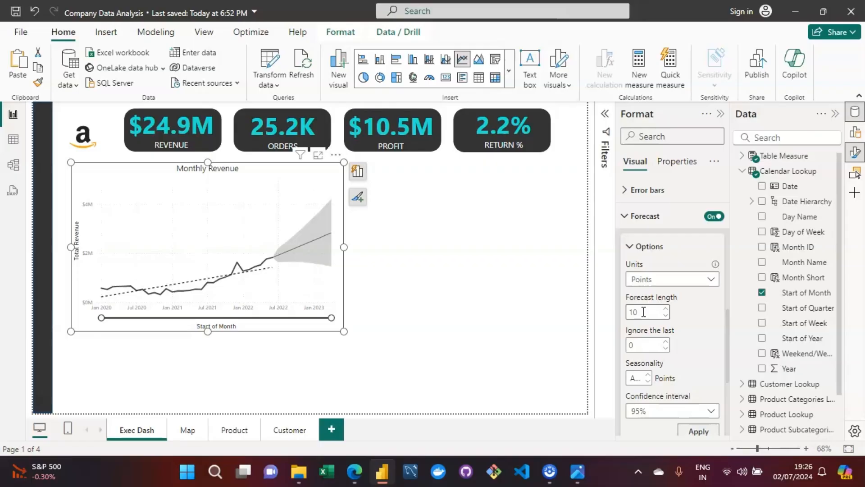
Review the forecast's available confidence interval percentages and compare them with the shaded band on the chart.
drag(726, 350, 727, 358)
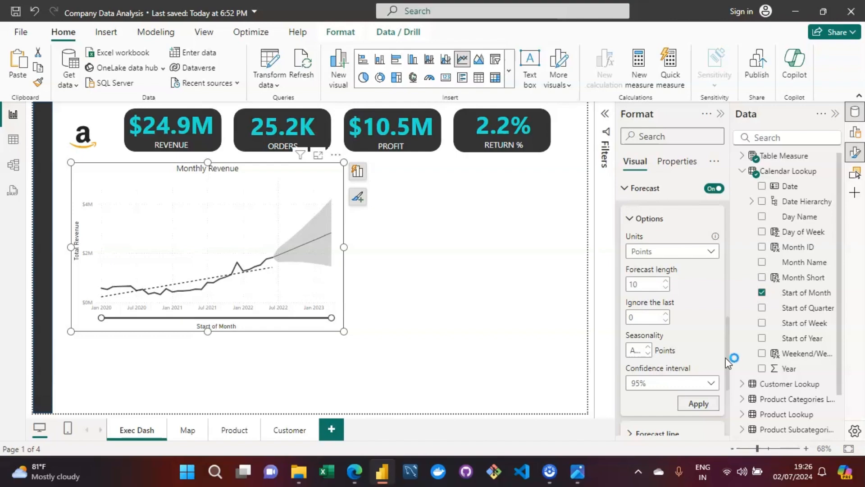
drag(726, 358, 725, 393)
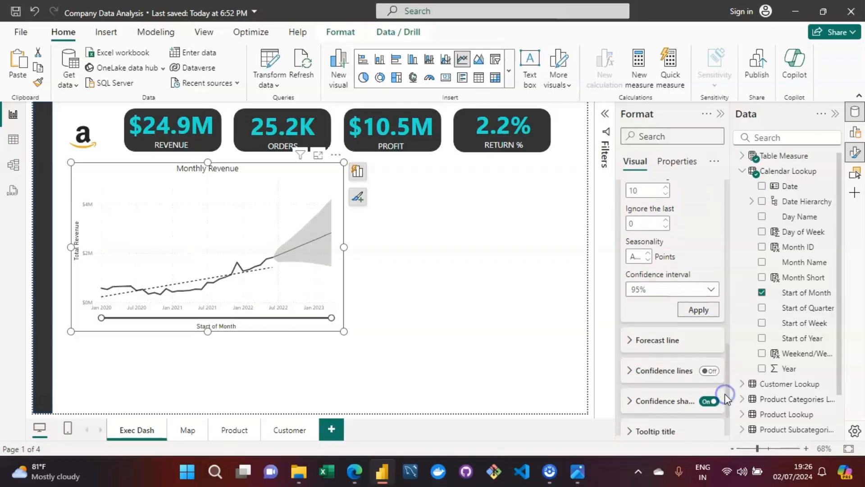
click(712, 292)
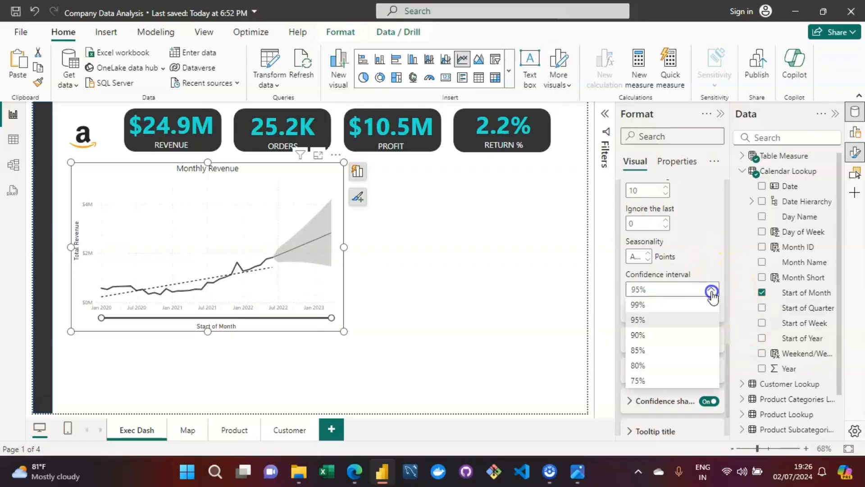
click(711, 292)
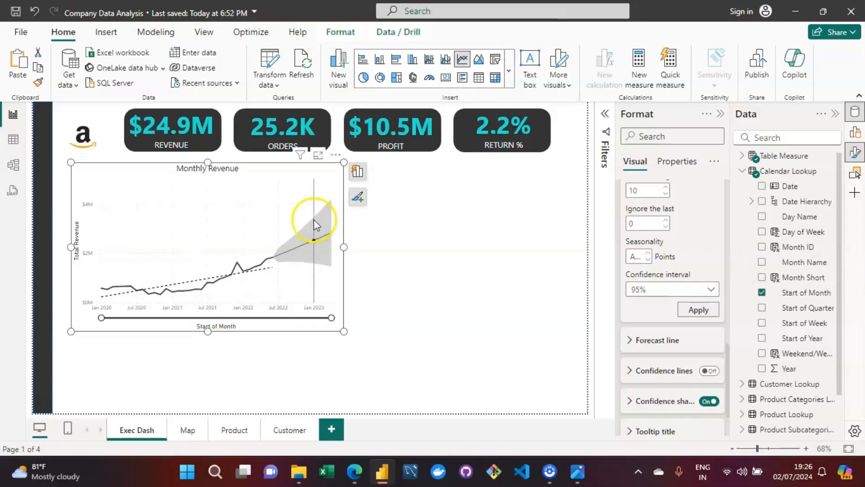
mouse_move(328, 228)
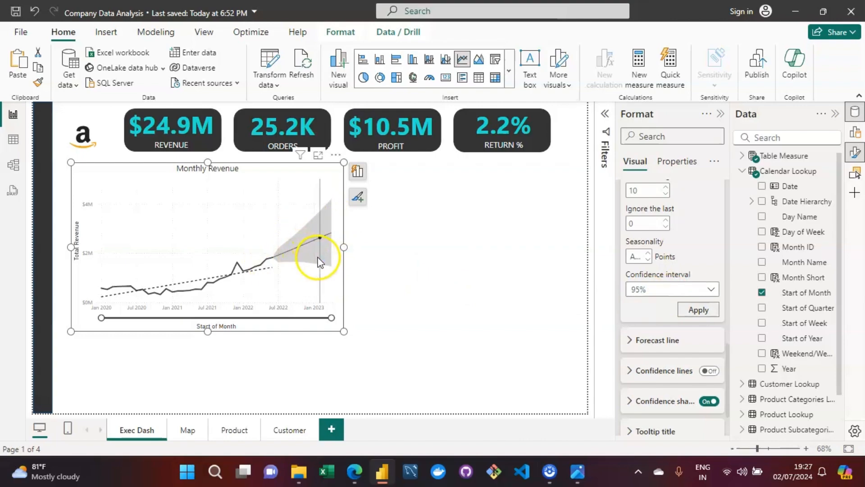
Set the forecast's confidence interval to 85% and apply it to the Monthly Revenue chart.
click(697, 294)
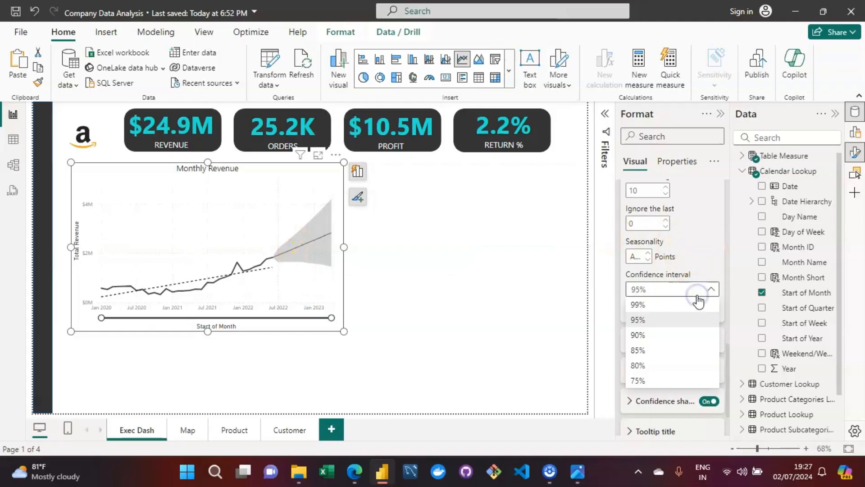
click(646, 351)
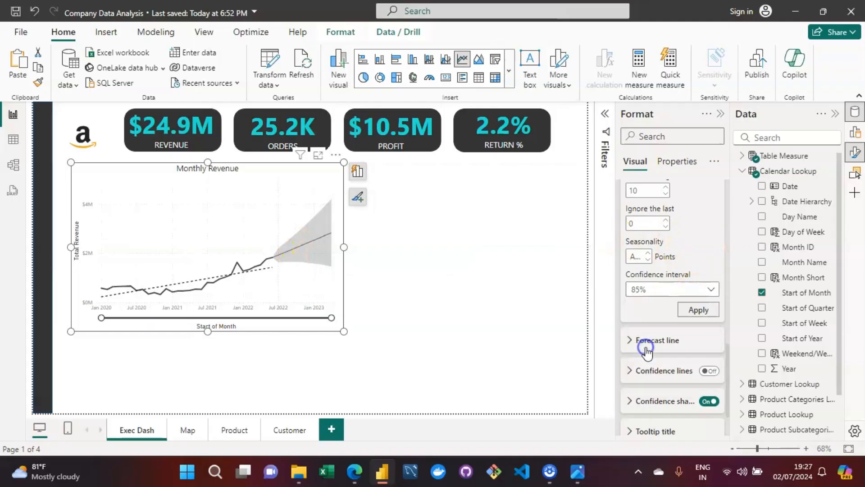
click(711, 314)
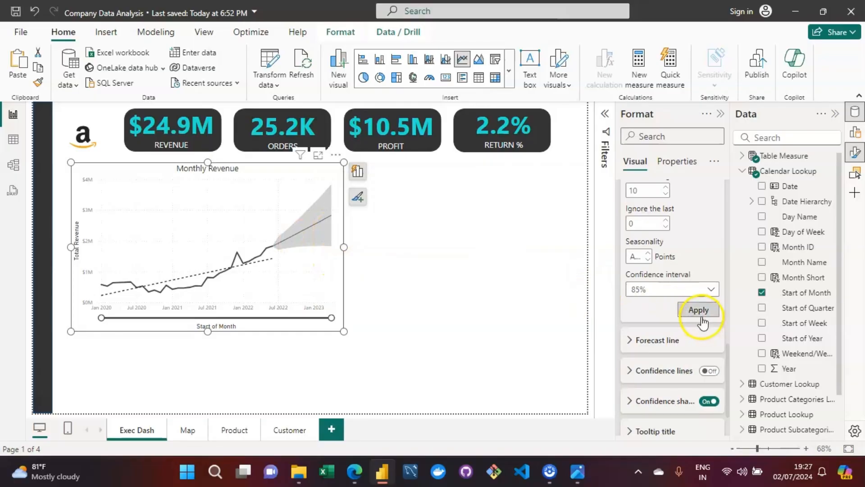
Set the forecast's confidence interval to 95%, apply it, and collapse the forecast options.
click(687, 291)
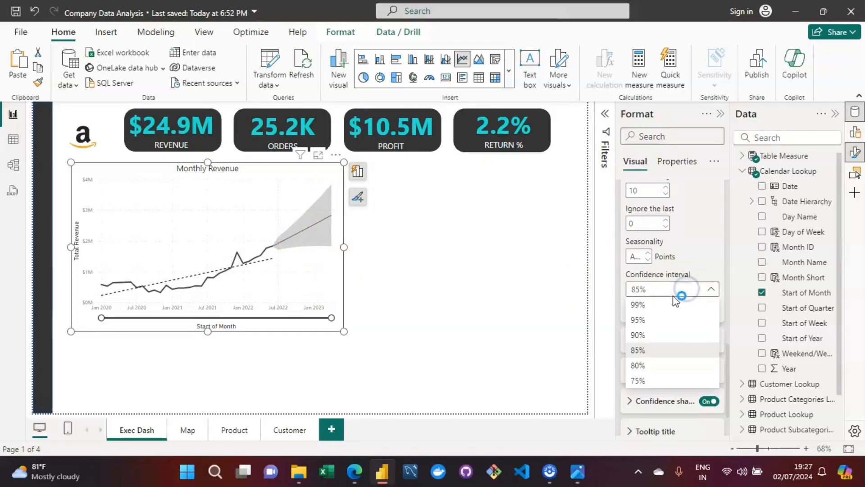
click(656, 320)
click(702, 311)
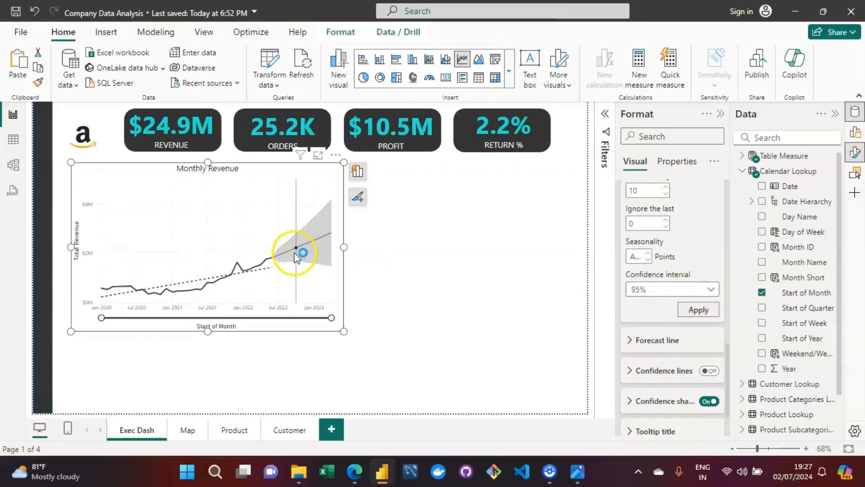
mouse_move(293, 252)
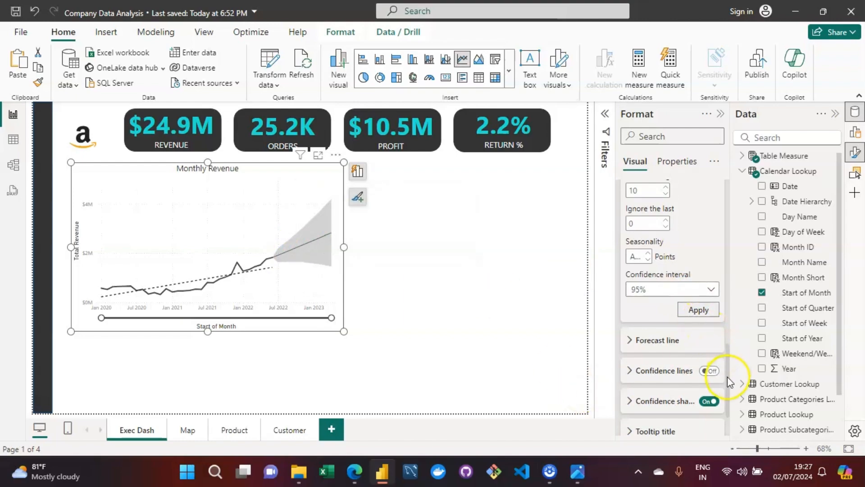
drag(730, 395, 734, 361)
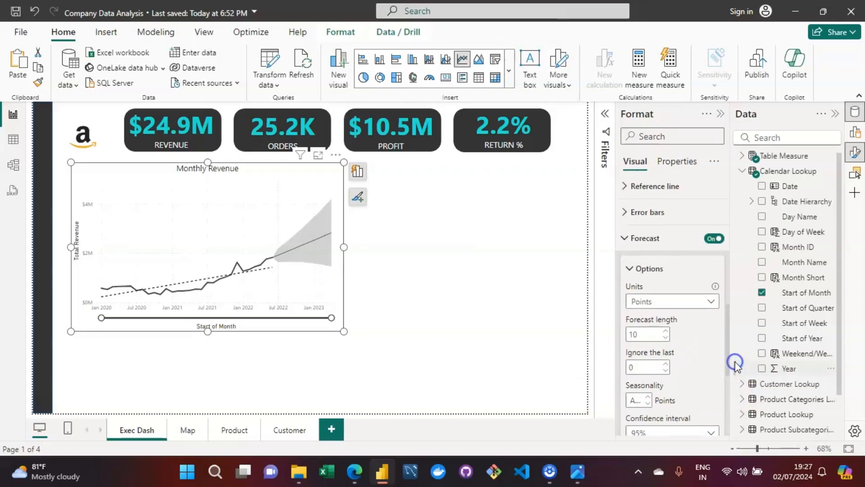
click(637, 271)
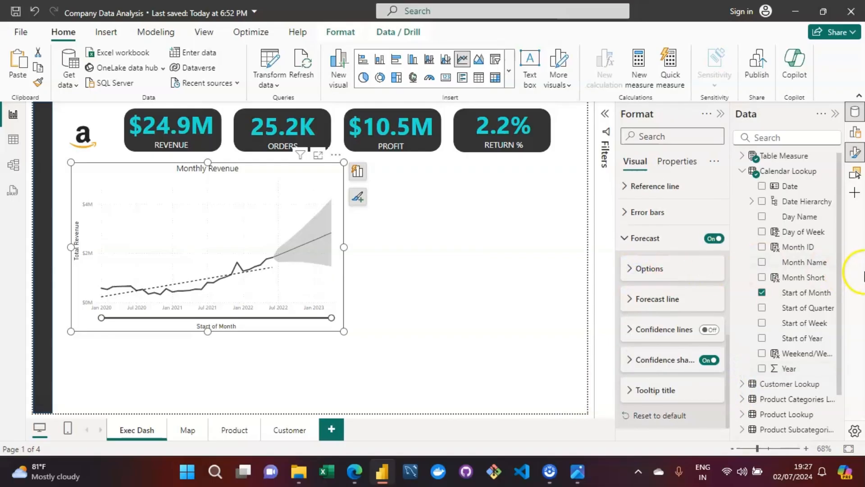
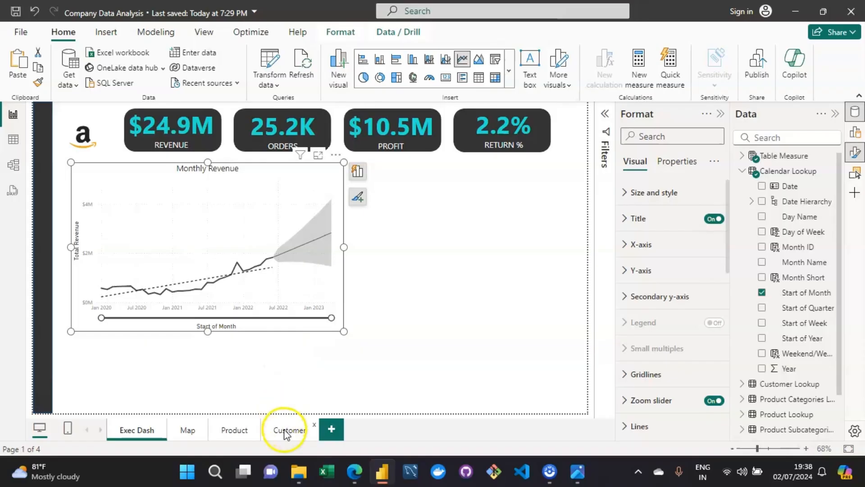
Paste a copy of the Monthly Revenue line chart onto the Customer page and align it near the canvas's left edge beneath the cards.
click(284, 429)
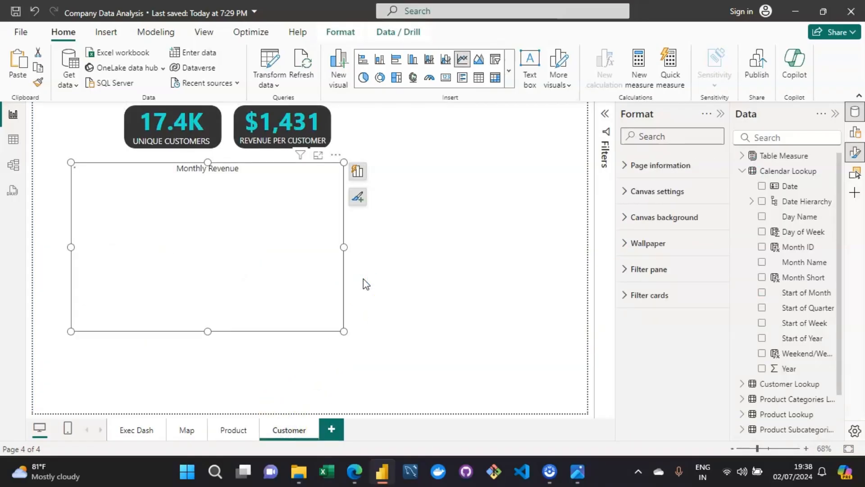
click(300, 155)
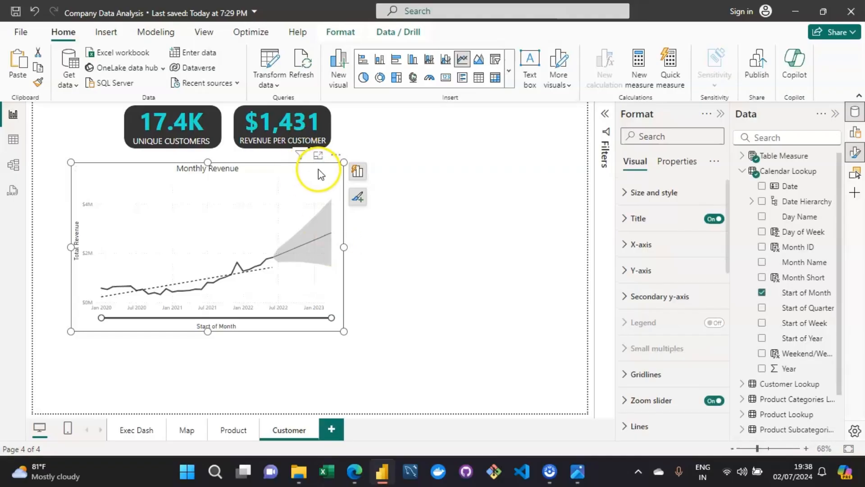
drag(323, 171, 295, 169)
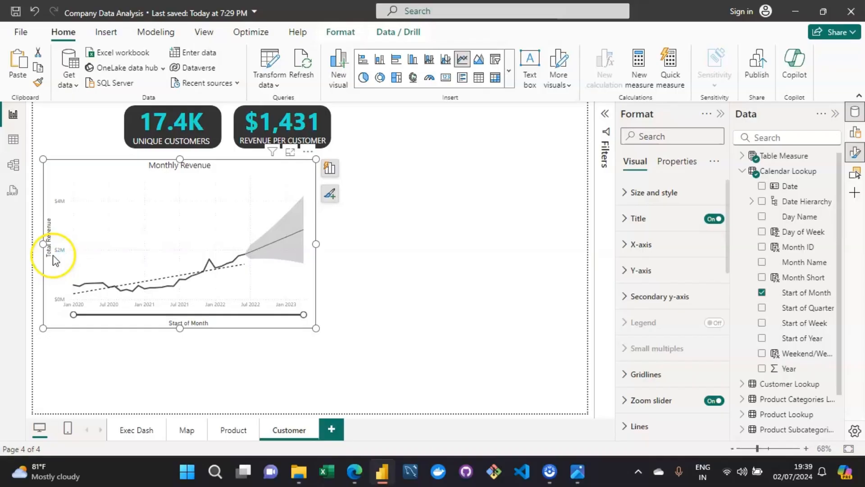
Replace the copied chart's X-axis field with Start of Week from the Calendar Lookup table.
click(328, 171)
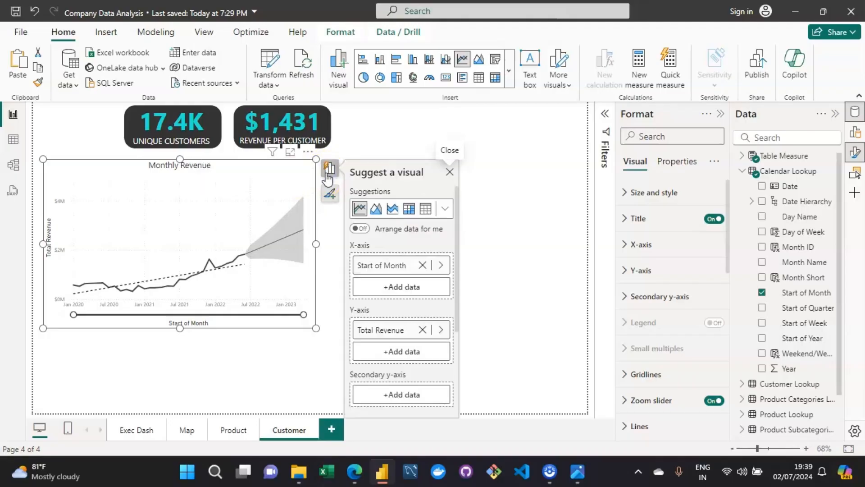
click(422, 265)
click(412, 266)
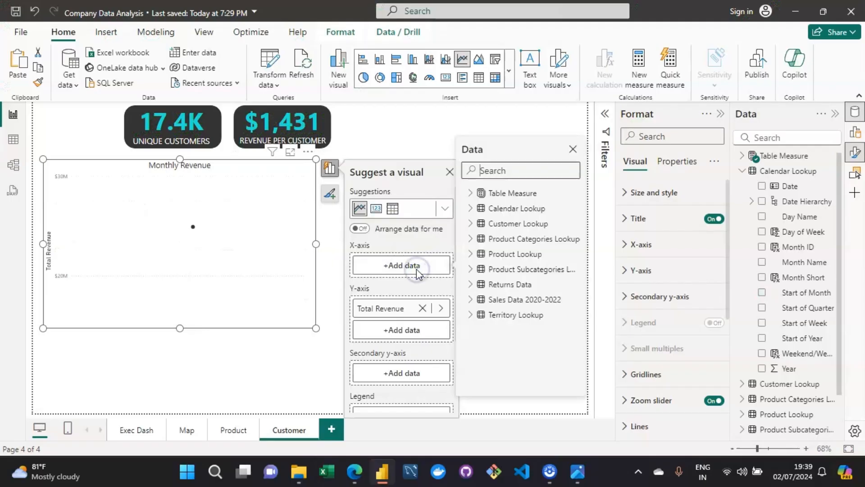
click(504, 164)
text(start)
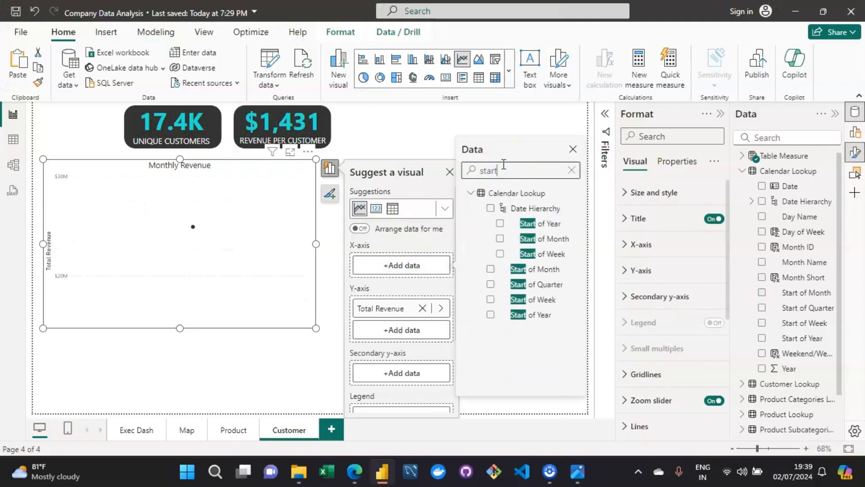
click(490, 299)
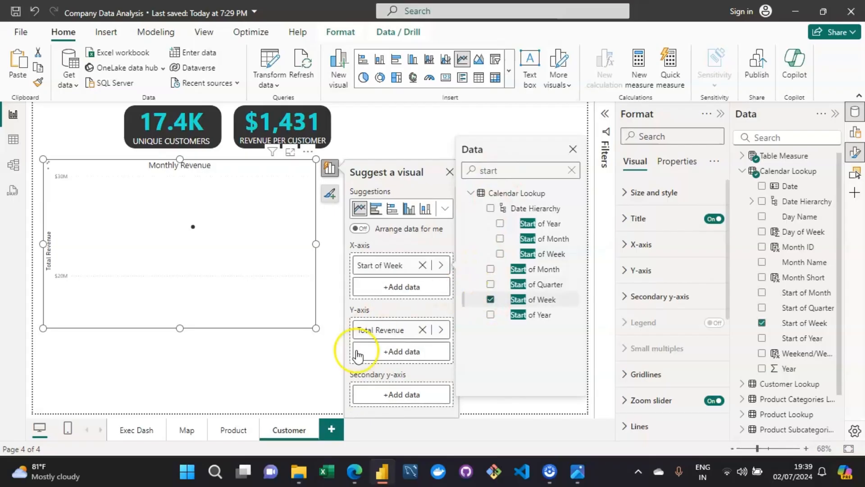
Replace the chart's Y-axis field with the Total Customers measure, consulting the Assignment-2-Line Charts.png image for the required measure.
click(424, 331)
click(383, 328)
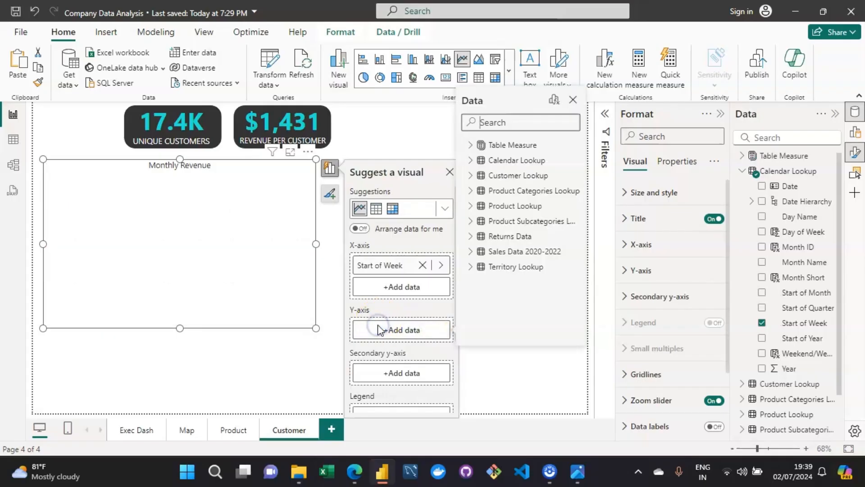
click(578, 472)
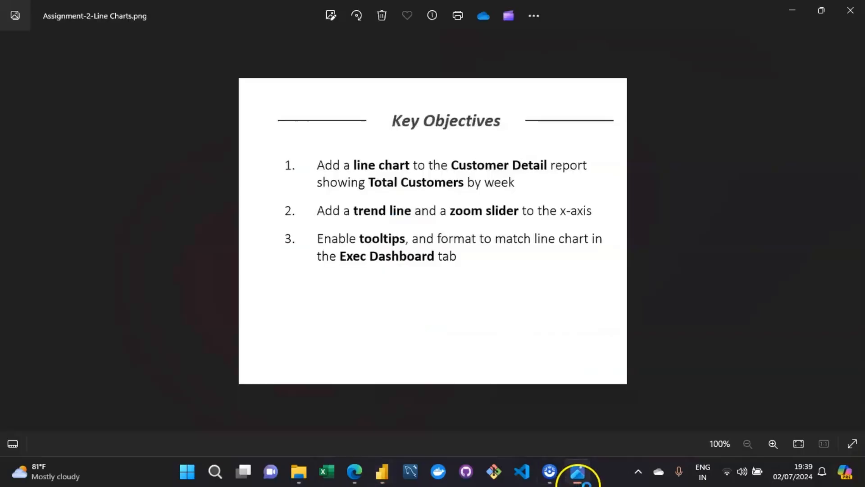
click(577, 471)
click(469, 120)
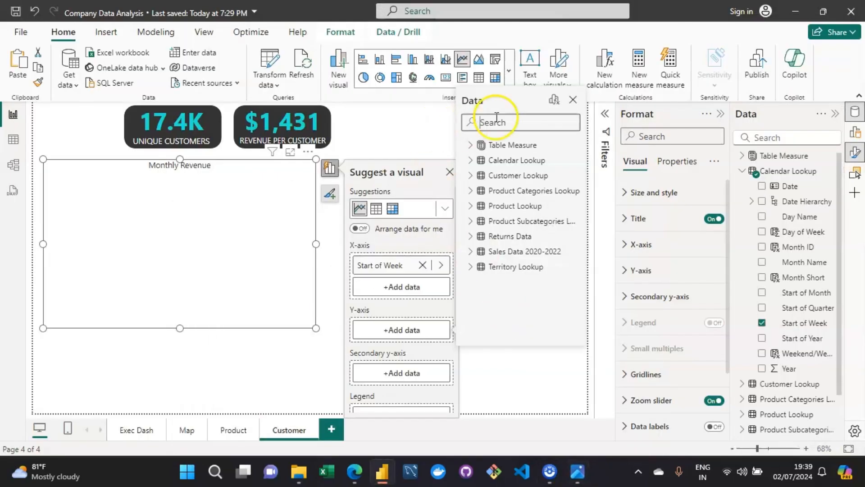
text(total)
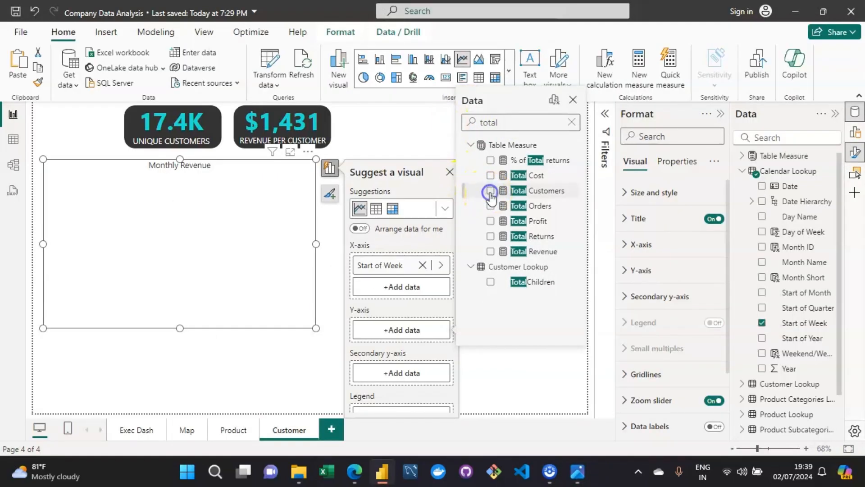
click(490, 191)
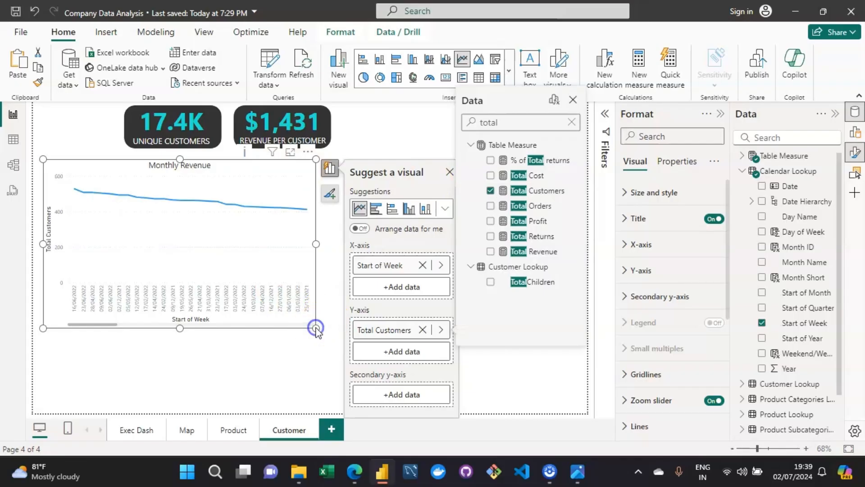
Enlarge the customer line chart so it extends across most of the page width and slightly further down.
drag(316, 329, 456, 377)
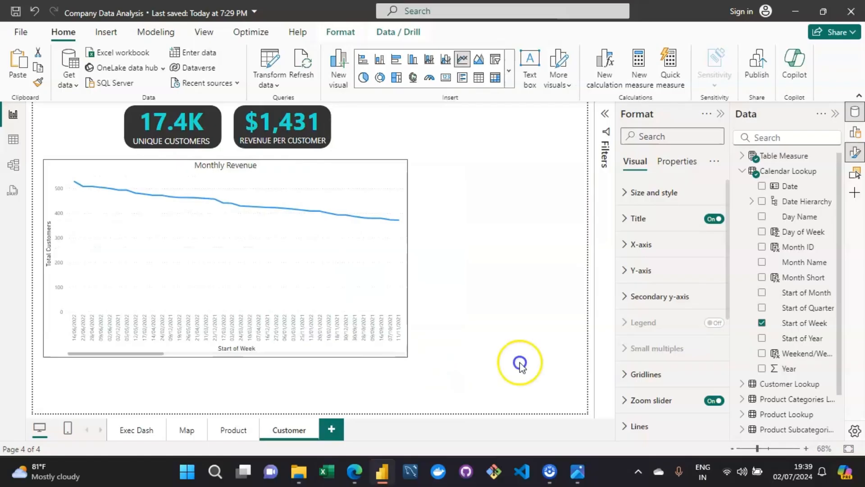
drag(506, 364, 509, 360)
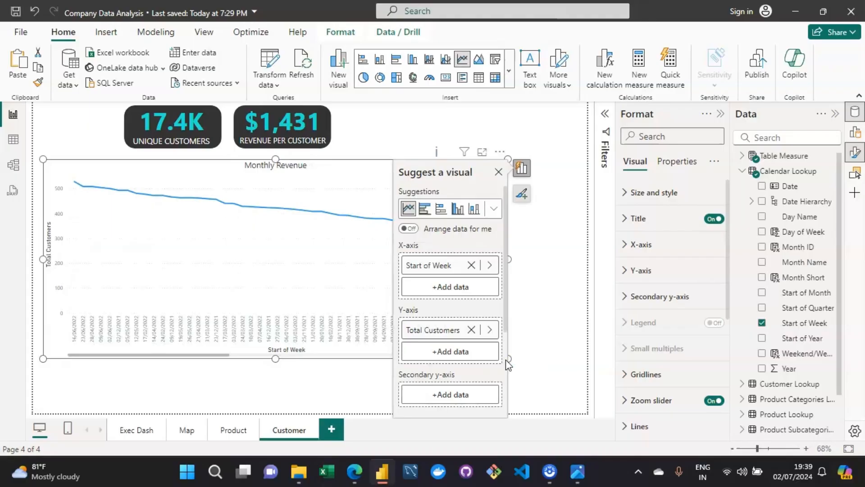
Undo the enlargement of the line chart on the Customer page.
click(557, 268)
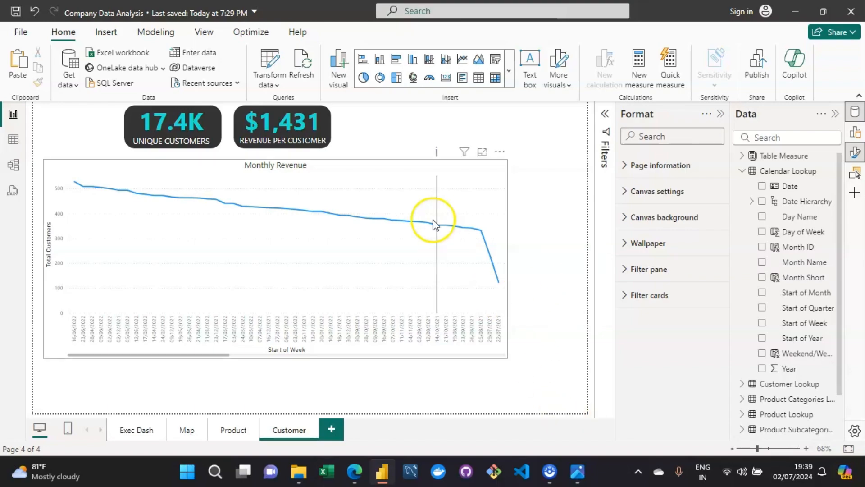
click(373, 166)
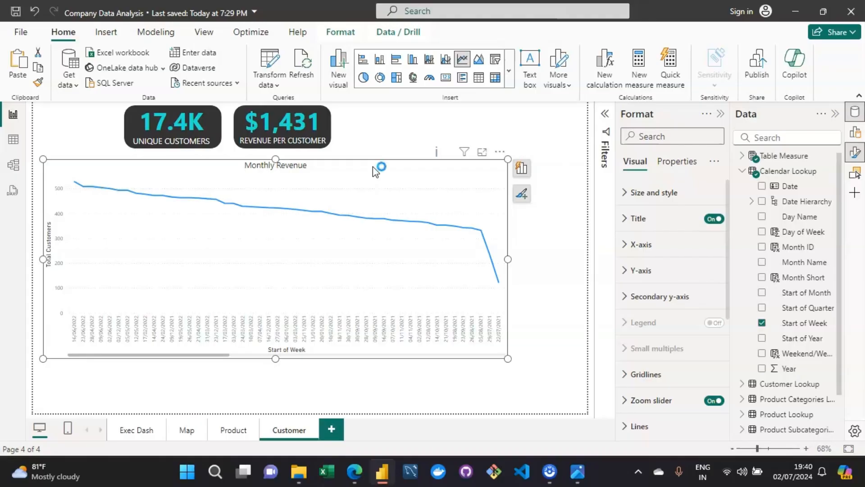
key(ctrl+z)
Replace the customer line chart's X-axis field with Start of Month from the Calendar Lookup table.
click(250, 177)
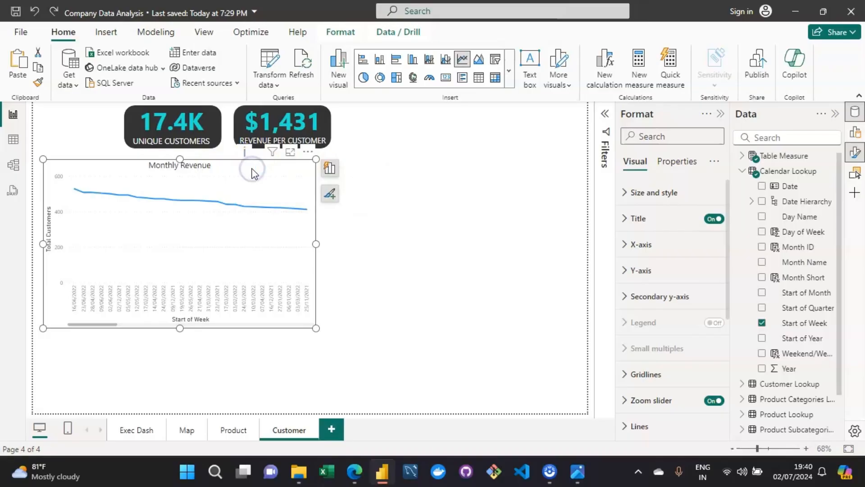
click(330, 168)
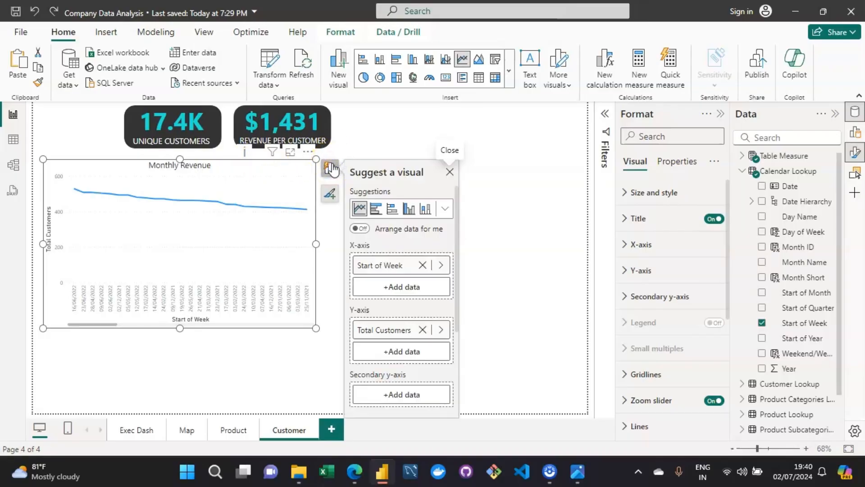
click(424, 266)
click(395, 267)
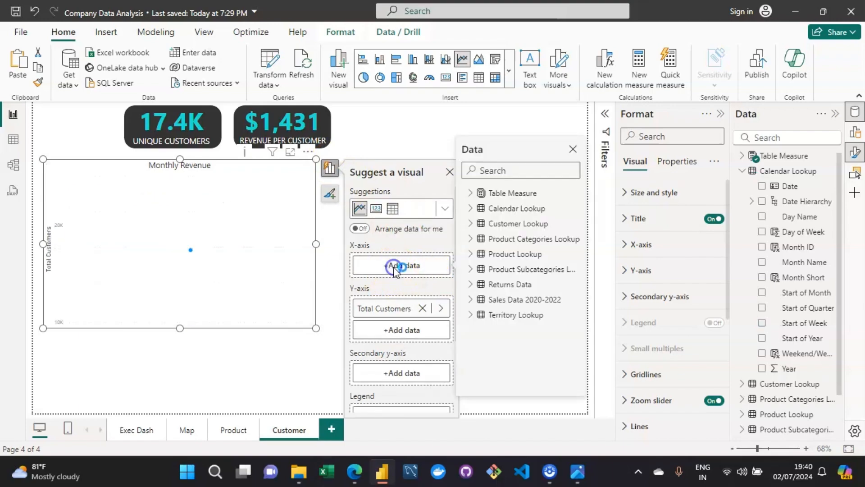
click(492, 171)
text(start)
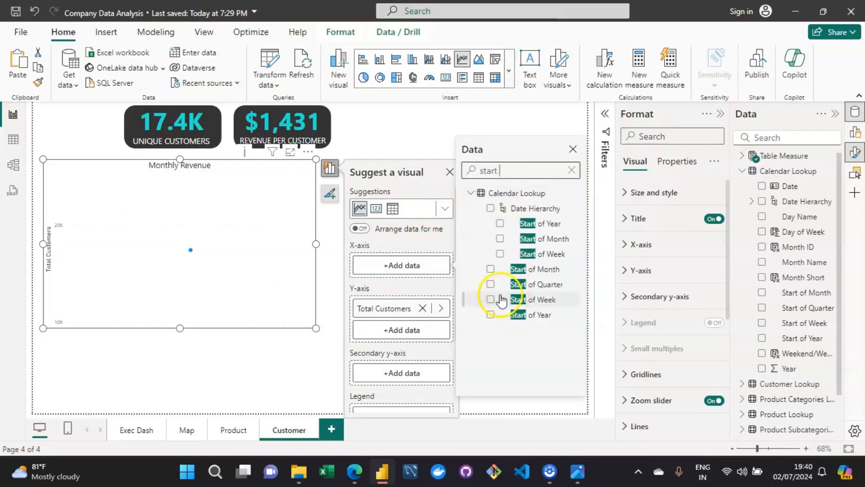
click(490, 270)
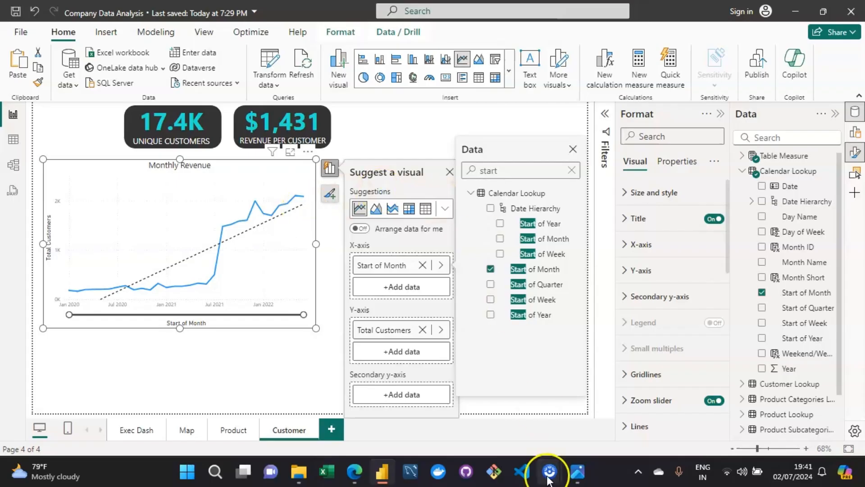
Check the Key Objectives in Assignment-2-Line Charts.png against the customer chart and inspect the tooltips along its line.
click(578, 471)
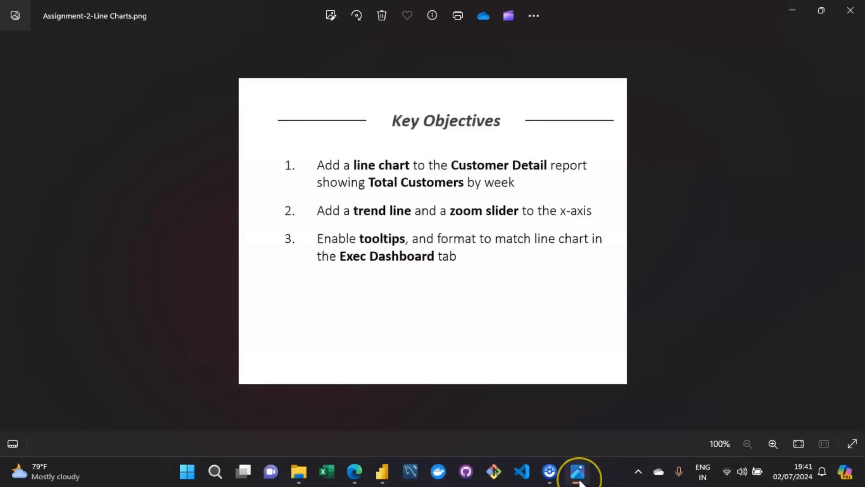
click(580, 482)
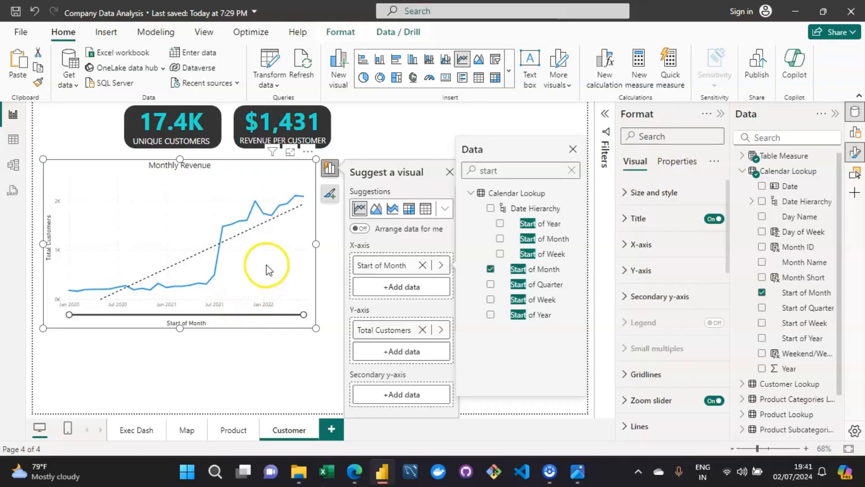
click(579, 473)
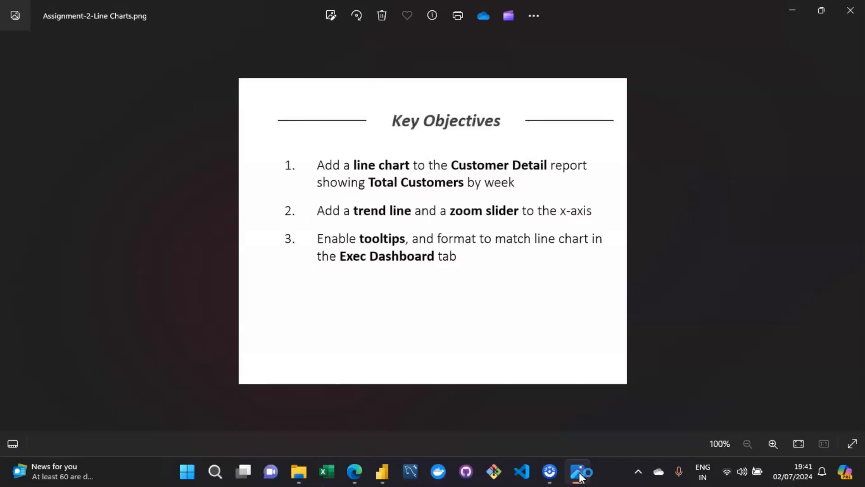
click(578, 472)
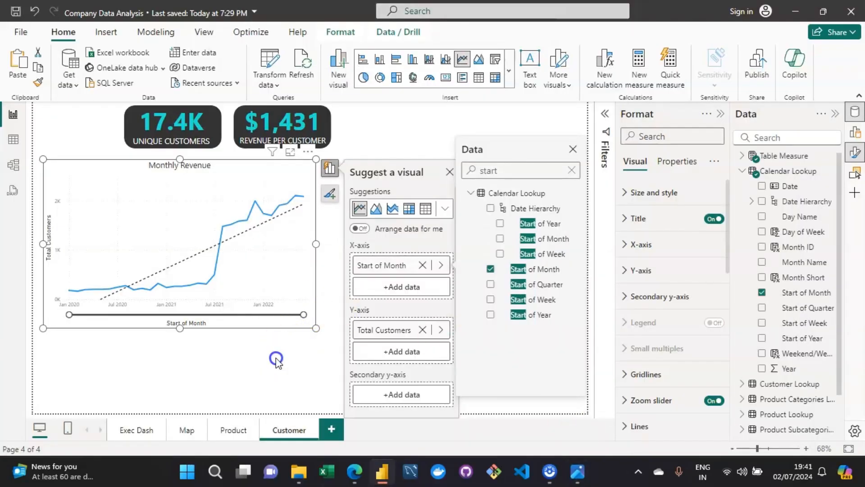
click(275, 358)
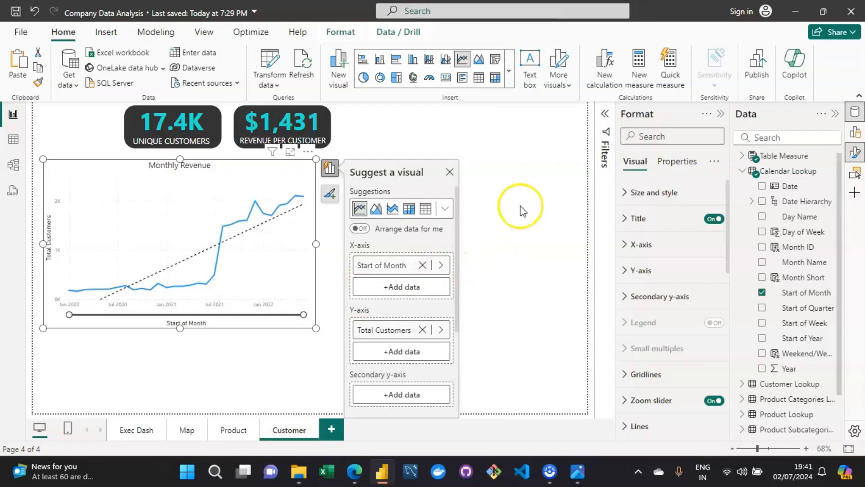
click(488, 142)
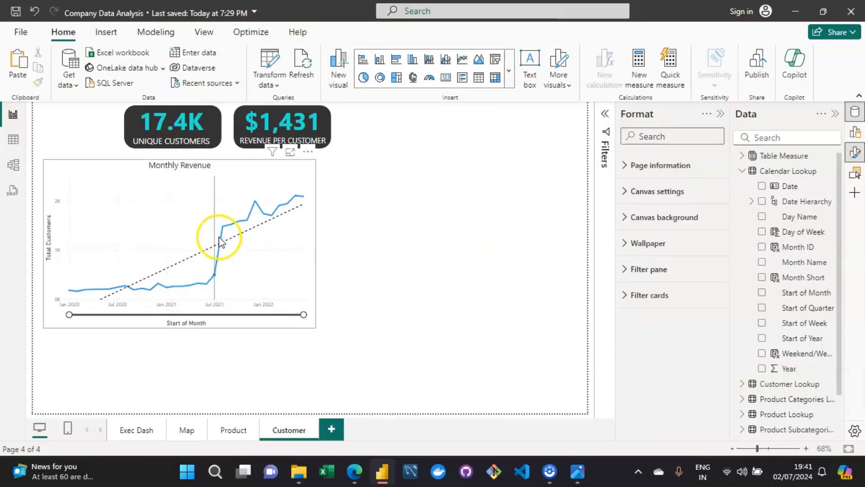
mouse_move(221, 236)
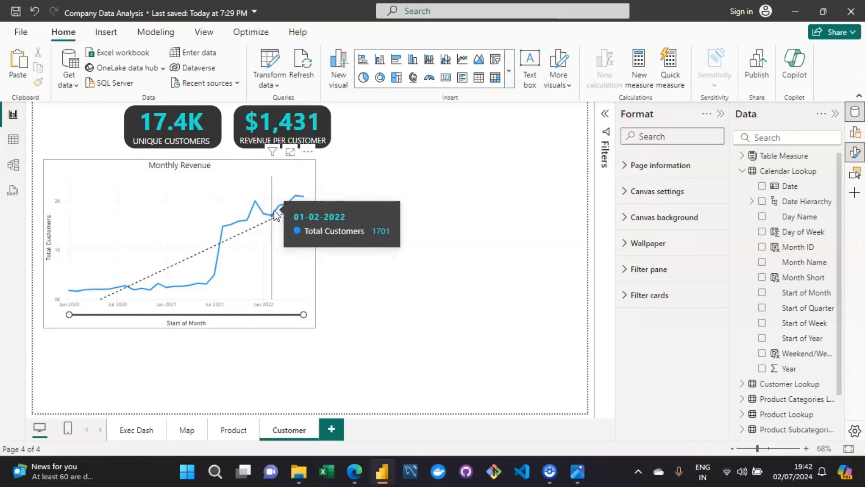
click(291, 202)
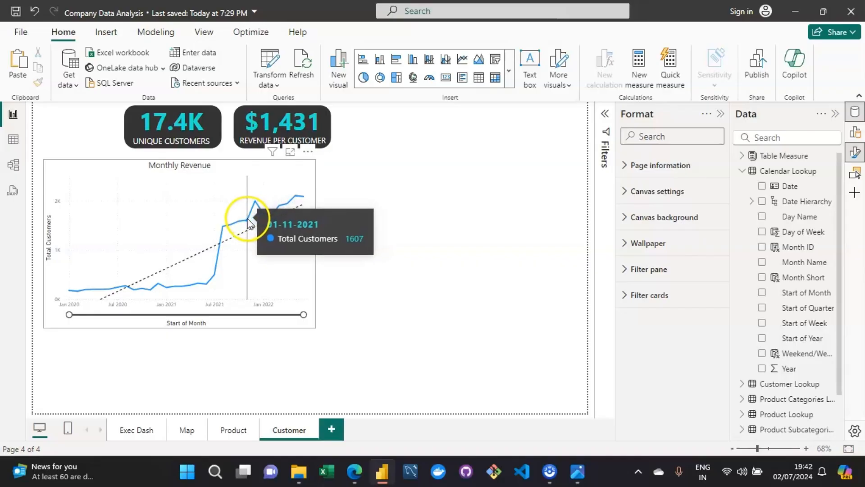
Change the customer line chart's title text to TOTAL CUSTOMERS BY MONTH, consulting the assignment image for the wording.
click(259, 173)
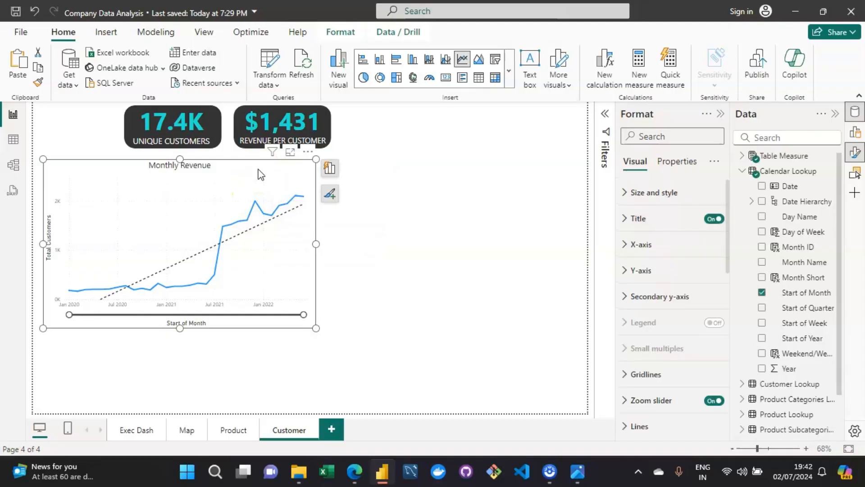
click(627, 220)
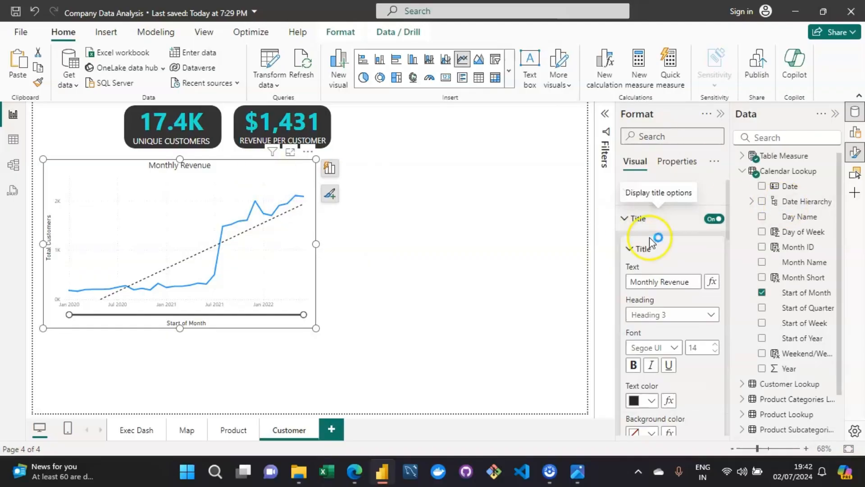
click(695, 278)
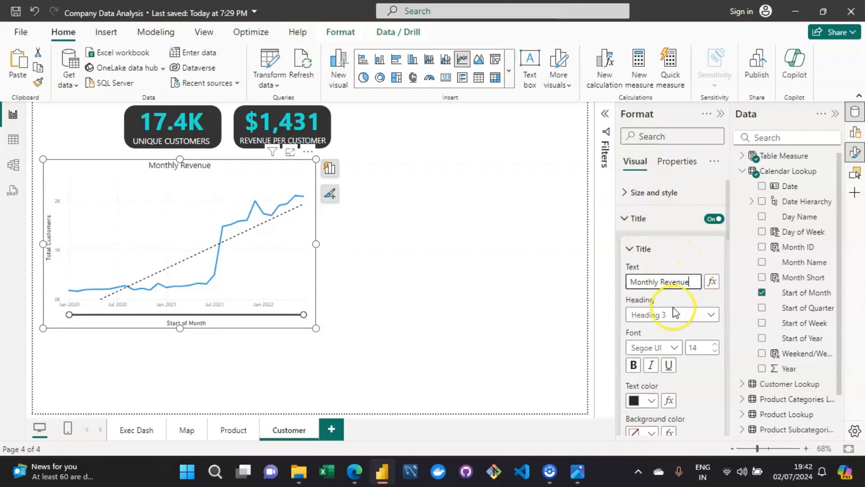
click(577, 472)
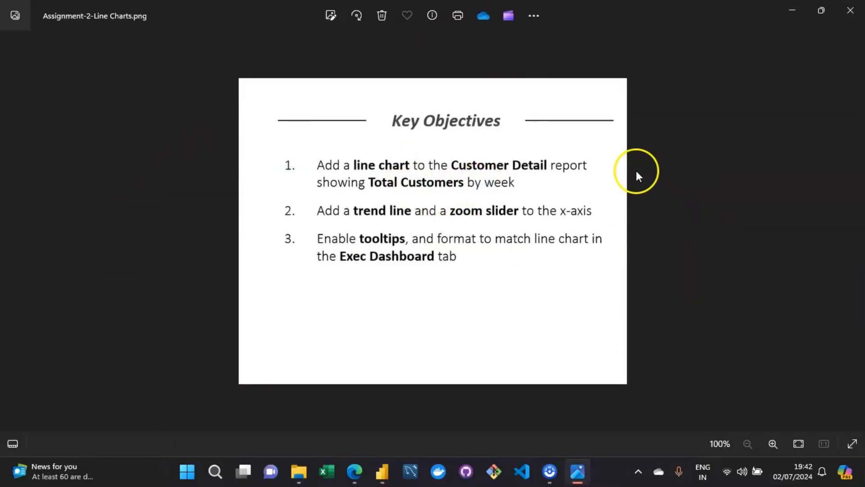
click(383, 471)
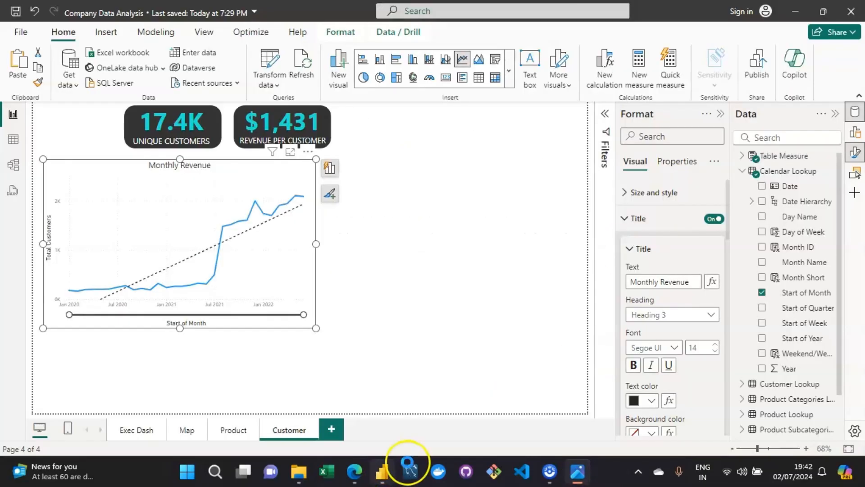
triple_click(689, 279)
text(TOTAK)
key(BackSpace)
text(L W)
key(BackSpace)
text(W)
key(BackSpace)
text(CUST)
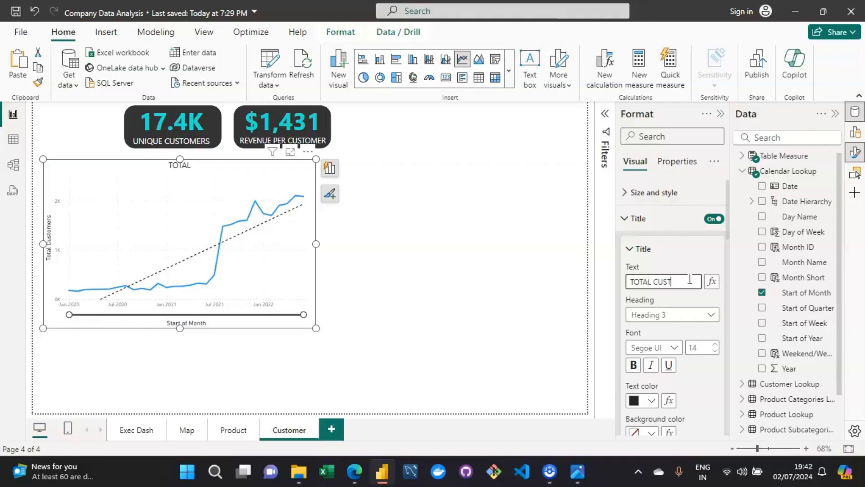
text(OMERS)
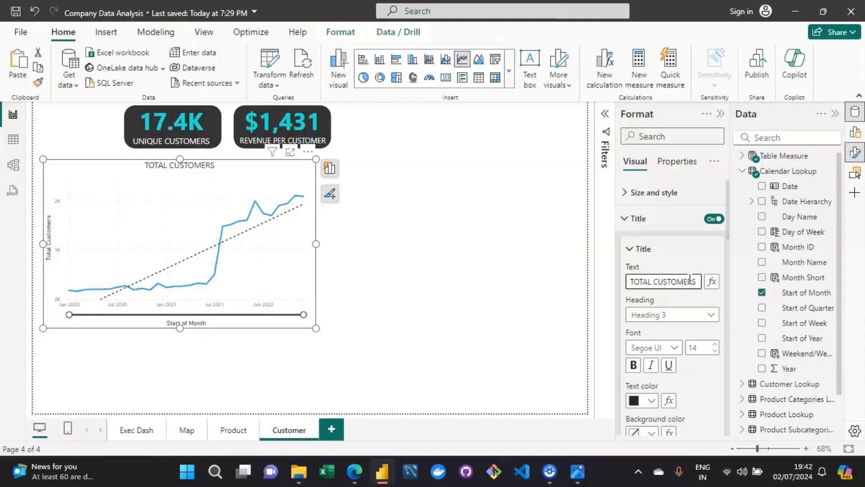
text( BY MONTH)
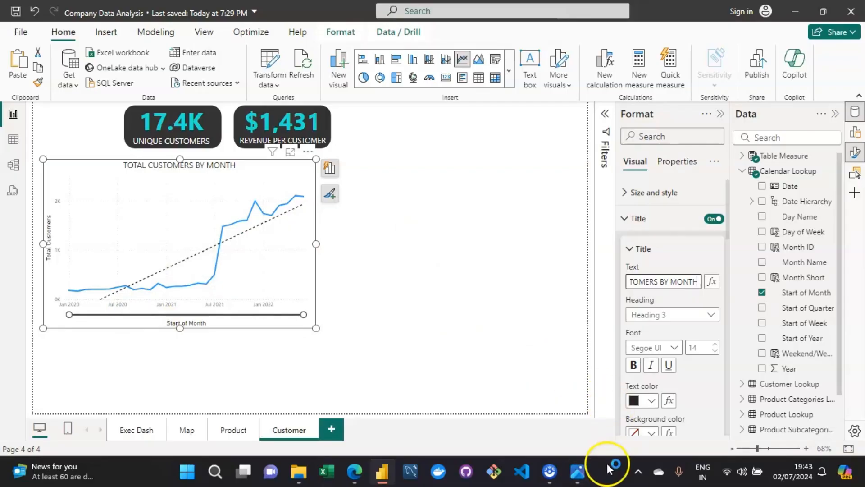
Review the assignment objectives once more, deselect the customer chart and save the report.
click(586, 480)
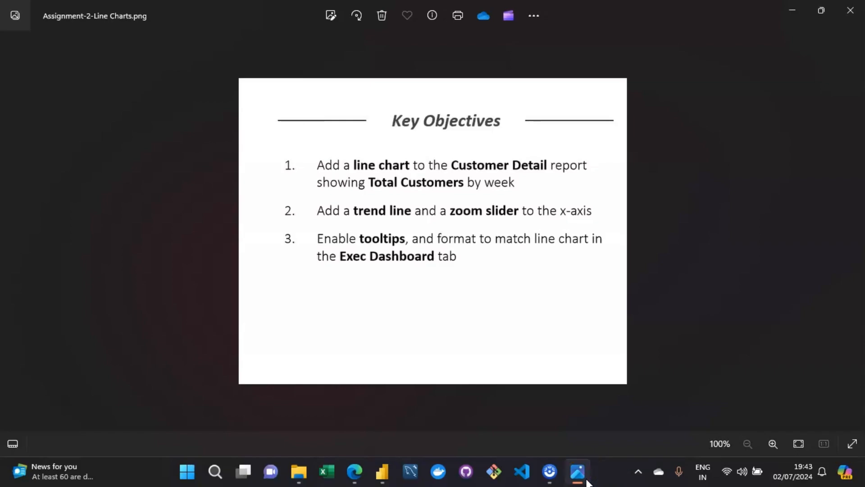
click(587, 481)
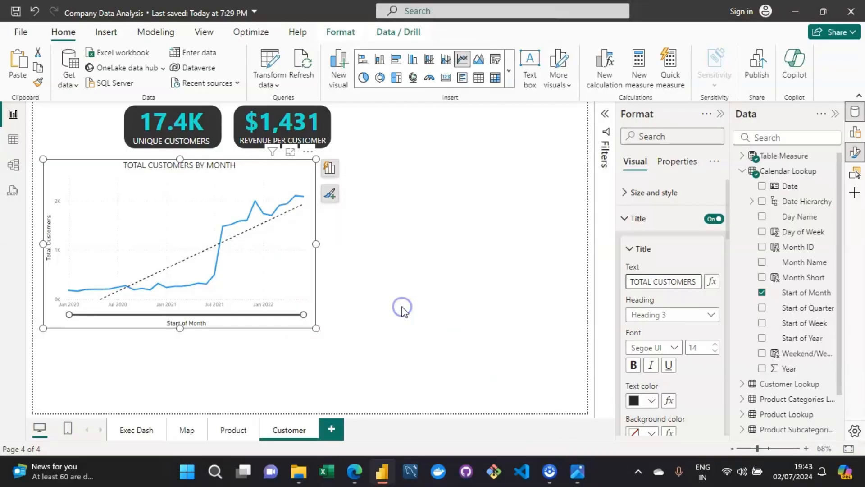
click(402, 308)
key(ctrl+s)
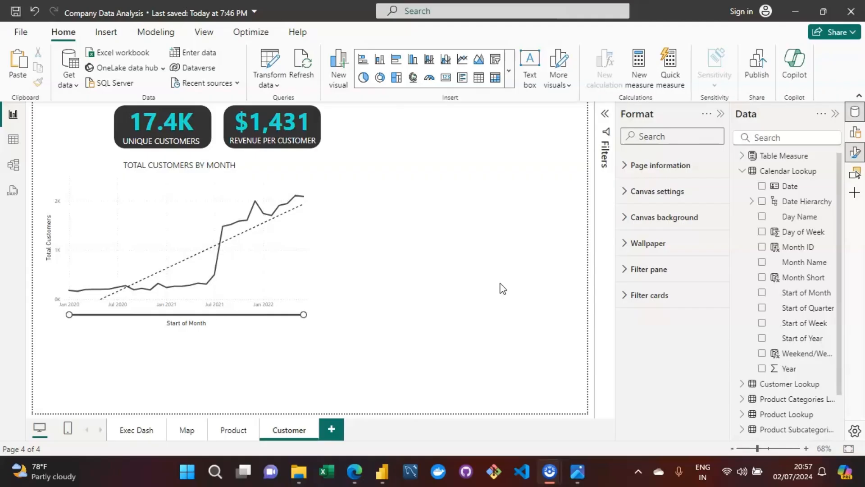
Enlarge the Monthly Revenue chart on the Exec Dash page slightly in width and height.
click(132, 432)
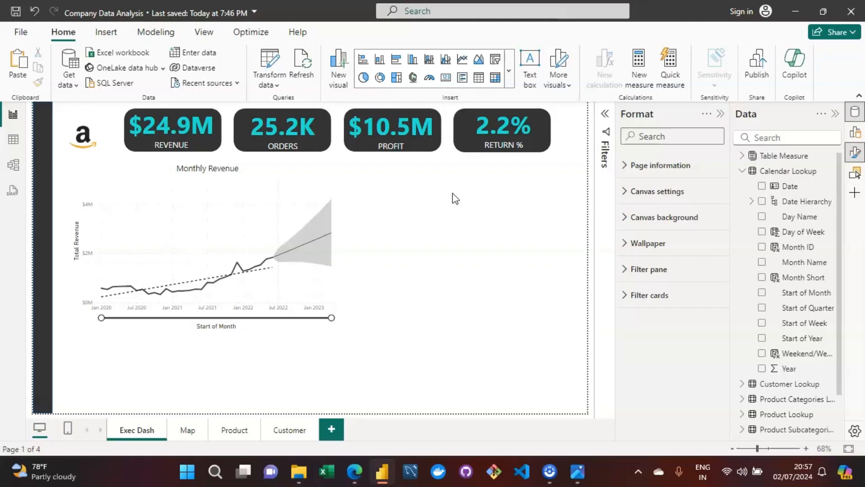
click(322, 148)
click(452, 205)
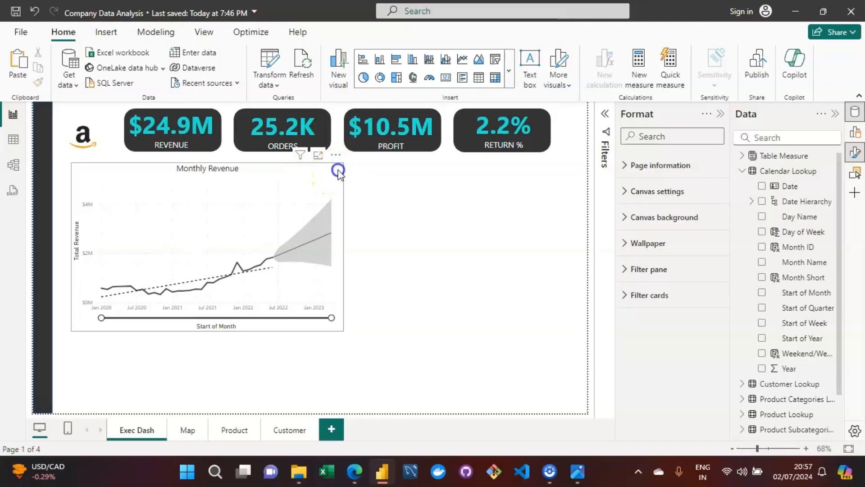
click(338, 170)
drag(341, 329, 360, 354)
click(443, 273)
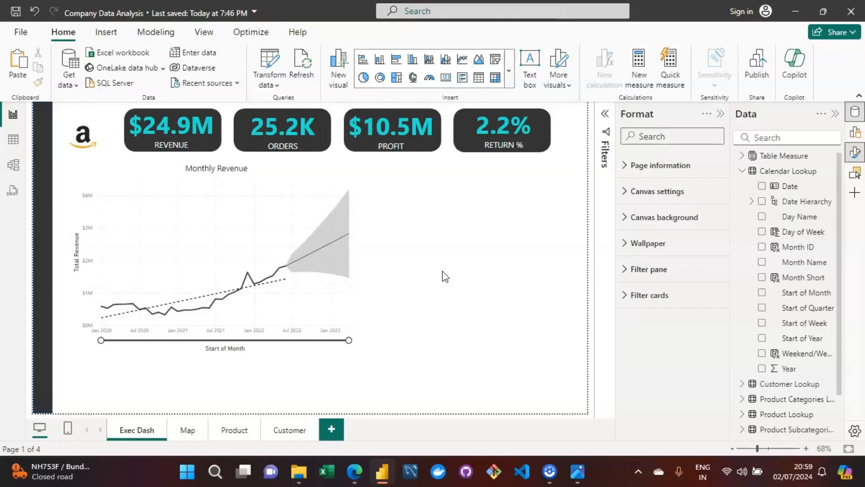
Hide the Format pane, insert a KPI visual on the Exec Dash page and shrink it into the empty area beside the Monthly Revenue chart.
click(720, 113)
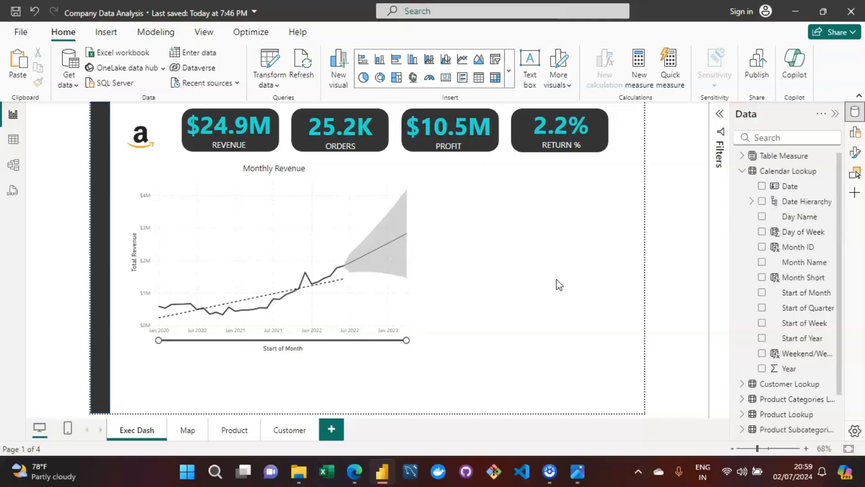
click(113, 36)
click(225, 58)
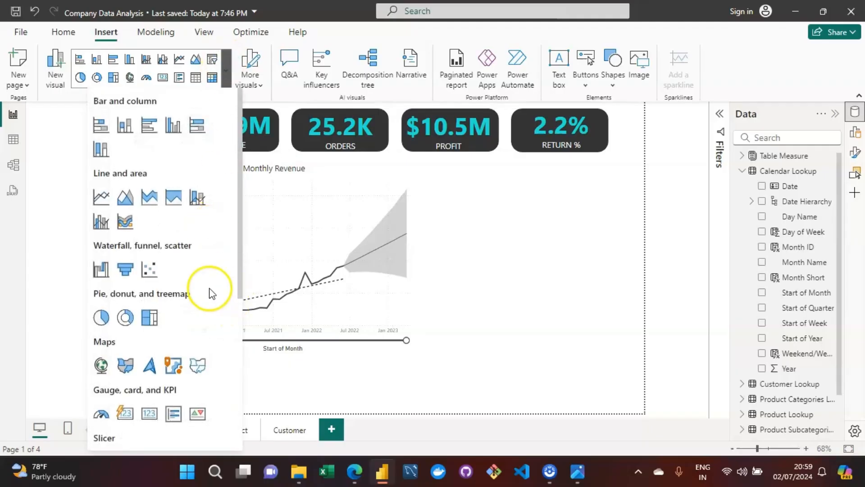
drag(239, 270, 234, 363)
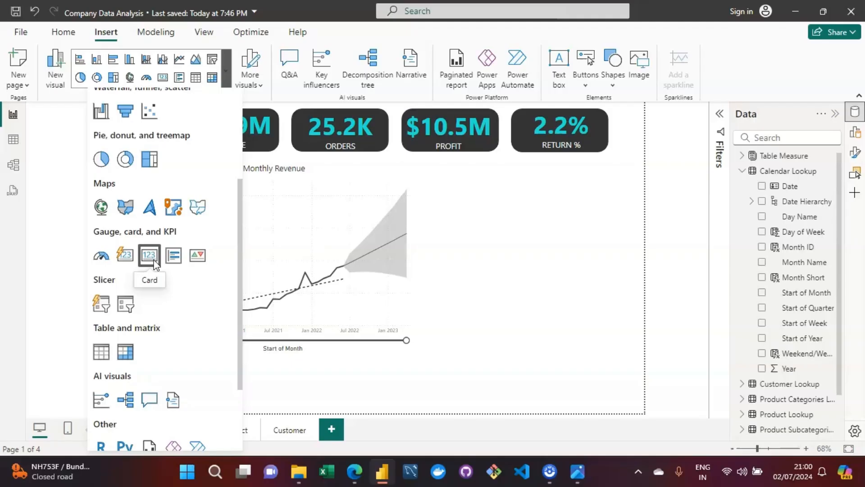
click(207, 260)
click(196, 254)
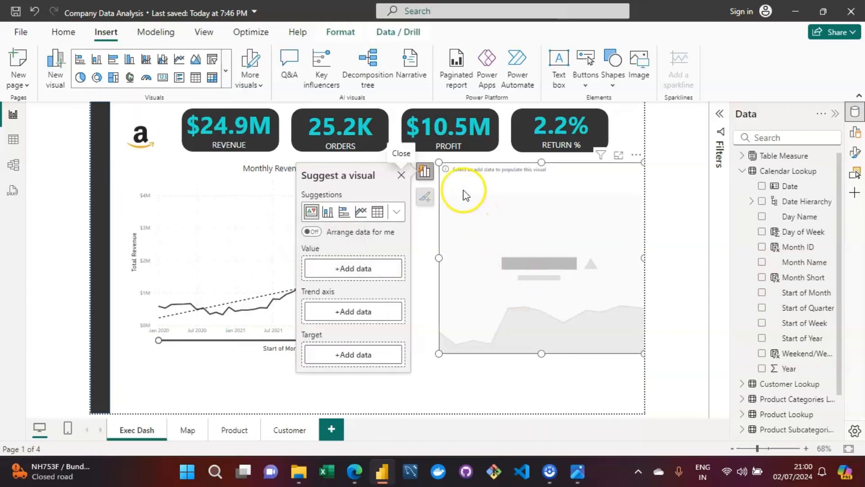
drag(441, 162, 499, 283)
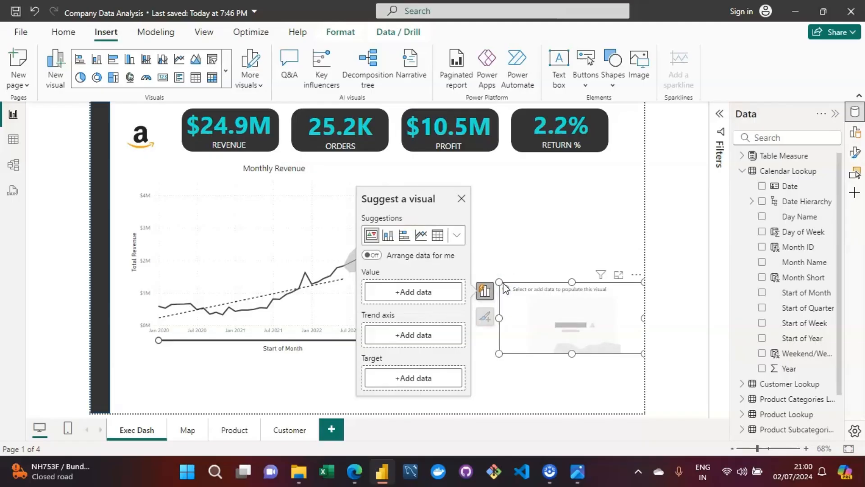
click(559, 324)
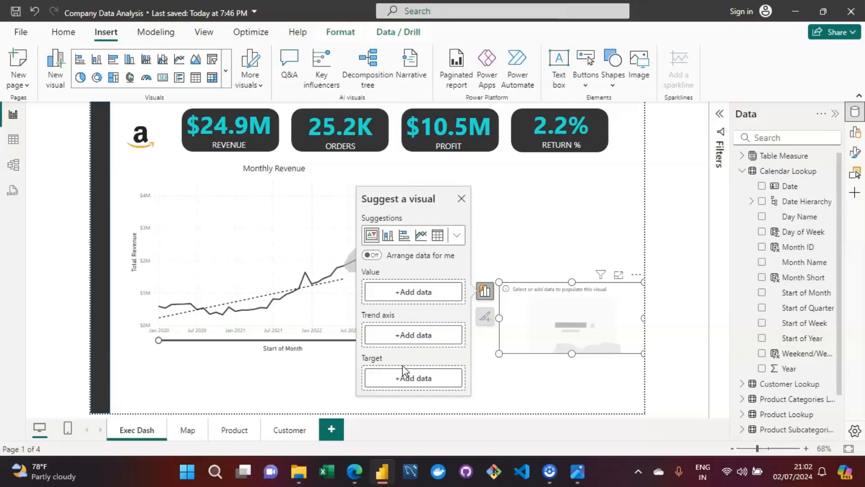
Add the Total Revenue measure as the value of the new KPI visual.
click(382, 367)
click(410, 287)
click(545, 225)
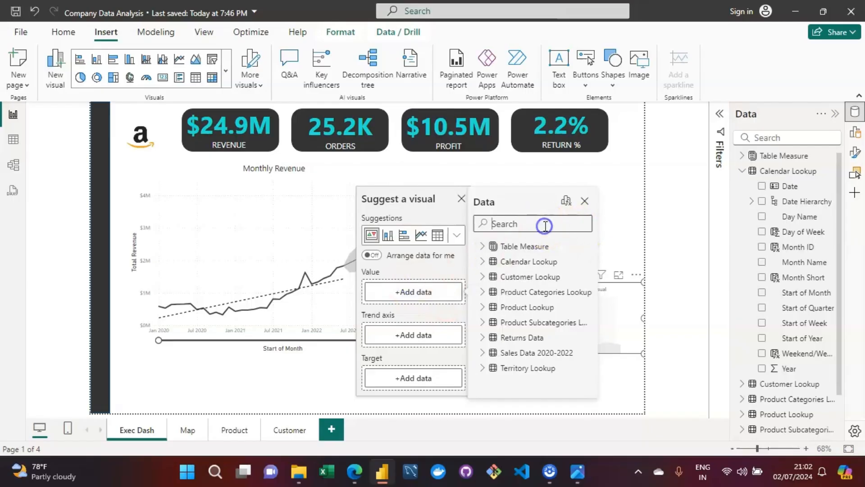
text(total re)
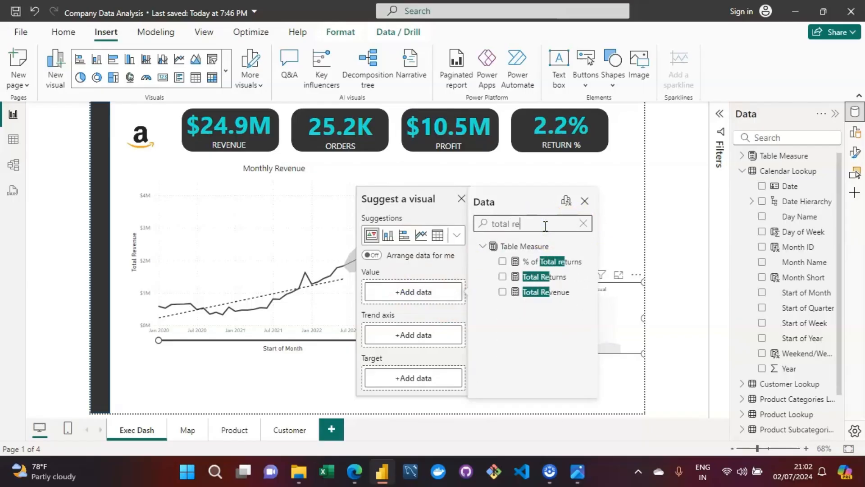
text(ve)
click(503, 262)
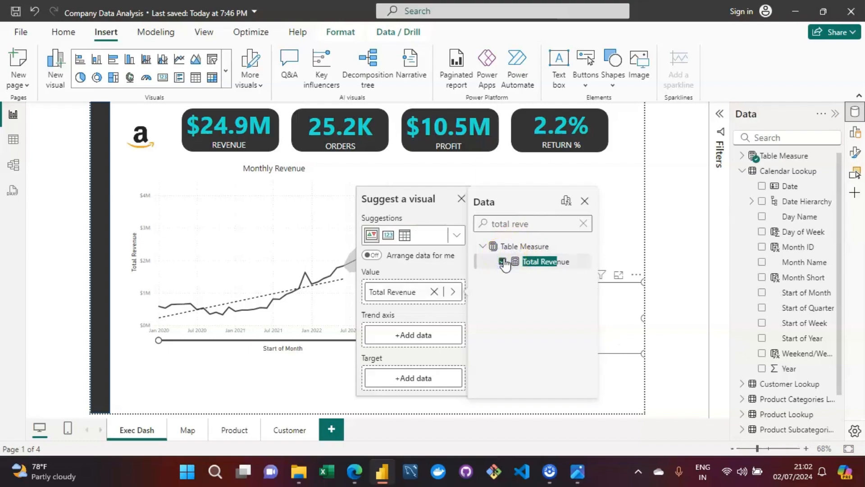
click(618, 230)
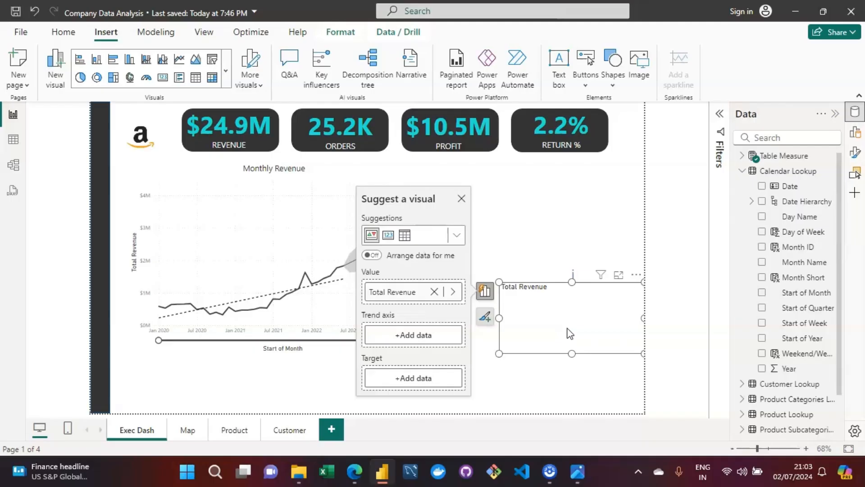
Add Start of Month from the Calendar Lookup table as the KPI visual's trend axis.
click(398, 334)
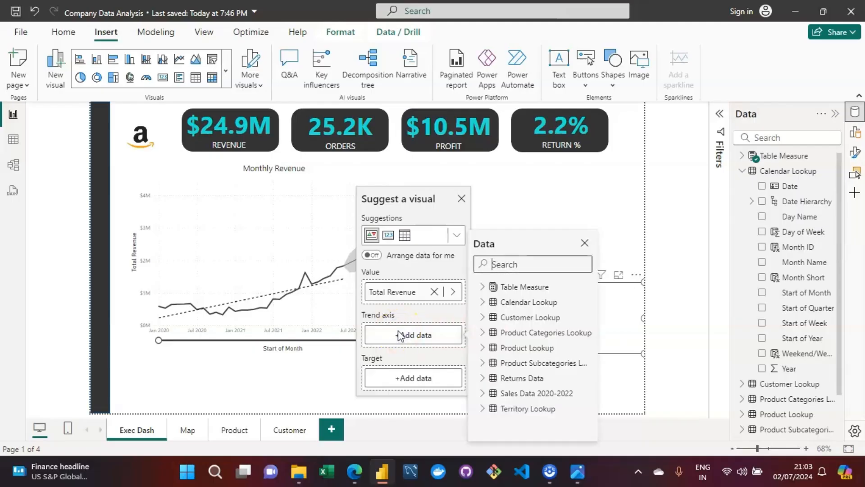
click(483, 302)
drag(591, 332, 595, 377)
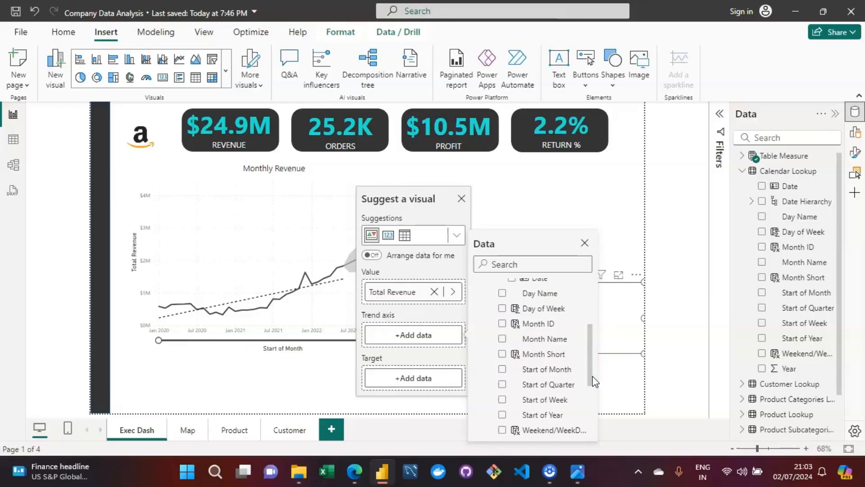
mouse_move(595, 381)
mouse_down()
mouse_move(591, 401)
mouse_move(591, 364)
mouse_move(591, 381)
mouse_up()
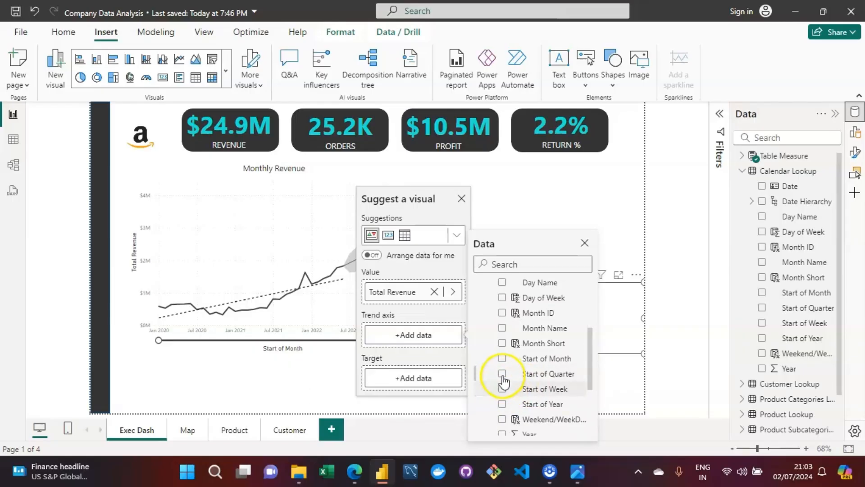
click(502, 360)
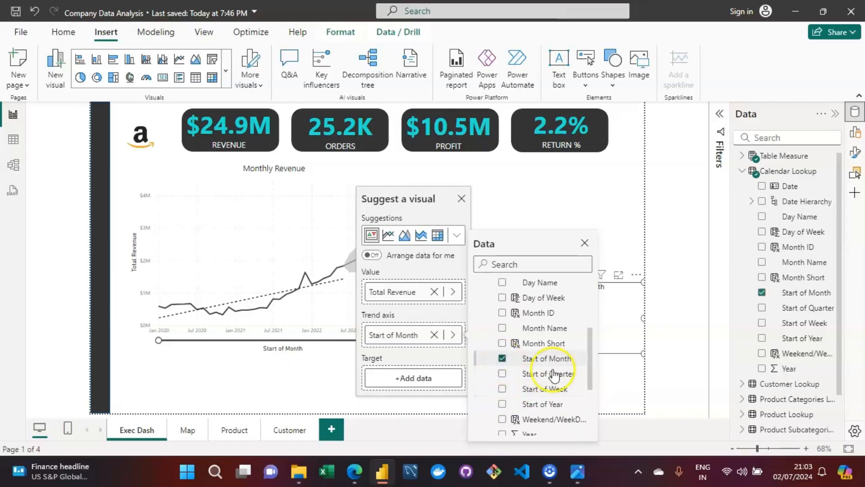
click(631, 378)
click(612, 299)
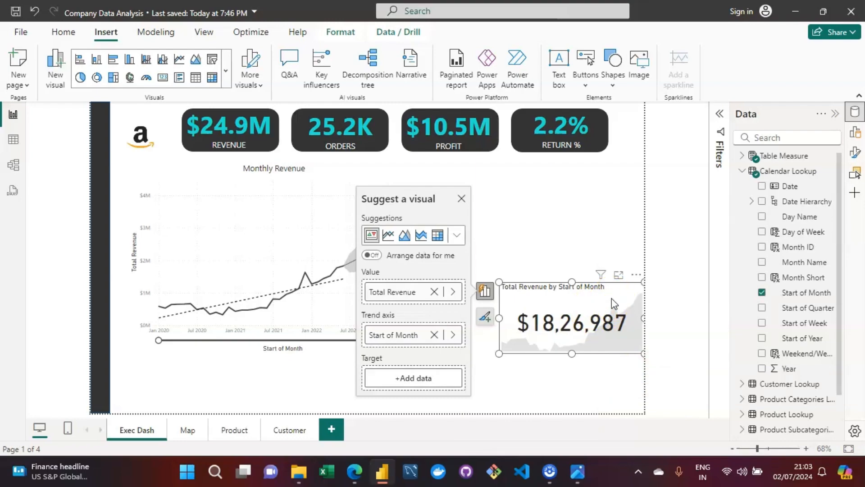
click(597, 301)
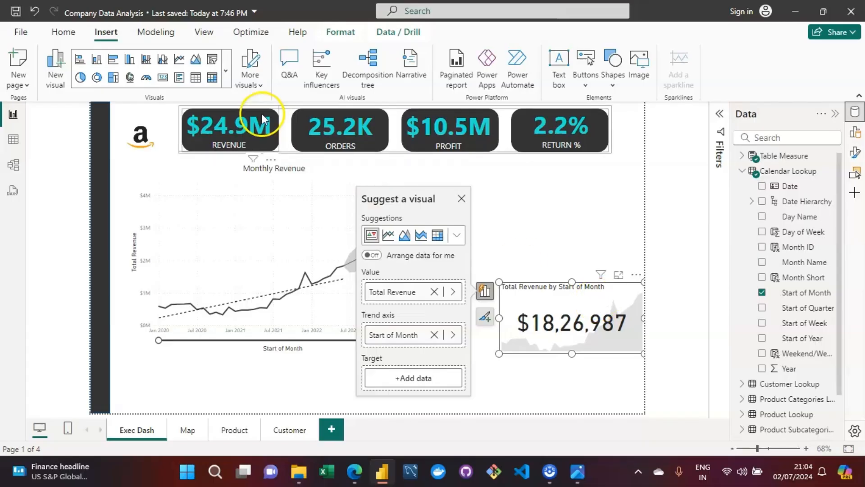
click(602, 294)
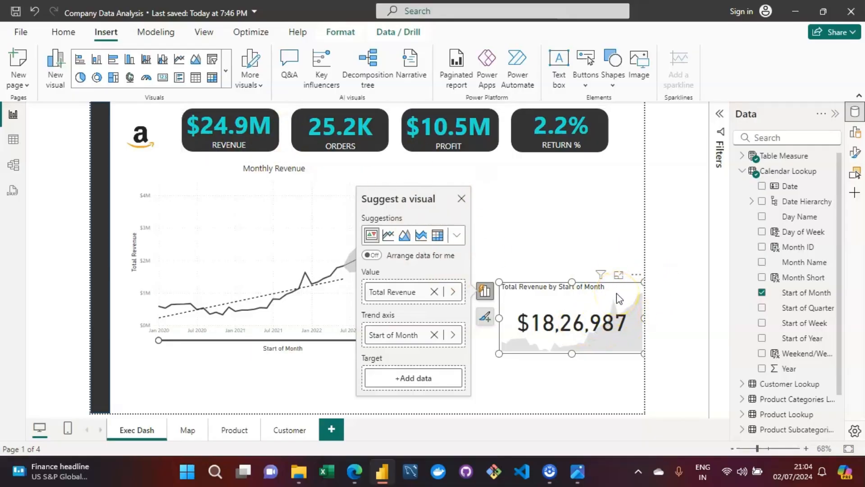
click(620, 332)
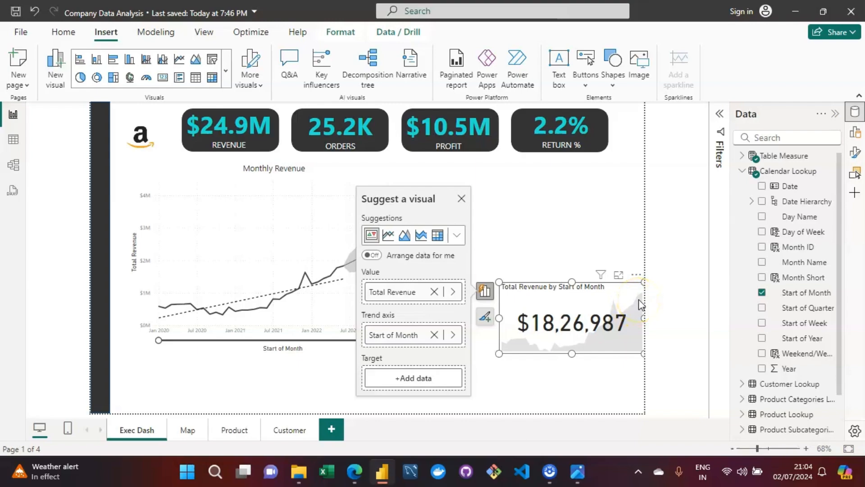
Add the Previous Month Revenue measure as the KPI visual's target.
click(417, 377)
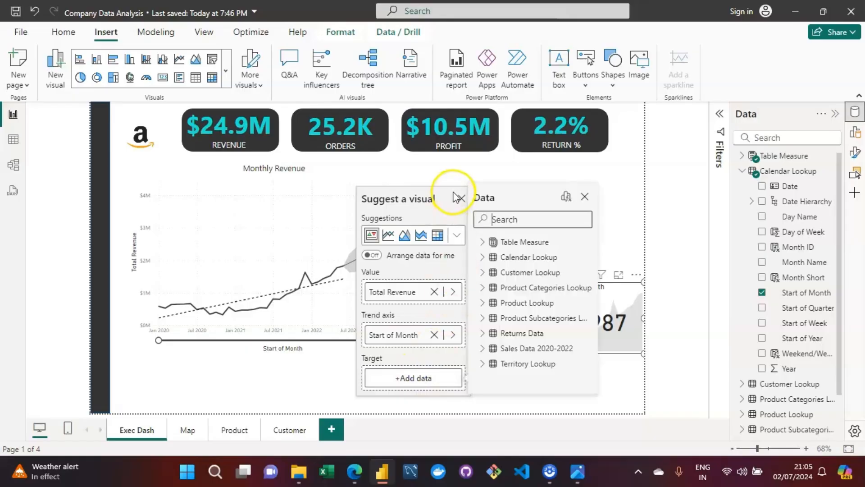
text(pre)
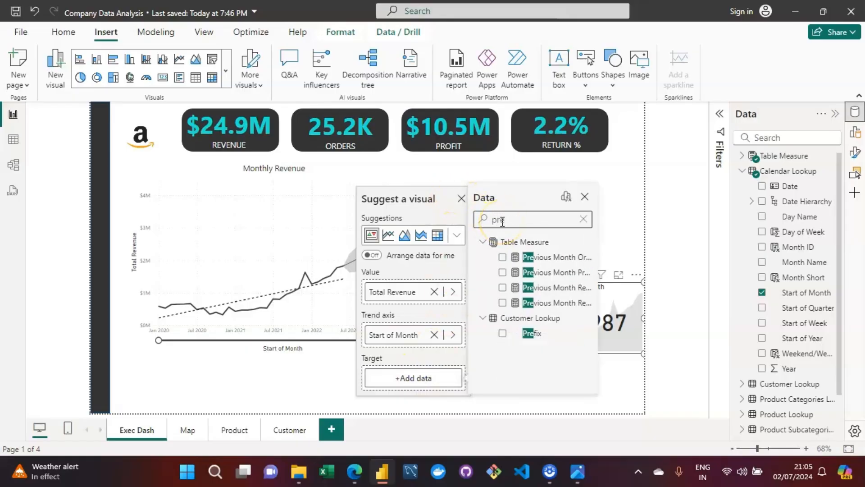
text(vious)
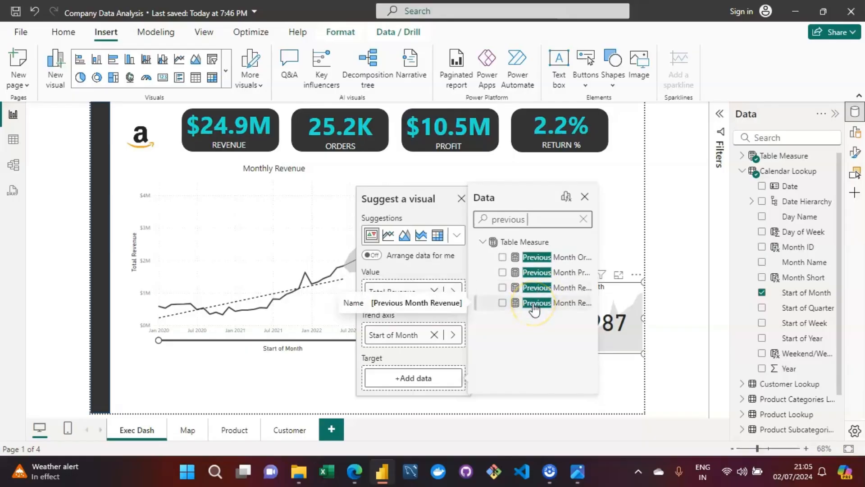
click(502, 303)
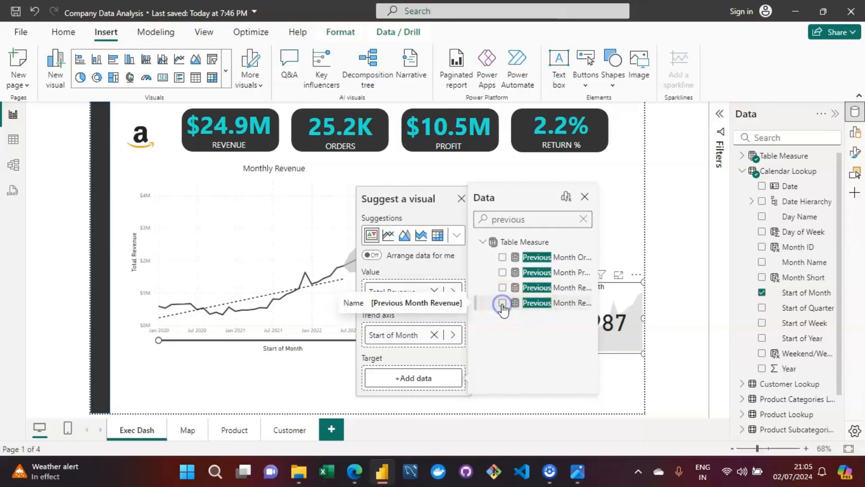
click(636, 366)
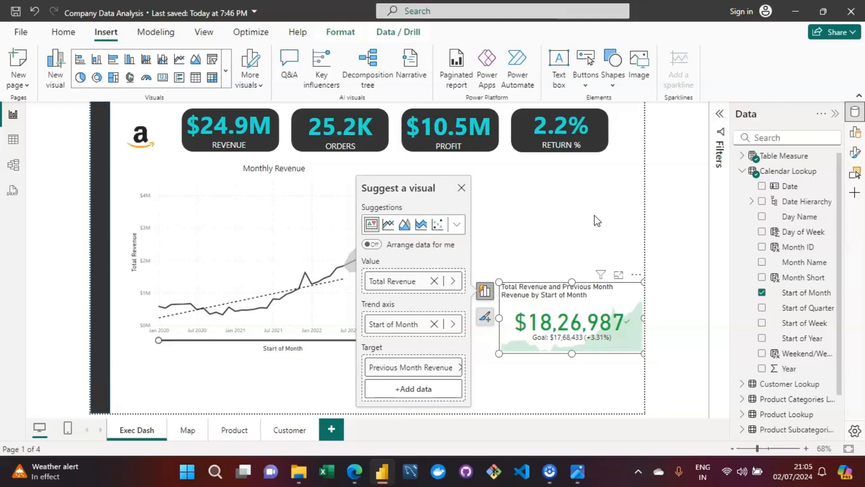
Open the full formatting options for the KPI visual beside the Monthly Revenue chart.
click(551, 341)
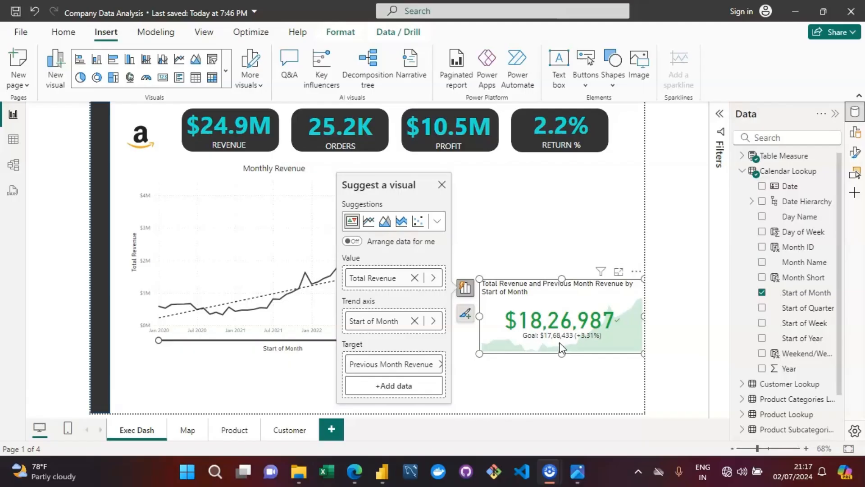
click(561, 348)
click(584, 336)
click(472, 316)
click(468, 315)
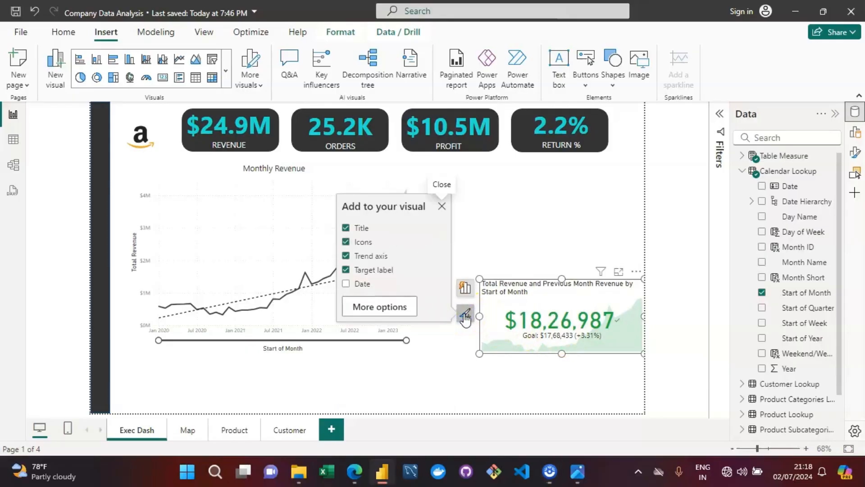
click(380, 306)
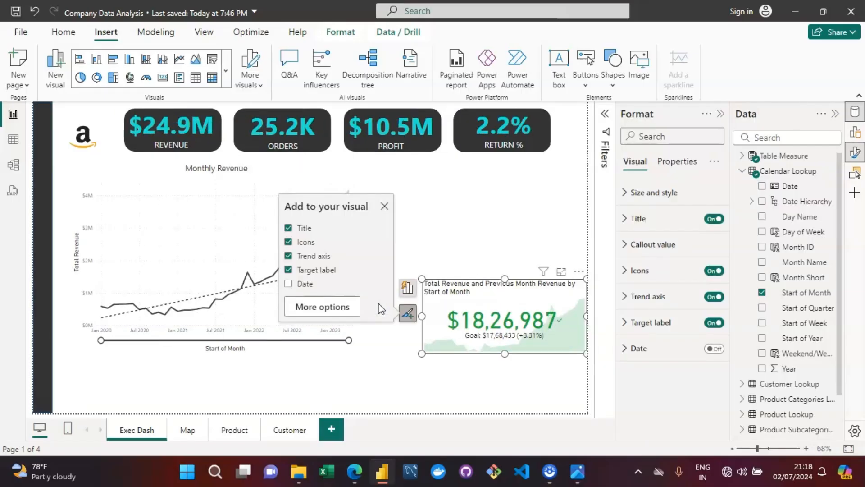
Change the KPI visual's title text to Monthly Revenue.
click(625, 220)
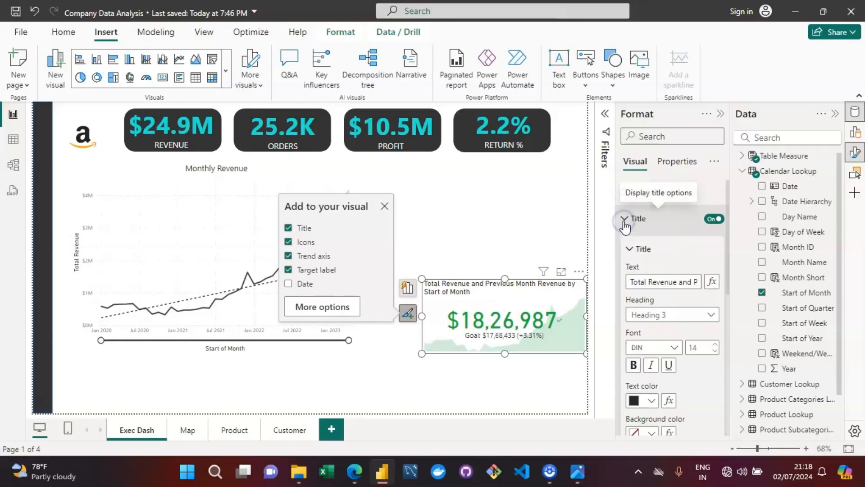
click(663, 284)
triple_click(663, 282)
text(Mont)
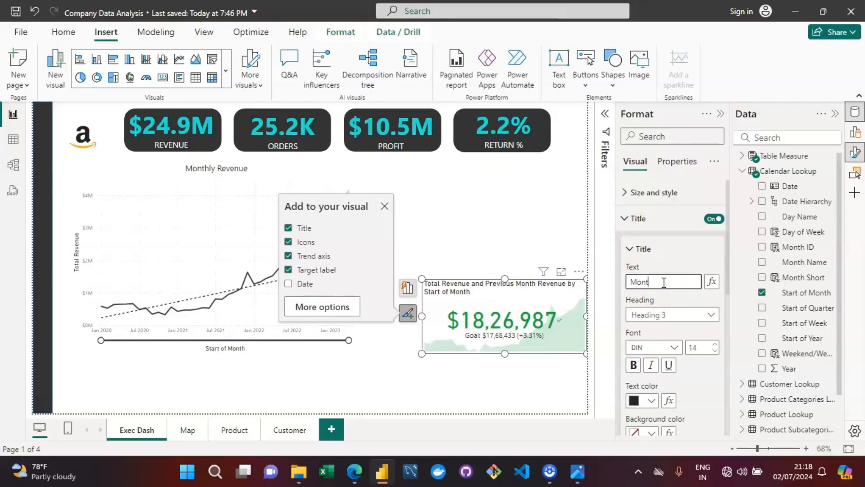
text(hly Revenue)
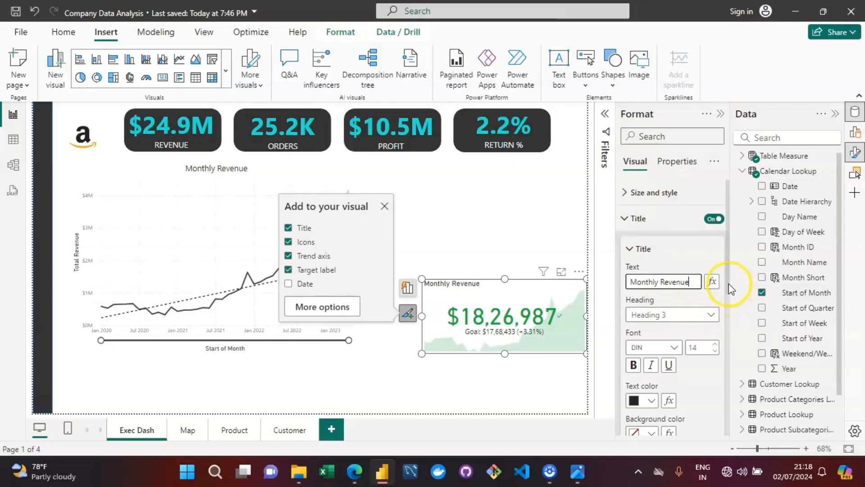
Center the KPI visual's title horizontally and collapse the title settings.
drag(727, 289, 729, 350)
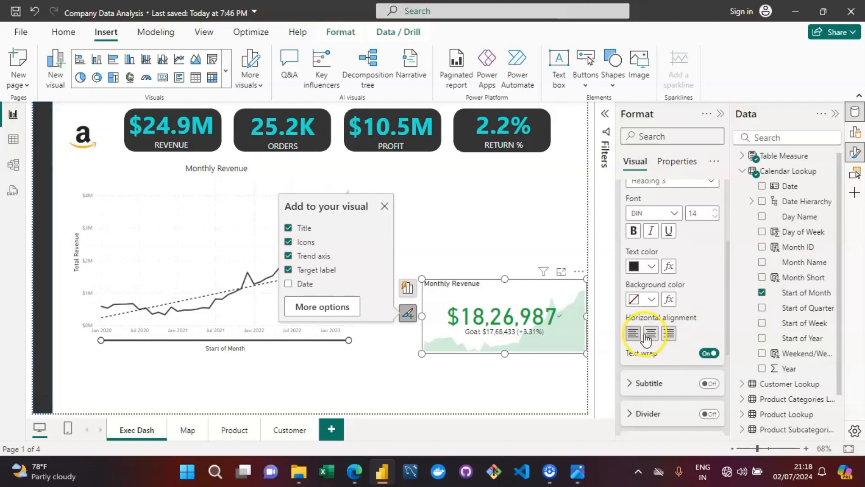
click(650, 334)
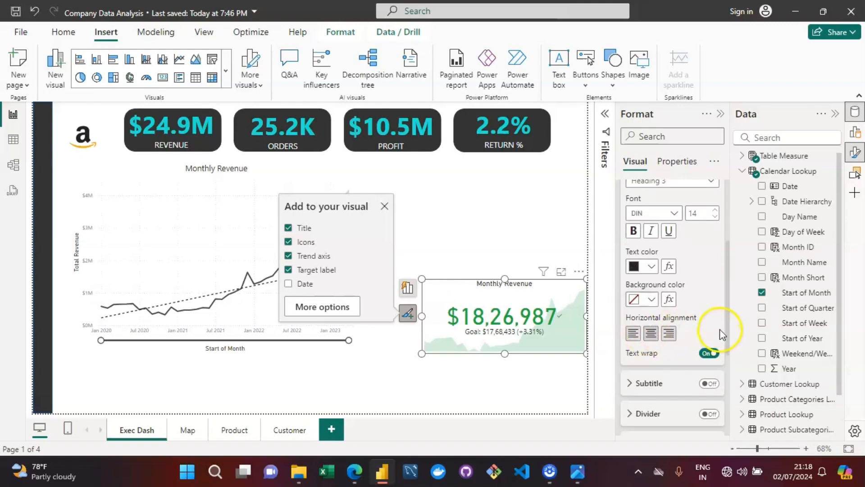
drag(729, 331, 643, 275)
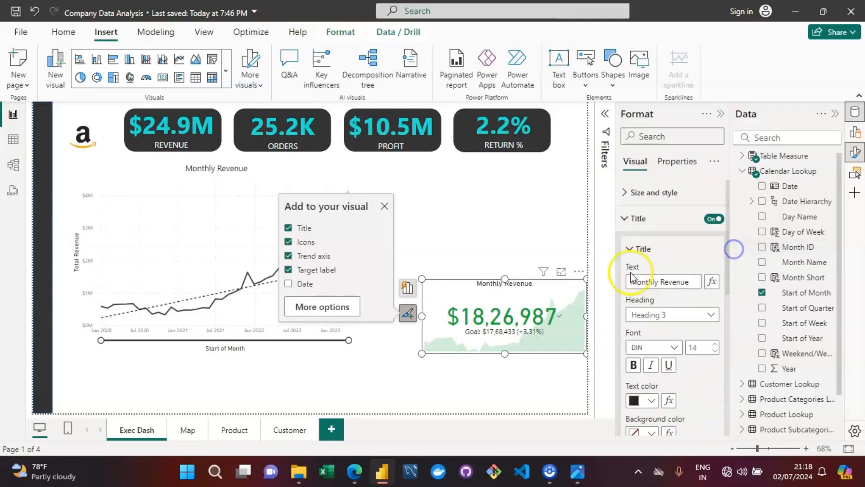
click(629, 249)
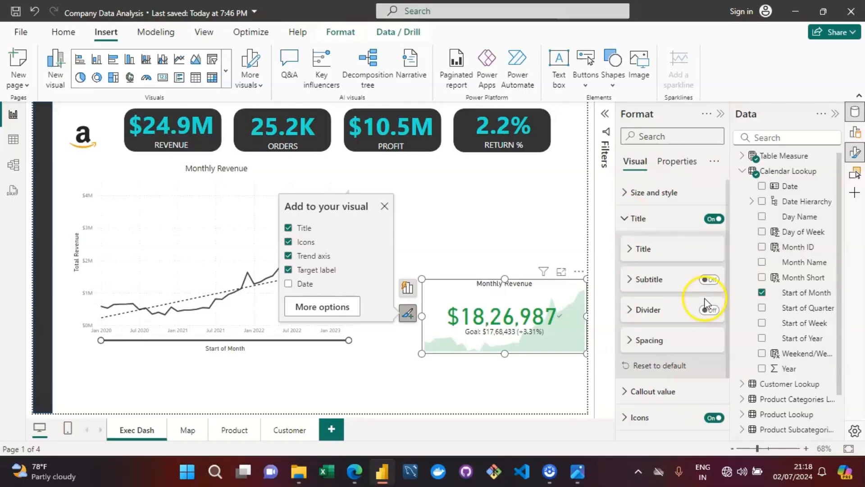
Set the display units of the KPI visual's callout value to Millions.
drag(724, 344, 724, 405)
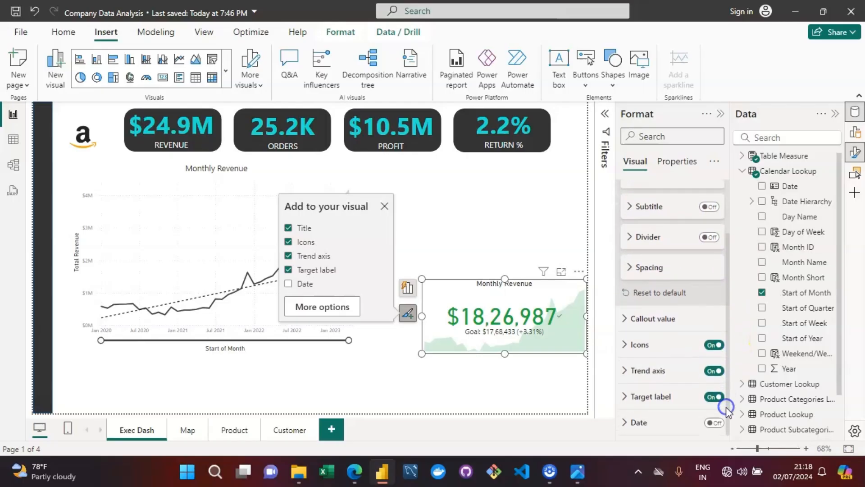
click(627, 324)
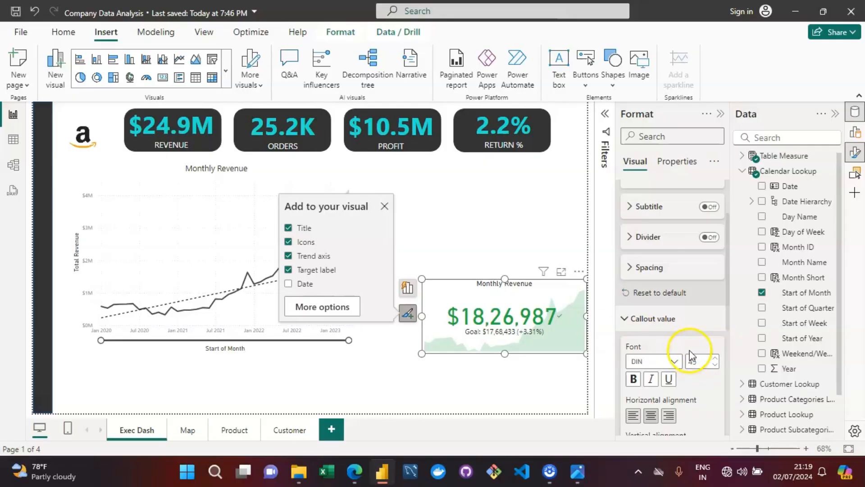
drag(726, 315, 719, 390)
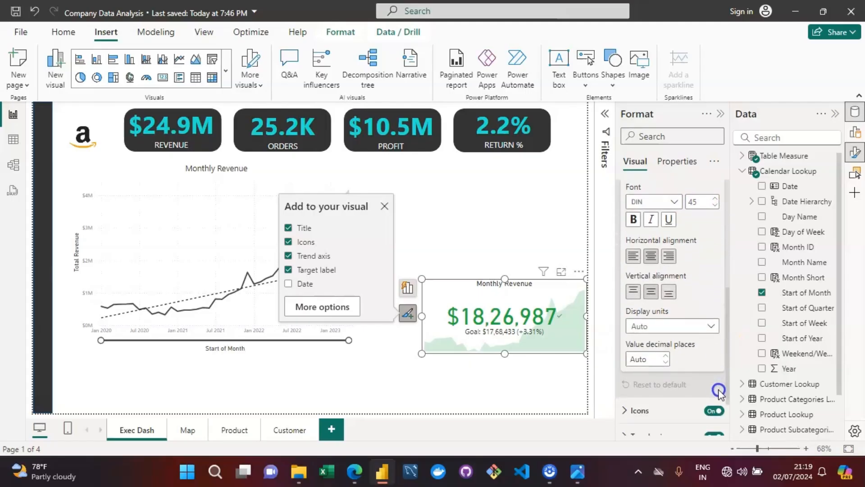
click(712, 326)
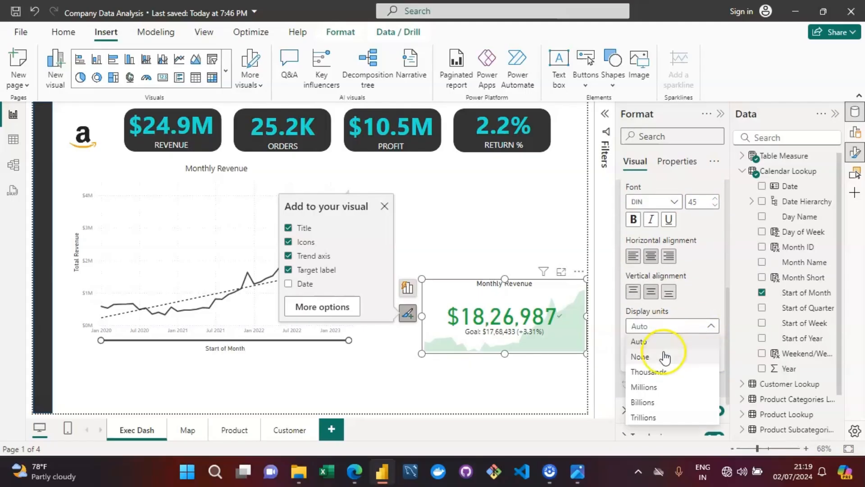
click(649, 388)
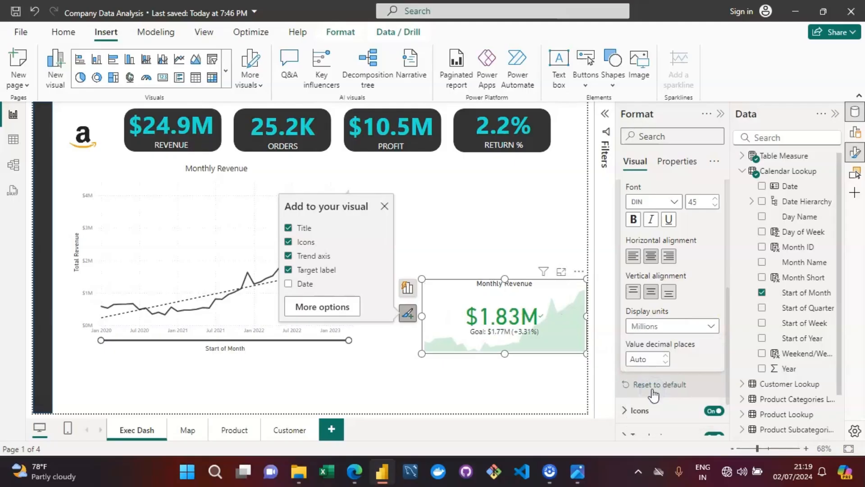
click(710, 327)
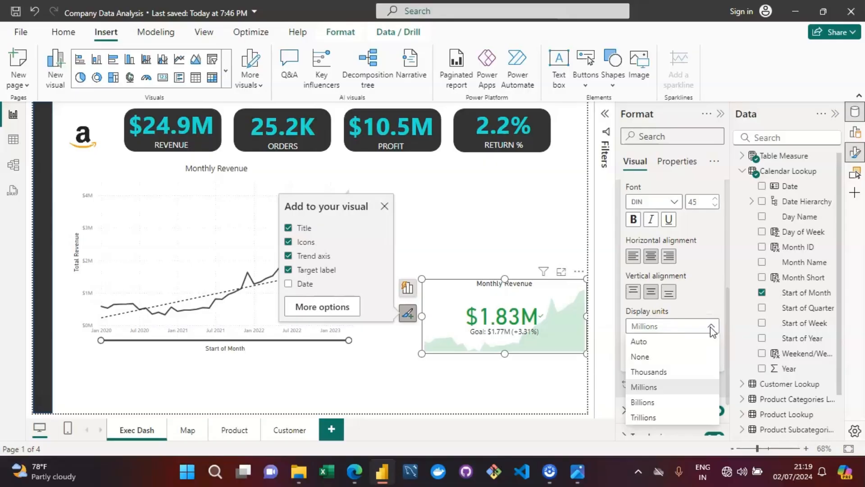
click(712, 328)
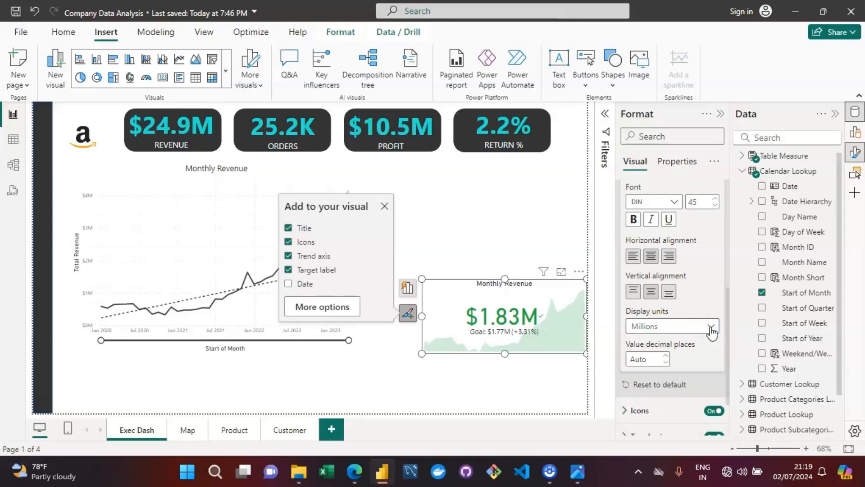
click(493, 341)
drag(728, 355, 725, 385)
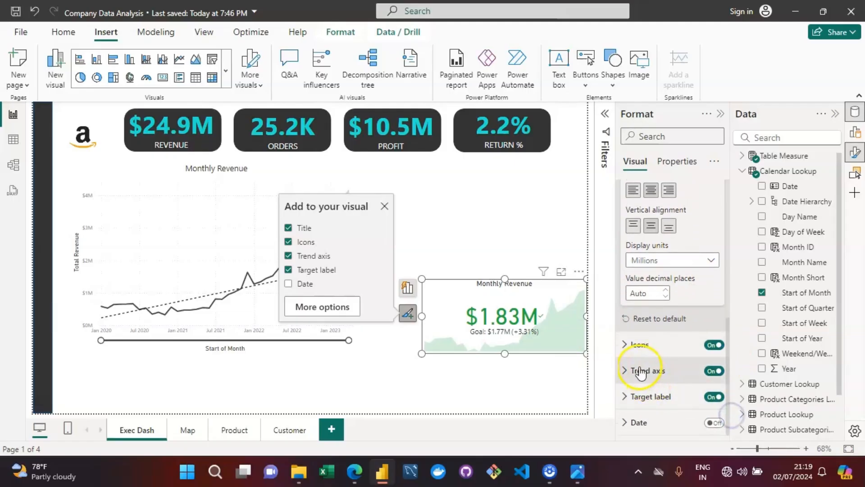
Change the label text of the KPI visual's target value to Prev Month Rev and collapse the value settings.
click(629, 396)
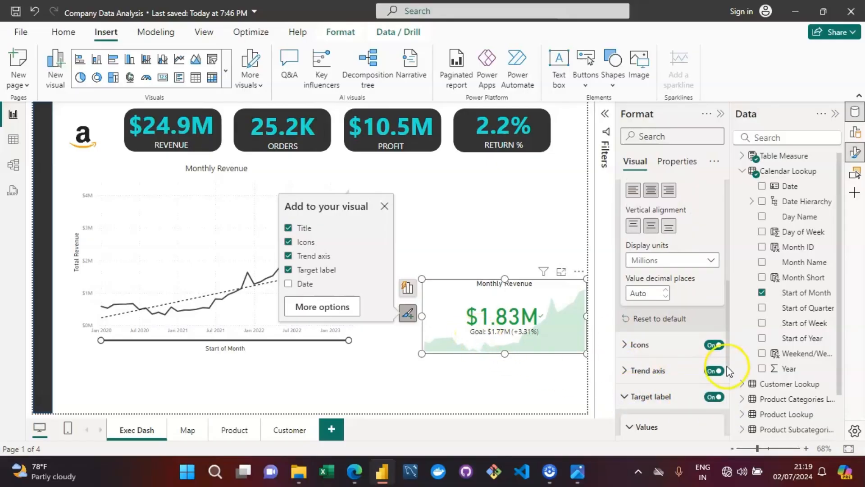
drag(725, 343, 727, 403)
click(647, 379)
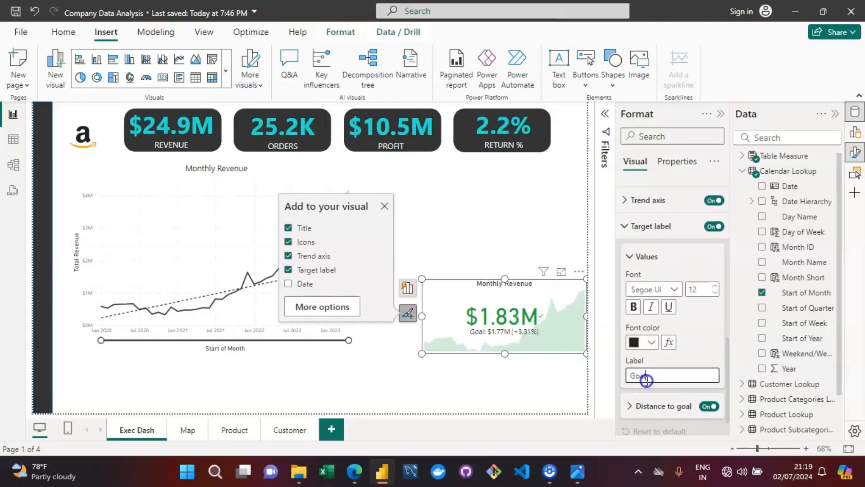
key(BackSpace)
key(BackSpace)
key(BackSpace)
key(BackSpace)
text(Previous)
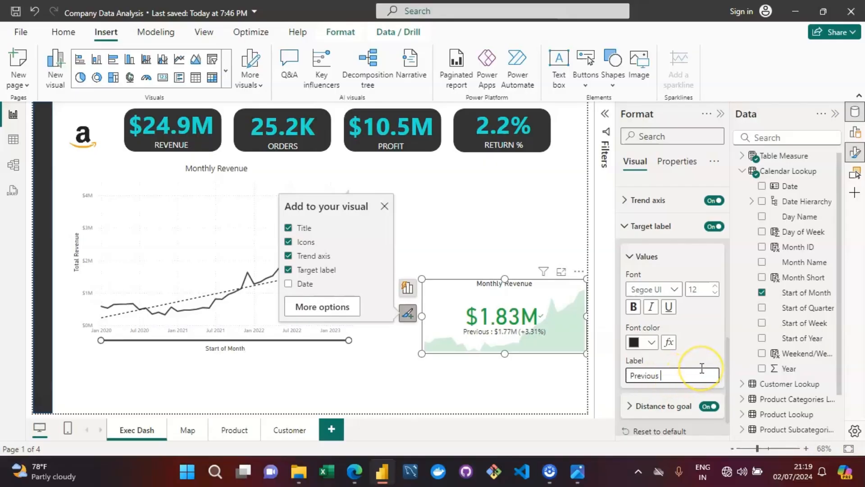
text( Month Rv)
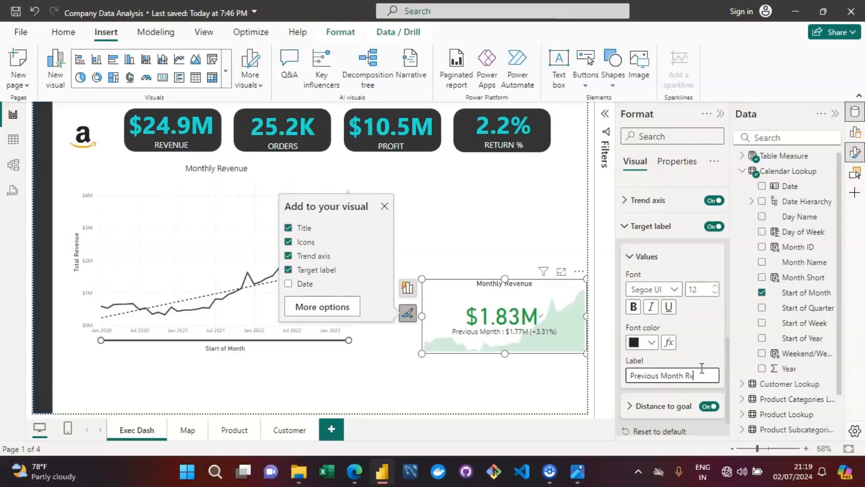
key(BackSpace)
text(ev)
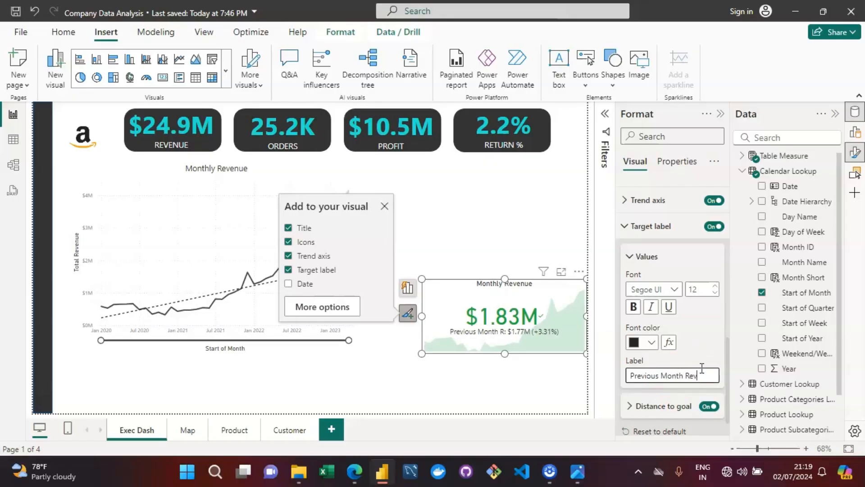
key(Left)
key(Left)
key(Left)
key(Left)
key(Left)
key(BackSpace)
key(BackSpace)
key(BackSpace)
key(BackSpace)
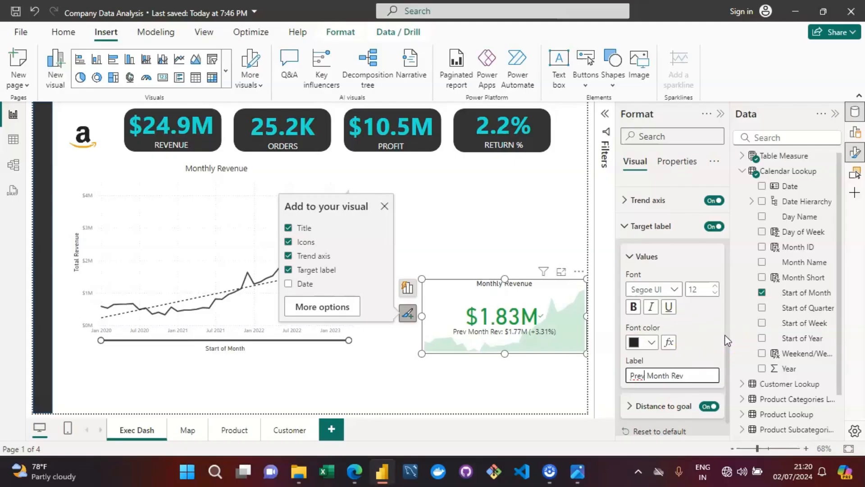
drag(728, 347, 731, 325)
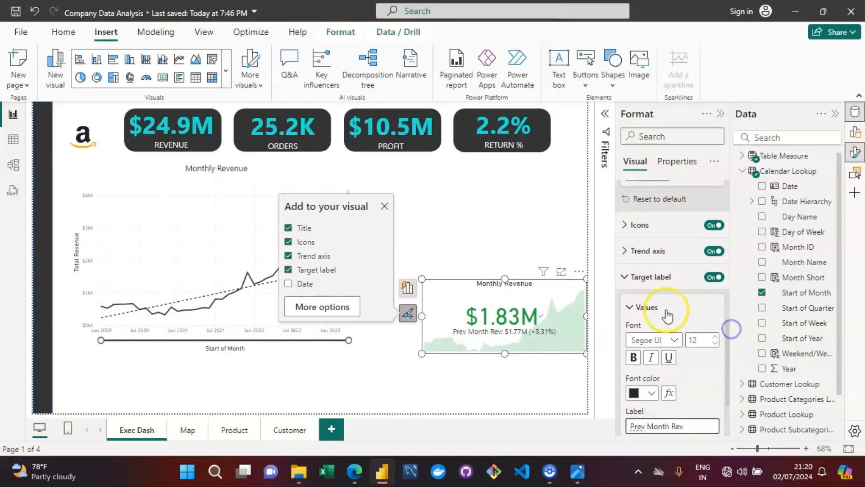
click(630, 309)
Set both the good and neutral colors of the KPI visual's trend axis to Black, 20% lighter.
click(627, 285)
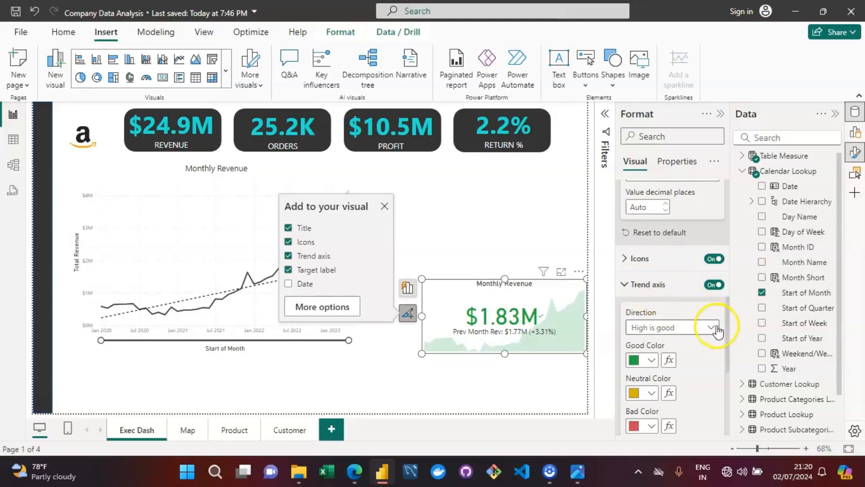
scroll(726, 342, down, 1)
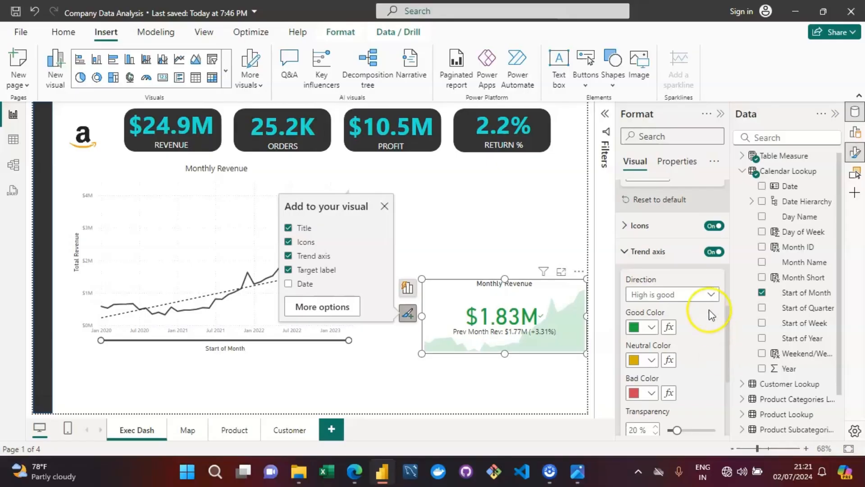
click(711, 294)
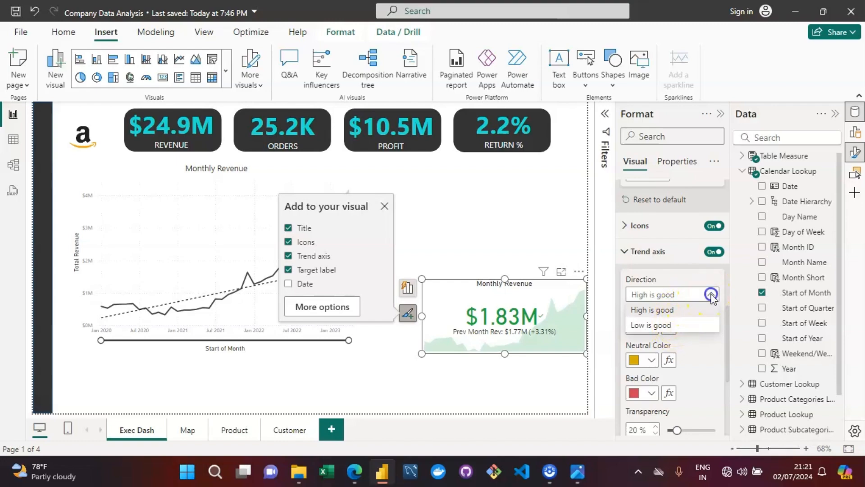
click(710, 296)
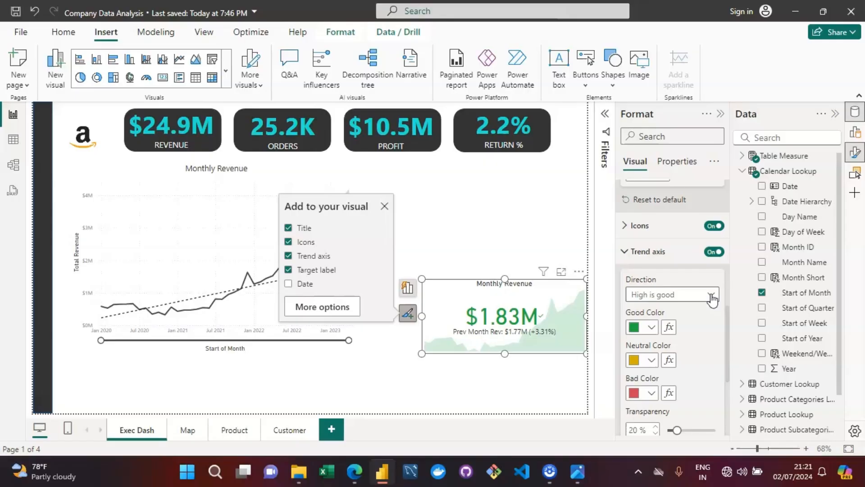
drag(726, 313, 725, 320)
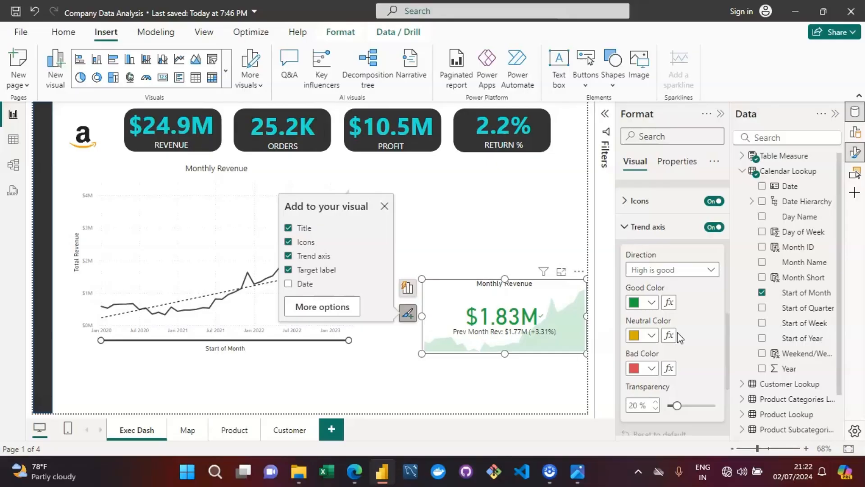
click(652, 303)
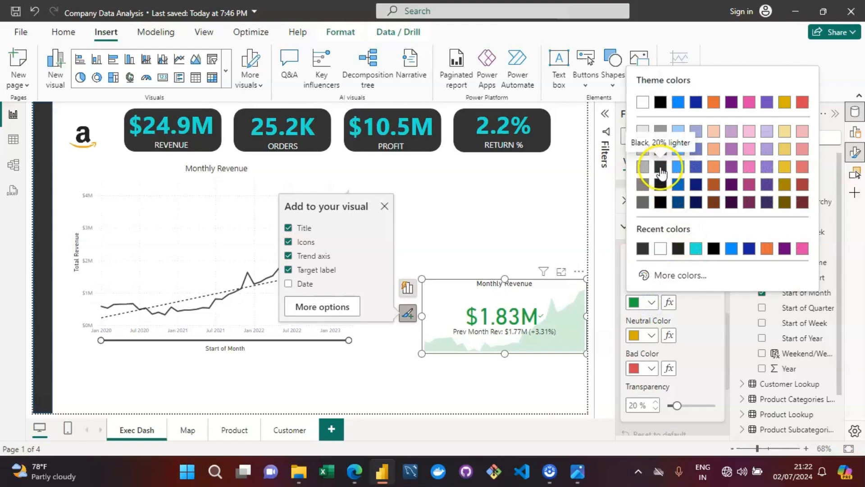
click(660, 167)
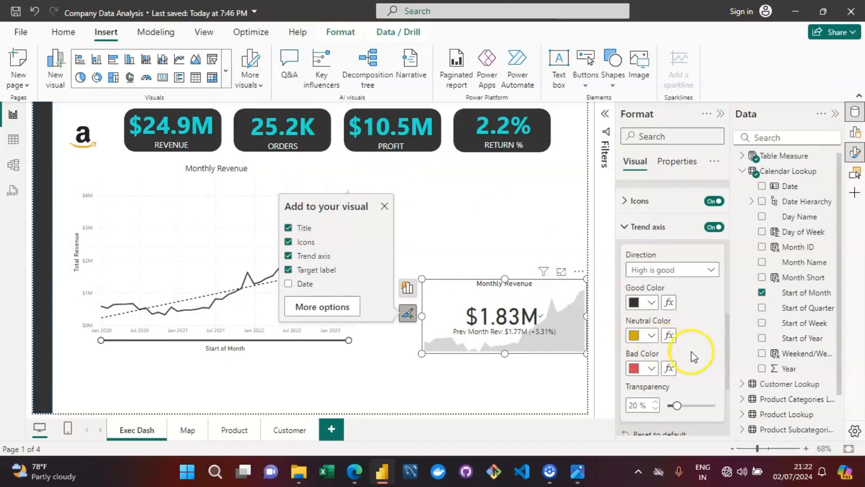
click(652, 335)
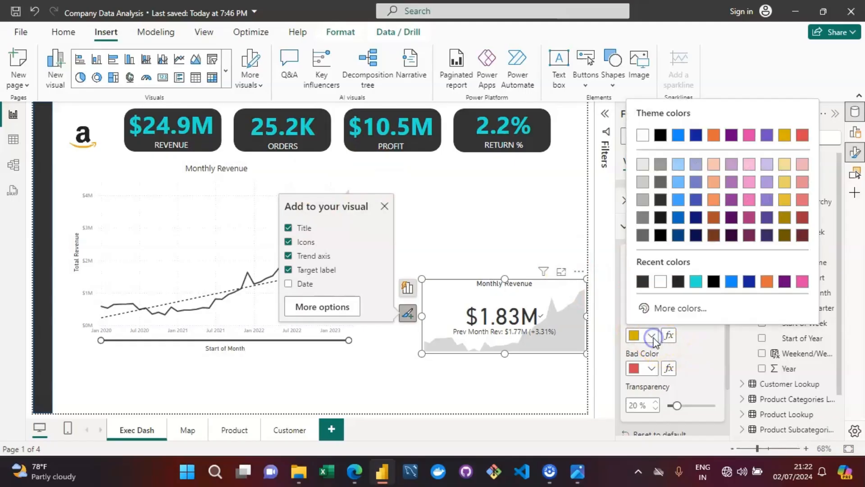
click(659, 201)
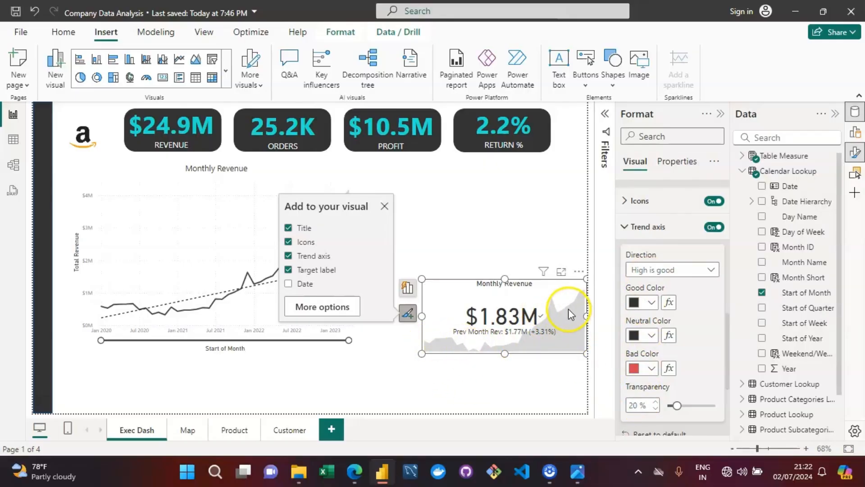
Set the transparency of the KPI visual's trend axis to 15%.
double_click(638, 406)
text(10)
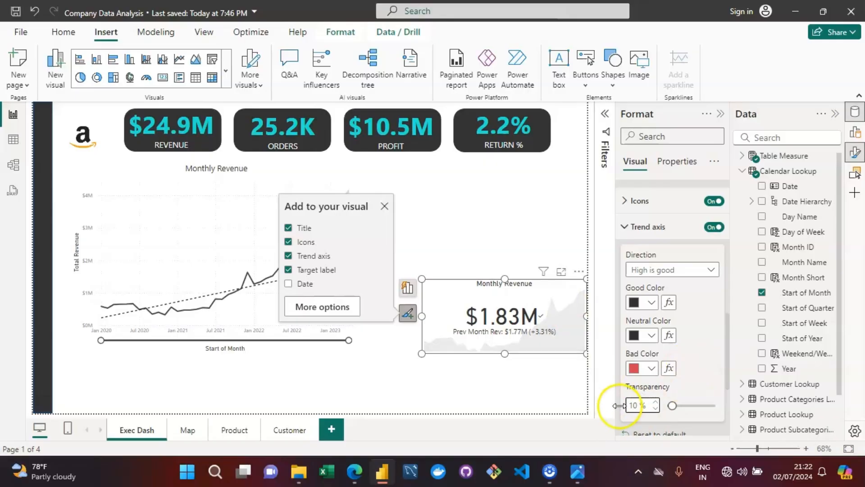
key(BackSpace)
key(BackSpace)
text(15)
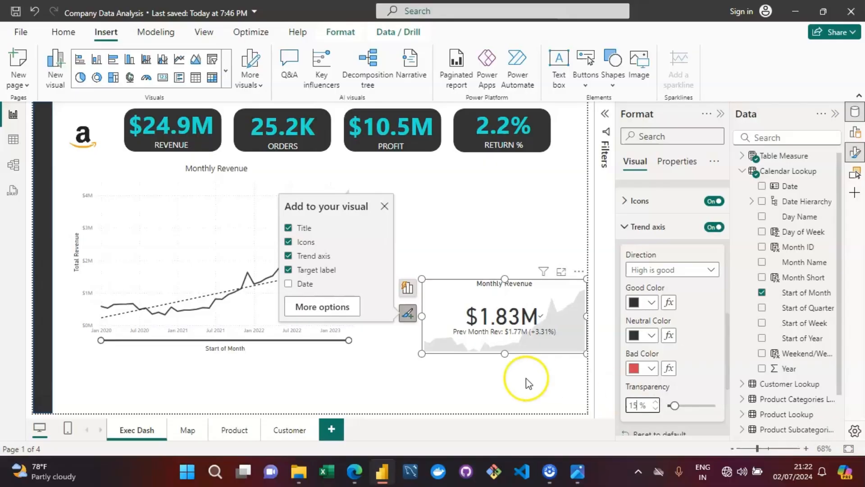
Narrow the KPI visual to about 308 wide and shorten the Monthly Revenue line chart from its lower edge.
drag(422, 314, 453, 315)
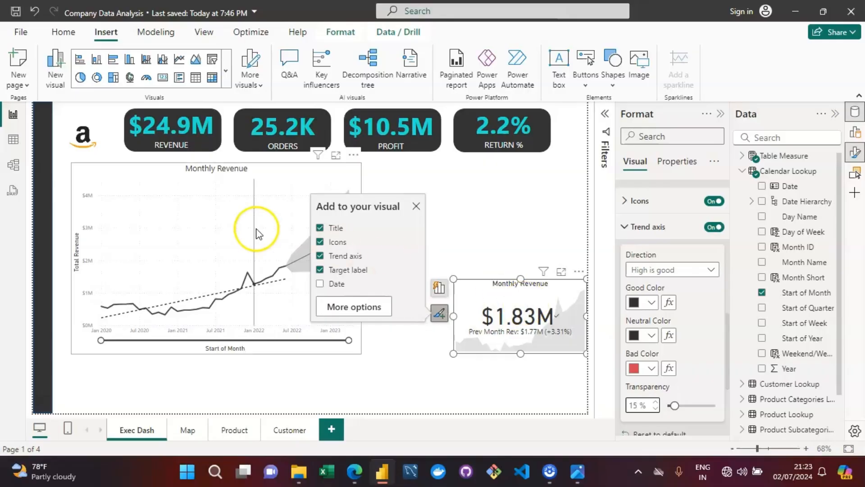
click(317, 168)
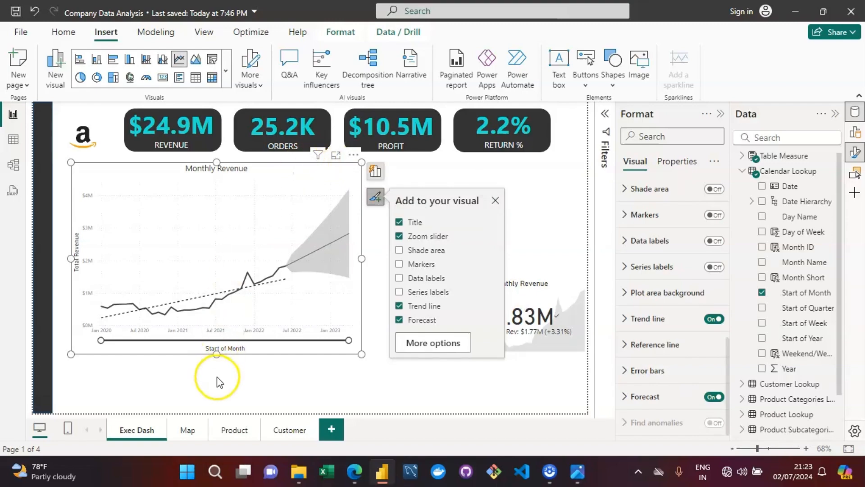
drag(218, 356, 223, 338)
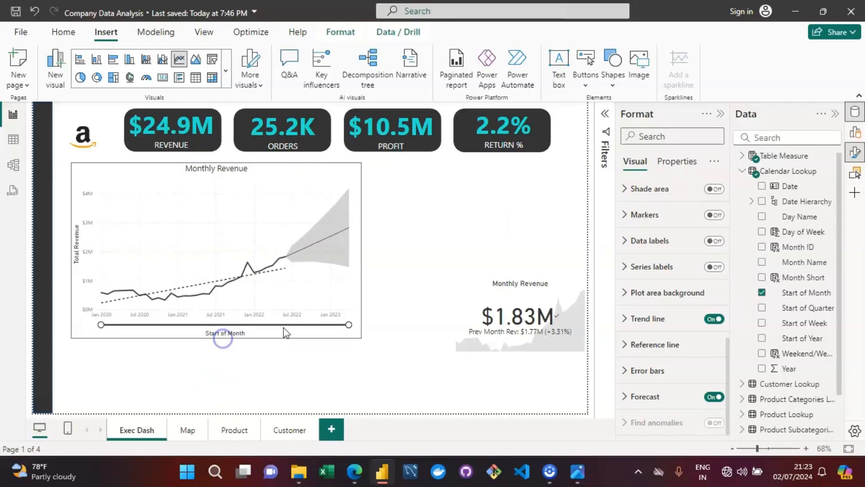
Place the KPI visual directly beneath the Monthly Revenue chart, aligned with its left edge, and make the chart slightly wider and shorter.
click(572, 285)
drag(572, 285, 178, 359)
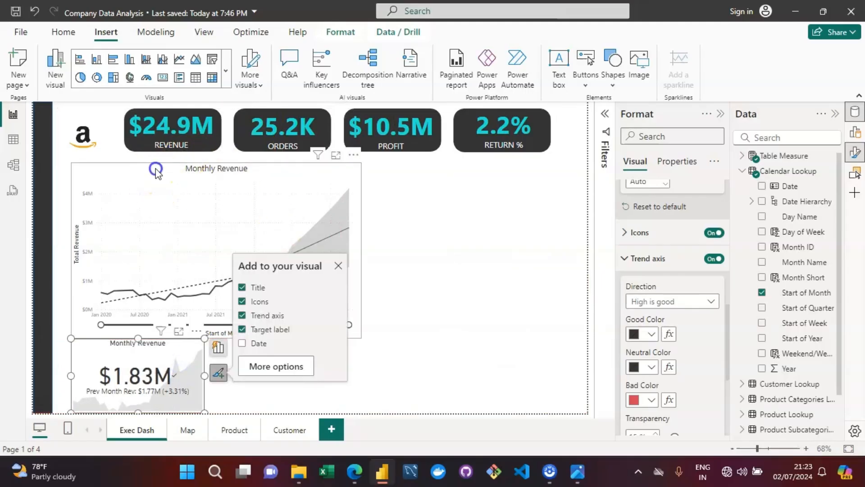
click(356, 251)
drag(375, 251, 382, 251)
drag(224, 338, 228, 326)
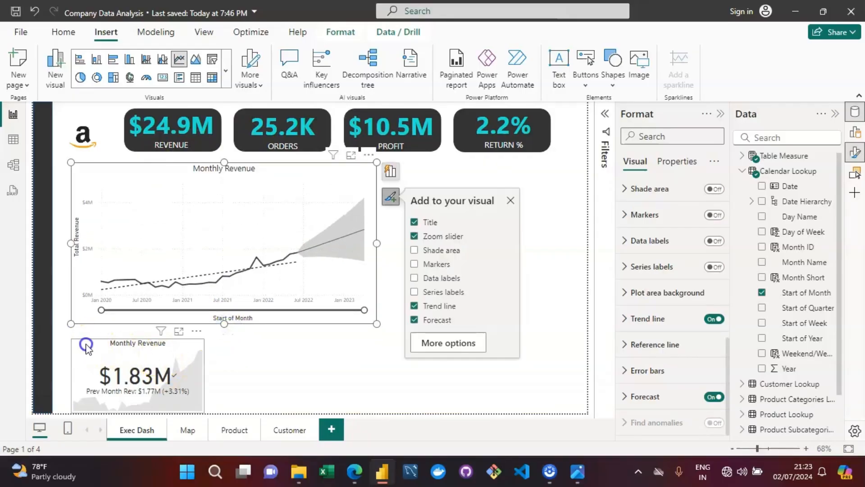
drag(87, 347, 86, 340)
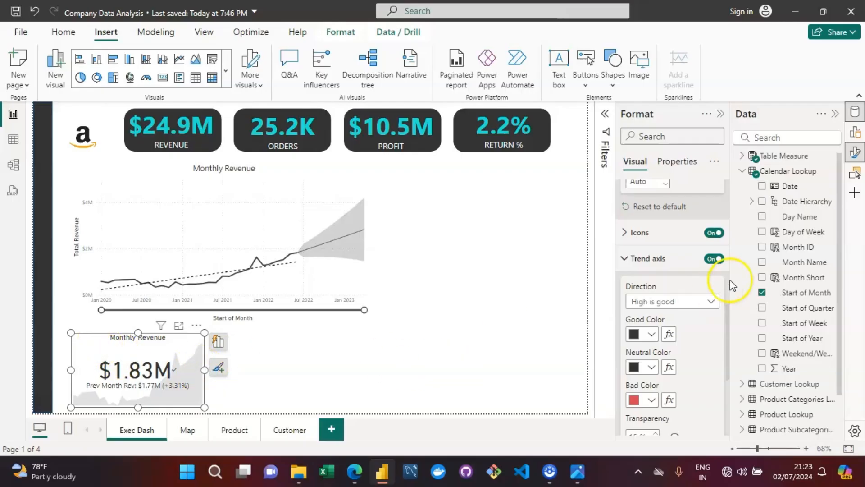
Try widths of 175 and 200 for the Monthly Revenue KPI visual in its size settings.
click(625, 259)
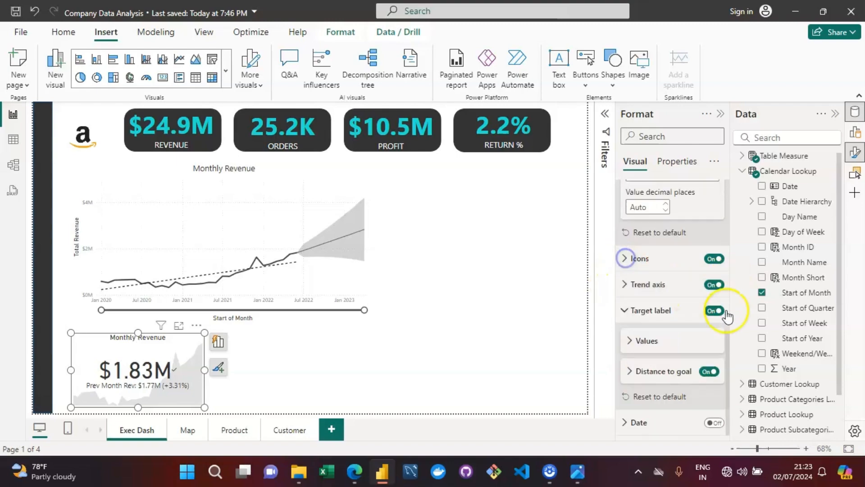
scroll(729, 361, up, 5)
scroll(730, 270, up, 5)
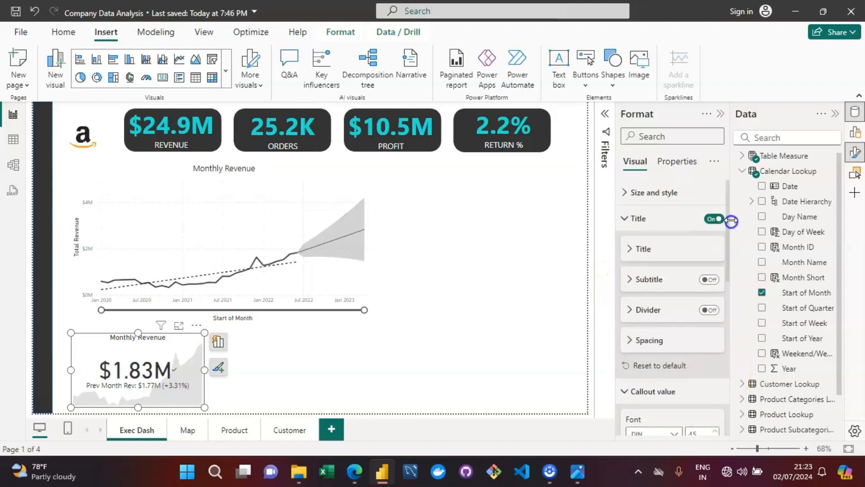
click(625, 192)
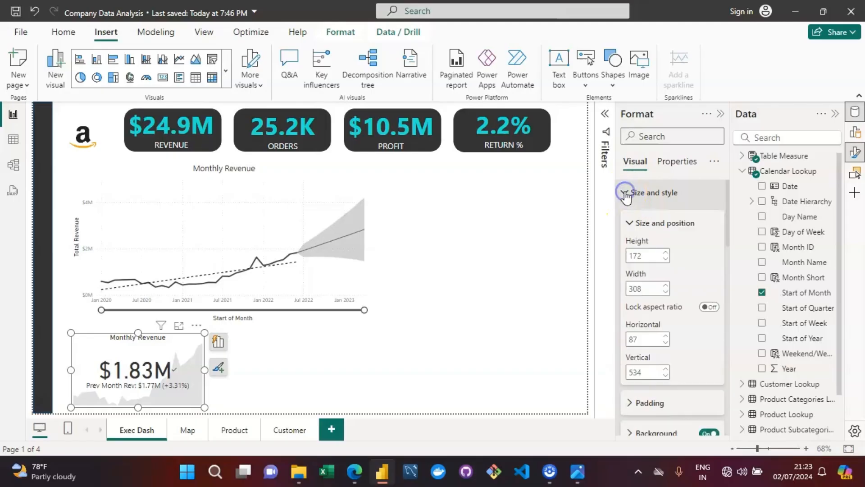
double_click(648, 285)
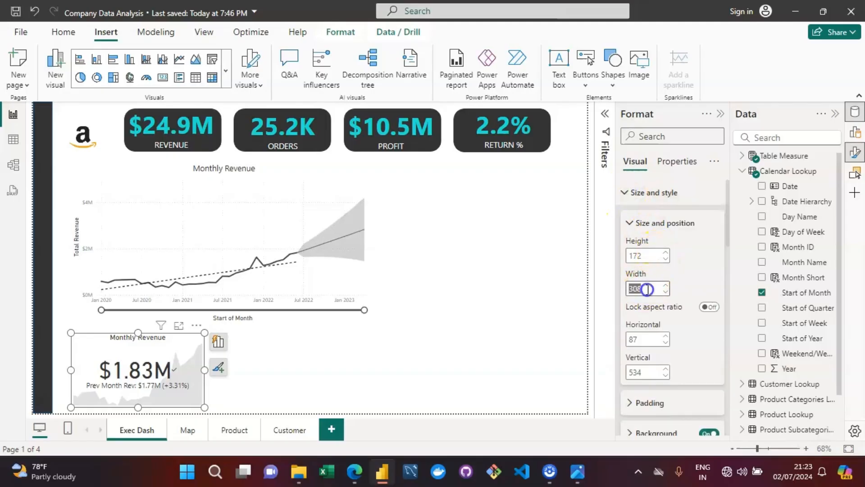
text(175)
click(277, 384)
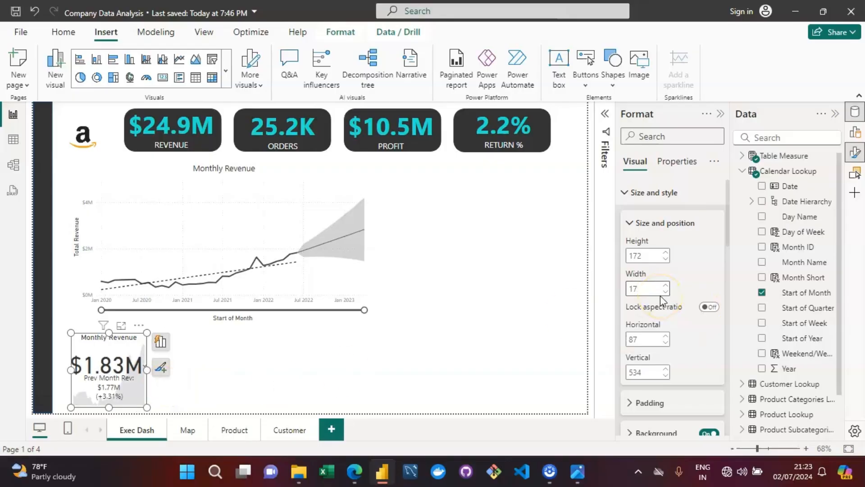
key(BackSpace)
key(BackSpace)
key(Num_Lock)
text(200)
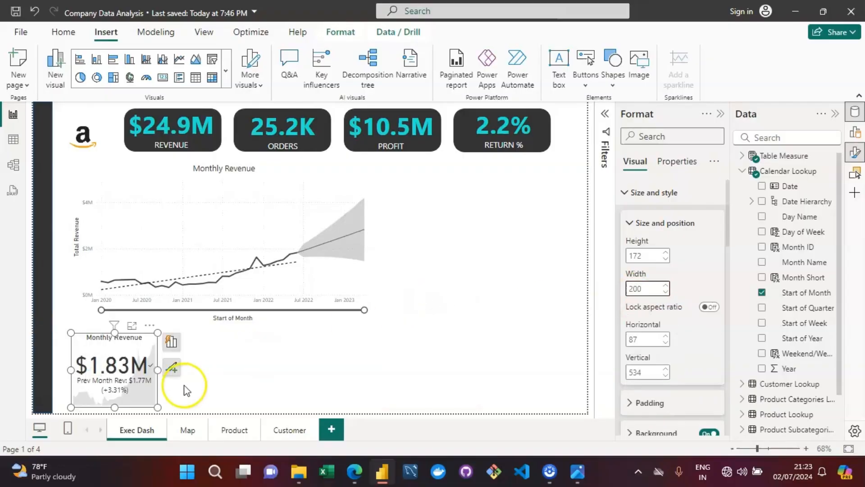
Resize the KPI visual beneath the chart to a width of about 264 and deselect it.
drag(158, 369, 188, 371)
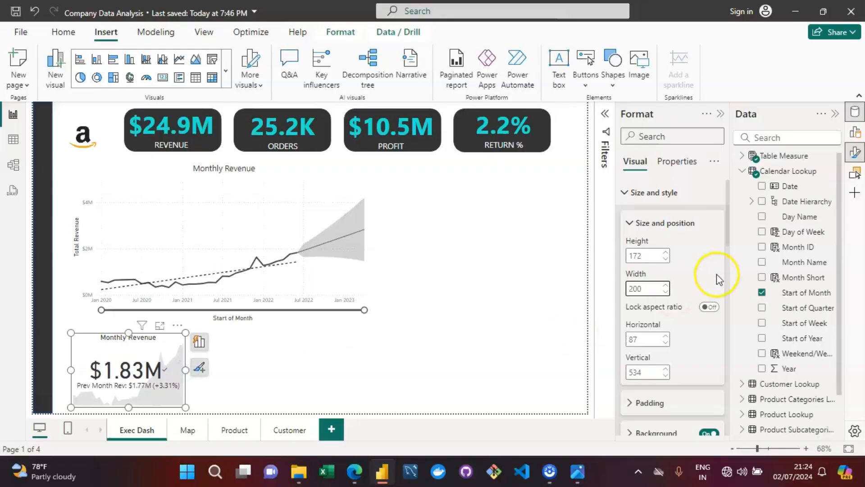
click(333, 347)
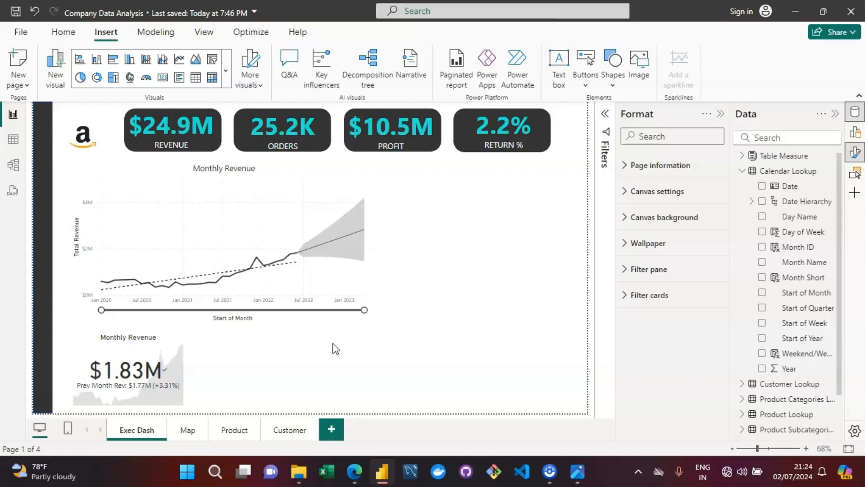
Duplicate the Monthly Revenue KPI visual twice and place the copies in a row beside the original beneath the chart.
click(162, 342)
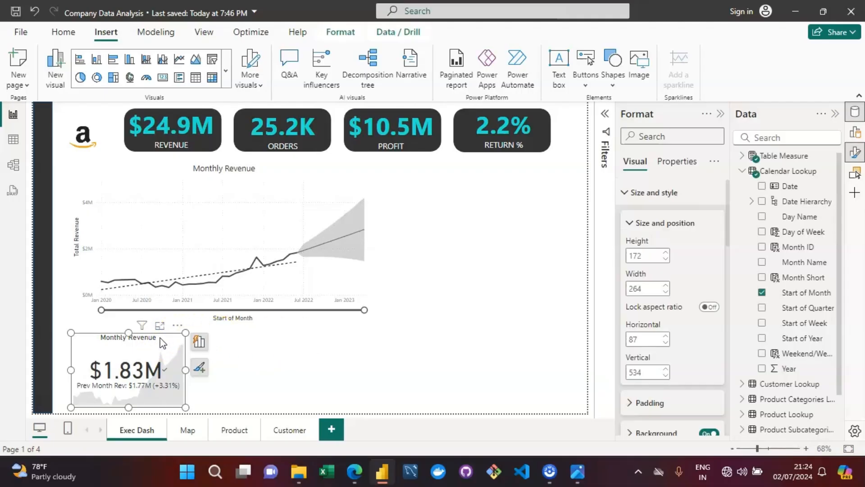
key(ctrl+v)
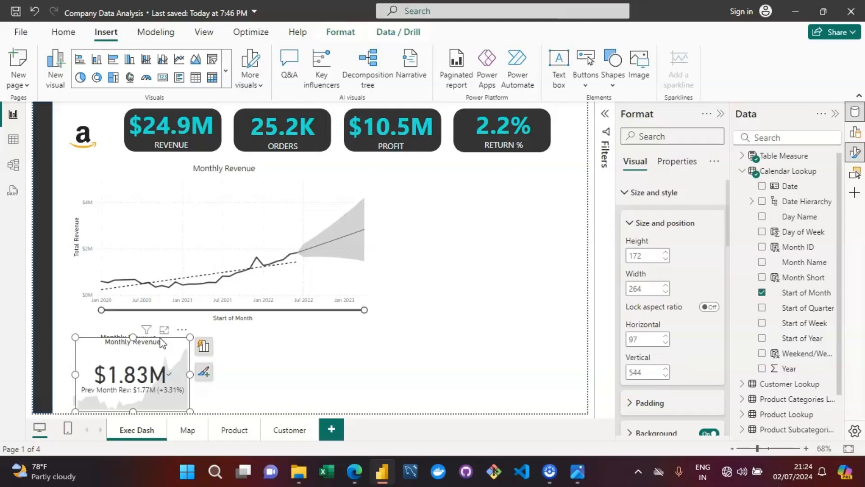
drag(151, 343, 349, 338)
drag(157, 357, 269, 344)
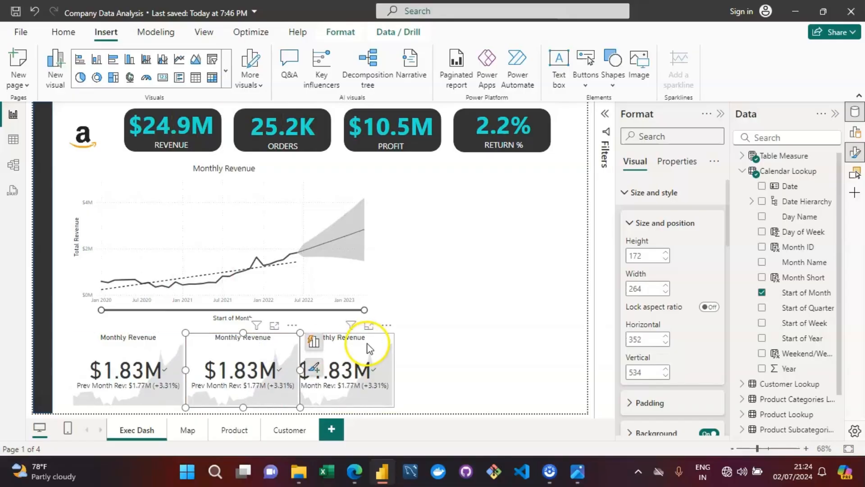
Space the two KPI copies evenly at horizontal positions of about 374 and 661, and widen the line chart to about 838 to match the row.
drag(391, 343, 406, 340)
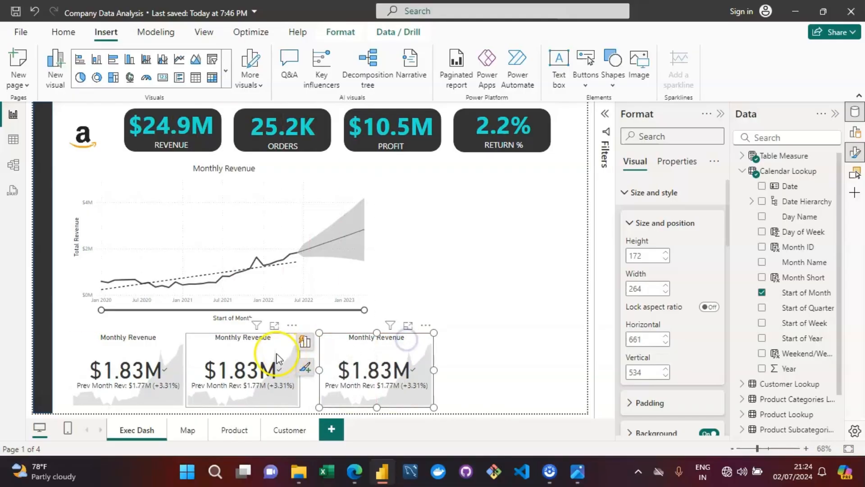
drag(262, 347, 272, 346)
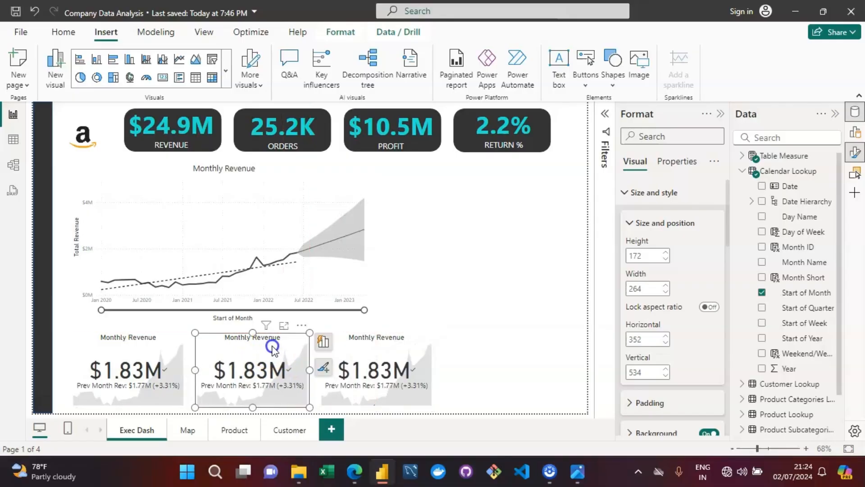
click(372, 222)
drag(379, 239, 434, 236)
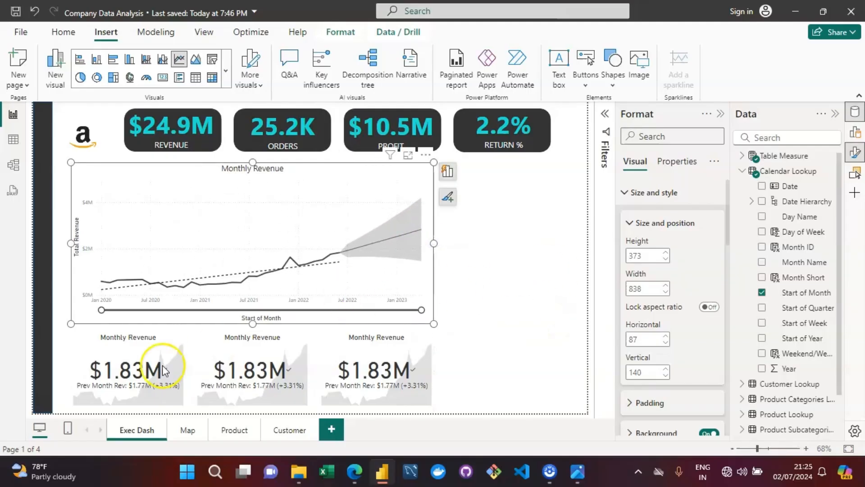
Try aligning the line chart and the three KPI visuals to the top and distributing them horizontally.
ctrl+click(99, 363)
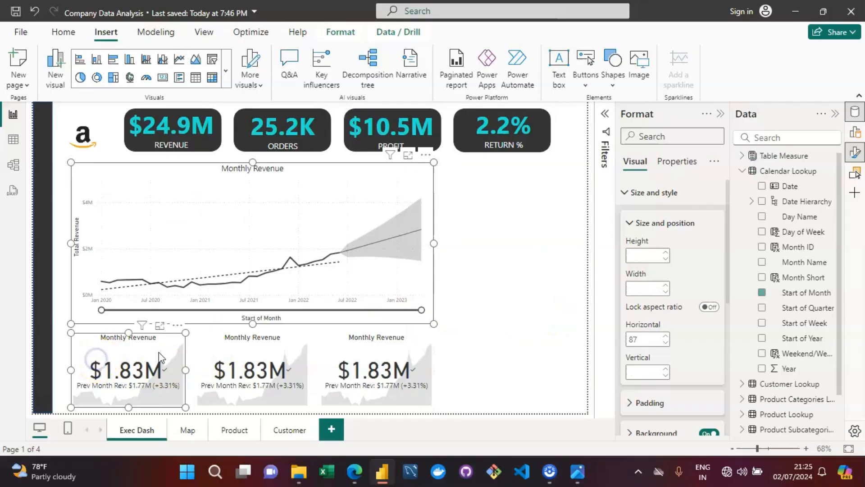
ctrl+click(221, 359)
ctrl+click(339, 356)
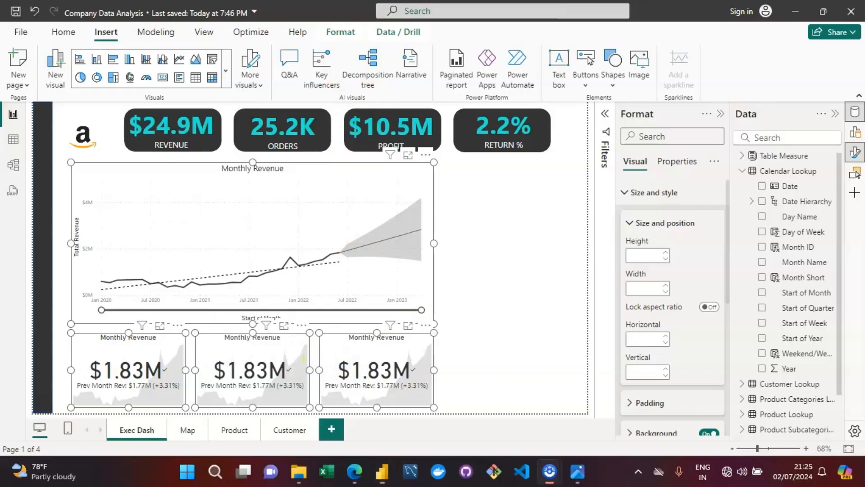
click(339, 32)
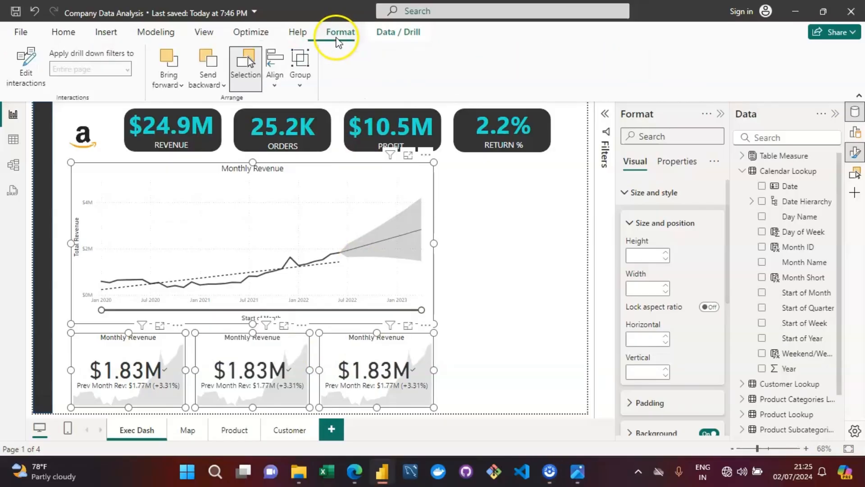
click(276, 81)
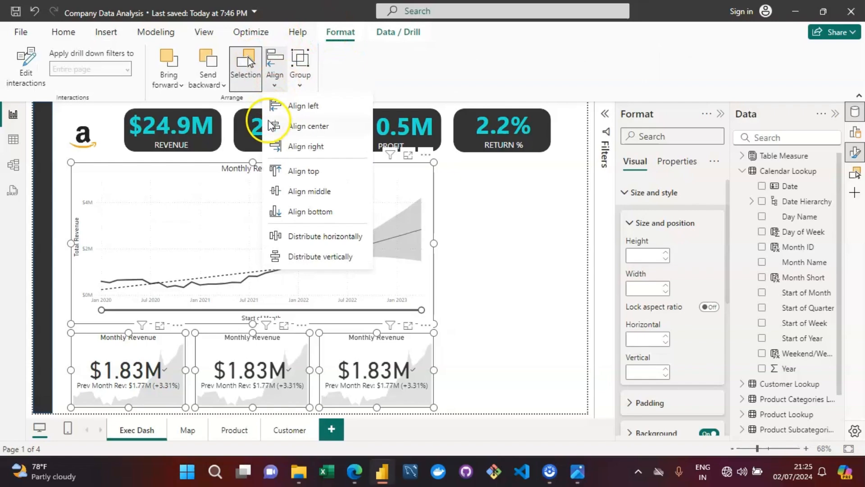
click(301, 170)
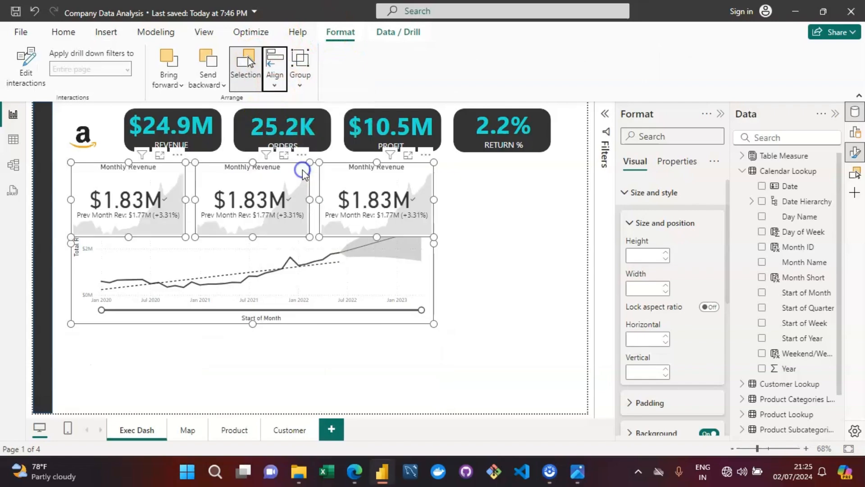
click(274, 76)
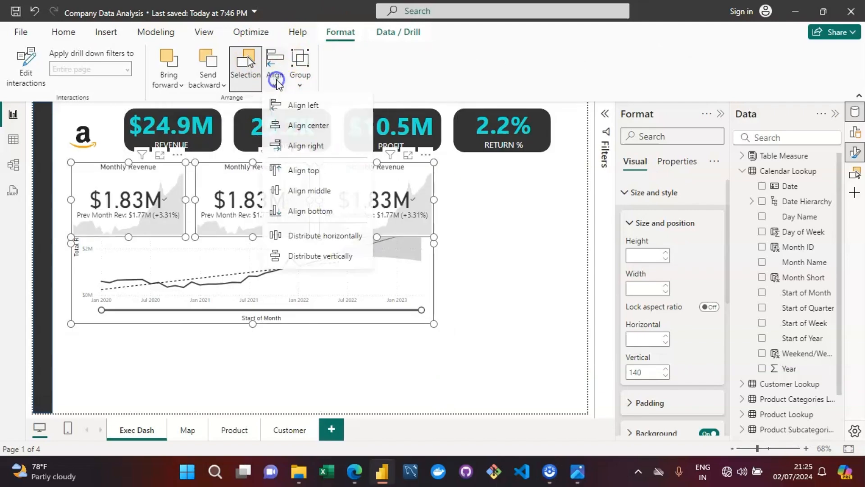
click(327, 238)
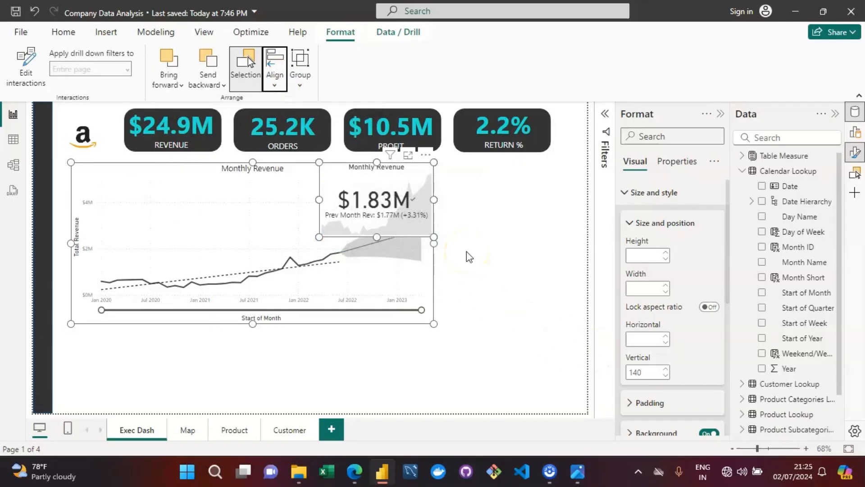
Undo the horizontal distribution and the top alignment, and deselect the visuals.
key(ctrl+z)
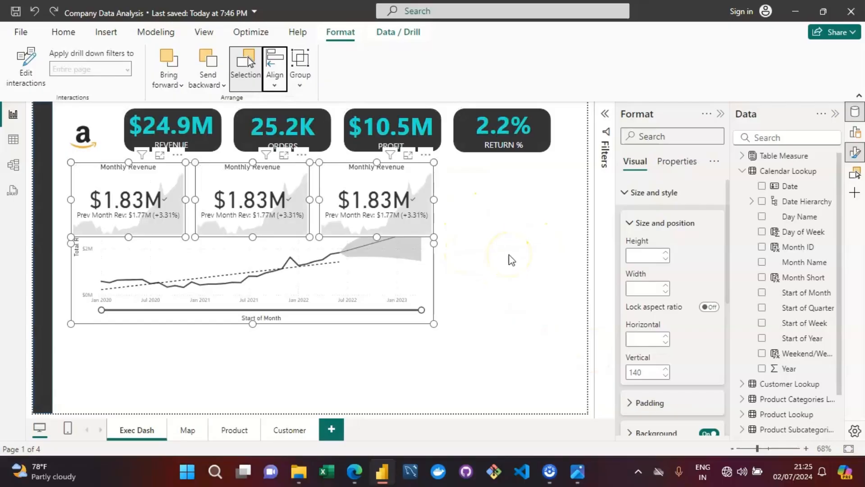
key(ctrl+z)
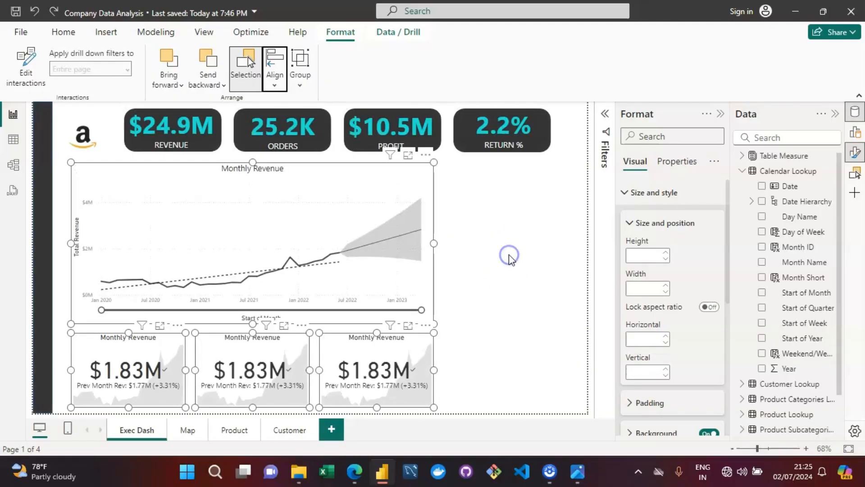
click(511, 260)
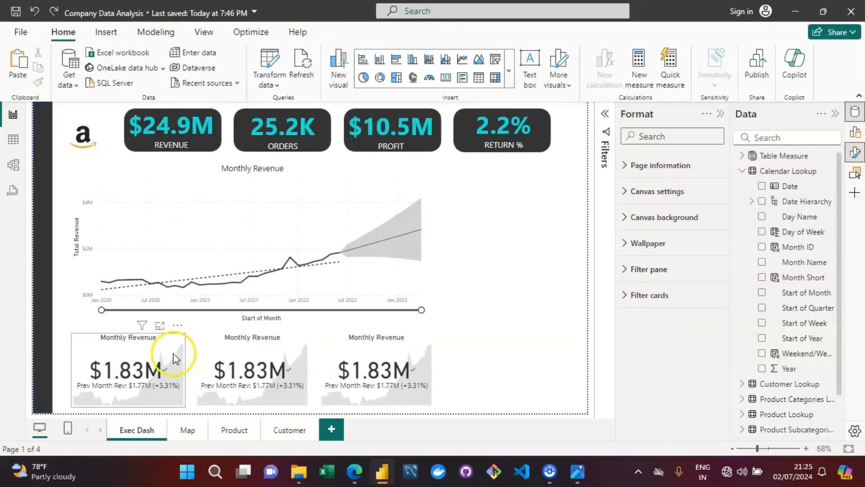
click(286, 151)
click(559, 247)
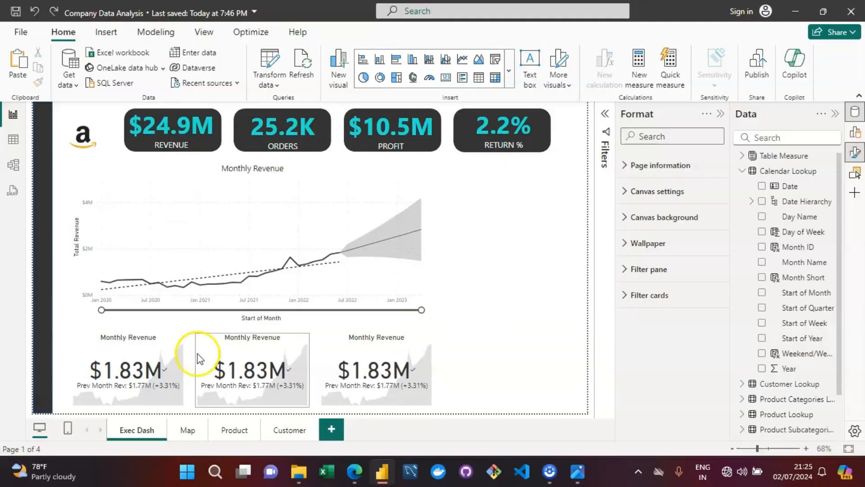
click(557, 314)
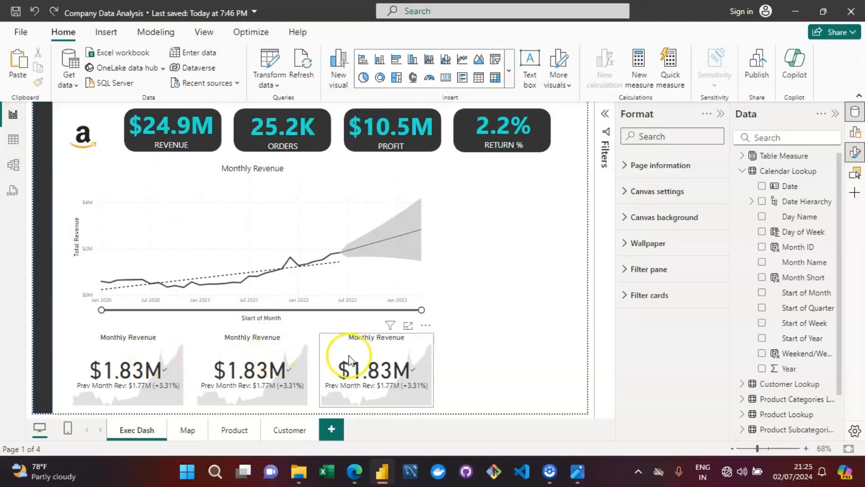
Replace Total Revenue with Total Orders as the value of the middle KPI visual.
click(295, 347)
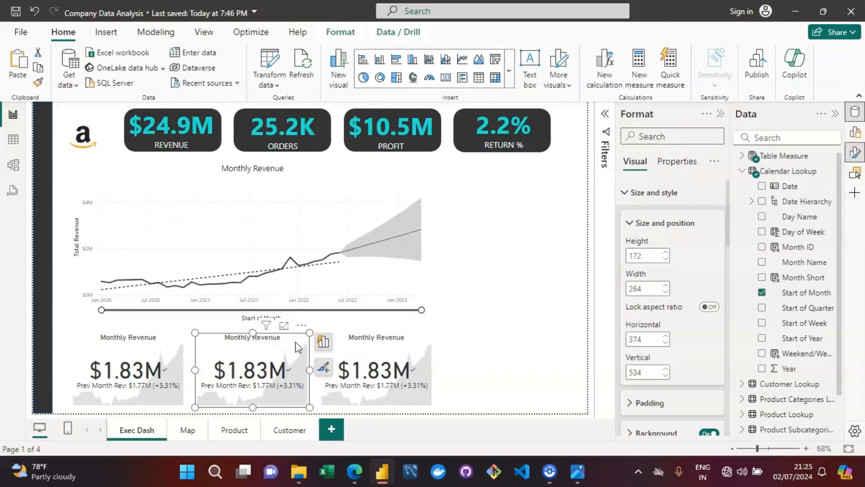
click(323, 368)
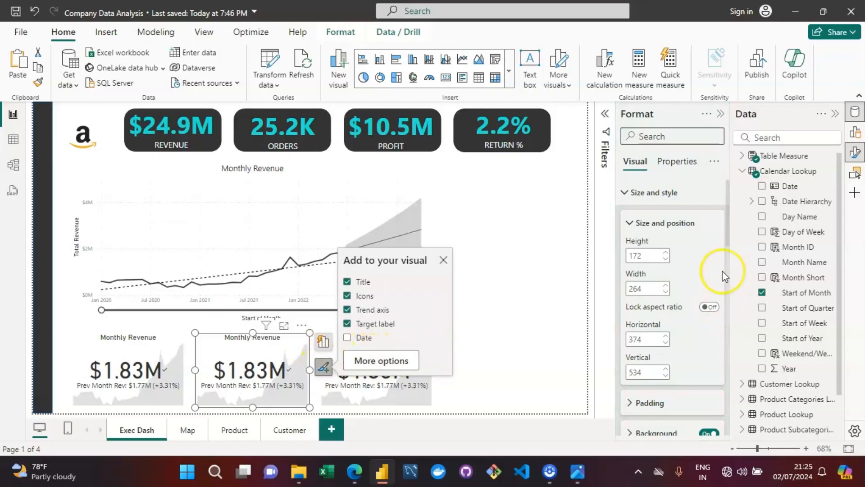
click(625, 193)
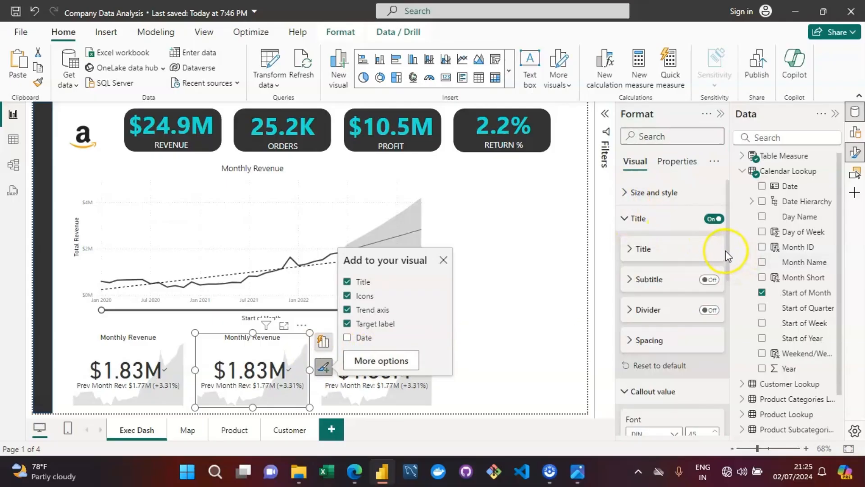
drag(729, 252, 724, 280)
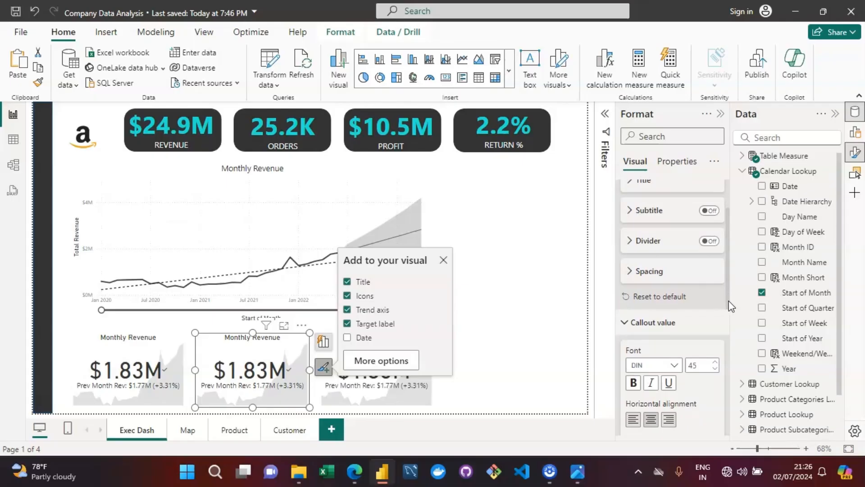
drag(729, 301, 730, 305)
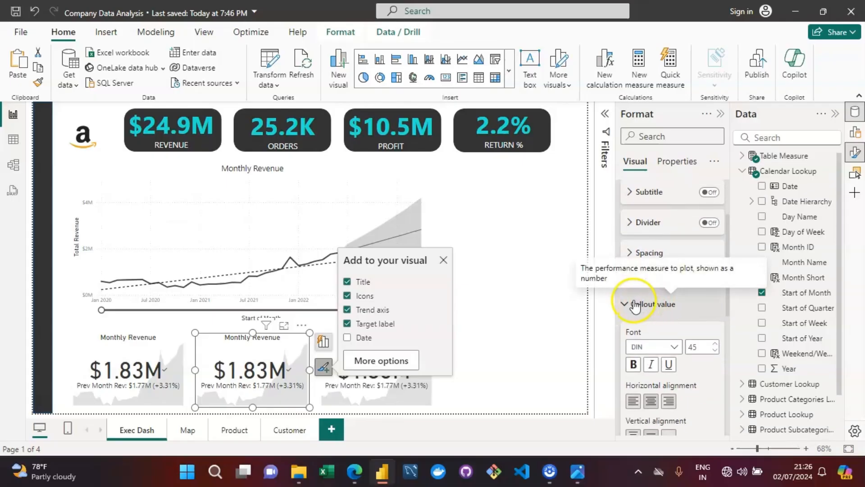
scroll(726, 318, up, 3)
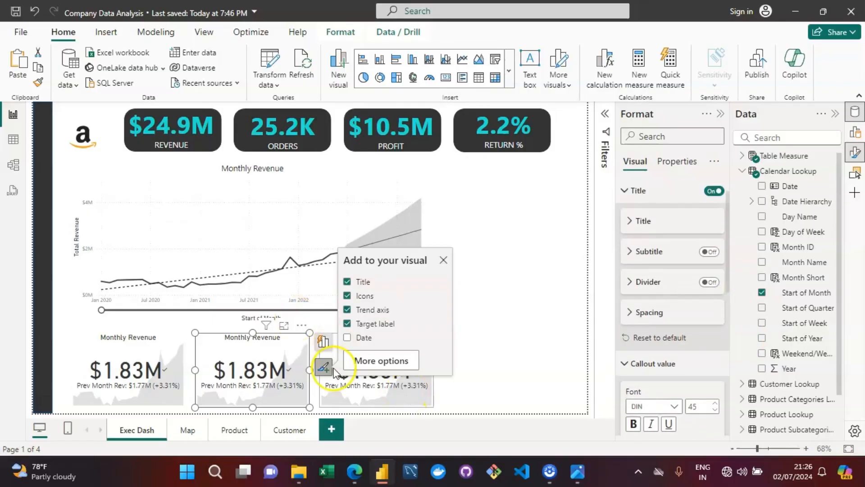
click(322, 344)
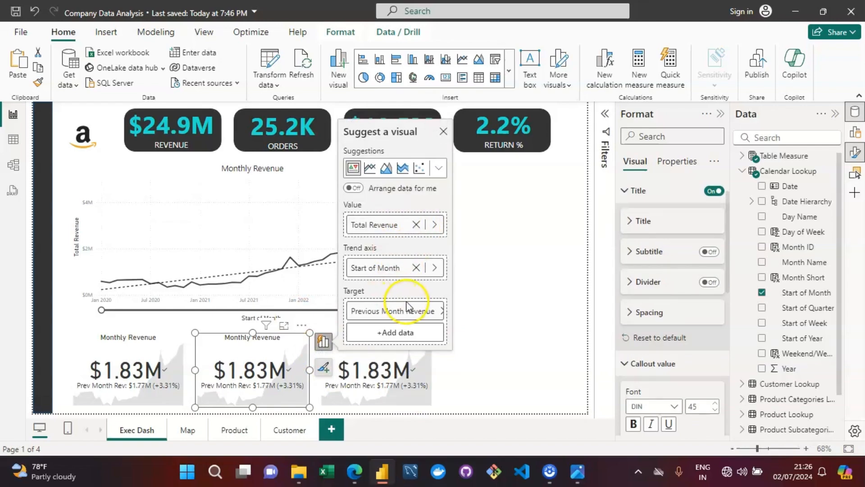
click(415, 224)
click(394, 225)
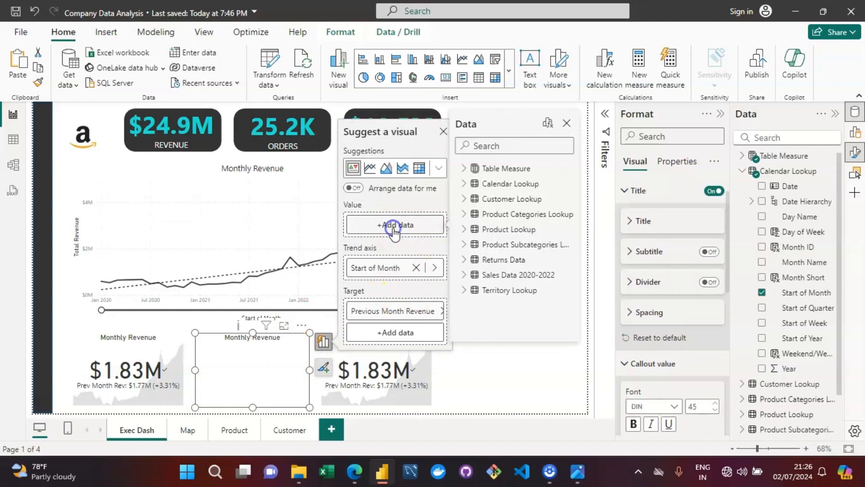
click(495, 146)
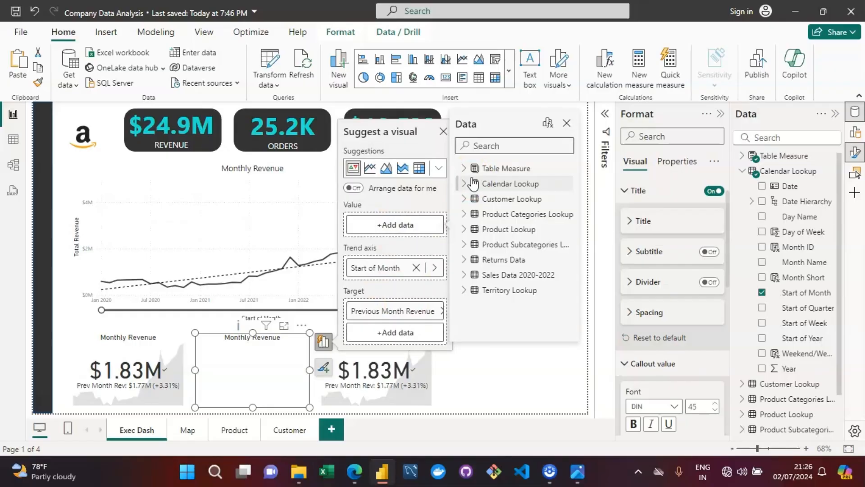
text(total order)
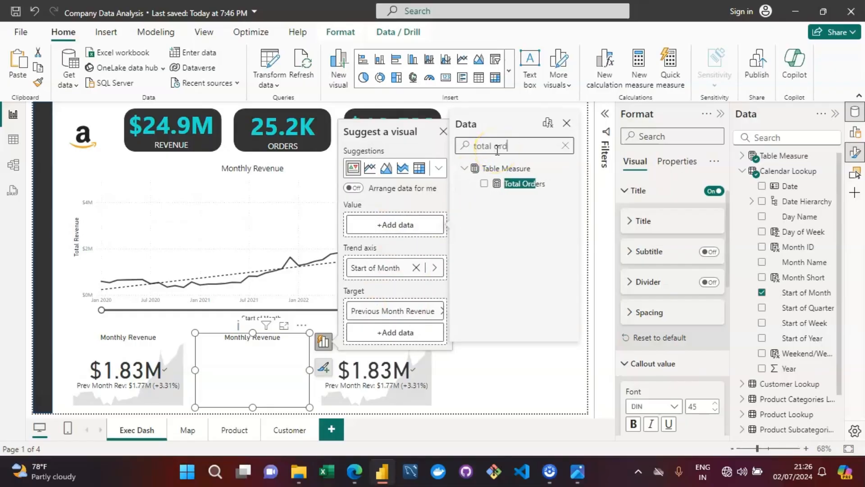
click(483, 184)
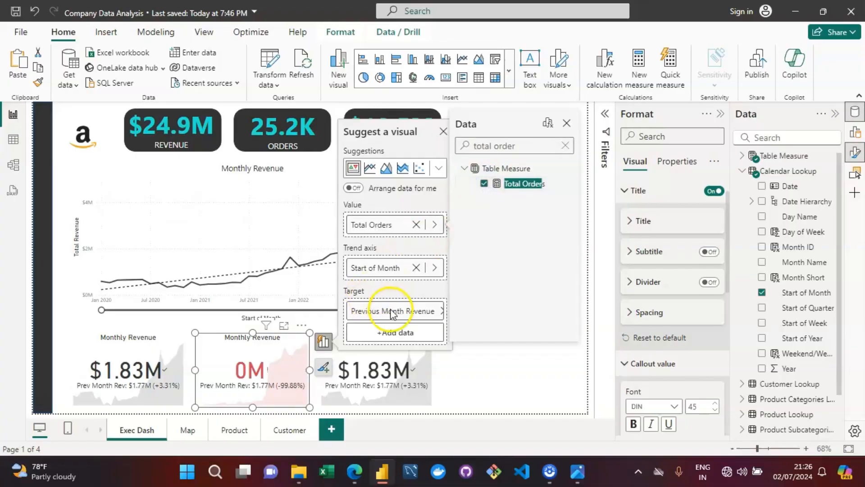
Replace Previous Month Revenue with Previous Month Orders as the target of the middle KPI visual.
click(422, 311)
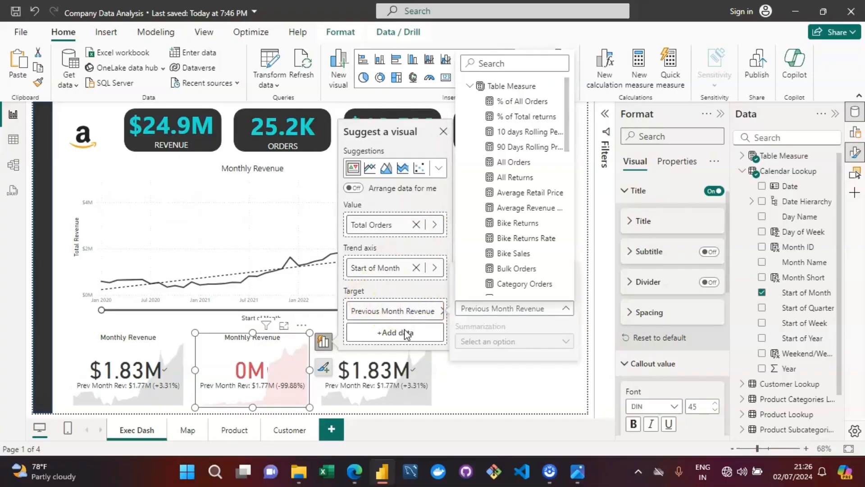
click(443, 310)
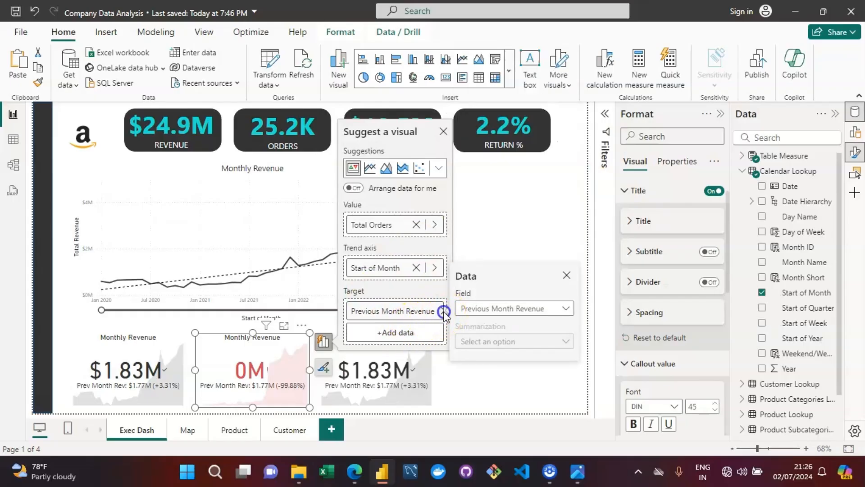
click(444, 311)
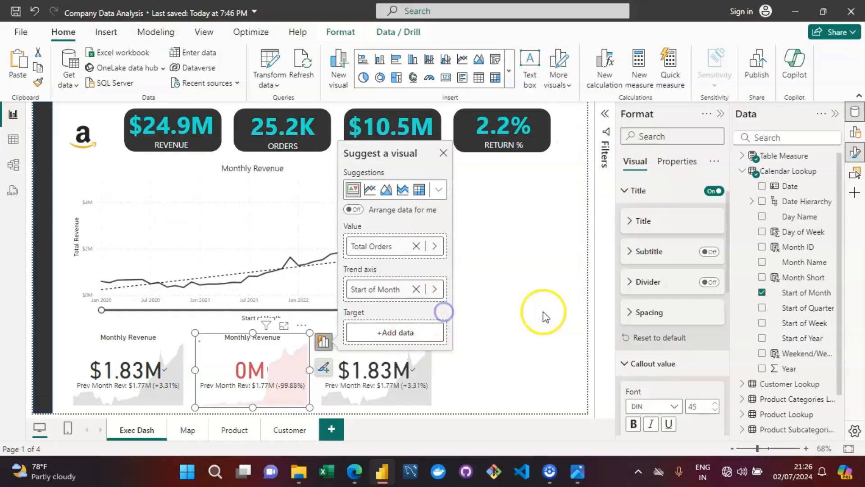
click(406, 336)
text(previou)
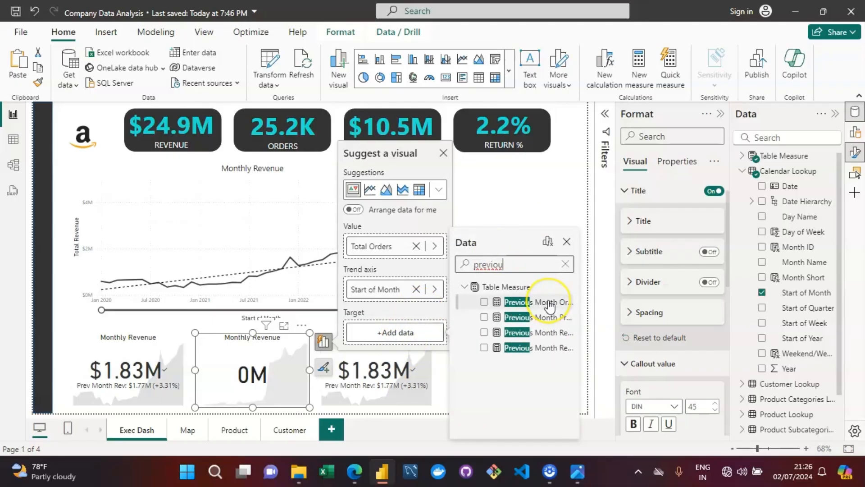
click(486, 303)
click(485, 302)
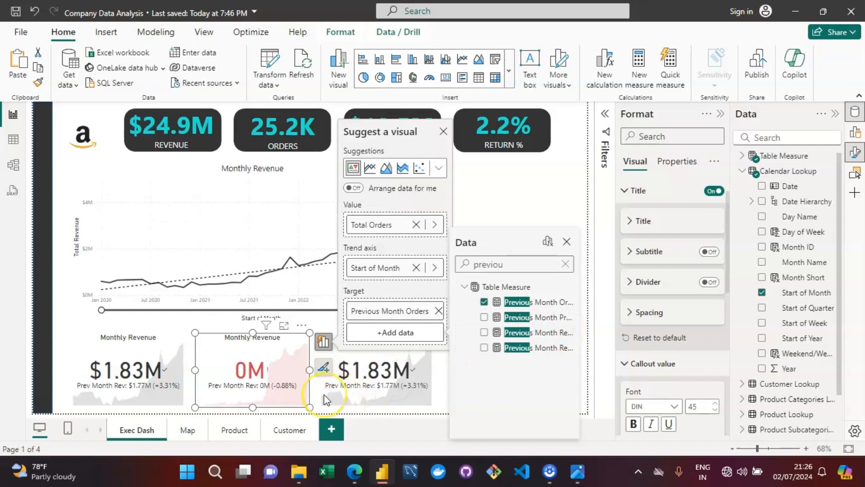
Collapse the title options of the middle KPI visual and bring its callout value settings into reach.
click(285, 388)
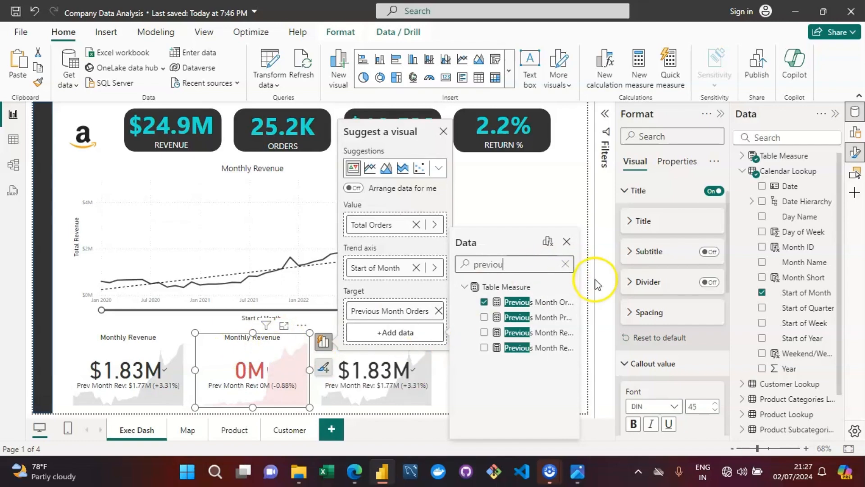
click(626, 193)
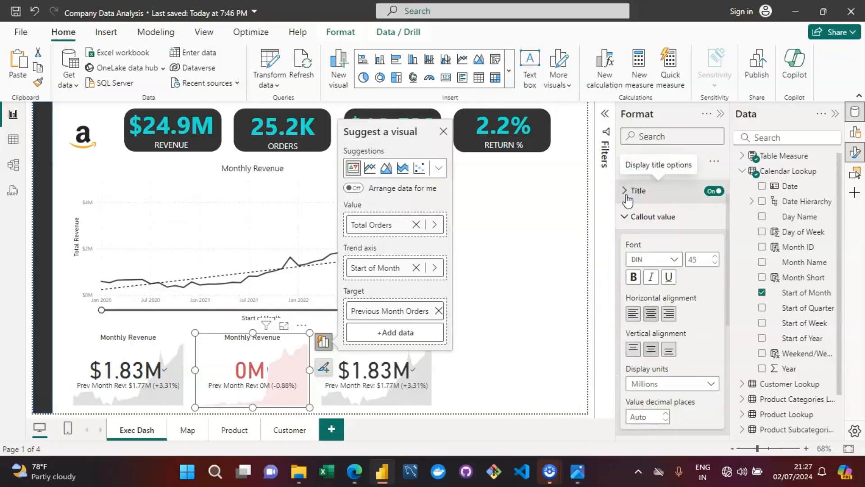
drag(730, 320, 735, 296)
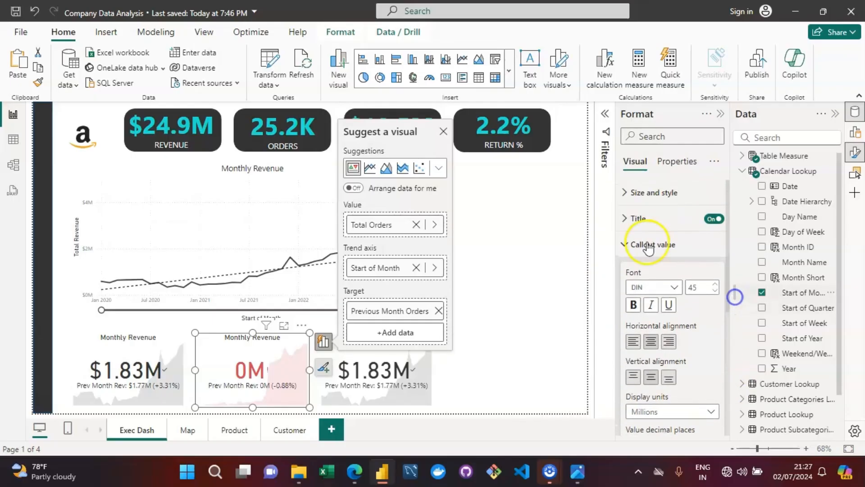
Change the title text of the middle KPI card, which shows Total Orders, to "Monthly Orders".
click(630, 219)
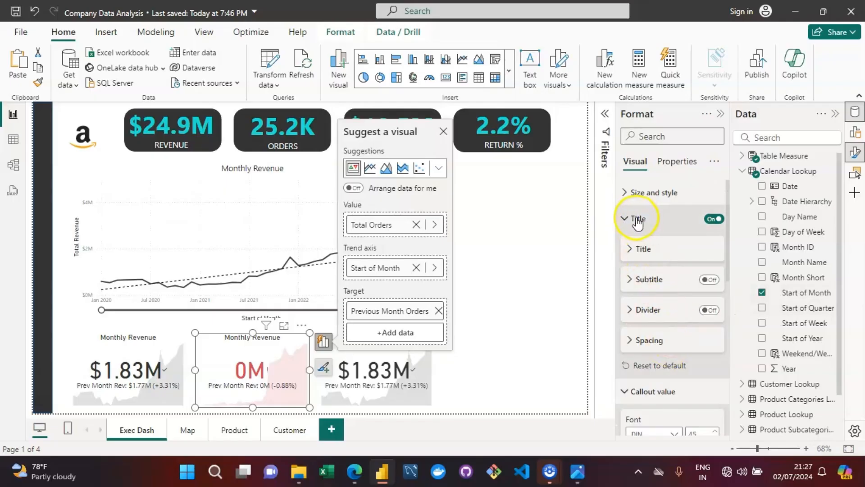
click(633, 247)
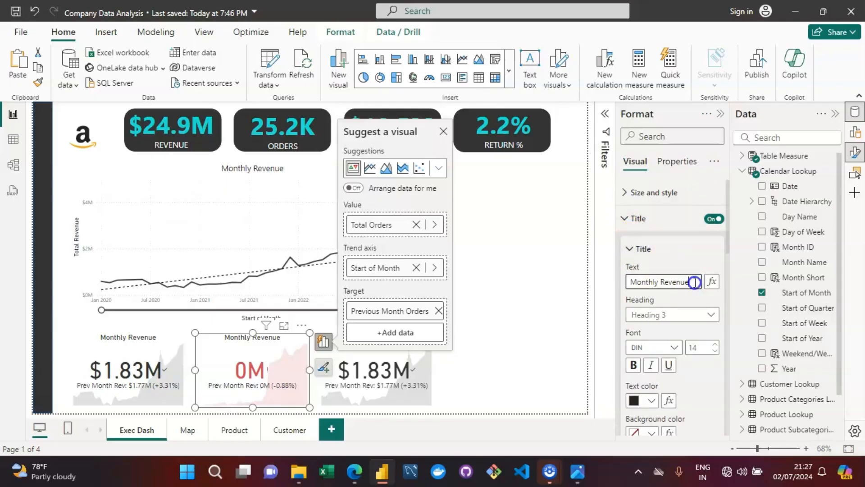
key(BackSpace)
key(BackSpace)
key(BackSpace)
key(BackSpace)
key(BackSpace)
key(BackSpace)
text(Orders)
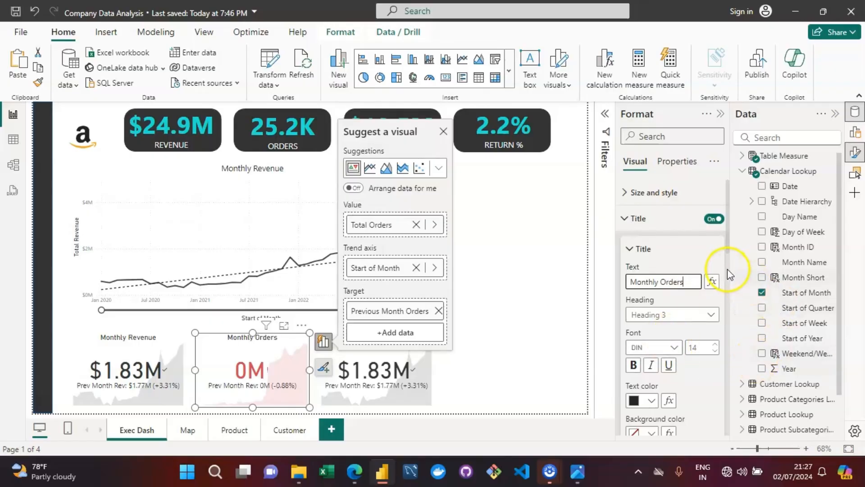
Change the target label text of the Monthly Orders KPI card to "Prev Month Orders".
drag(728, 246, 720, 446)
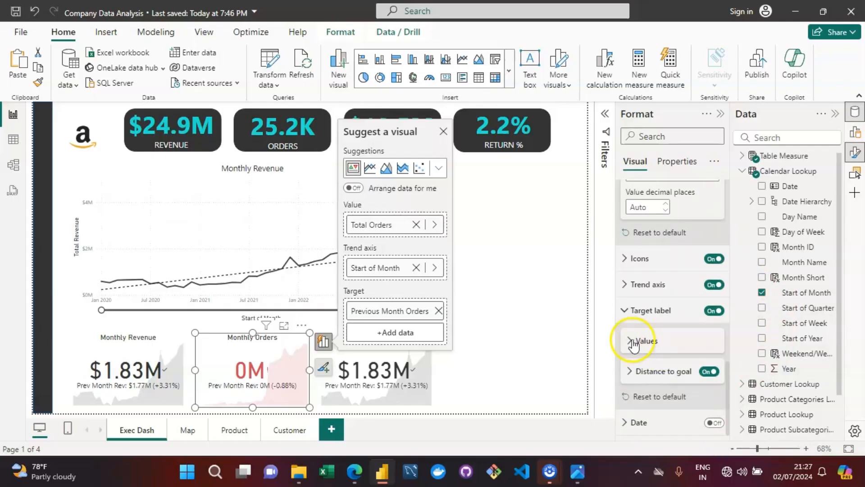
click(626, 310)
drag(726, 375, 730, 419)
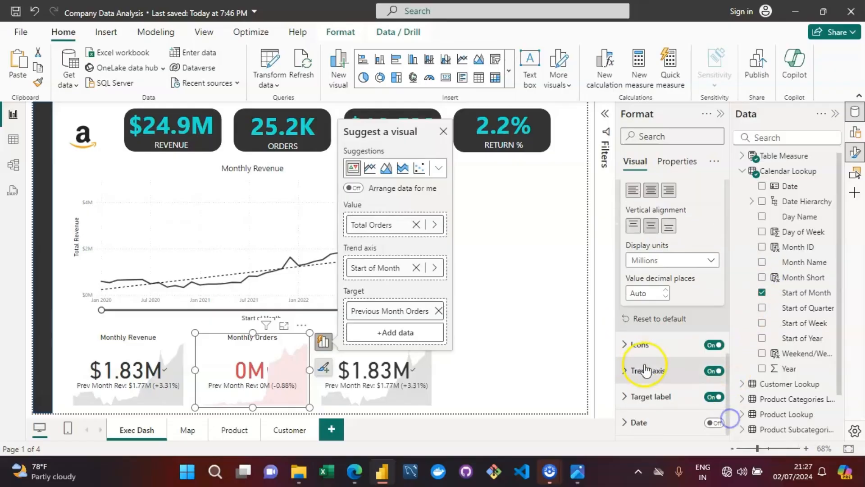
click(639, 397)
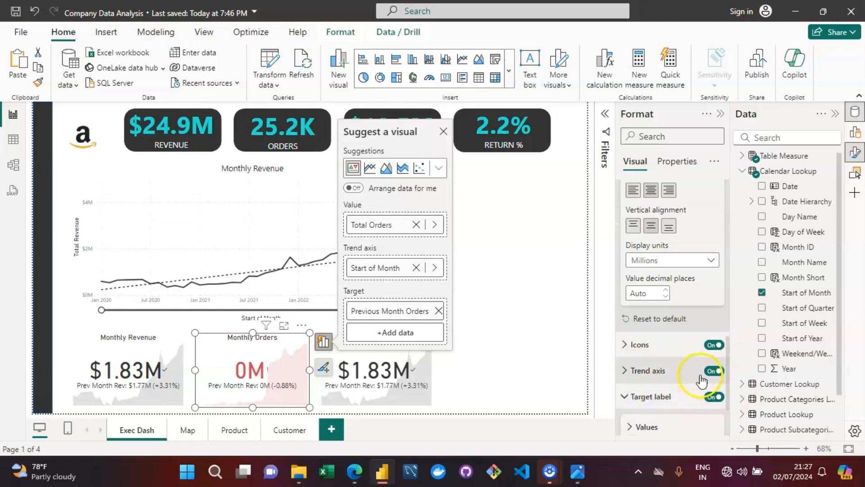
drag(728, 377, 729, 410)
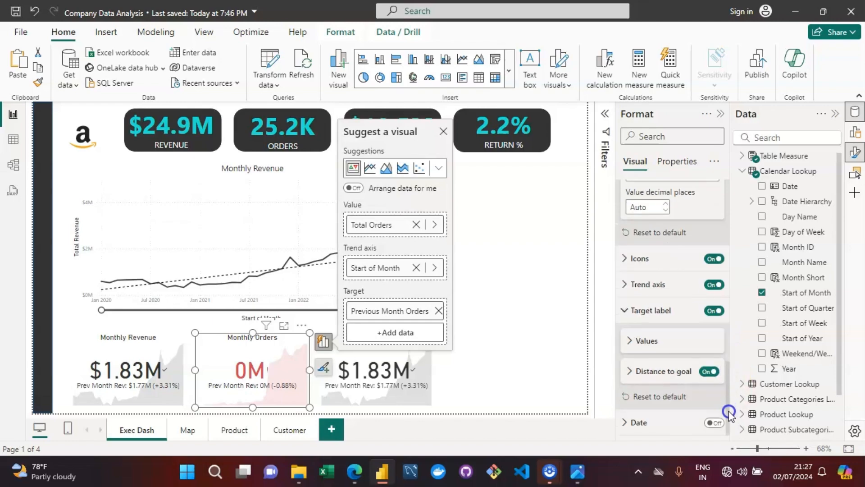
click(629, 342)
drag(728, 356, 730, 386)
click(668, 343)
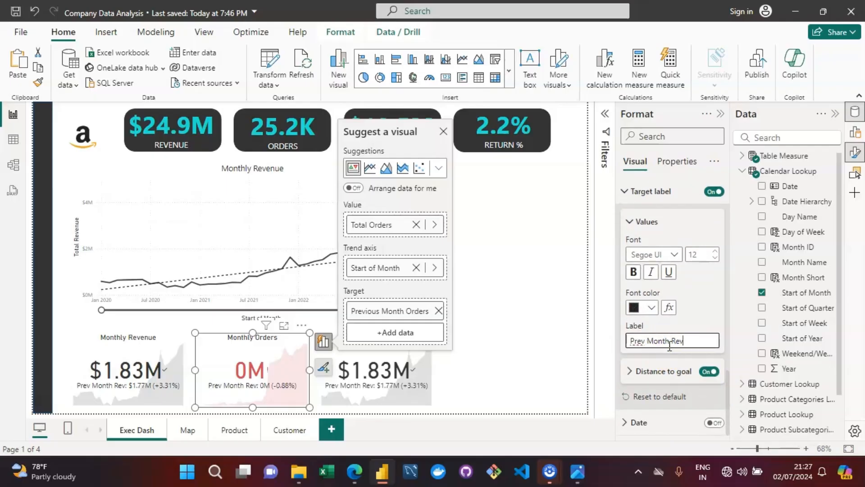
text(Orders)
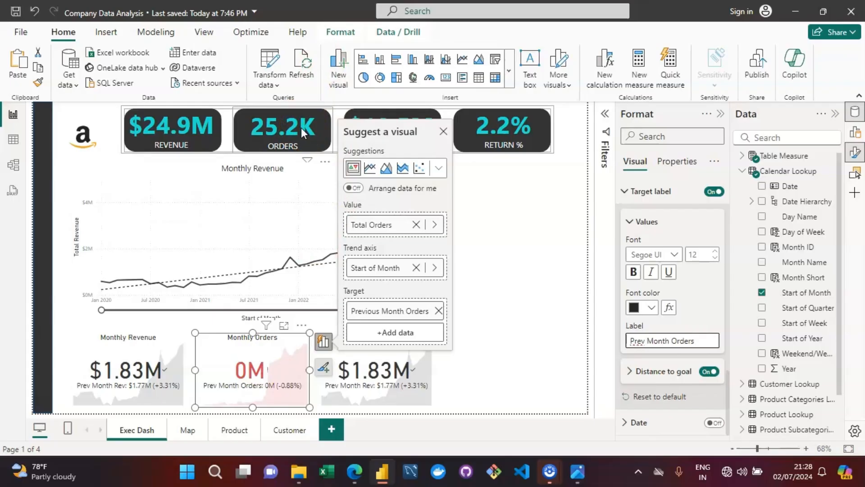
click(250, 366)
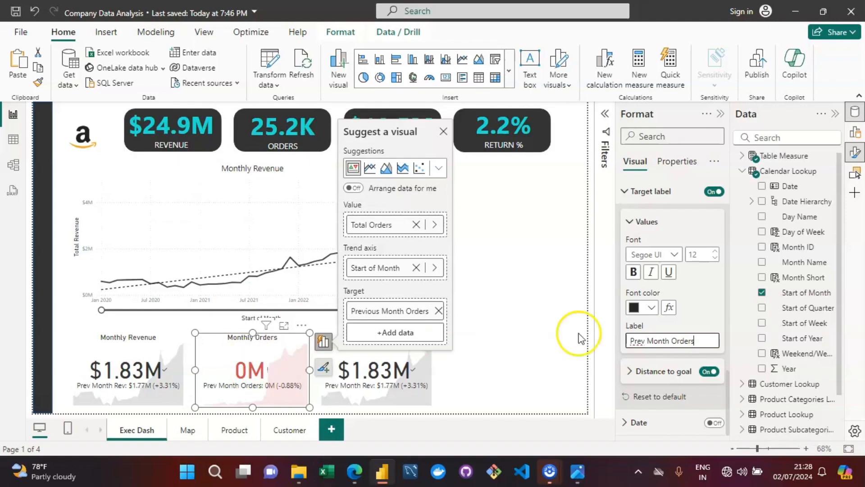
Set the callout value display units of the Monthly Orders KPI card to None.
click(626, 222)
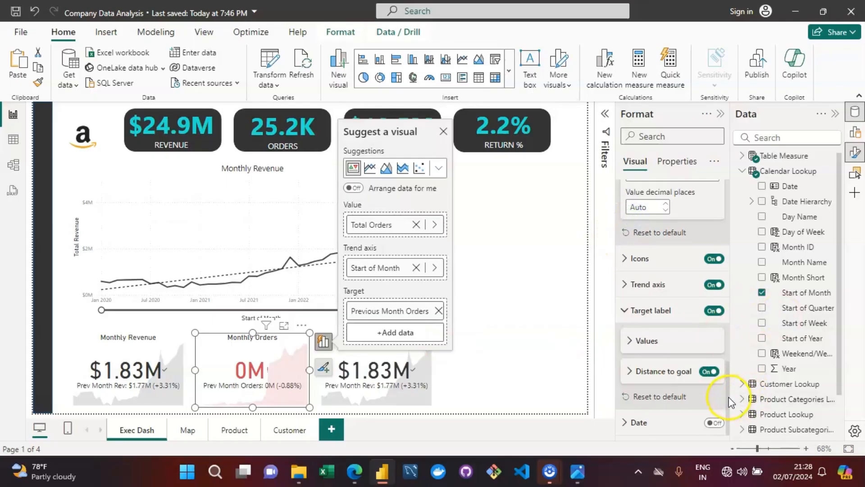
drag(728, 398, 746, 350)
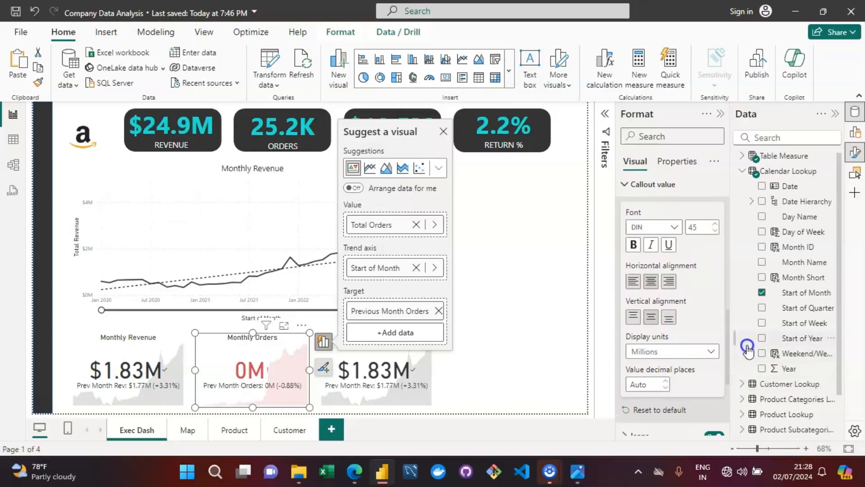
click(710, 352)
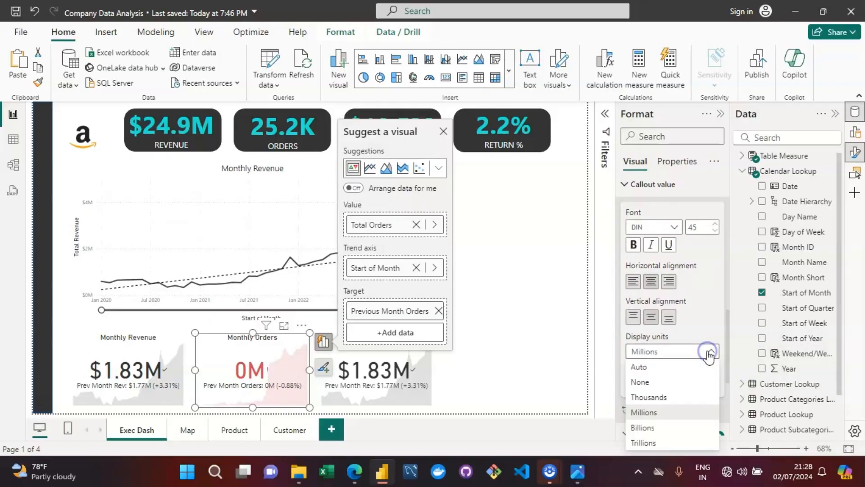
click(642, 382)
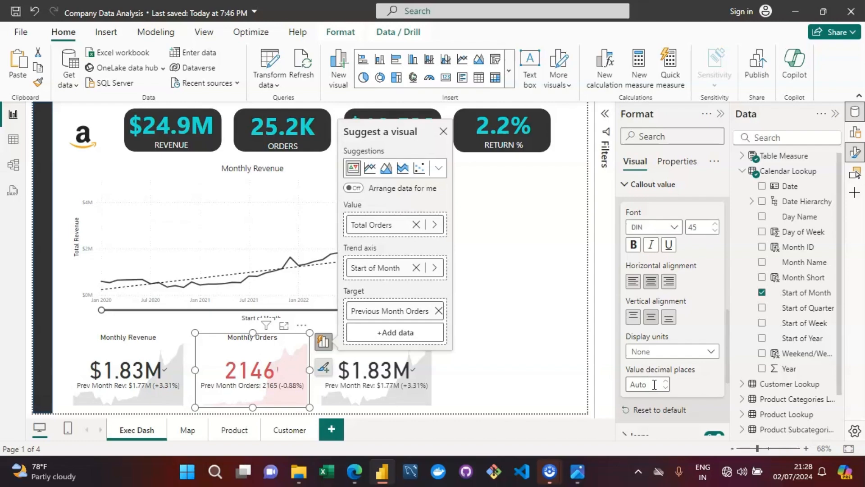
click(425, 362)
click(336, 370)
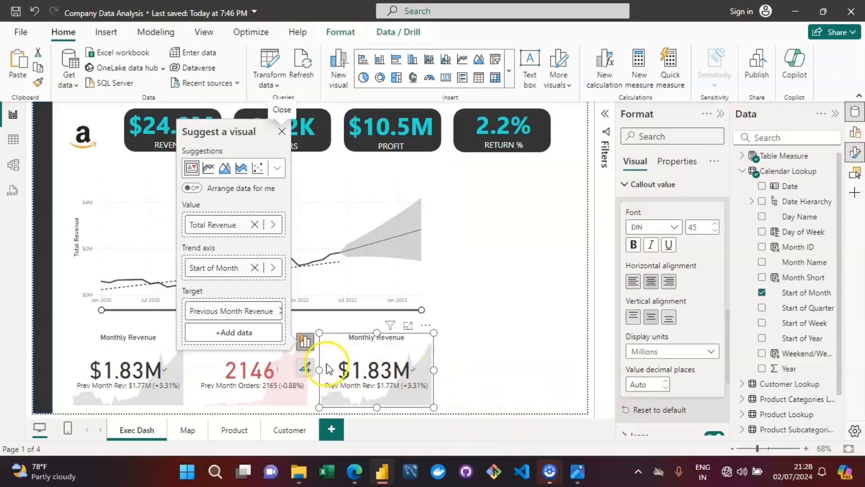
click(207, 367)
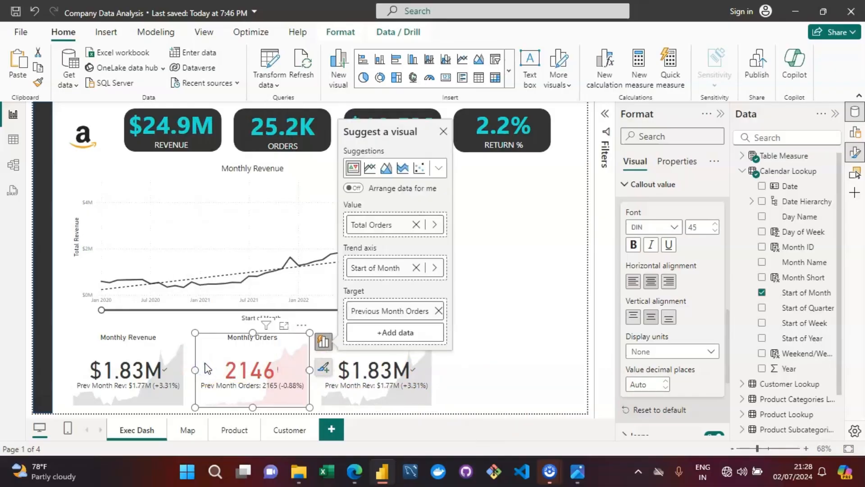
click(271, 367)
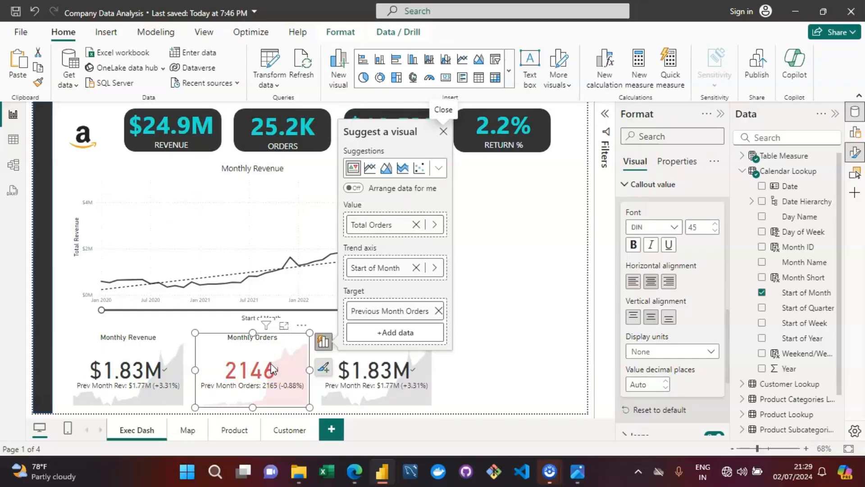
Replace the Total Revenue value of the third KPI card with the Total Returns measure.
click(427, 368)
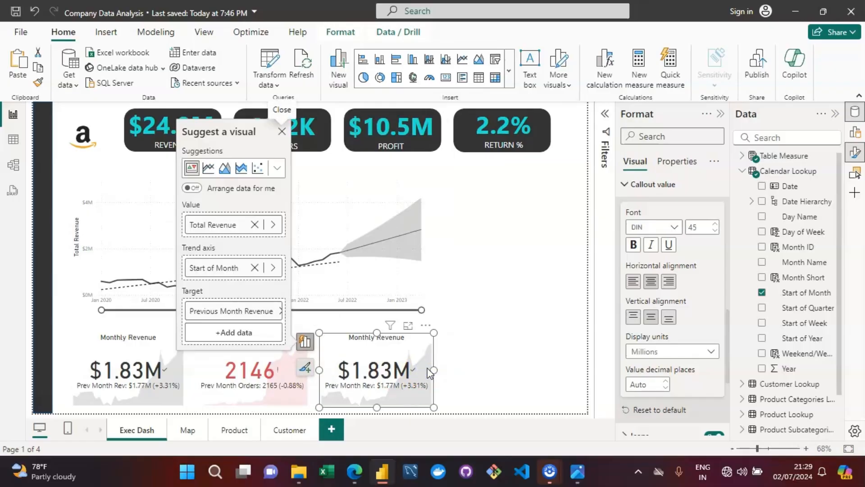
click(255, 224)
click(256, 225)
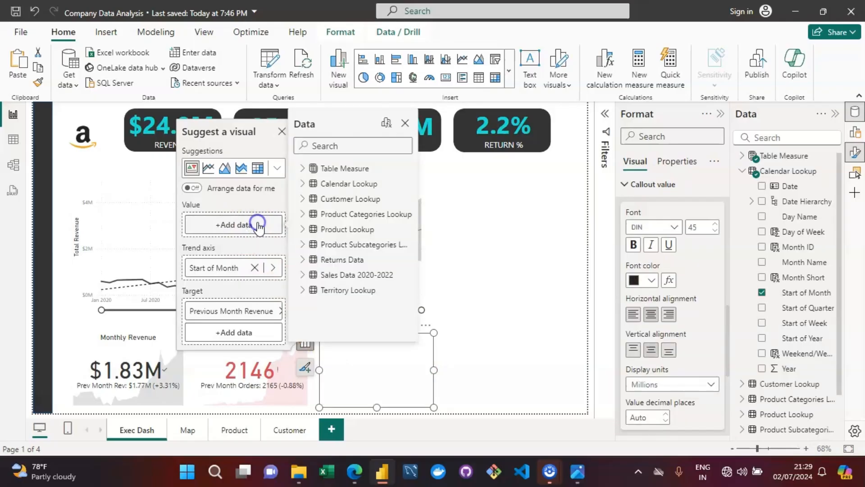
text(re)
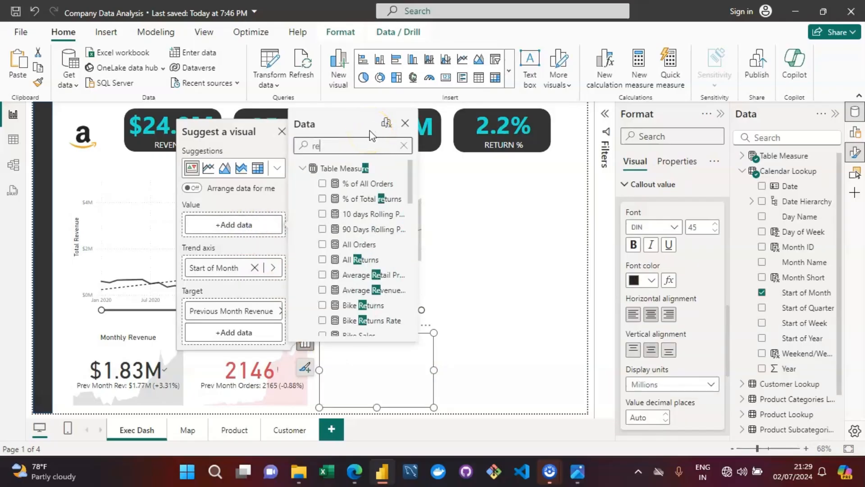
key(BackSpace)
key(BackSpace)
text(total)
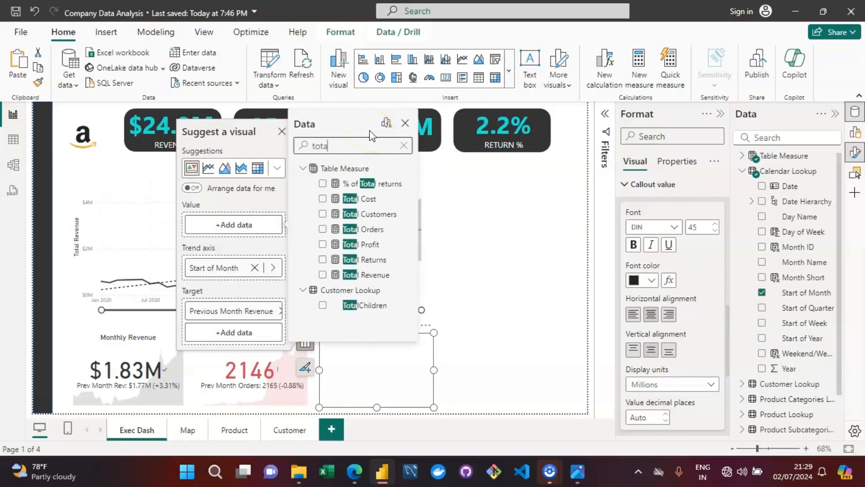
click(322, 260)
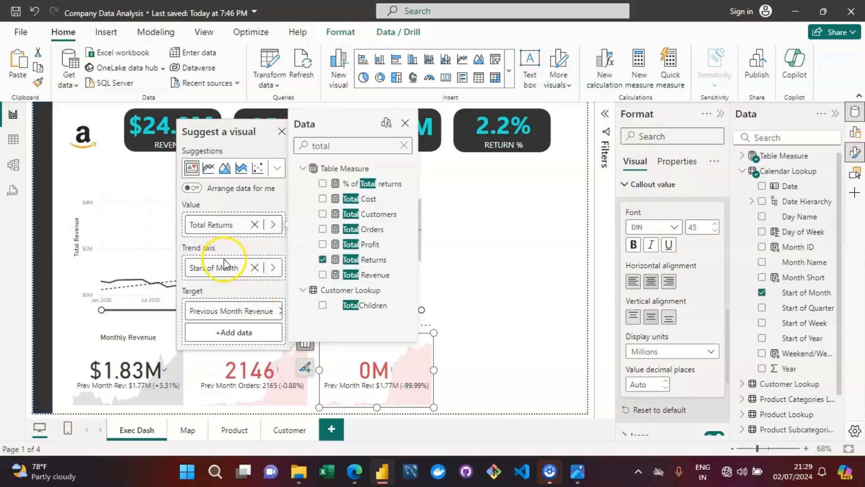
Replace the target of the third KPI card with the Previous Month Returns measure.
click(279, 310)
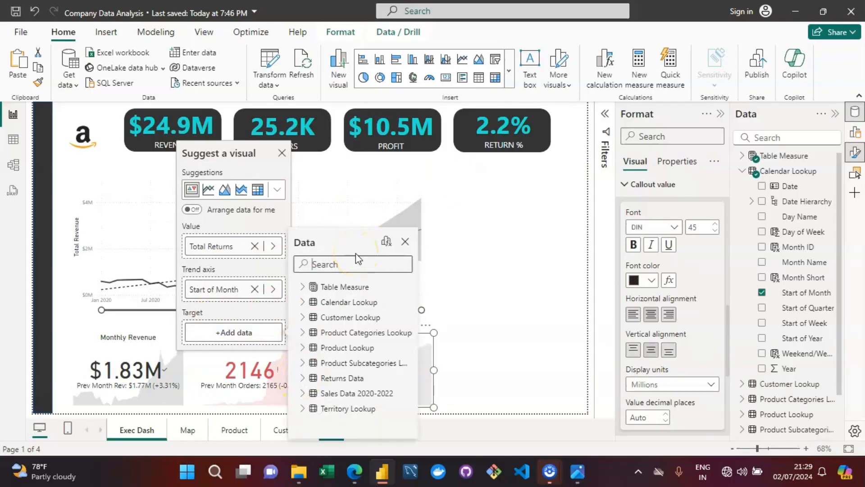
text(previous)
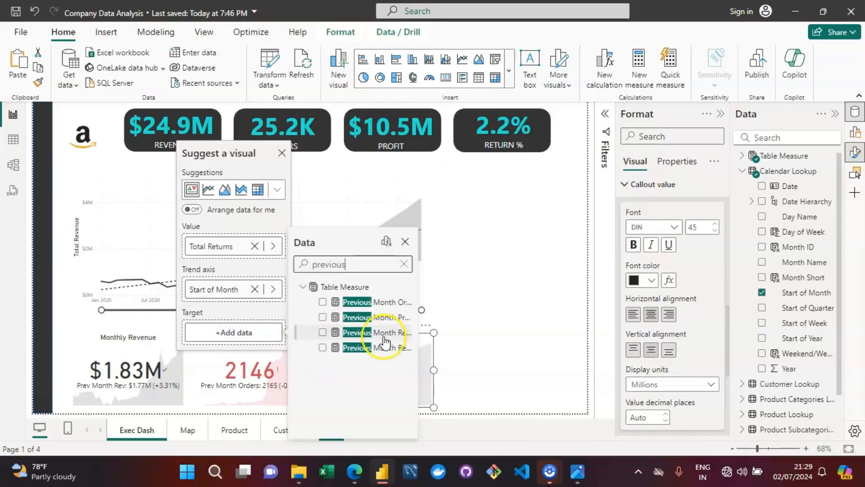
click(322, 332)
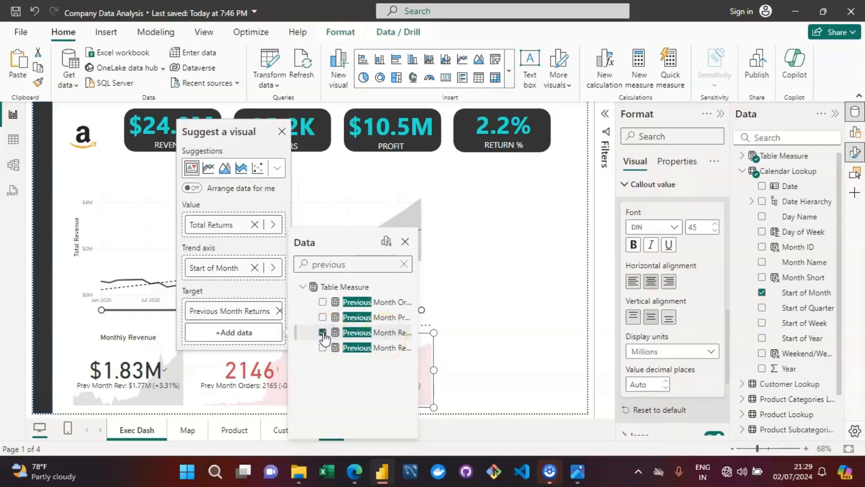
click(498, 321)
Set the callout value display units of the Total Returns KPI card to None.
click(418, 370)
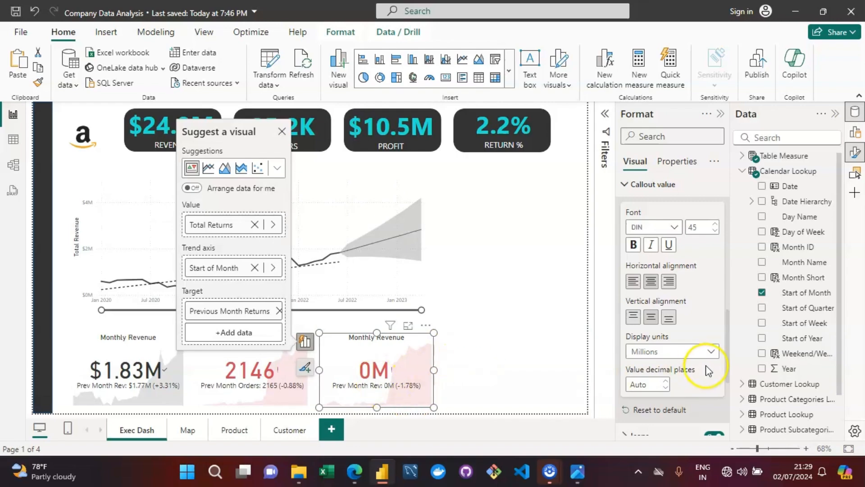
click(712, 352)
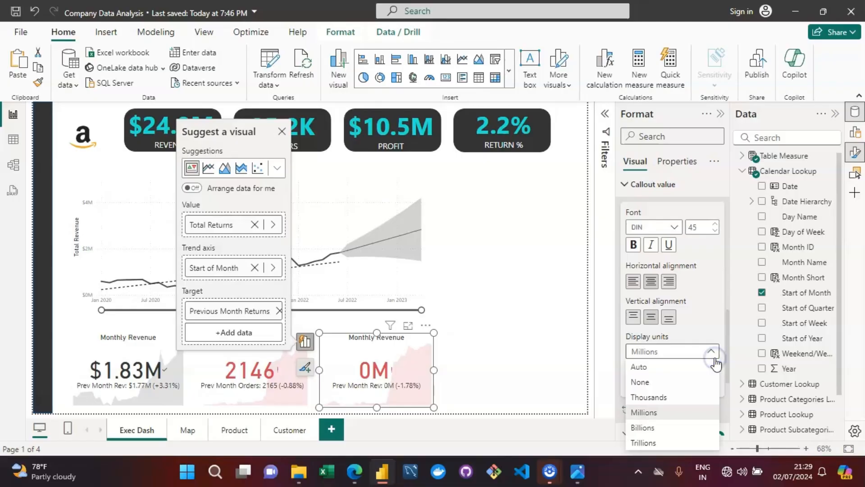
click(654, 384)
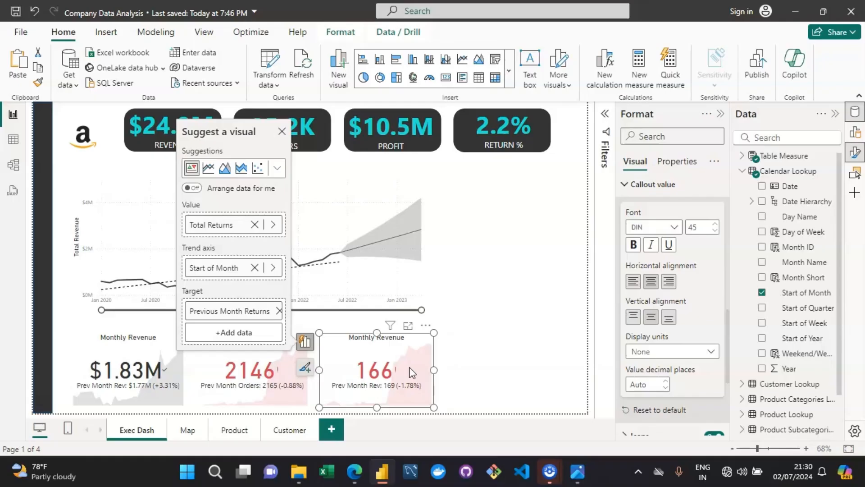
Change the title text of the Total Returns KPI card to "Monthly Returns".
drag(729, 337, 741, 211)
click(652, 253)
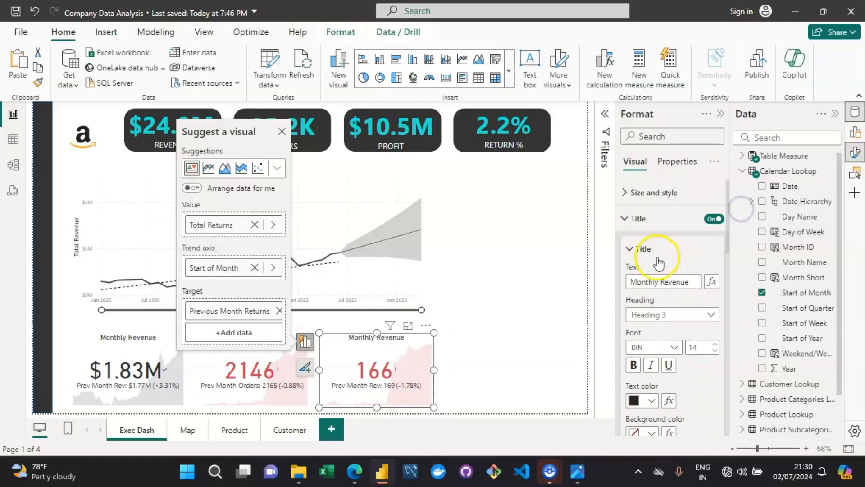
click(694, 282)
key(BackSpace)
key(BackSpace)
key(BackSpace)
key(BackSpace)
key(BackSpace)
text(turns)
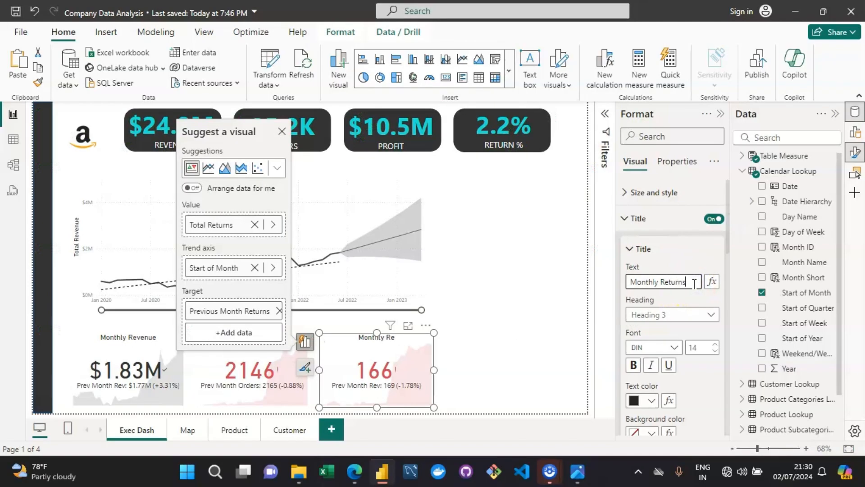
Change the target label text of the Monthly Returns KPI card to "Prev Month Returns".
drag(726, 247, 731, 361)
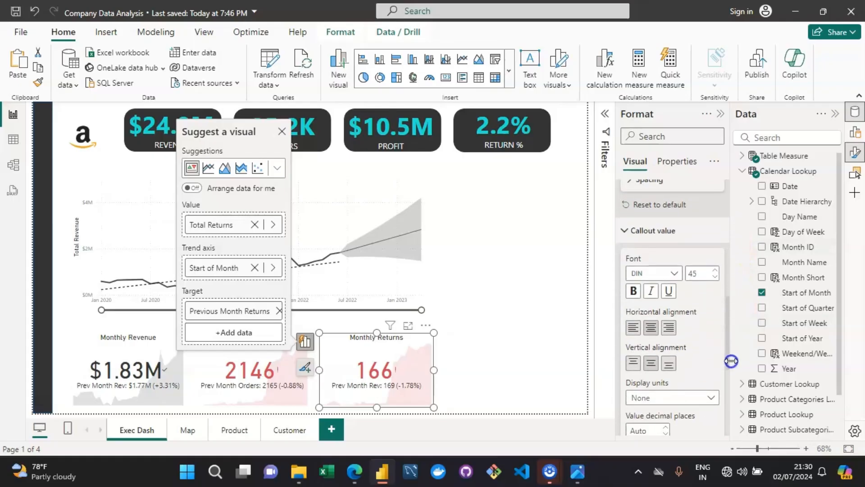
click(626, 231)
click(630, 233)
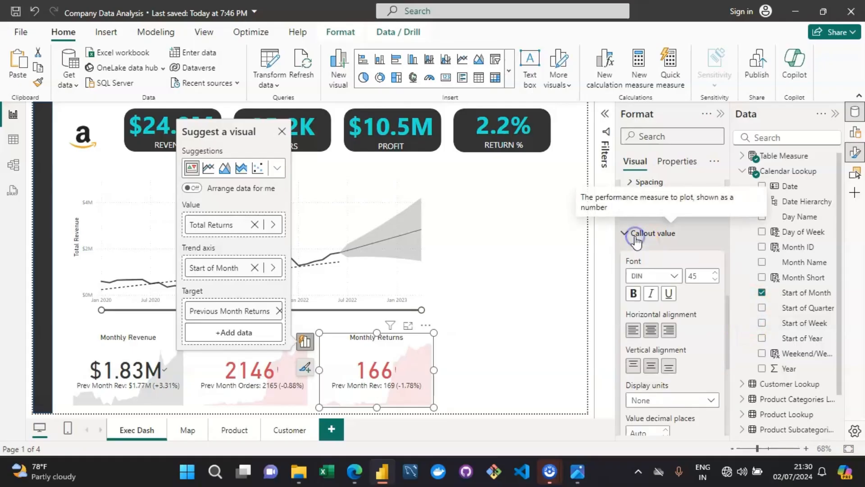
drag(727, 337, 724, 421)
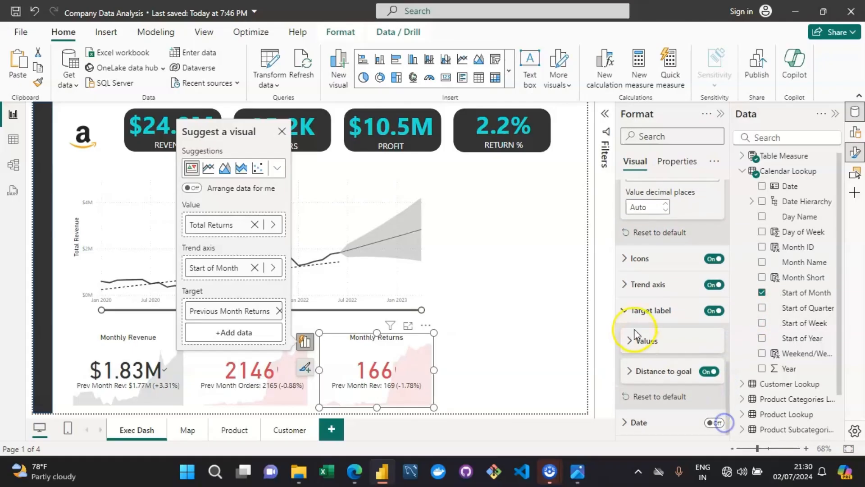
click(626, 316)
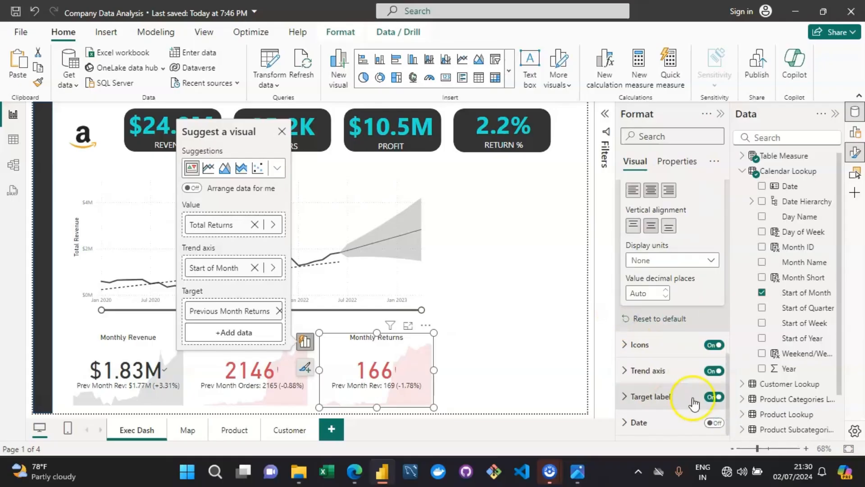
drag(727, 388, 733, 349)
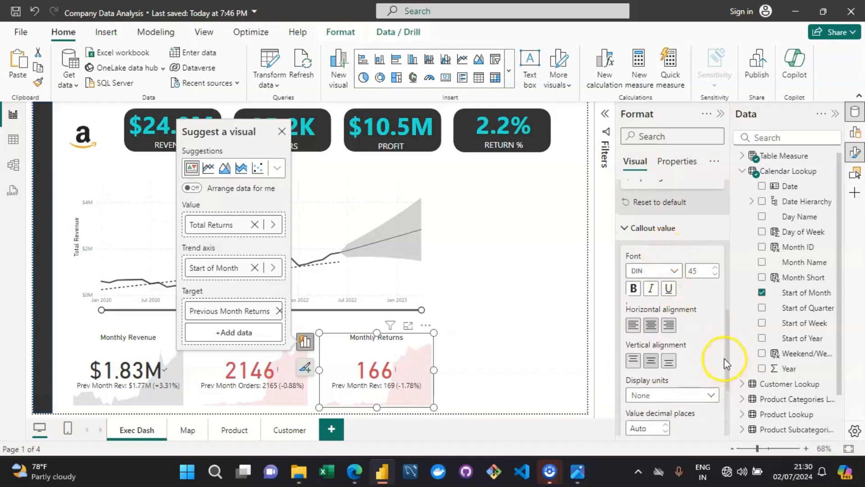
scroll(726, 361, down, 5)
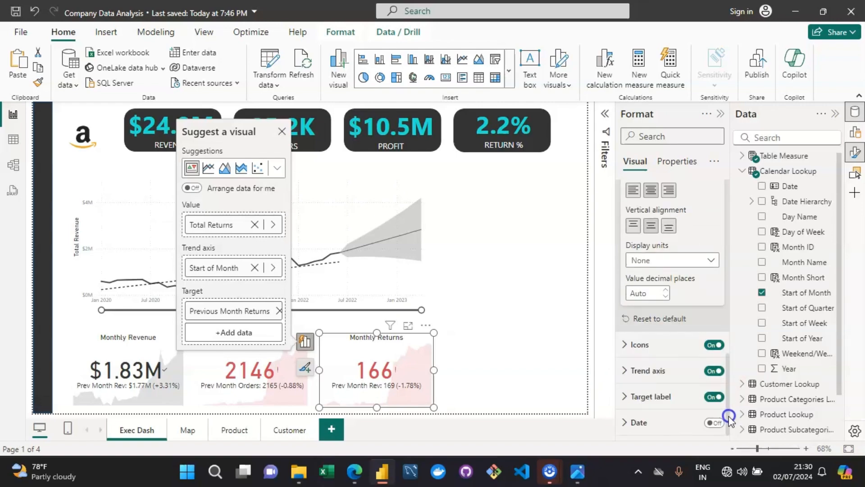
click(637, 398)
drag(730, 375, 723, 420)
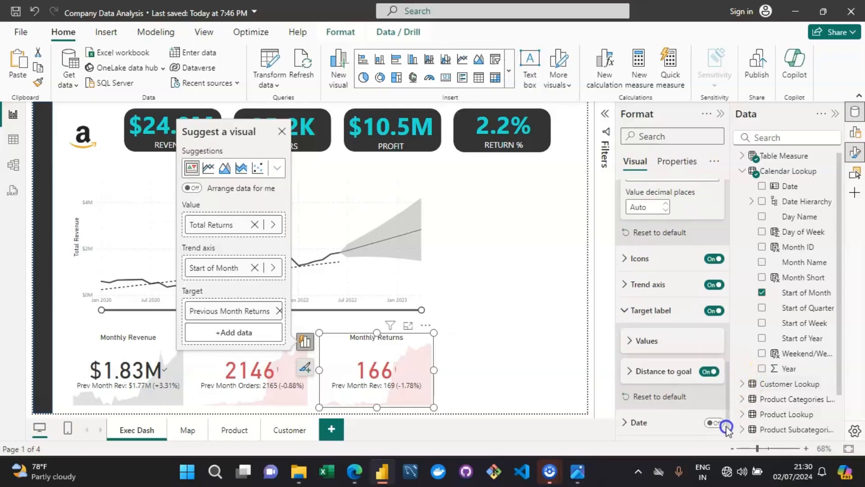
click(629, 341)
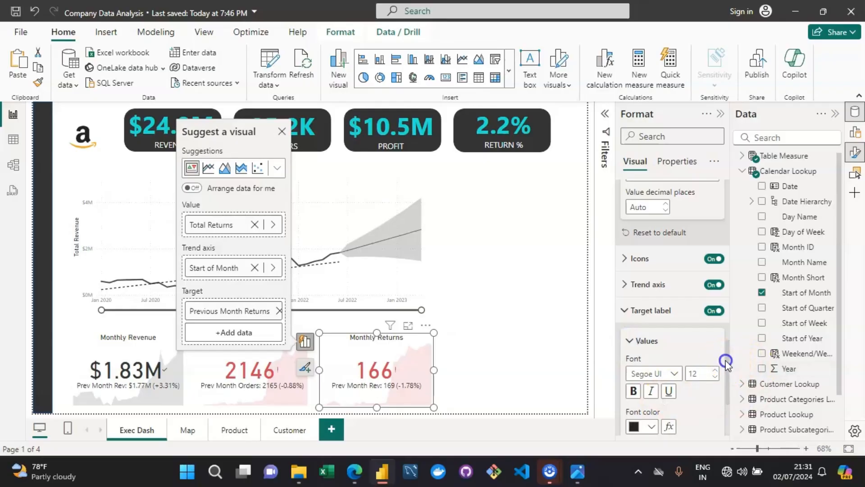
drag(727, 390, 730, 439)
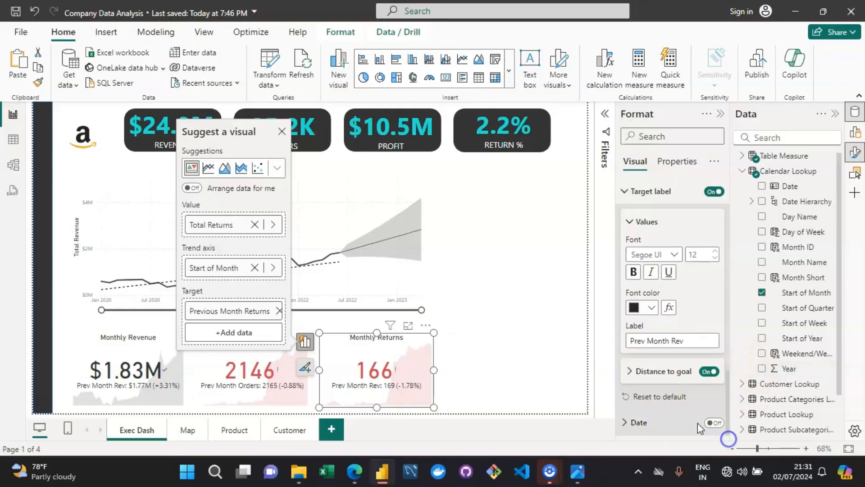
click(689, 341)
key(BackSpace)
text(turns)
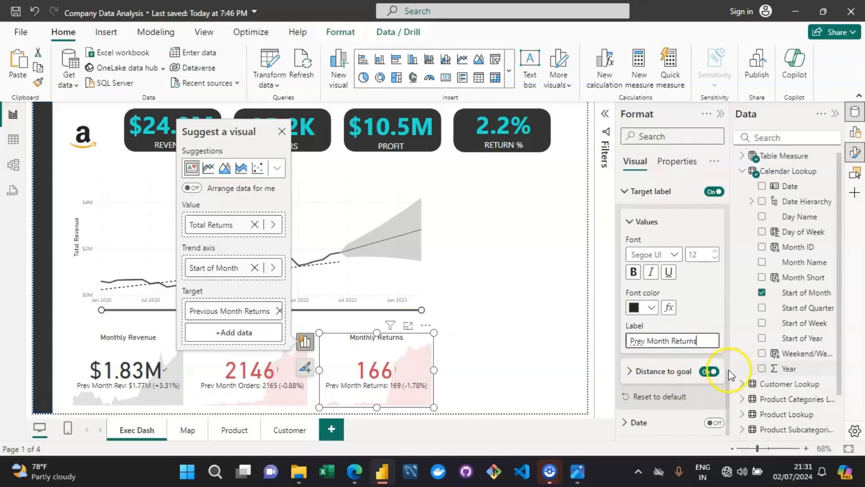
Set the trend axis direction of the Monthly Returns KPI card to "Low is good".
click(631, 374)
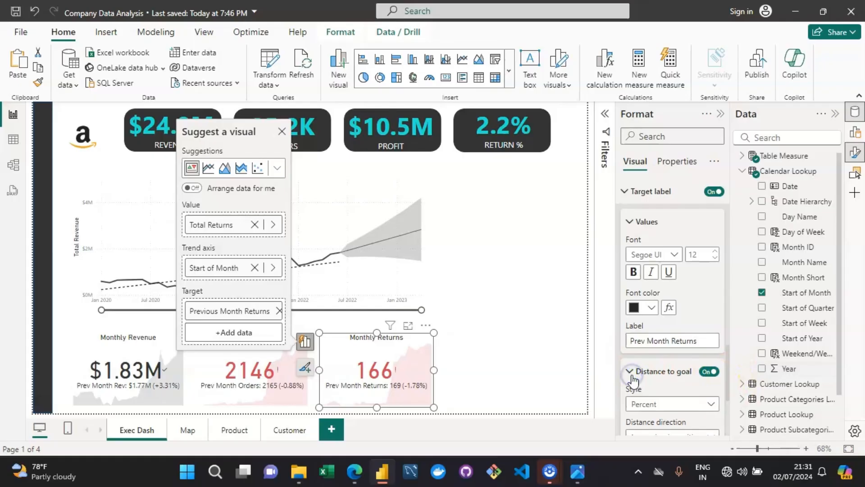
click(725, 379)
drag(728, 380, 729, 359)
click(625, 265)
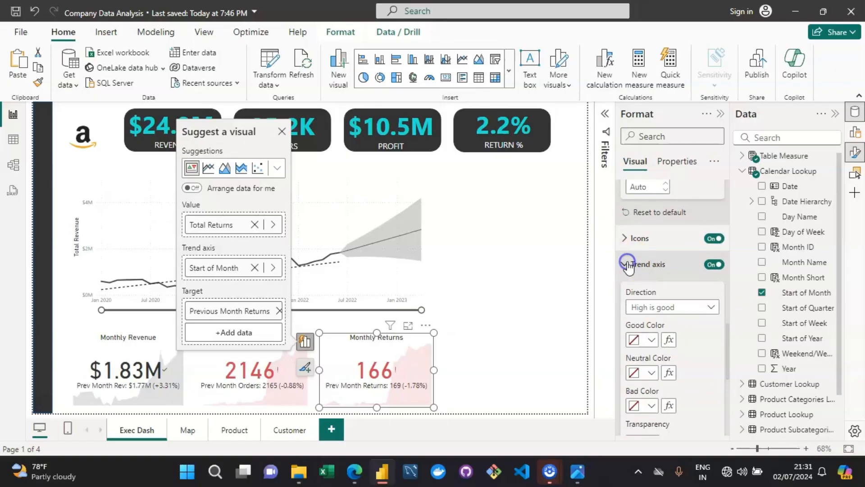
click(692, 308)
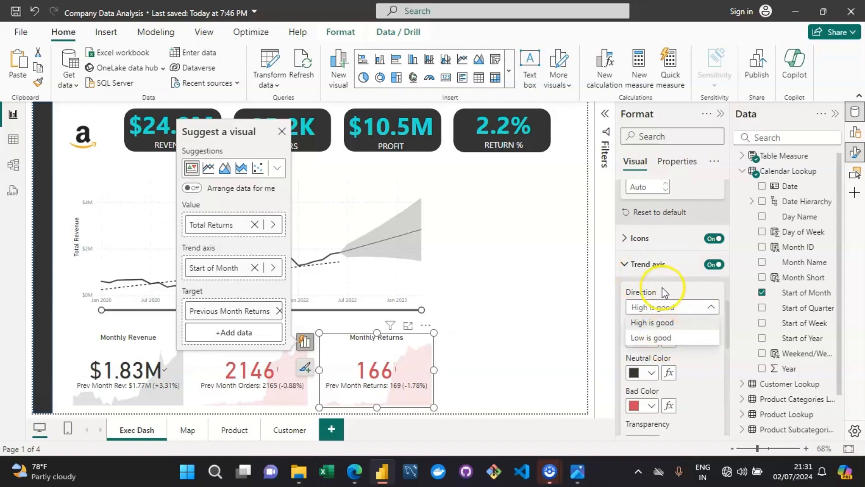
click(660, 339)
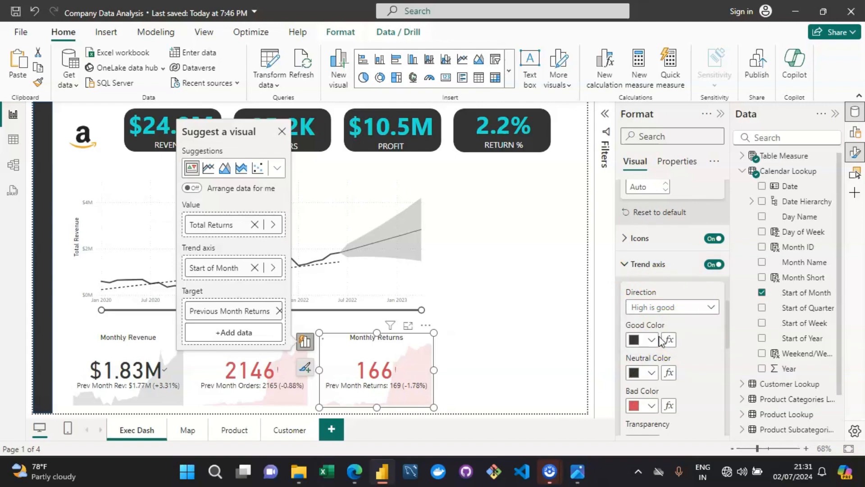
click(500, 355)
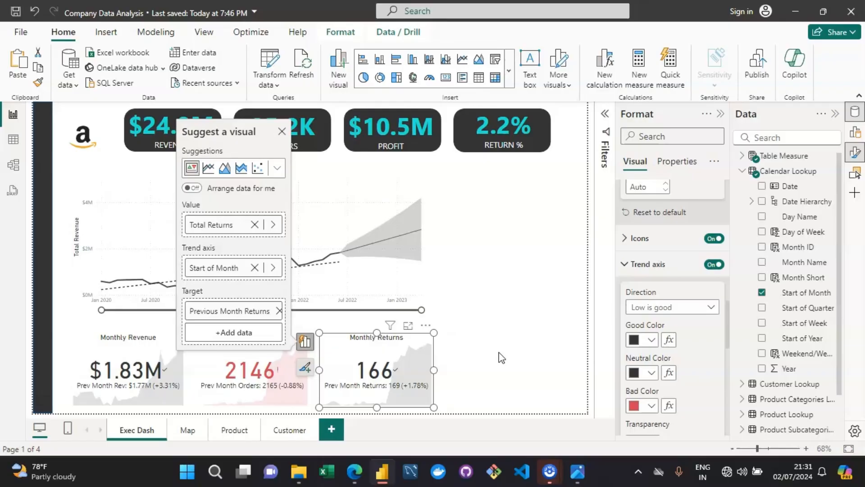
click(413, 353)
click(392, 386)
click(528, 332)
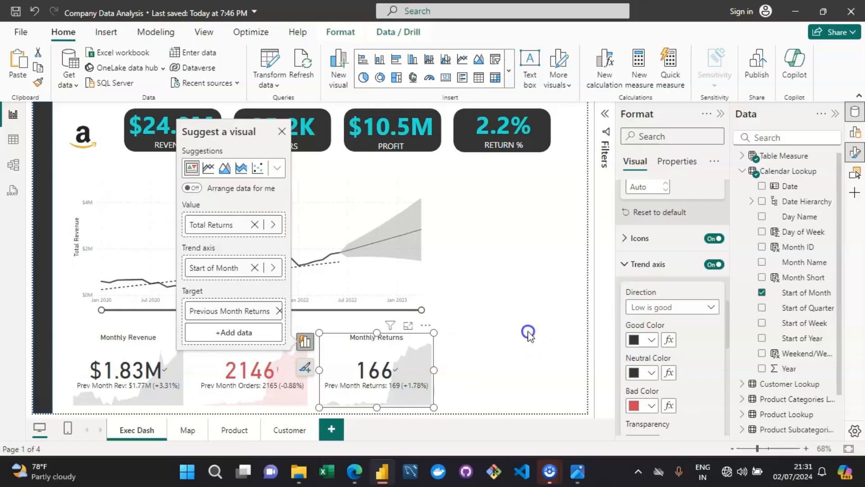
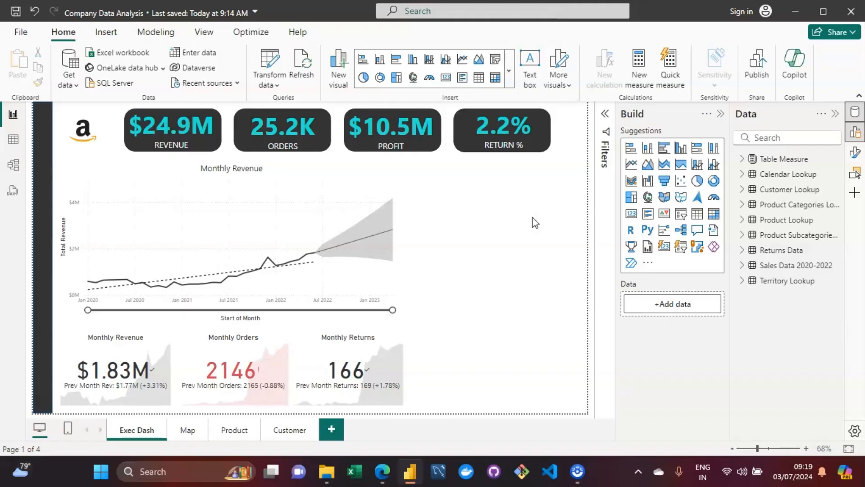
Insert a donut chart beside the Monthly Revenue line chart and shrink it to about half its height.
click(107, 32)
click(227, 82)
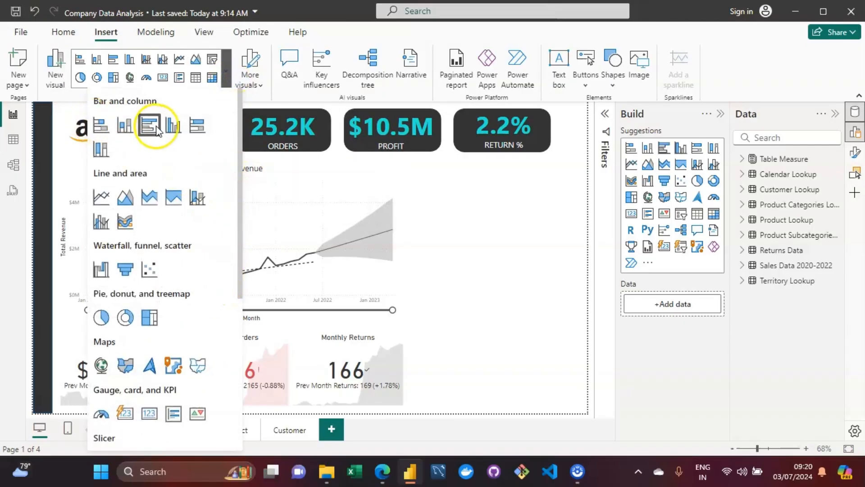
click(125, 318)
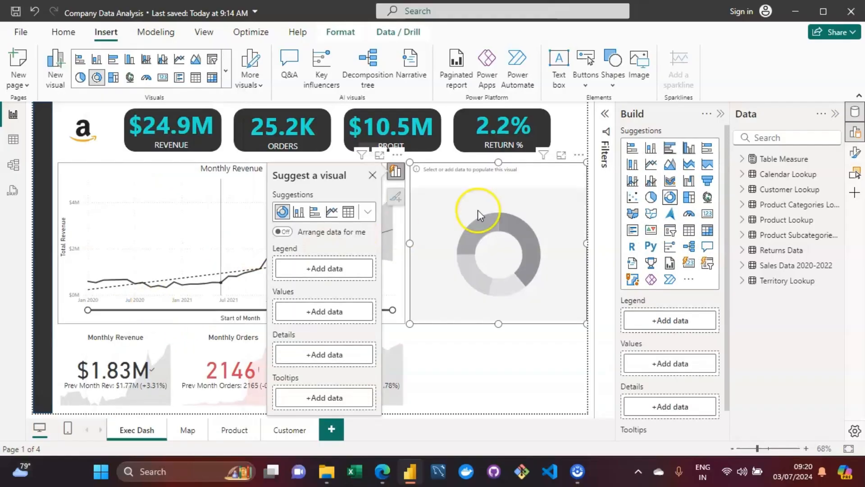
click(541, 191)
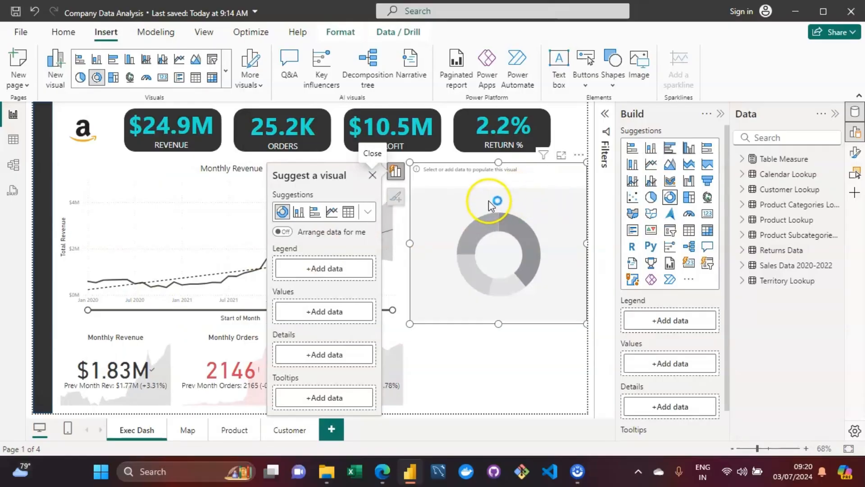
drag(498, 323, 494, 247)
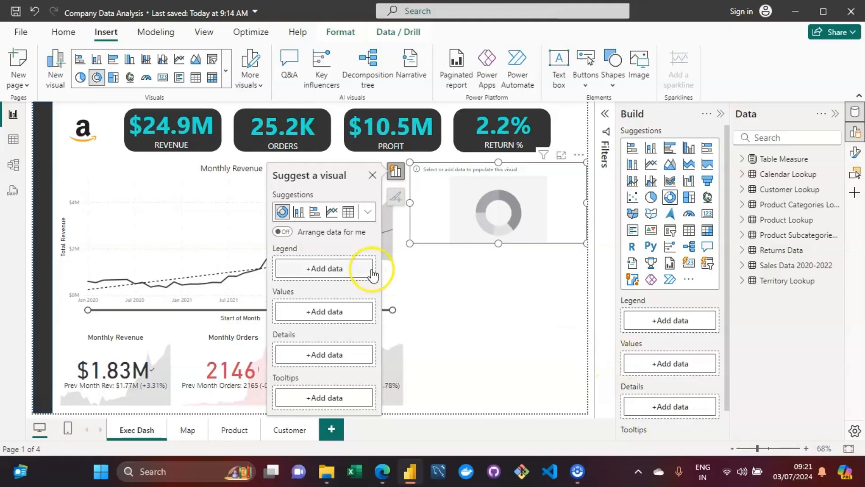
Add the CategoryName field from Product Categories Lookup to the donut chart's legend.
click(306, 272)
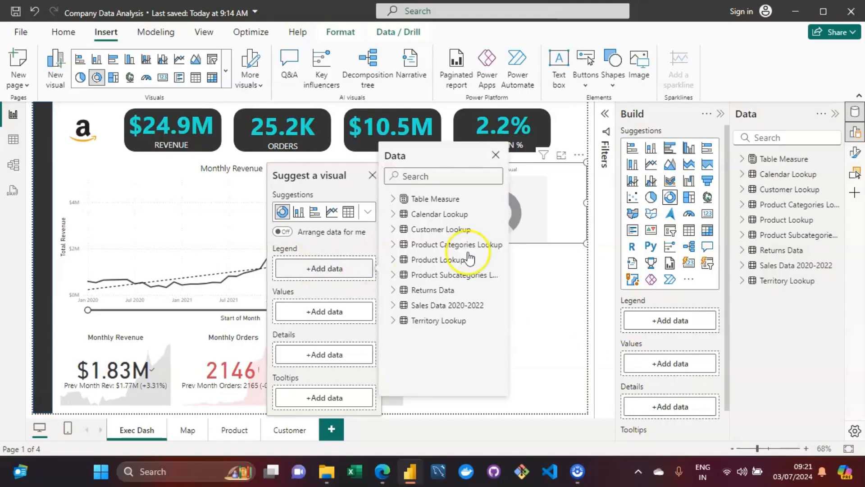
click(435, 178)
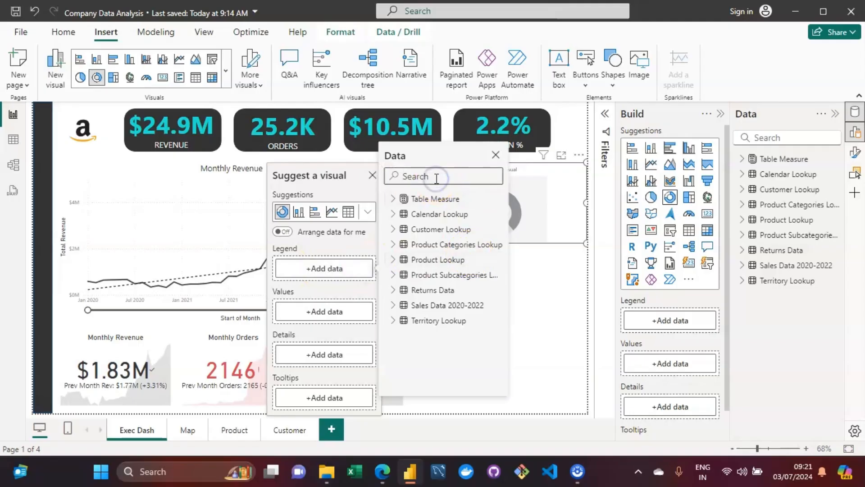
text(product)
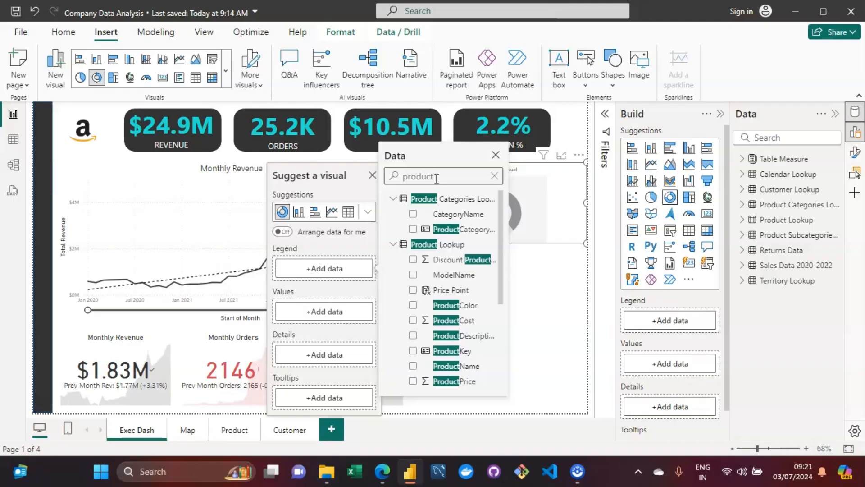
text( loo)
key(BackSpace)
key(BackSpace)
key(BackSpace)
key(BackSpace)
text(cate)
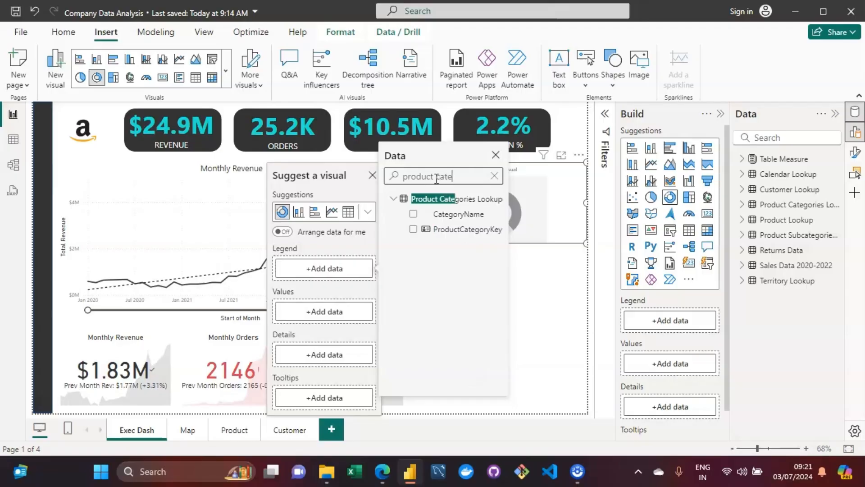
click(414, 215)
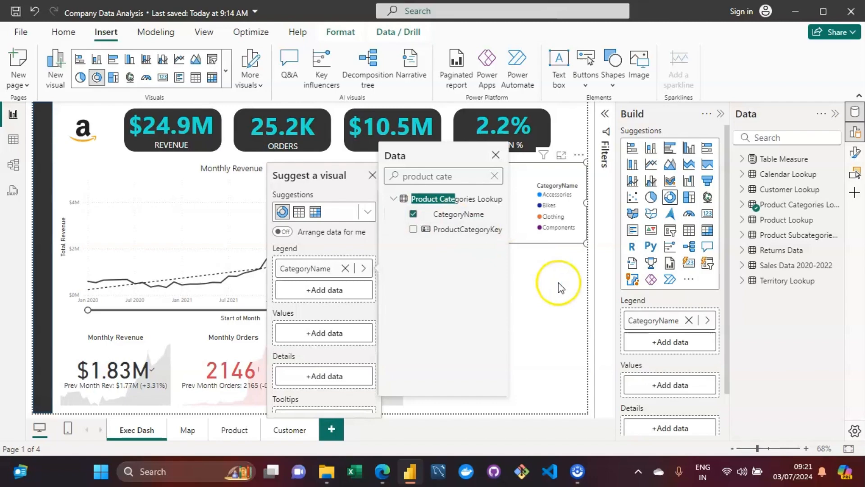
click(546, 276)
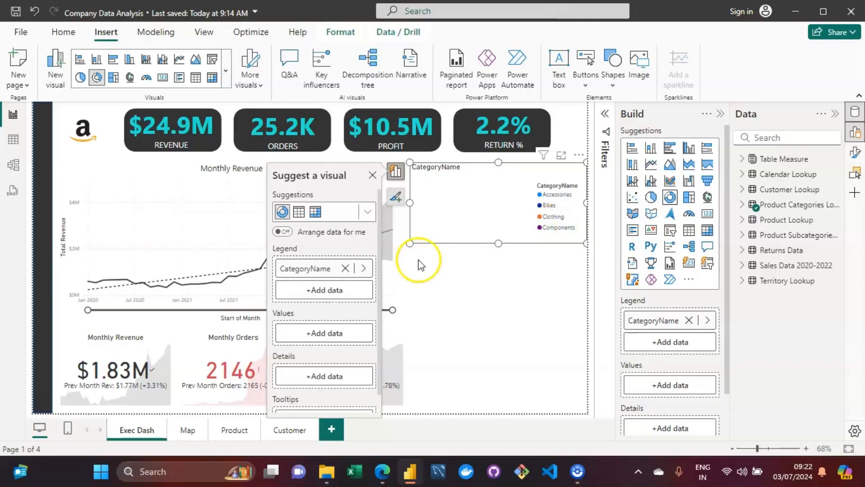
Add the Total Orders measure to the donut chart's values.
click(332, 332)
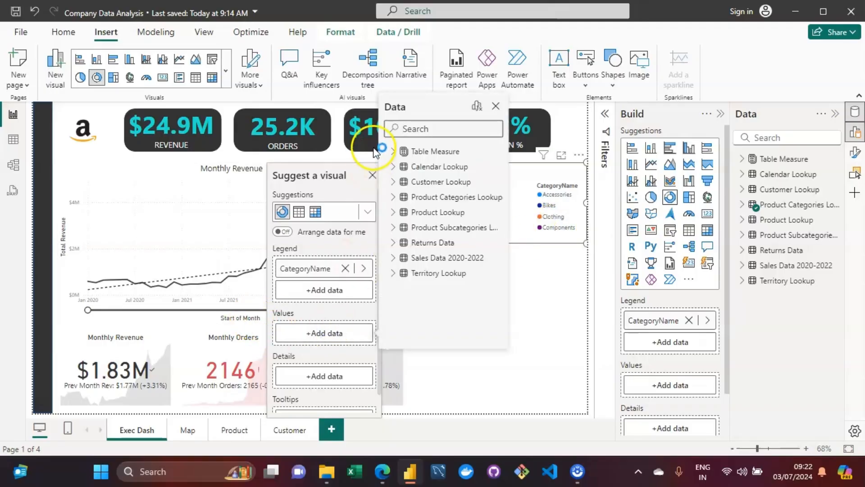
click(418, 128)
text(o)
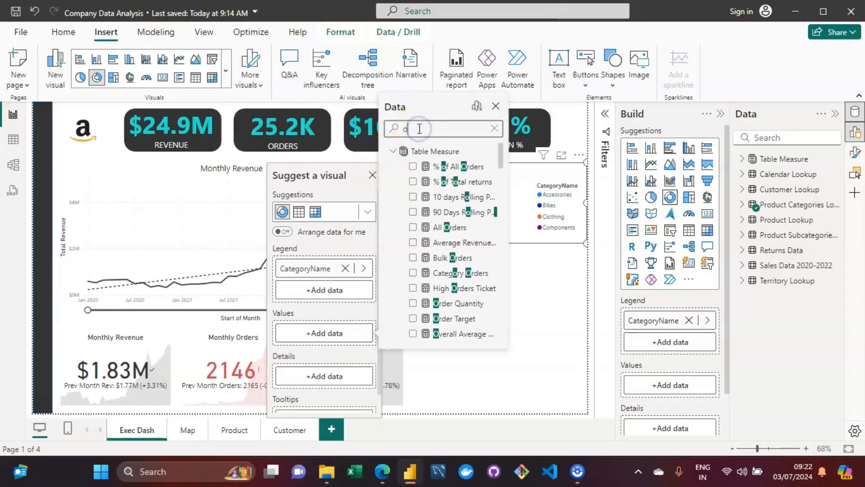
text(rders)
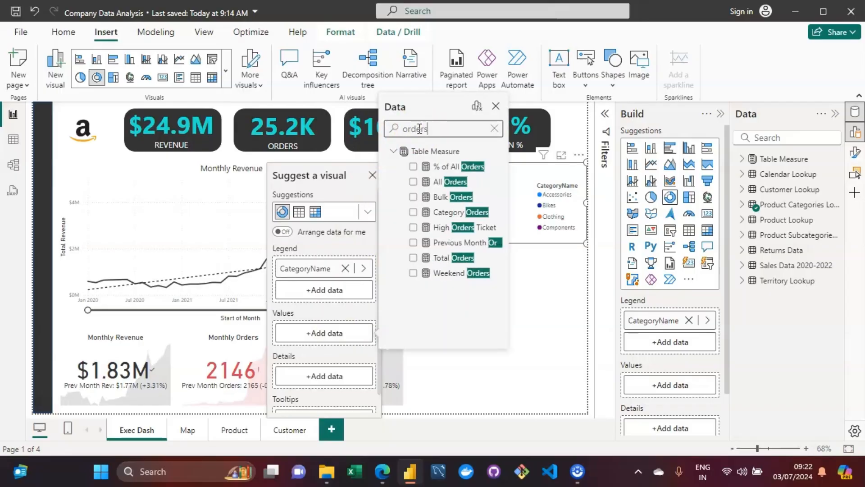
click(422, 266)
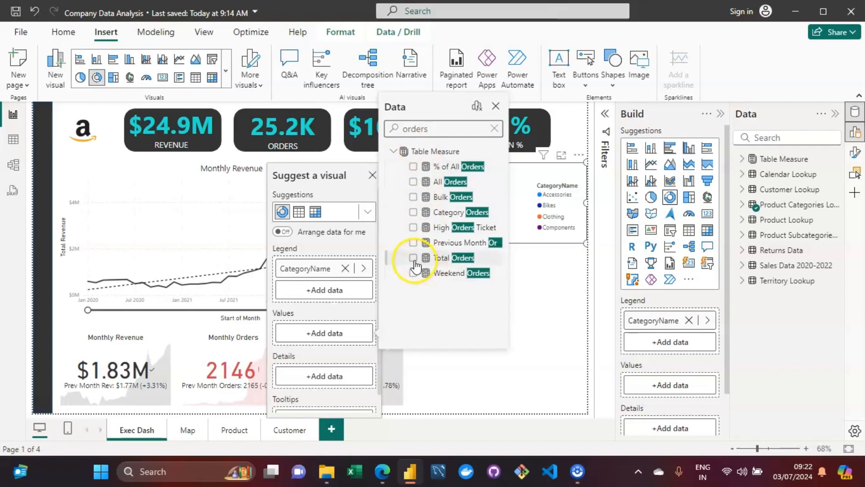
click(413, 259)
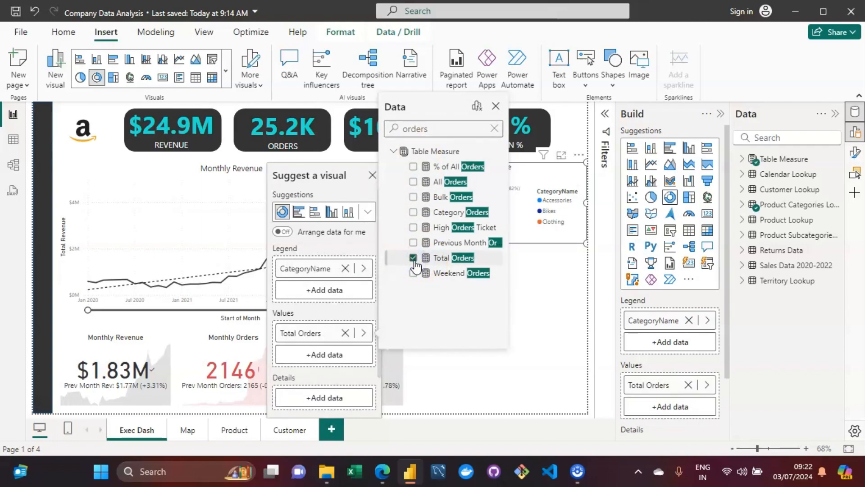
click(551, 306)
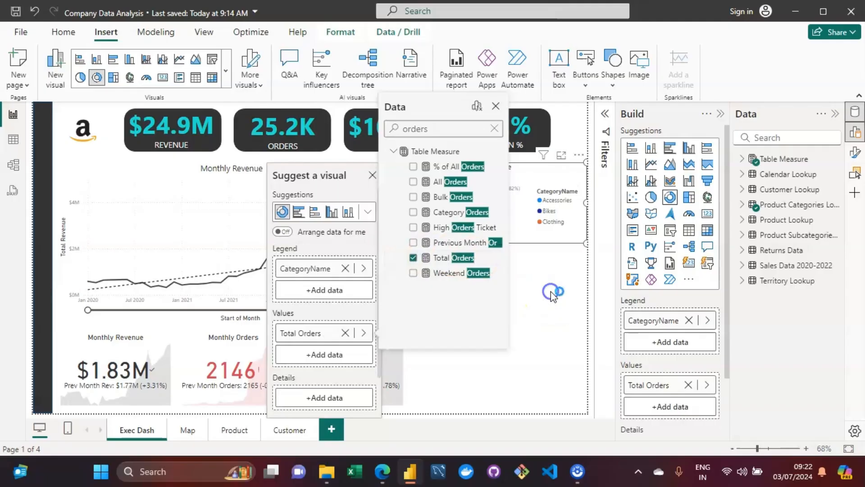
click(510, 287)
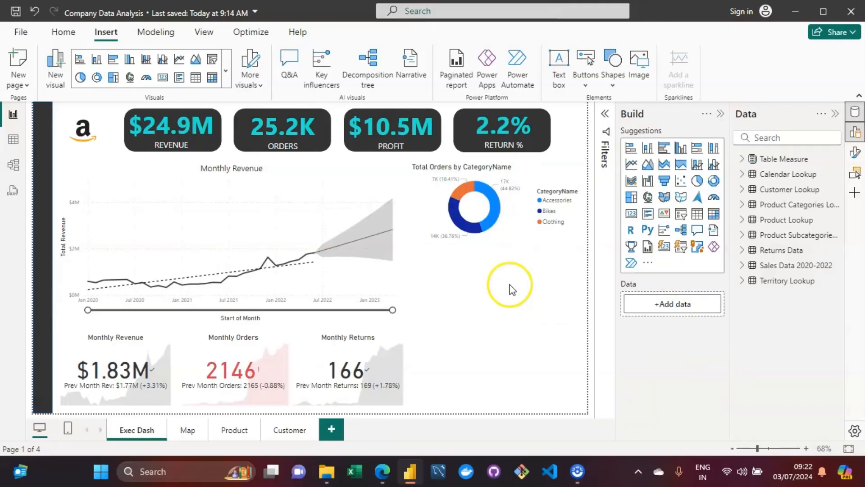
click(534, 209)
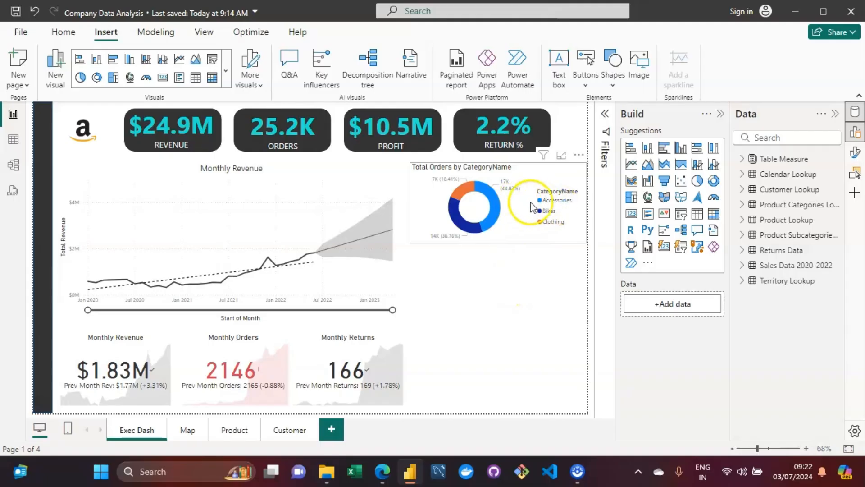
Make the Total Orders by CategoryName donut chart slightly taller by extending its lower edge.
click(488, 201)
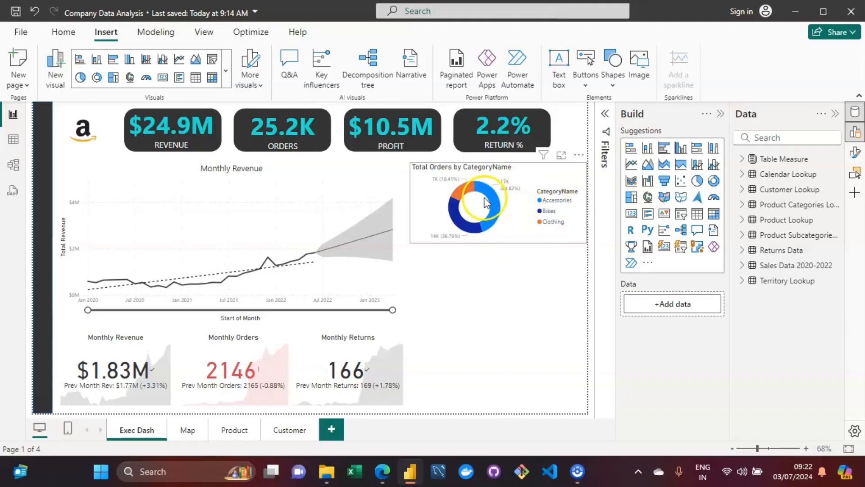
click(545, 202)
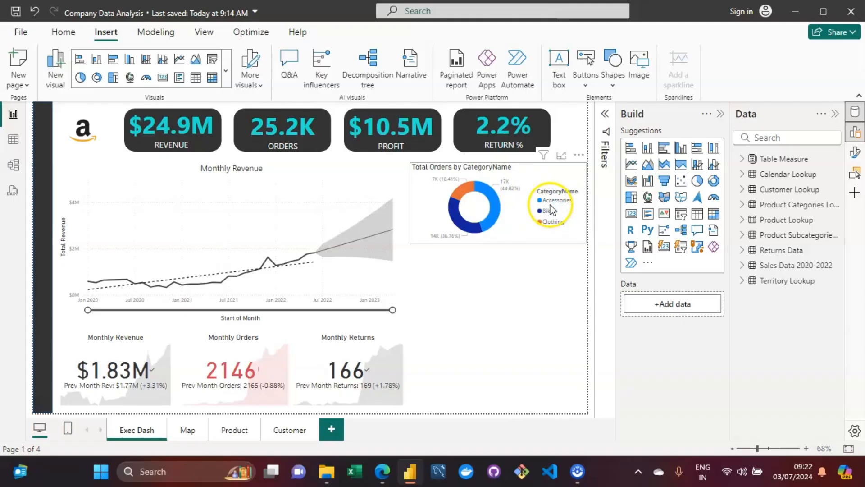
click(512, 214)
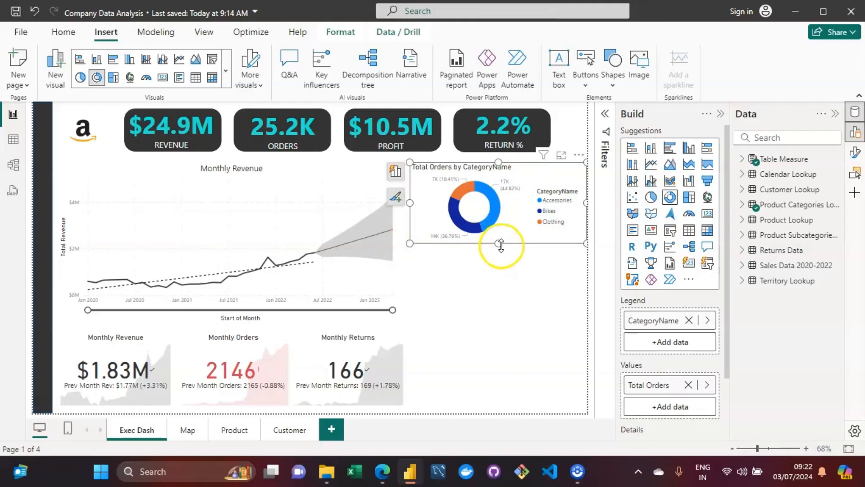
drag(496, 244, 501, 256)
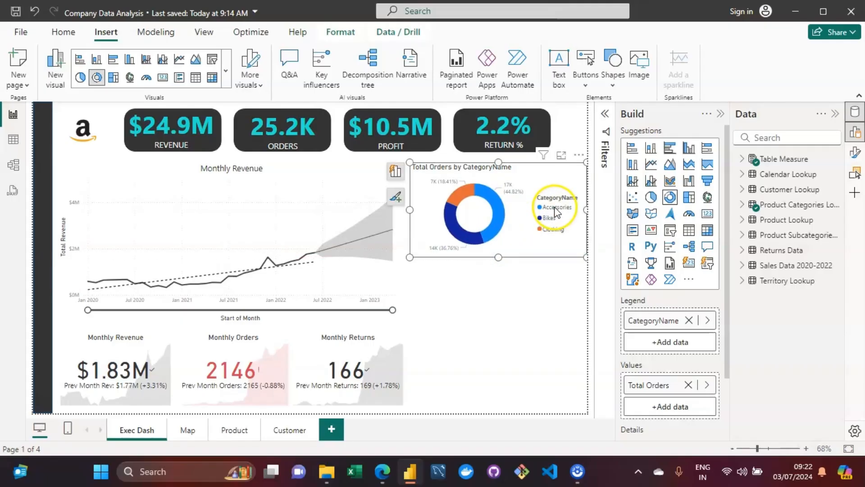
Convert the Total Orders by CategoryName donut chart to a clustered bar chart.
mouse_move(499, 221)
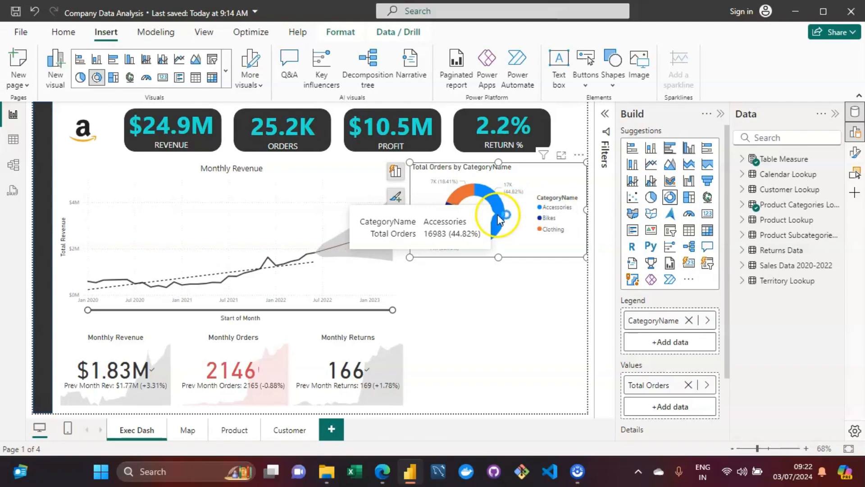
mouse_move(460, 201)
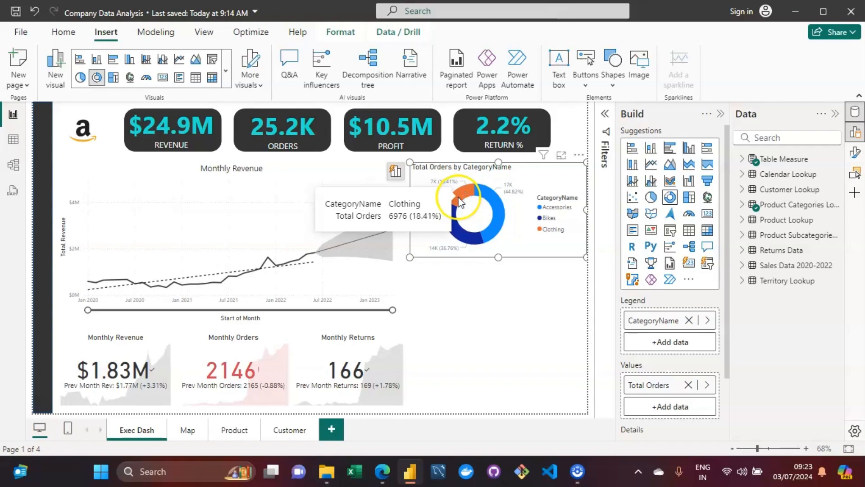
mouse_move(501, 193)
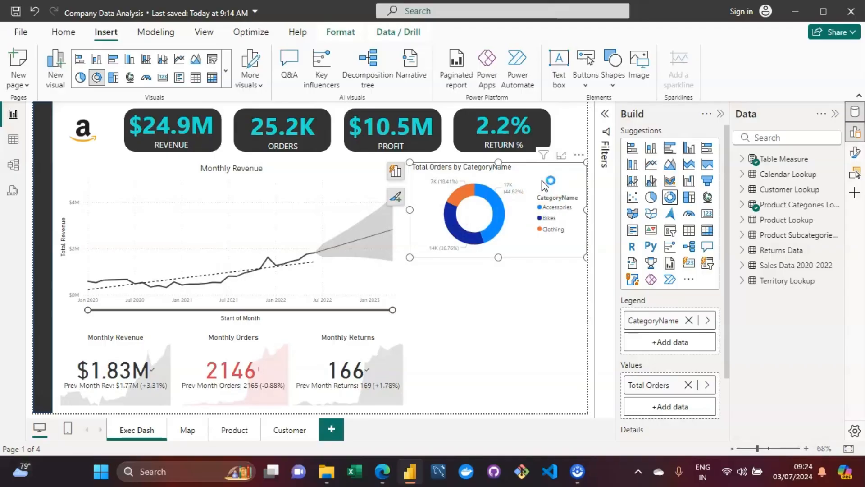
click(397, 173)
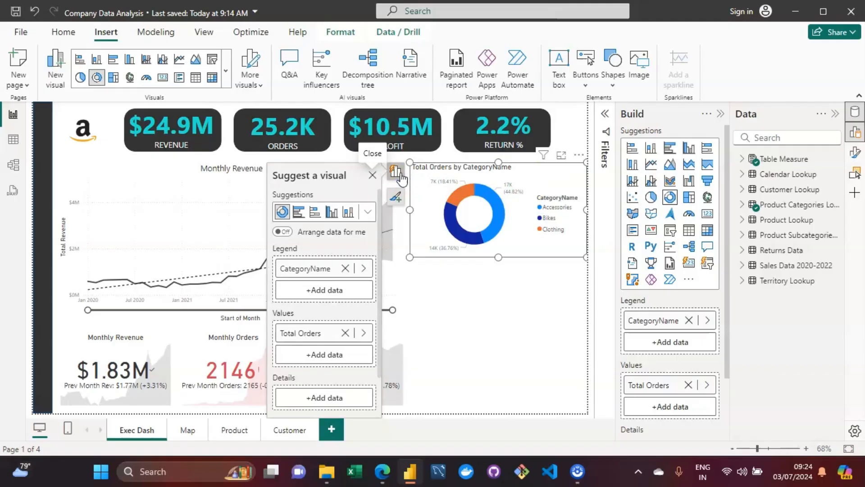
click(299, 213)
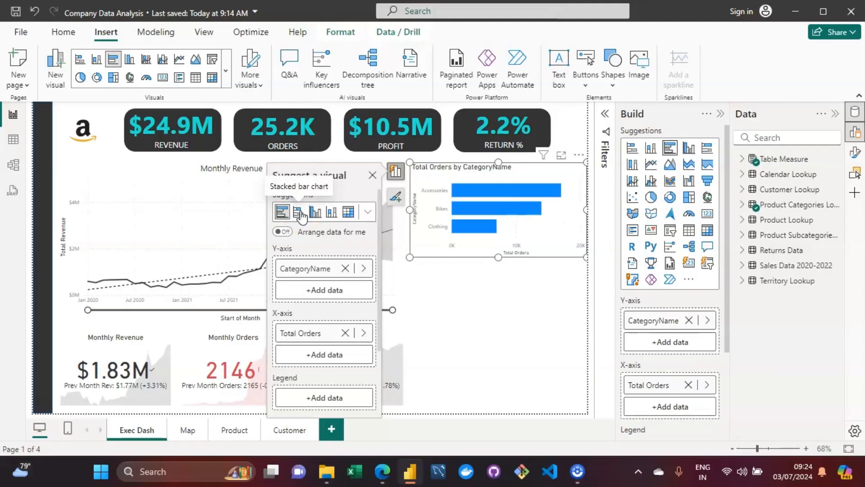
mouse_move(537, 191)
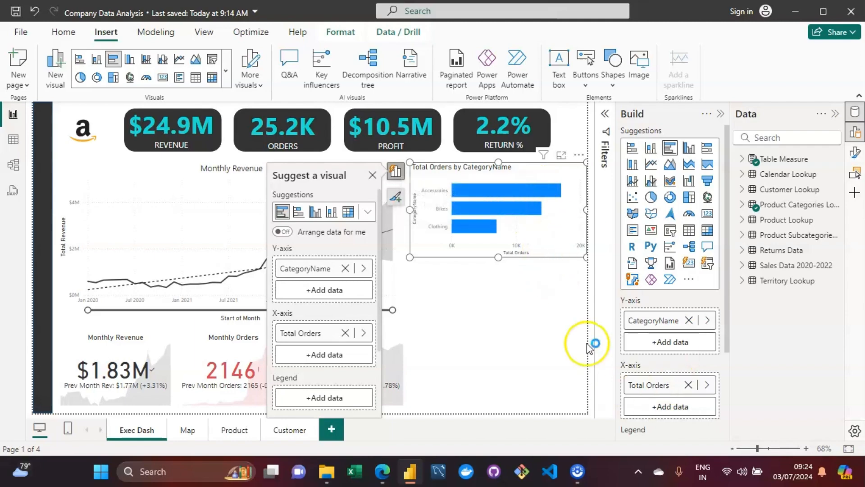
mouse_move(526, 220)
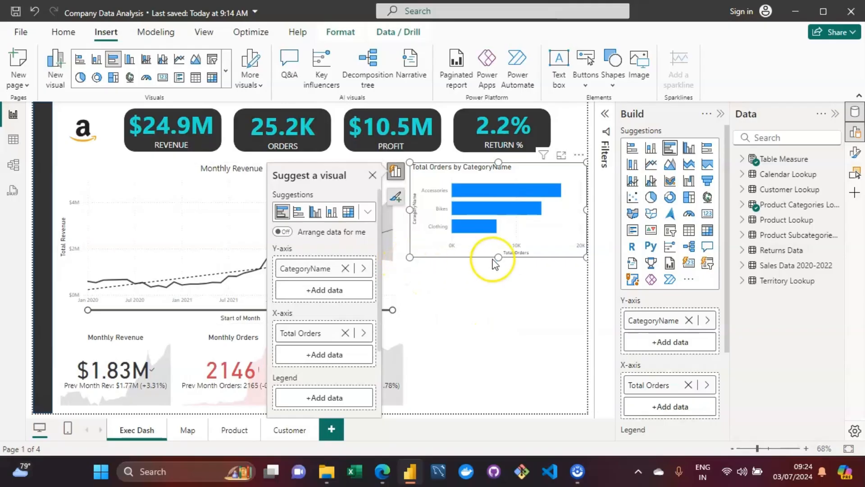
mouse_move(496, 258)
mouse_down()
mouse_move(501, 263)
mouse_move(499, 257)
mouse_up()
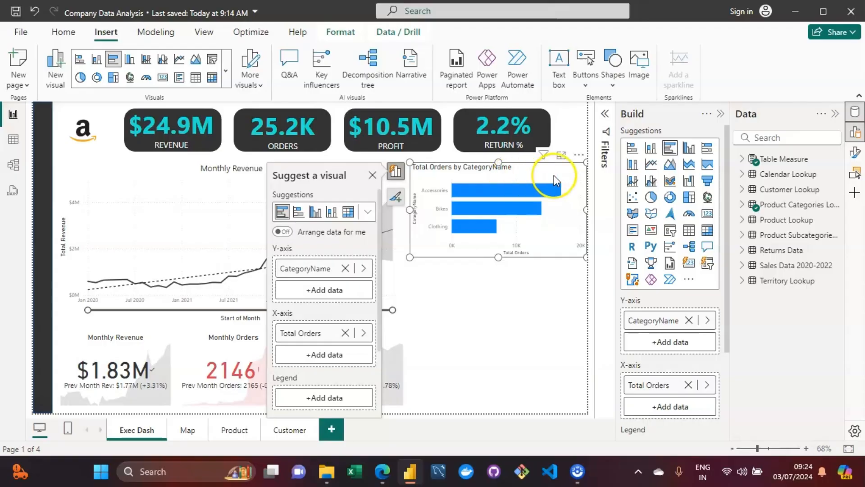
Try to delete the bar chart's Y-axis title, and undo the deletion.
double_click(527, 178)
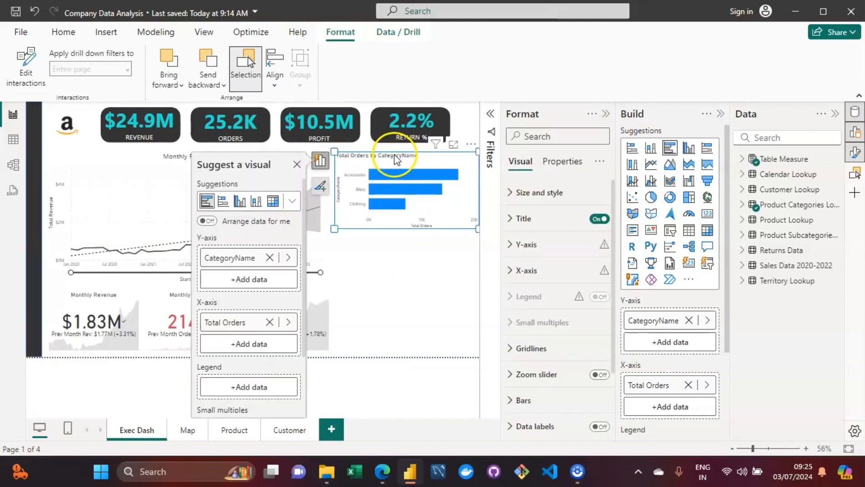
click(338, 189)
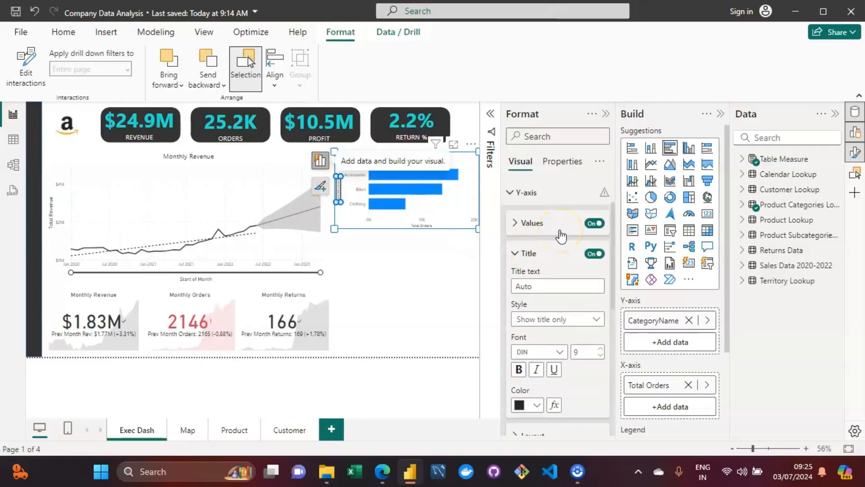
key(Delete)
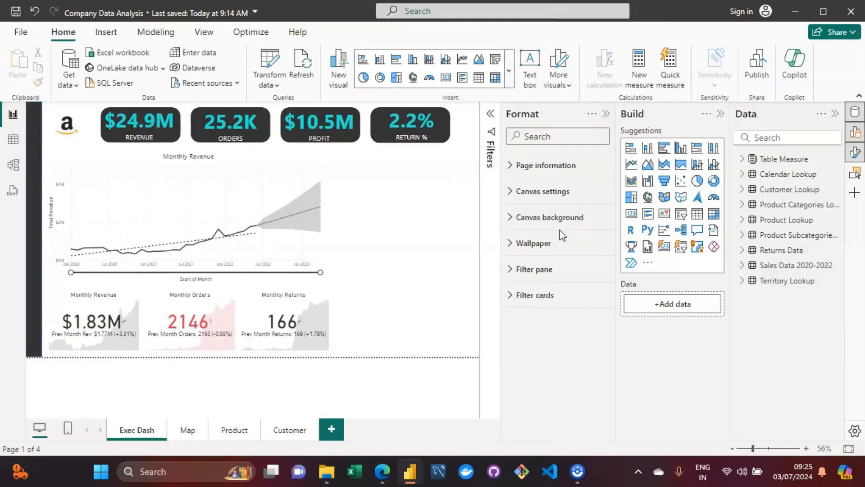
key(ctrl+z)
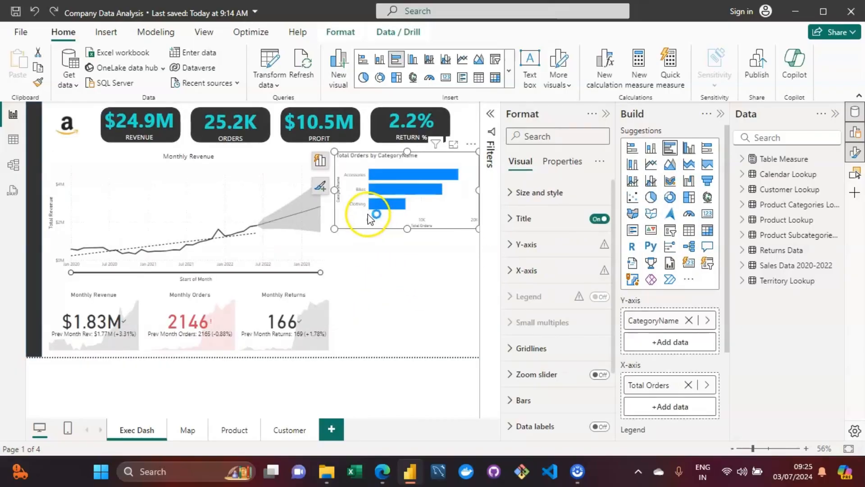
Turn off the Y-axis title of the Total Orders by CategoryName bar chart.
click(427, 161)
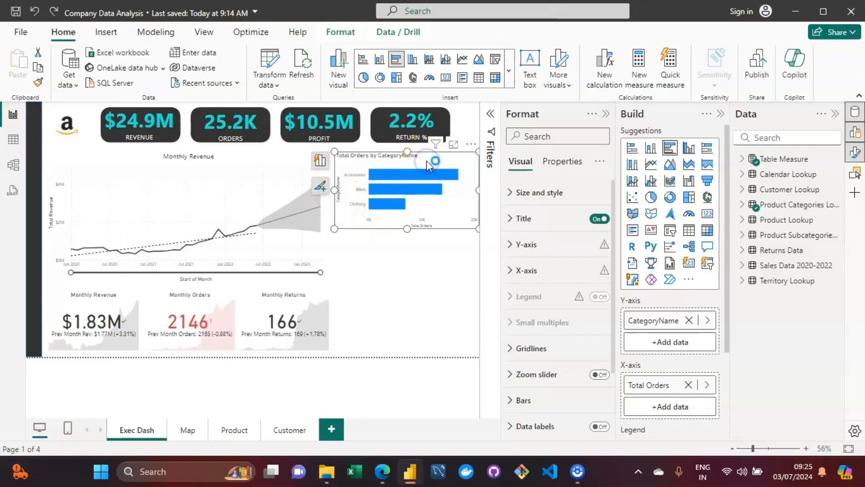
click(339, 198)
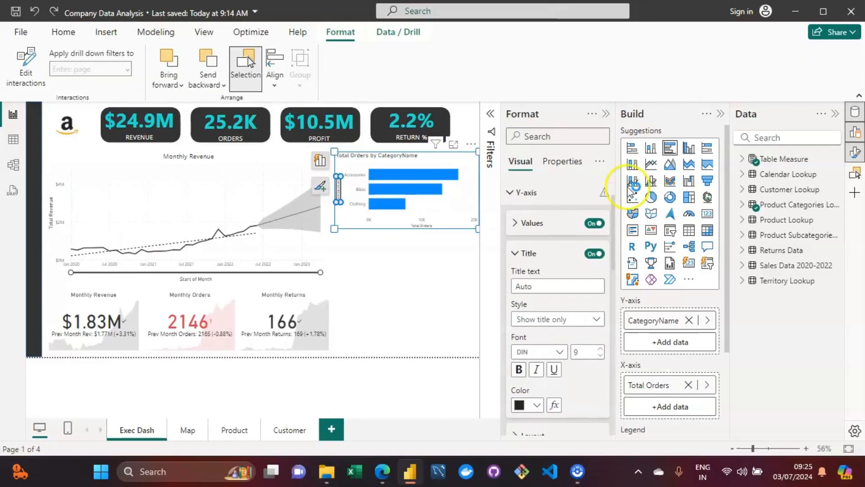
click(594, 254)
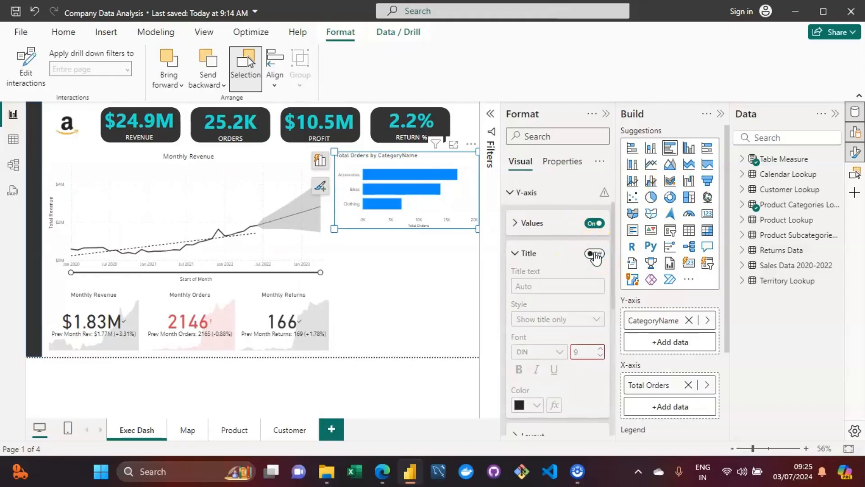
Turn off the X-axis title and the X-axis values of the Total Orders by CategoryName bar chart.
click(422, 225)
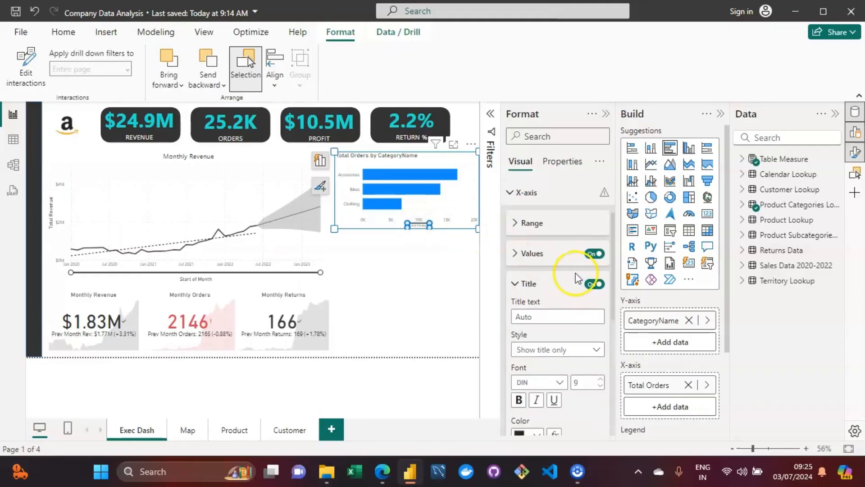
click(393, 157)
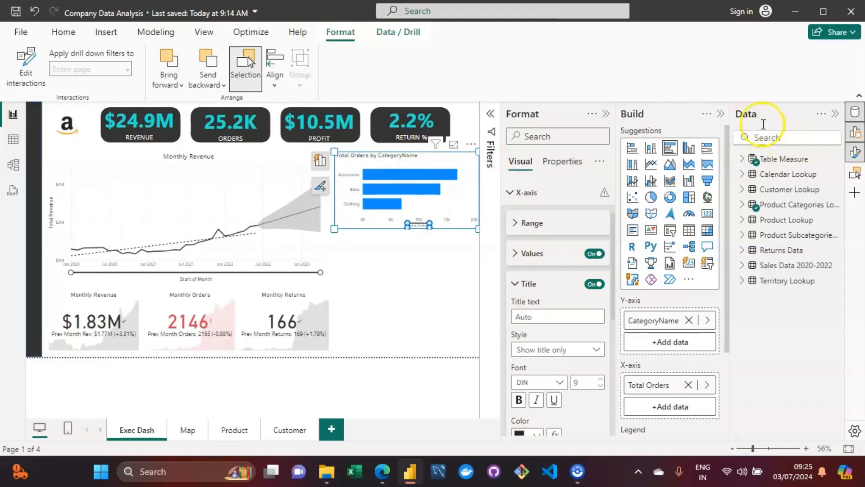
click(720, 113)
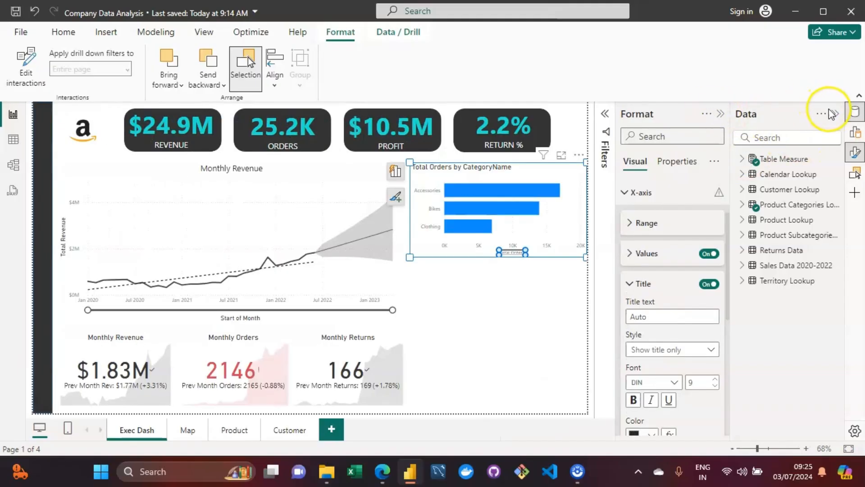
click(835, 113)
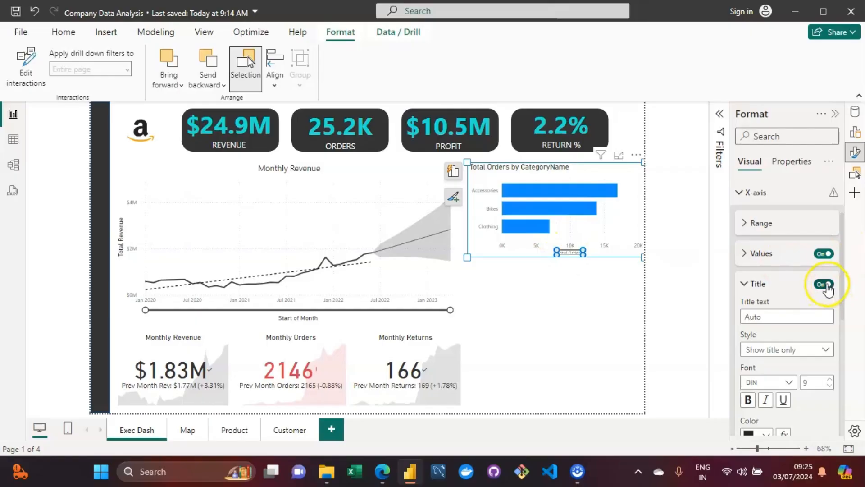
click(825, 284)
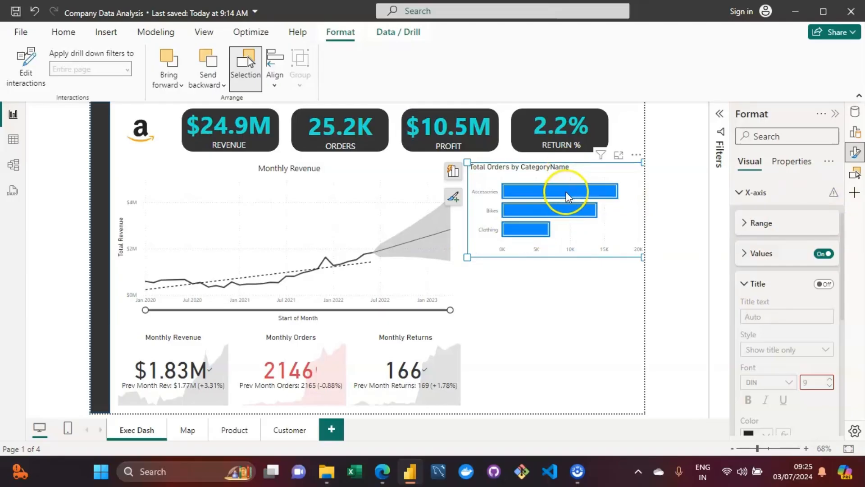
click(823, 254)
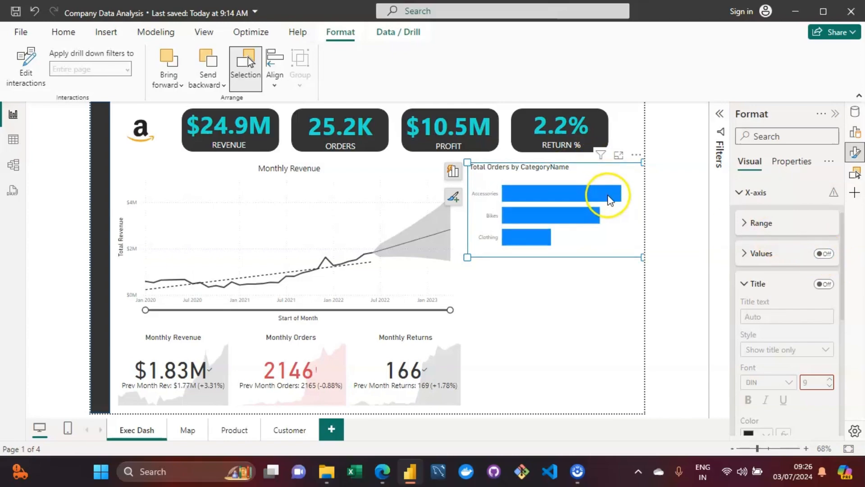
Add data labels to the Total Orders bars and set their position to Outside end.
right_click(575, 194)
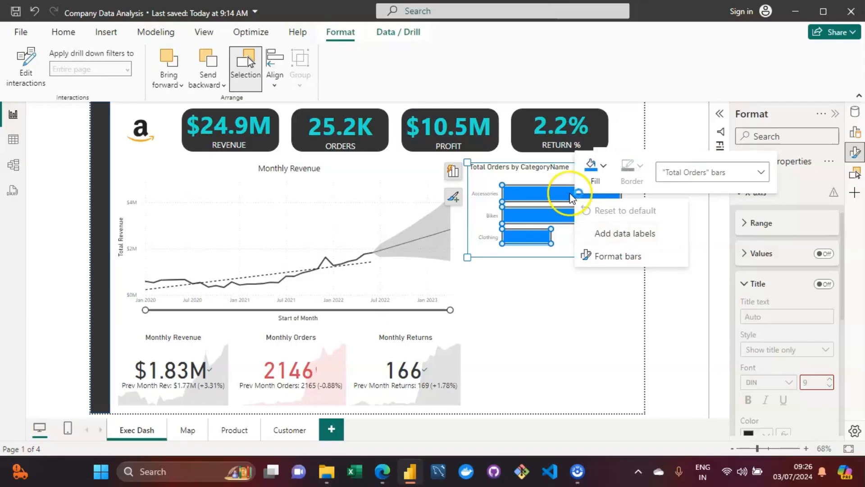
click(636, 242)
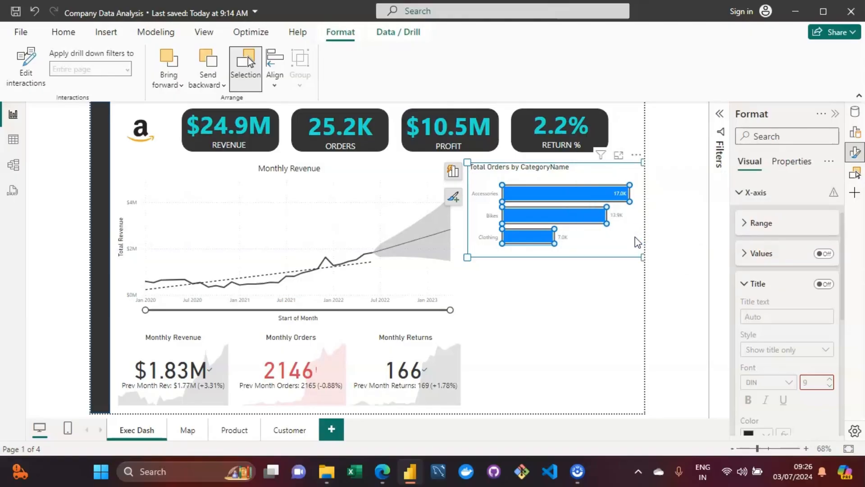
click(620, 193)
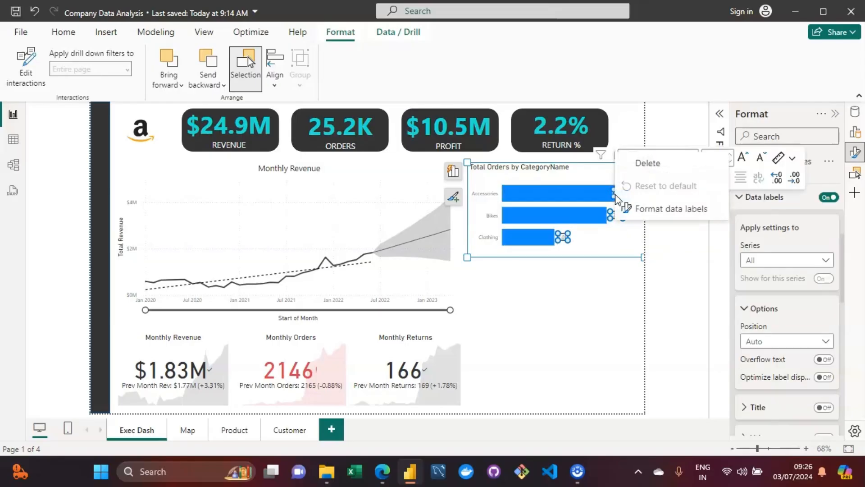
right_click(617, 198)
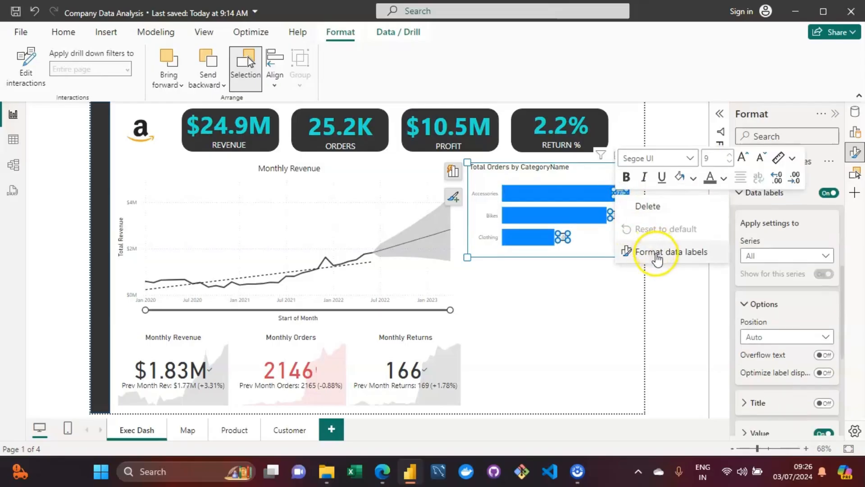
click(657, 254)
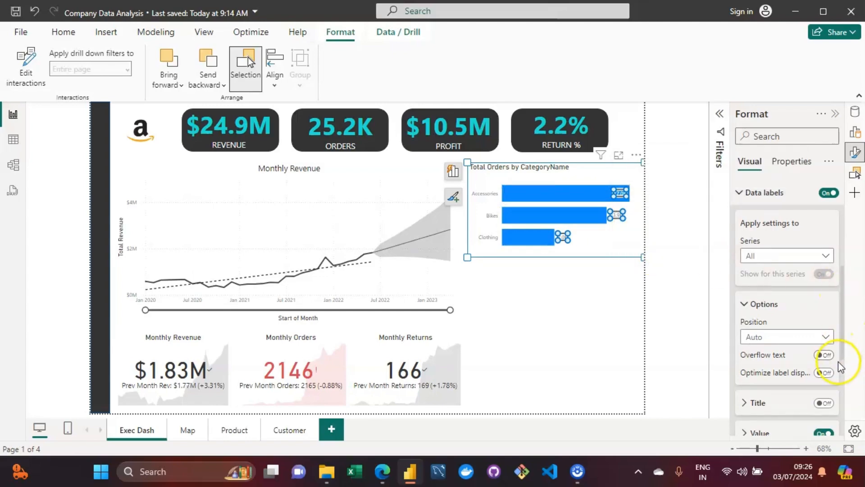
click(827, 337)
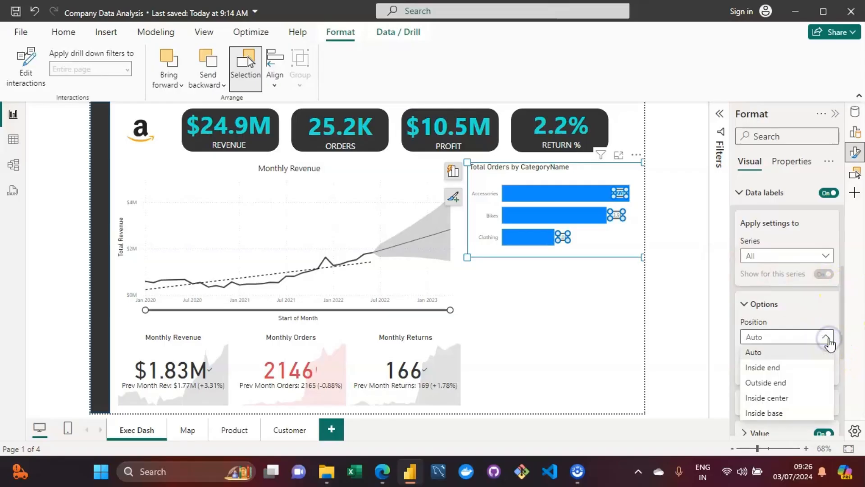
click(774, 382)
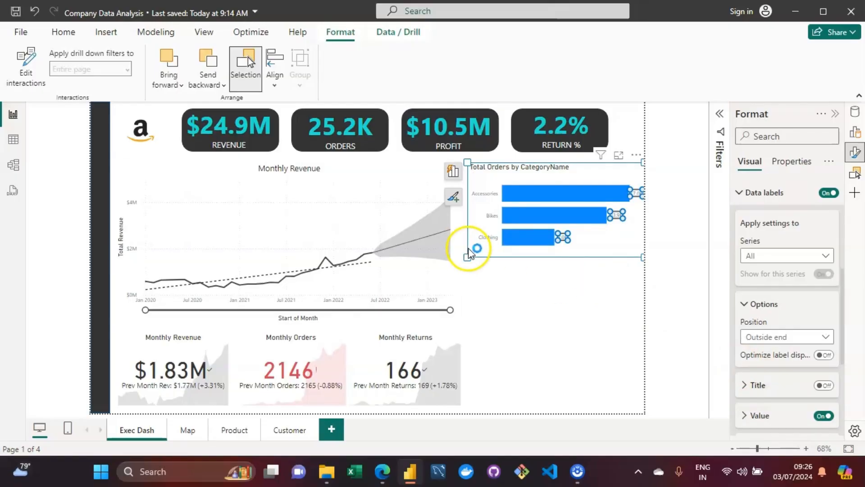
Nudge the Total Orders by CategoryName bar chart slightly left, up against the Monthly Revenue chart.
click(459, 234)
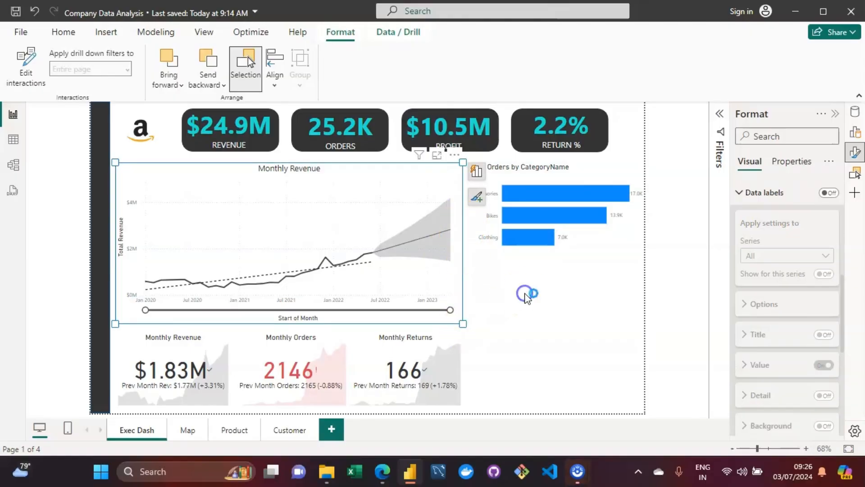
click(634, 205)
drag(634, 205, 627, 205)
click(591, 365)
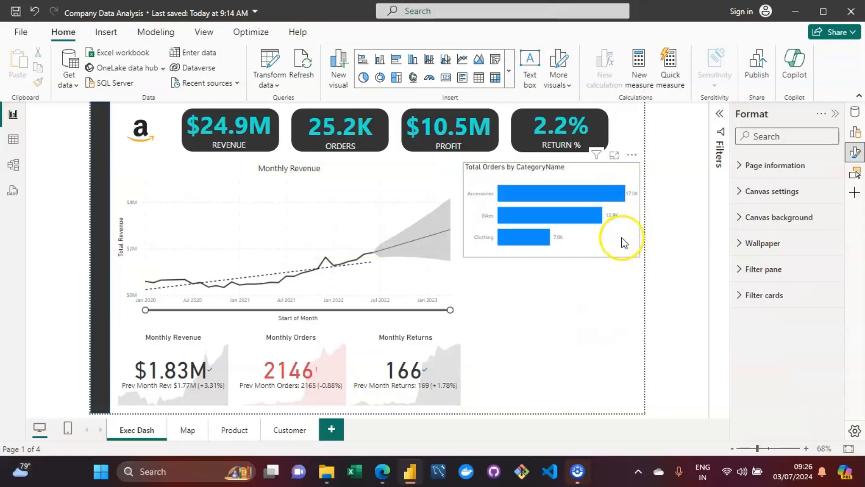
click(625, 242)
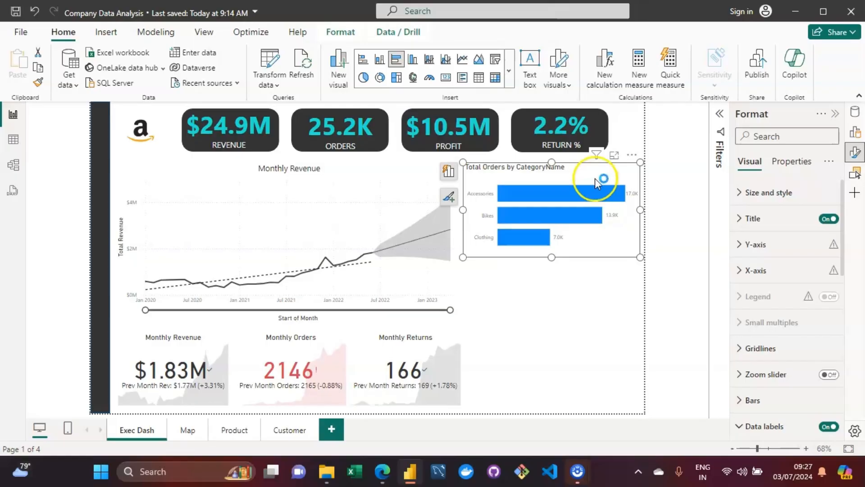
Change the title text of the Total Orders by CategoryName bar chart to ORDERS BY CATEGORY.
click(532, 171)
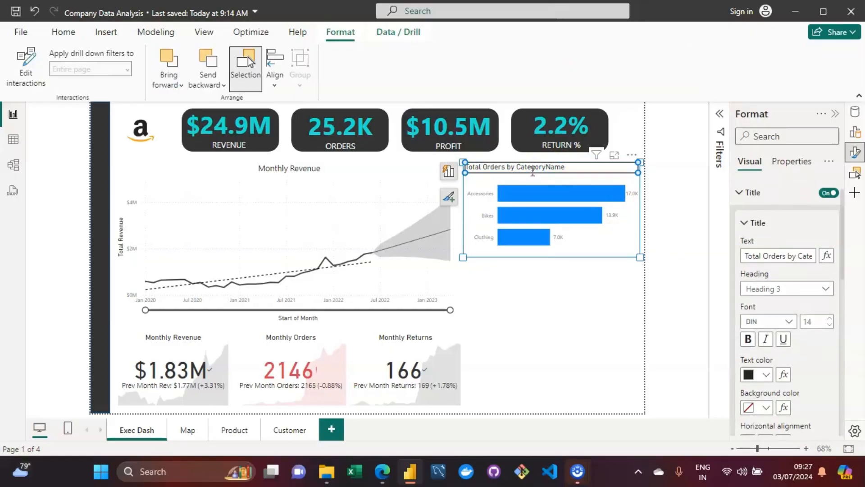
click(773, 257)
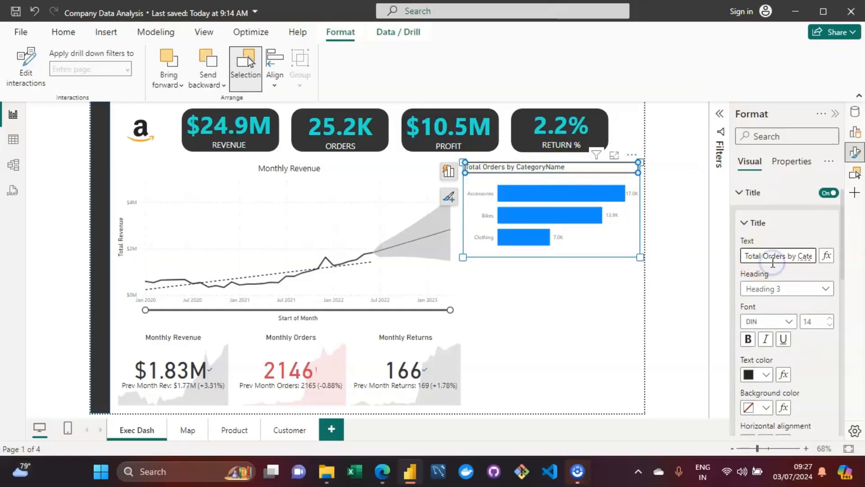
key(ctrl+a)
key(BackSpace)
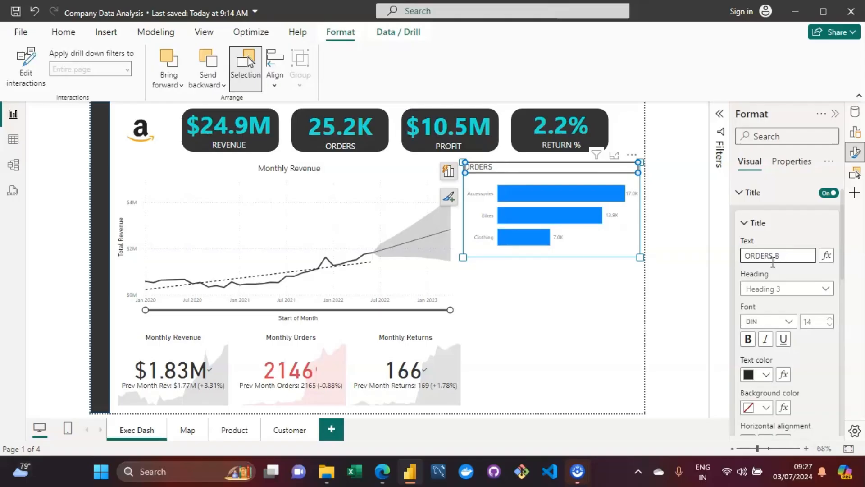
text(GORY)
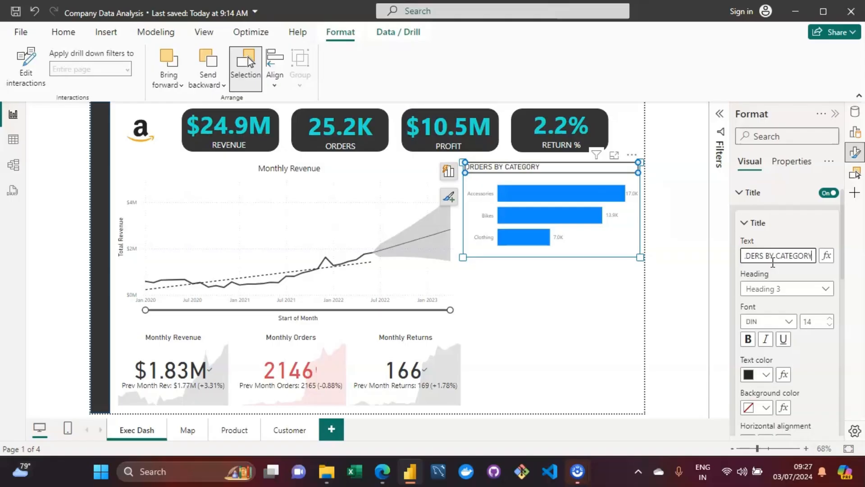
Set the font of the ORDERS BY CATEGORY chart title to Segoe UI.
click(846, 263)
drag(845, 262, 843, 281)
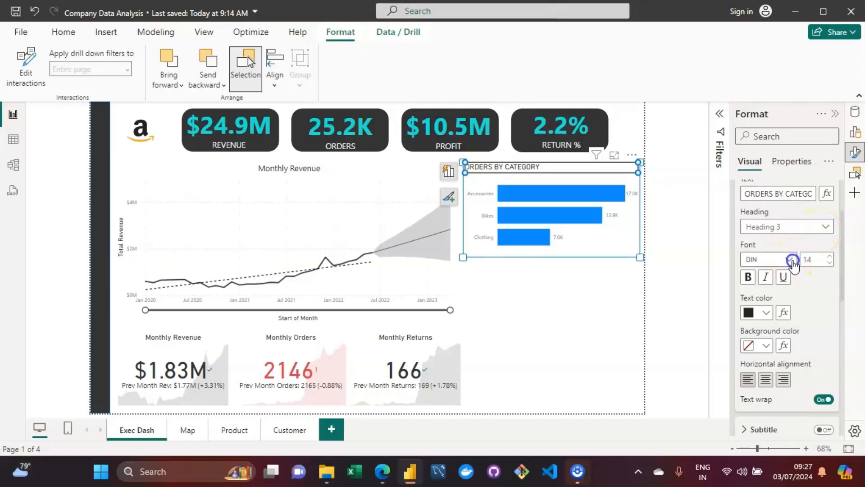
click(790, 260)
key(s)
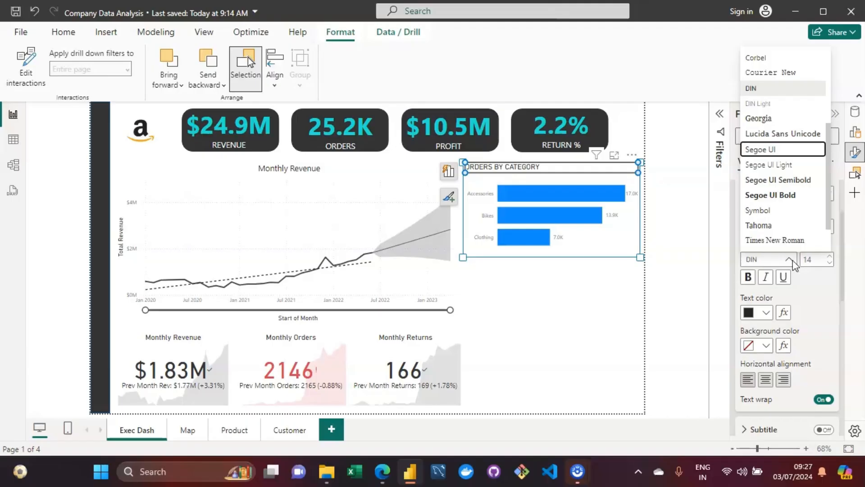
click(778, 152)
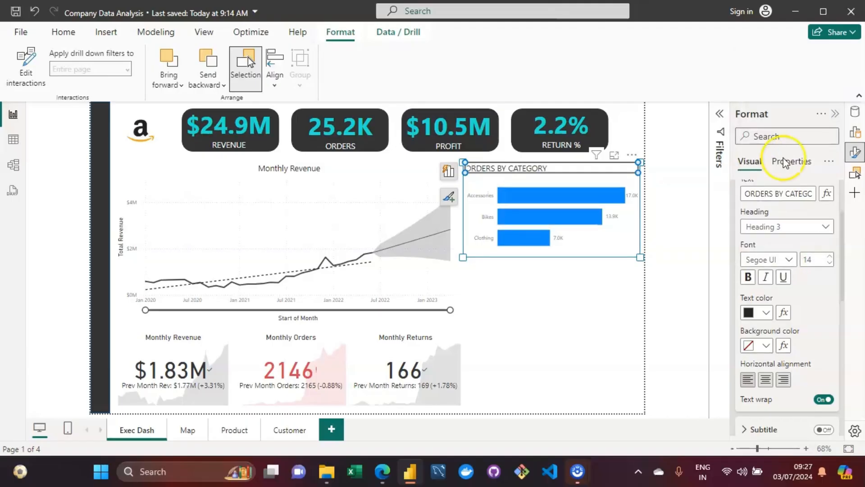
Reduce the ORDERS BY CATEGORY title's font size to 10 and center it horizontally.
click(830, 262)
click(830, 262)
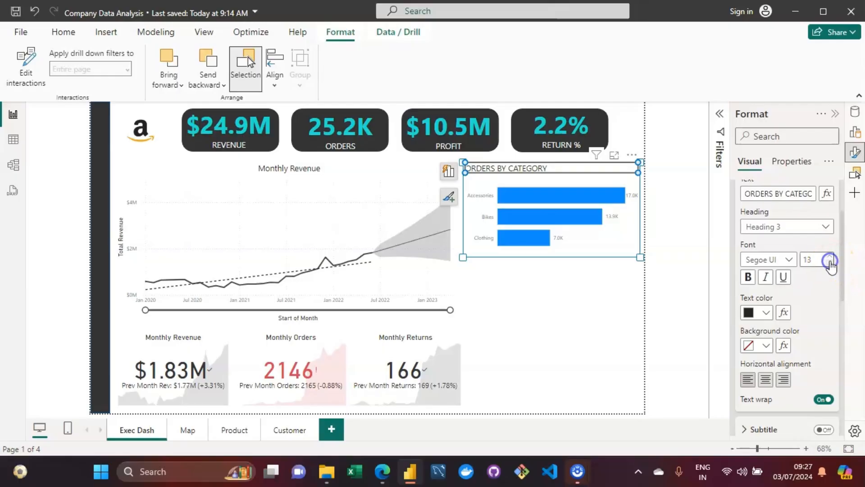
click(830, 262)
click(830, 262)
click(830, 262)
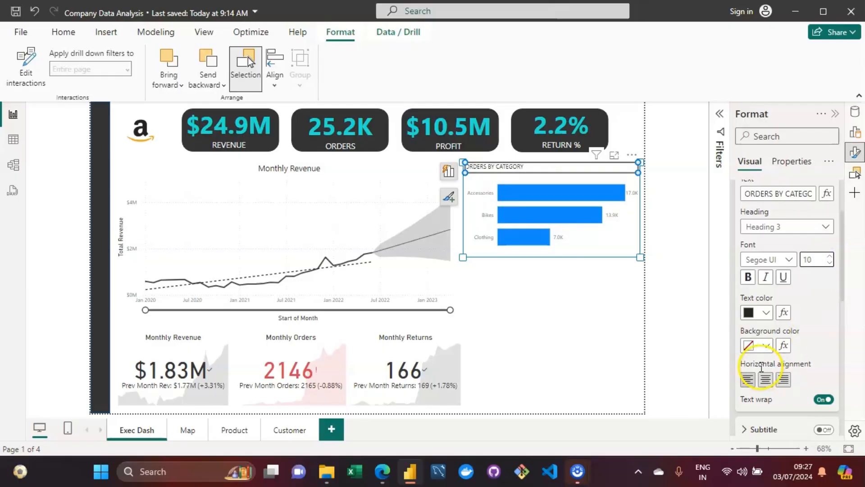
click(768, 383)
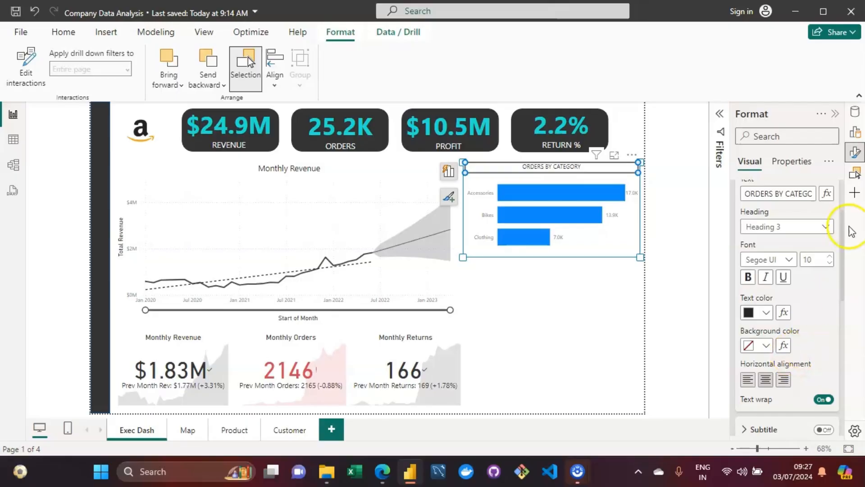
scroll(844, 243, down, 2)
drag(844, 244, 843, 261)
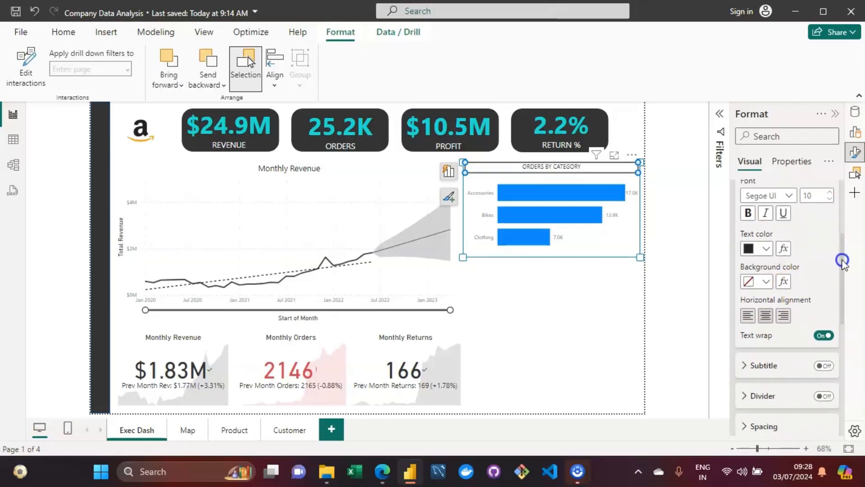
drag(844, 261, 844, 272)
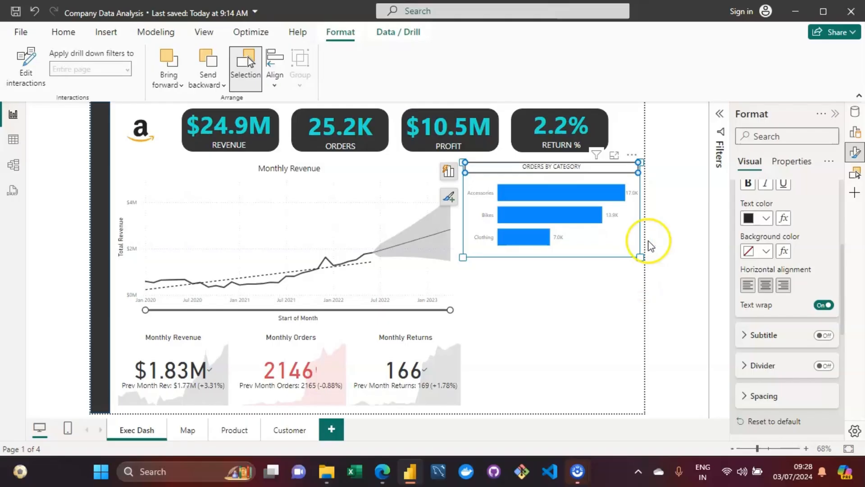
click(594, 251)
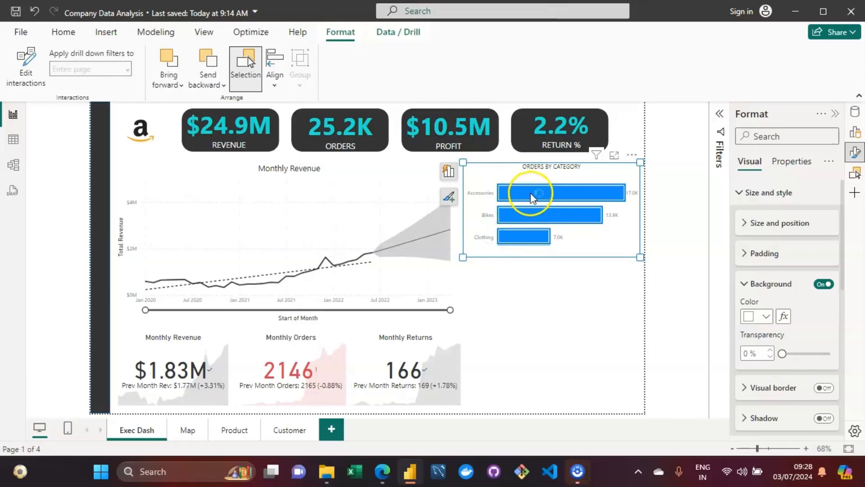
click(632, 194)
click(618, 192)
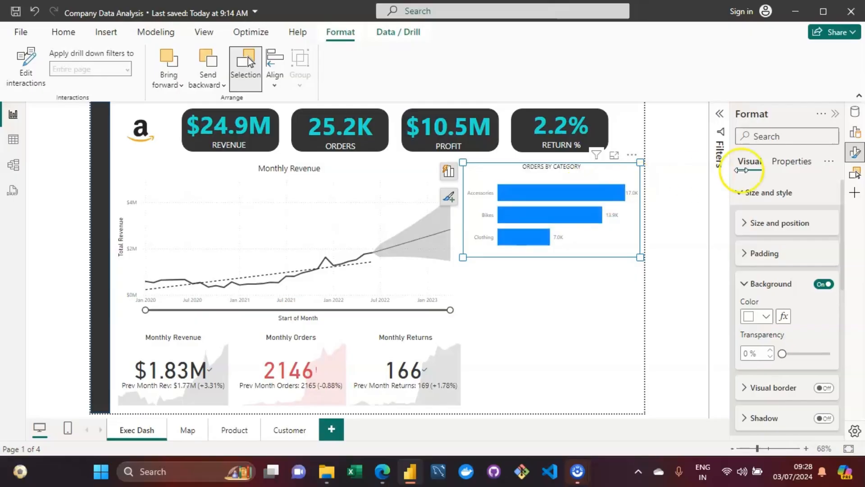
Look over the bar chart's tooltip settings and examine the tooltip shown for the Accessories bar.
click(796, 168)
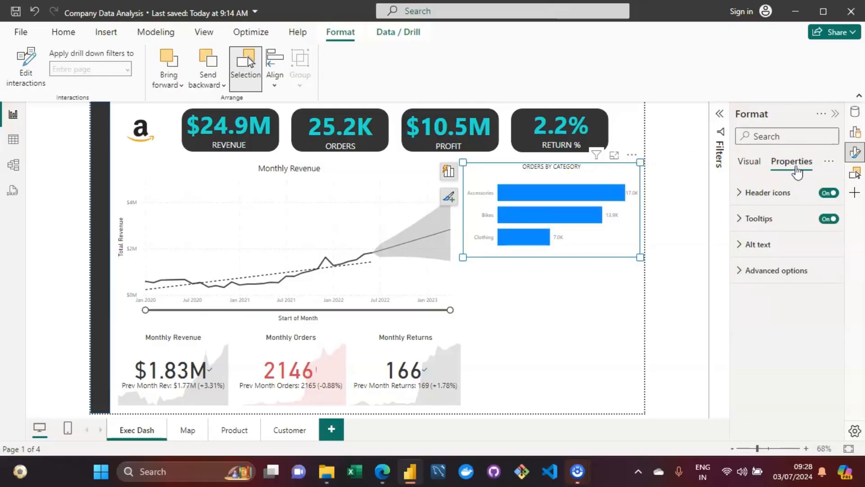
click(743, 219)
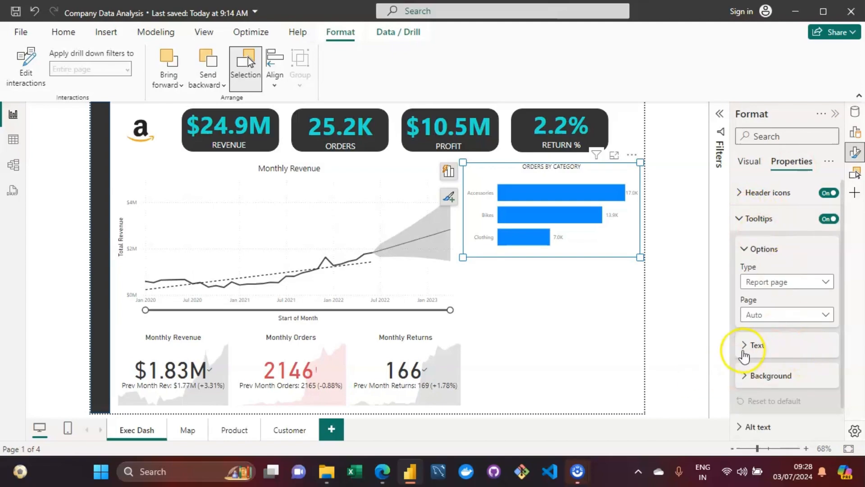
click(617, 305)
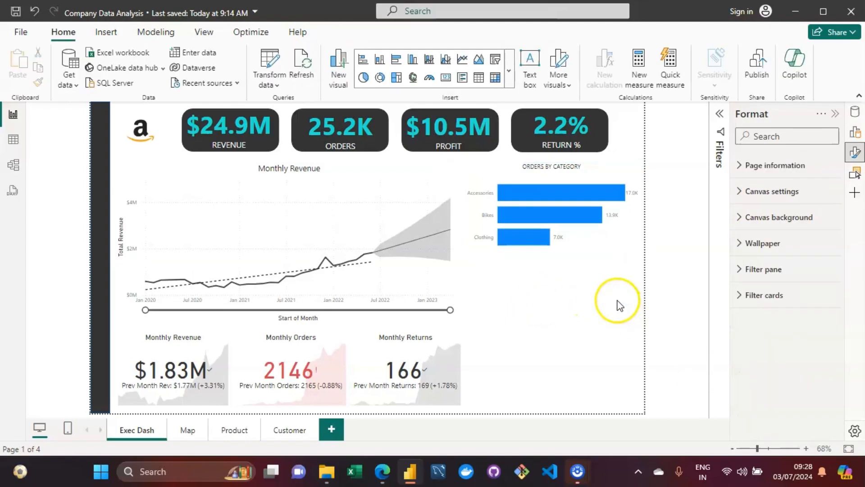
mouse_move(610, 200)
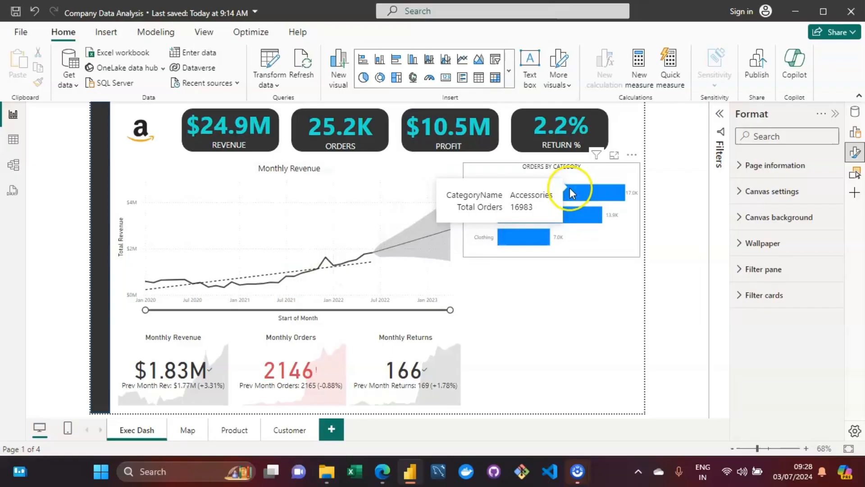
Set the tooltip background color of the ORDERS BY CATEGORY bar chart to dark gray.
click(498, 174)
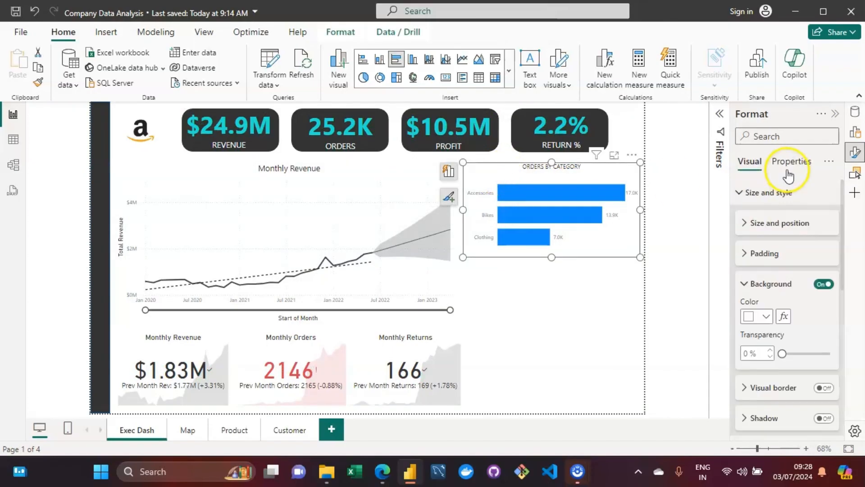
click(791, 167)
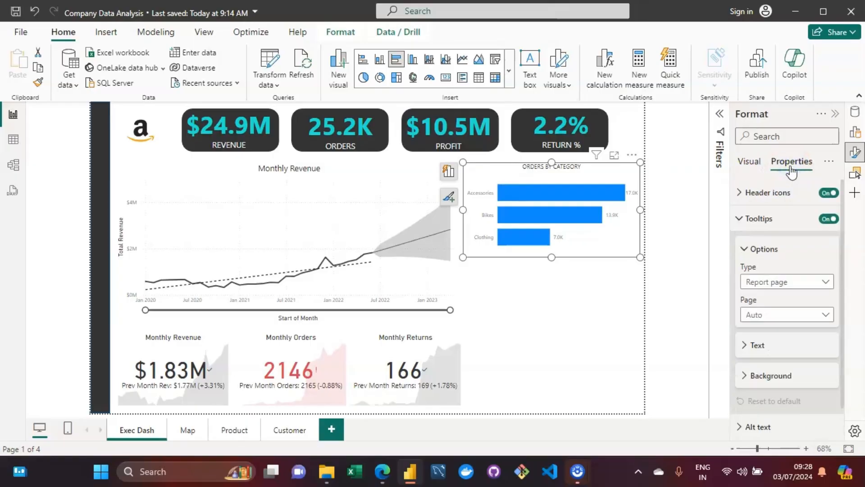
click(765, 220)
click(756, 348)
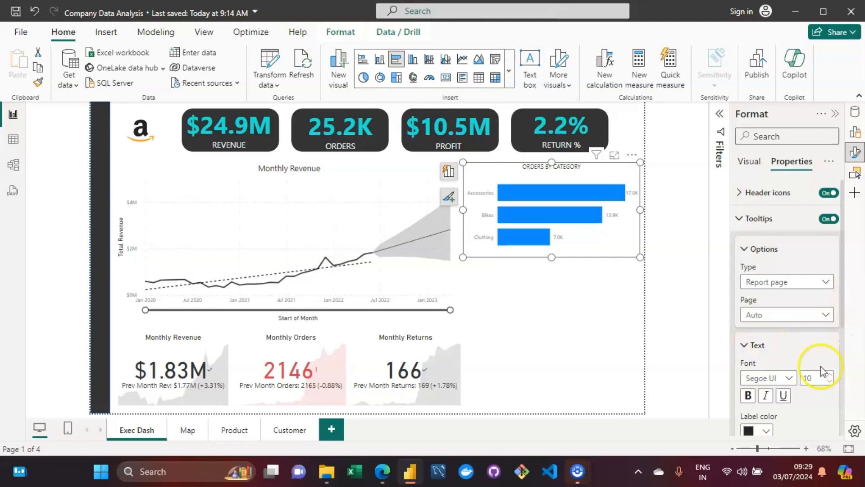
drag(846, 316, 848, 423)
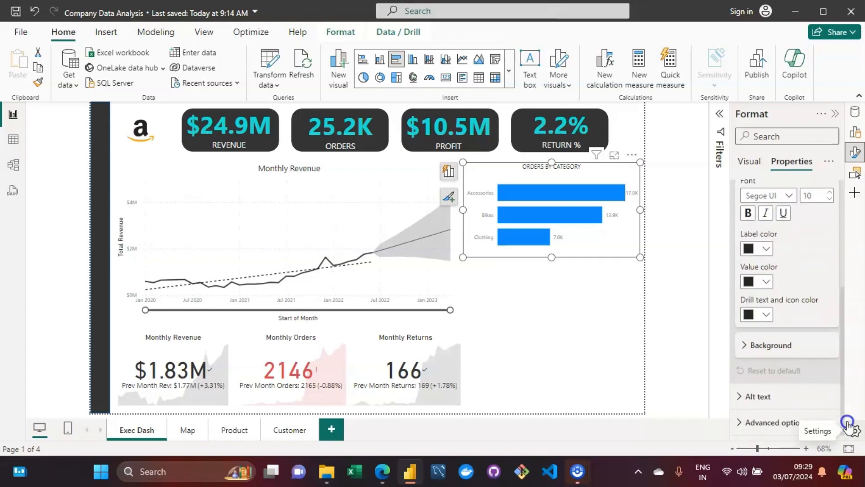
click(754, 350)
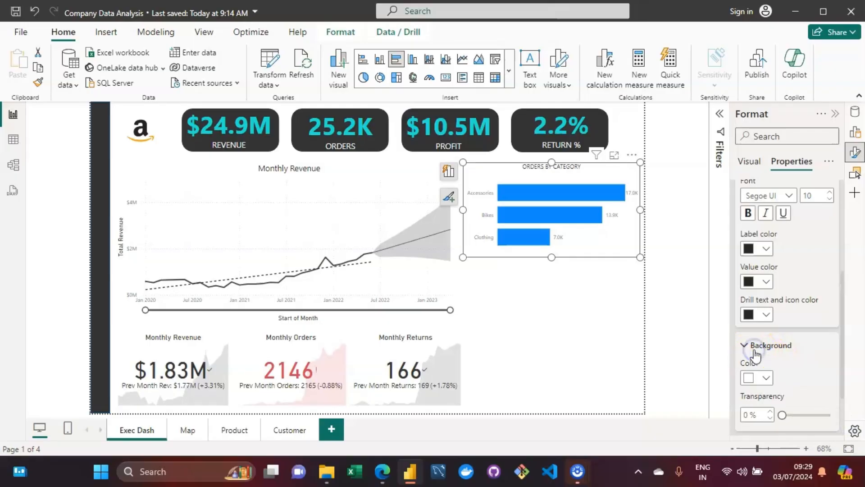
click(766, 378)
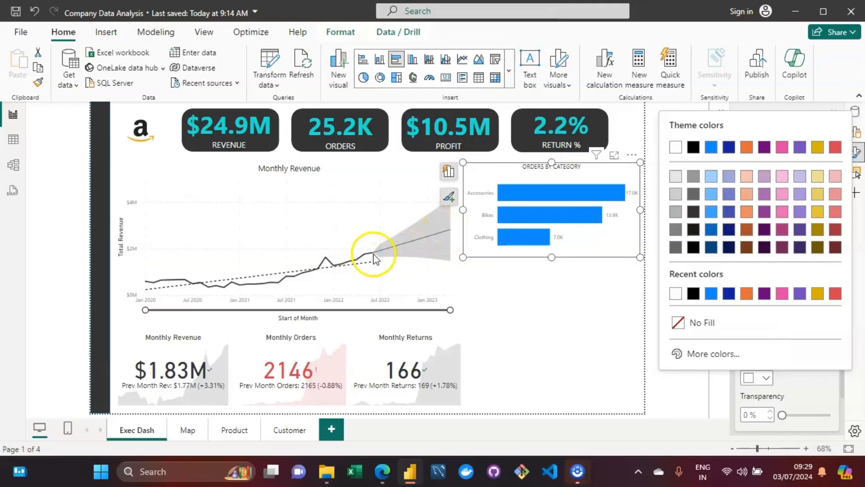
click(693, 213)
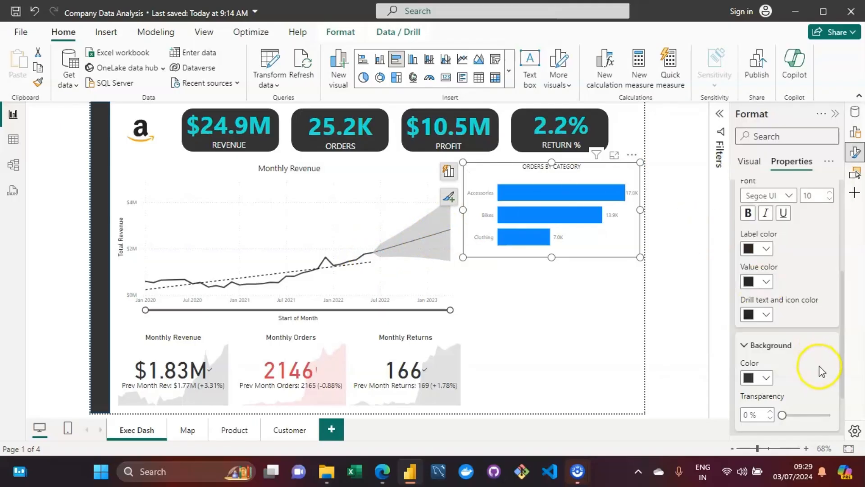
Try white for the chart tooltip's value color, and settle on the bright blue that matches the bars.
click(768, 283)
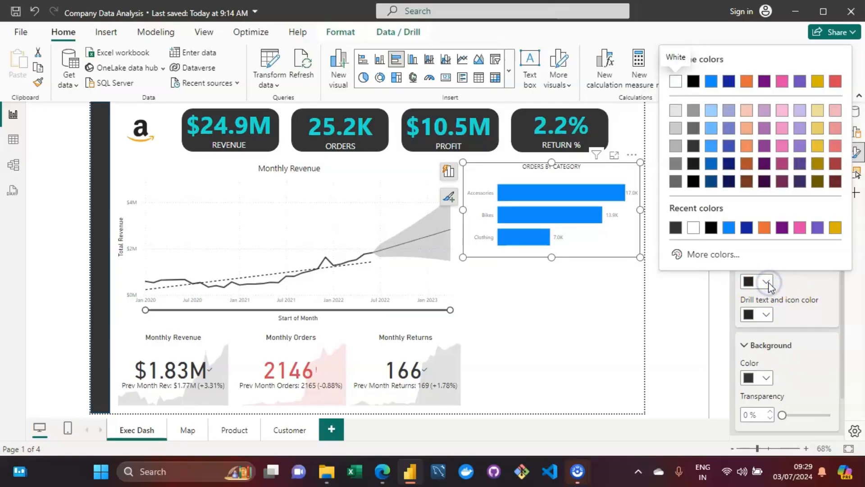
click(692, 229)
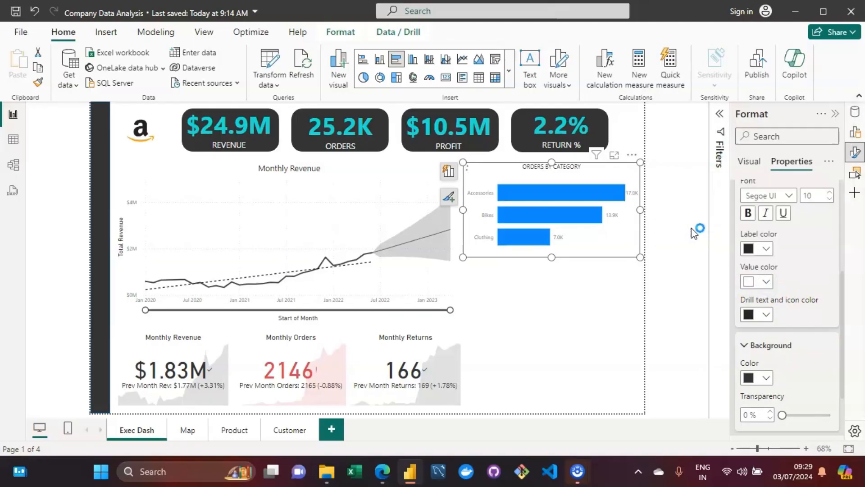
click(767, 278)
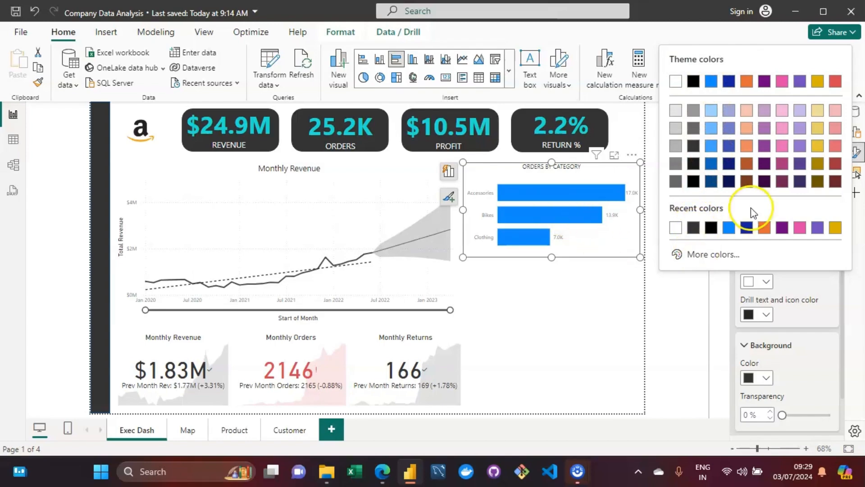
click(728, 230)
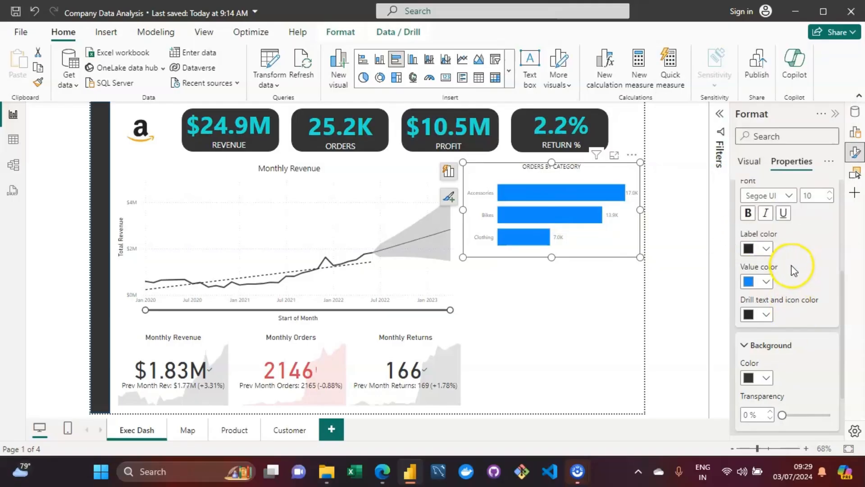
Set the chart tooltip's label color and its drill text and icon color to white.
click(766, 249)
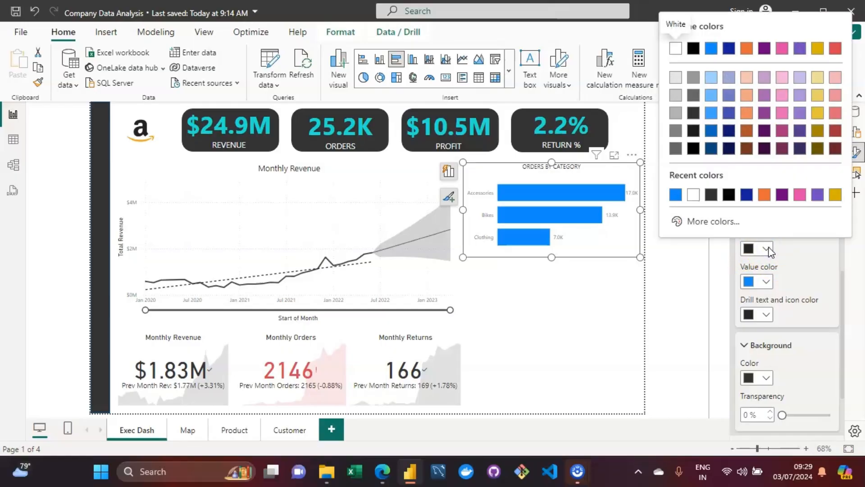
click(694, 195)
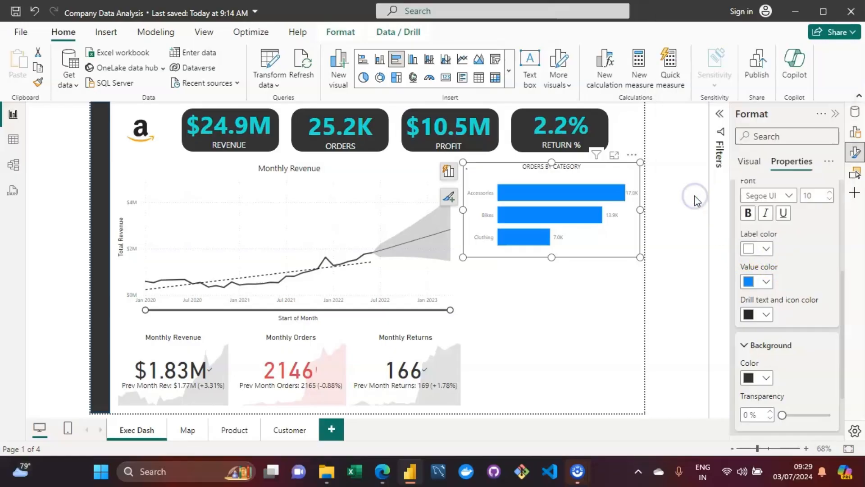
click(766, 314)
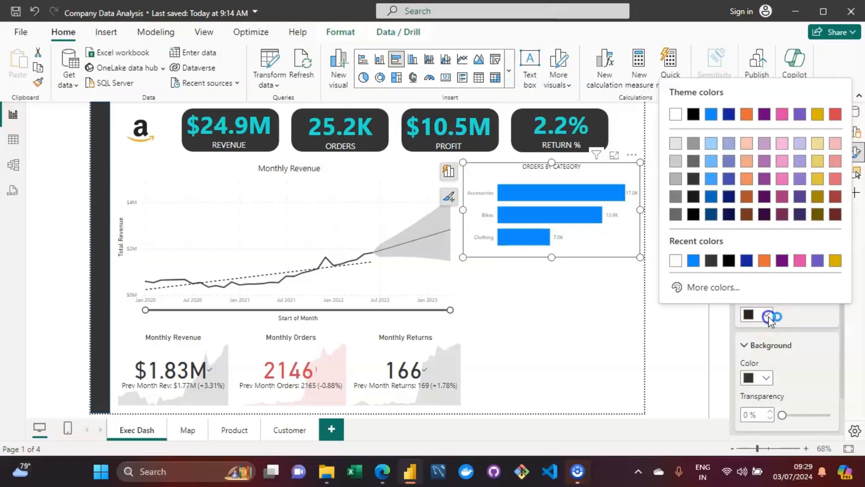
click(676, 262)
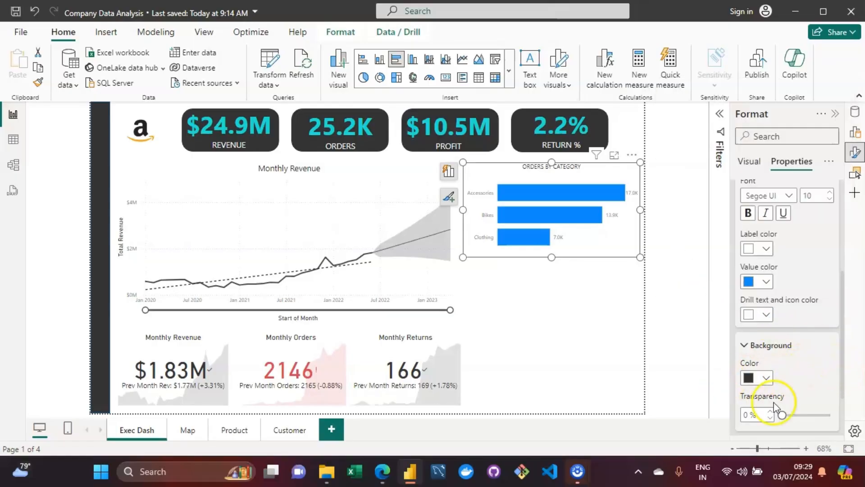
Set the transparency of the chart's tooltip background to 10% and deselect the chart.
double_click(748, 415)
text(10)
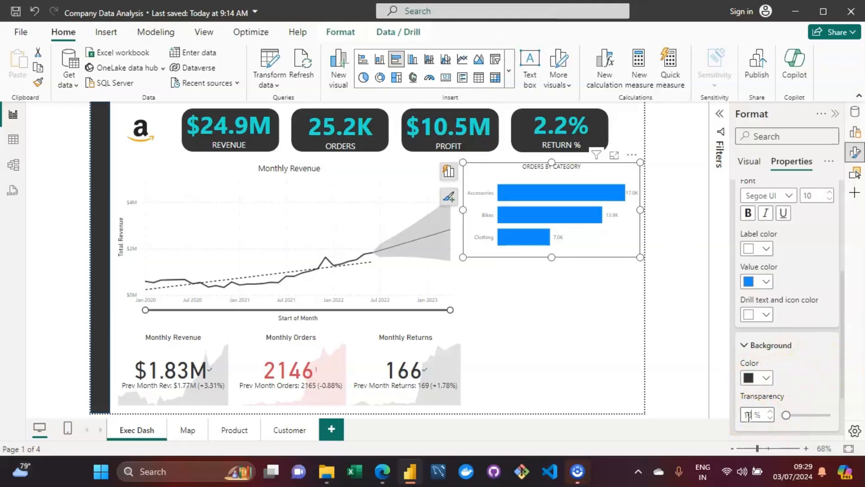
click(593, 372)
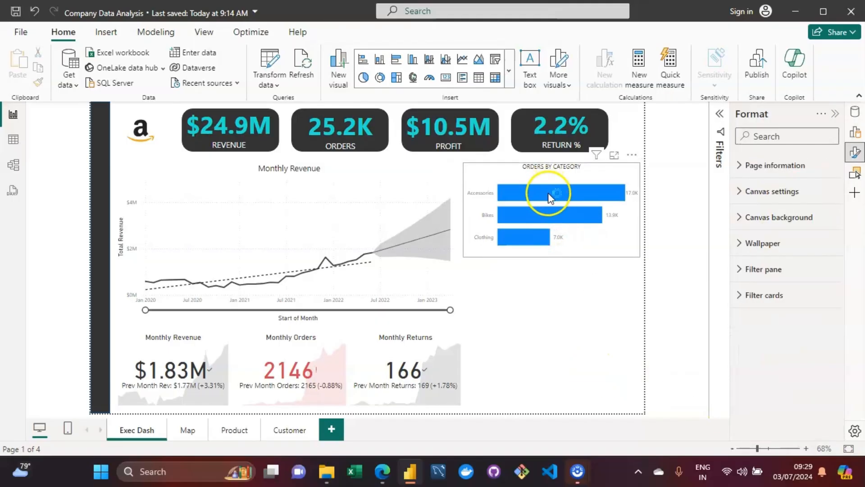
Show the tooltip text settings of the ORDERS BY CATEGORY bar chart.
mouse_move(549, 198)
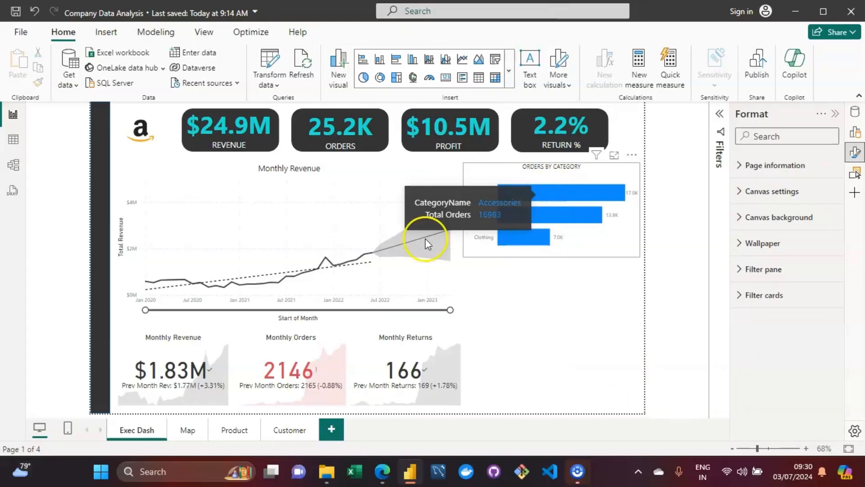
mouse_move(331, 263)
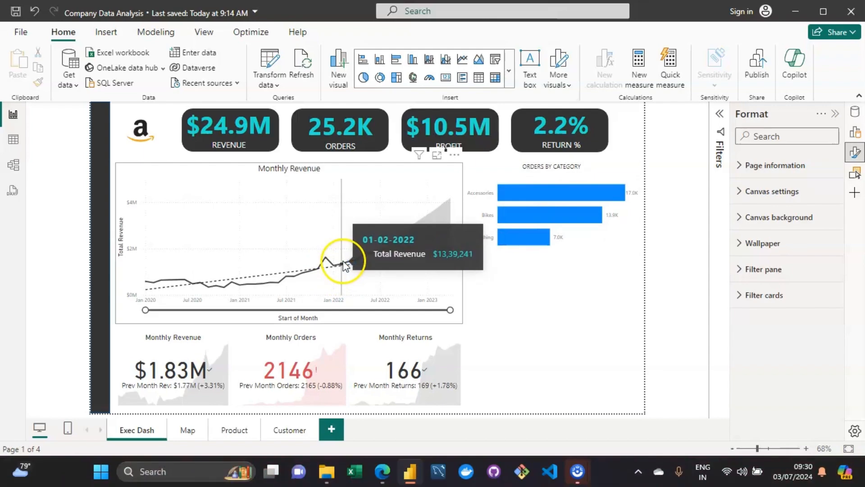
mouse_move(527, 190)
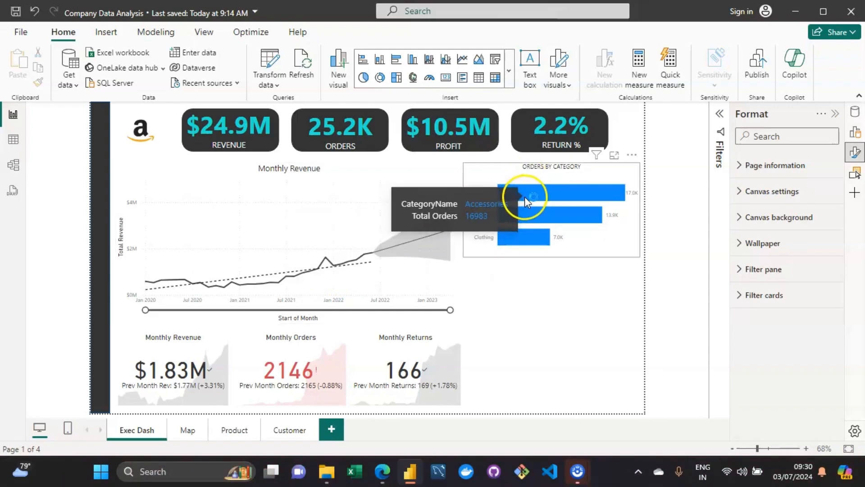
click(616, 237)
click(783, 160)
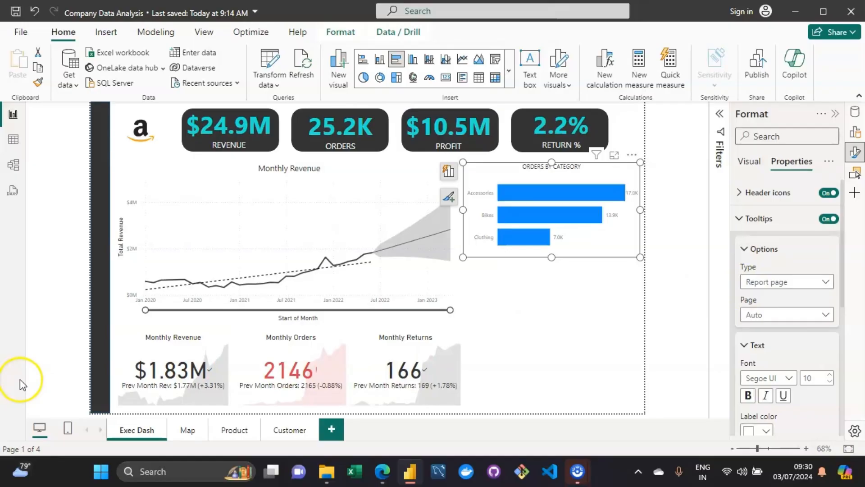
drag(842, 291, 846, 370)
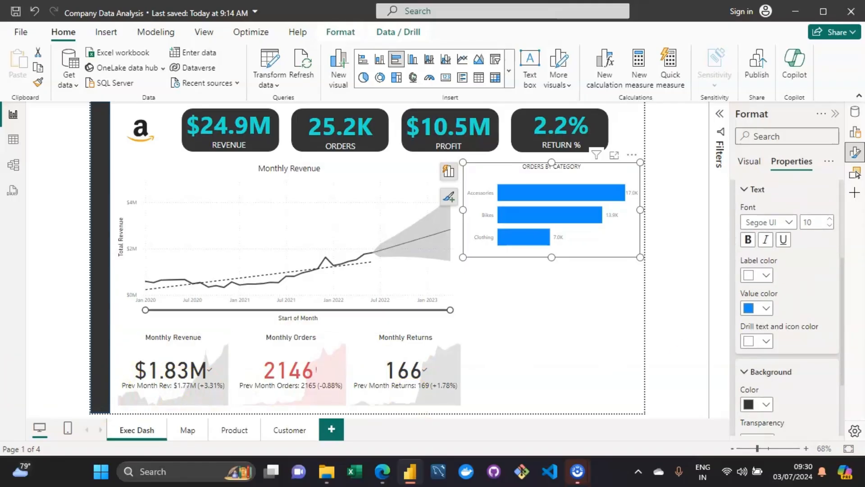
click(766, 308)
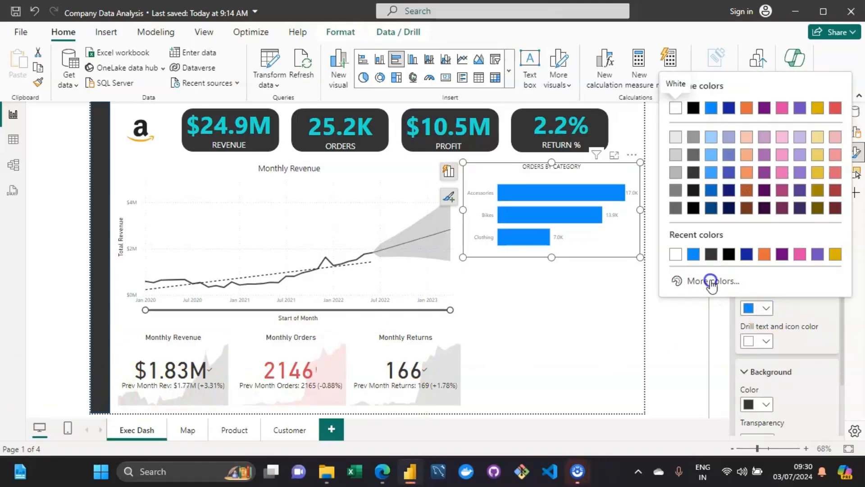
click(711, 282)
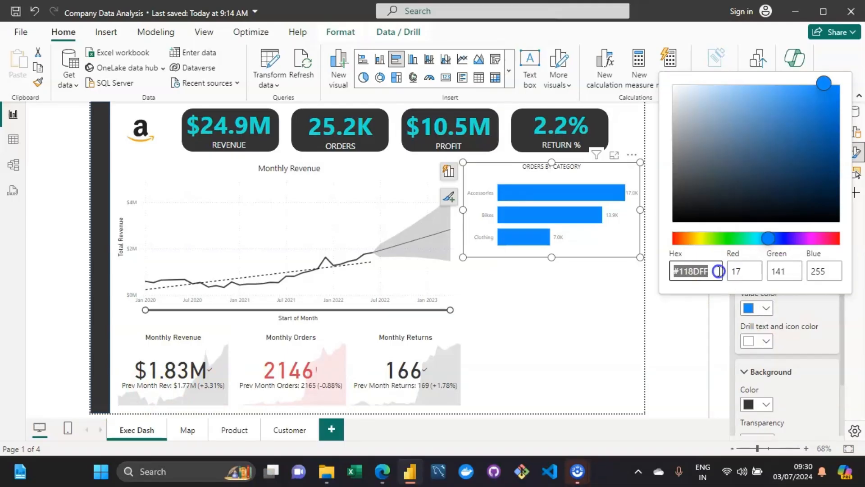
click(720, 271)
click(738, 279)
key(BackSpace)
key(BackSpace)
key(BackSpace)
click(809, 301)
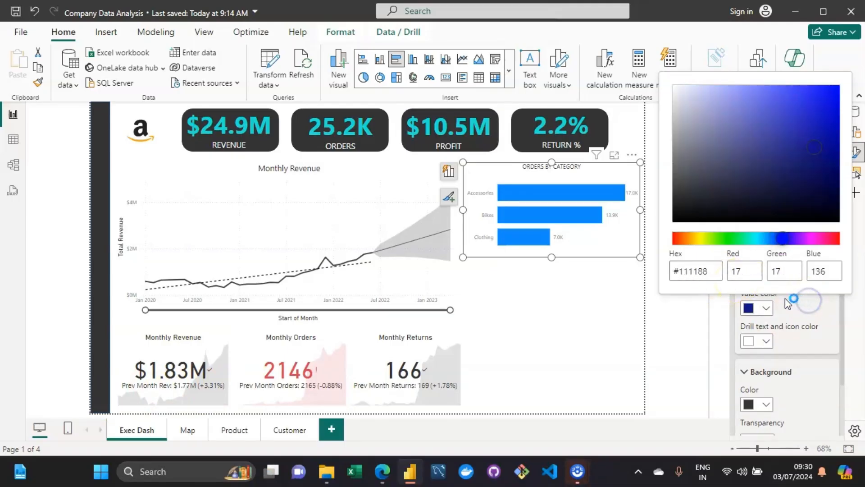
Set the value color of the bar chart's tooltip to turquoise, hex #20E2D7, and deselect the chart.
click(768, 305)
click(769, 309)
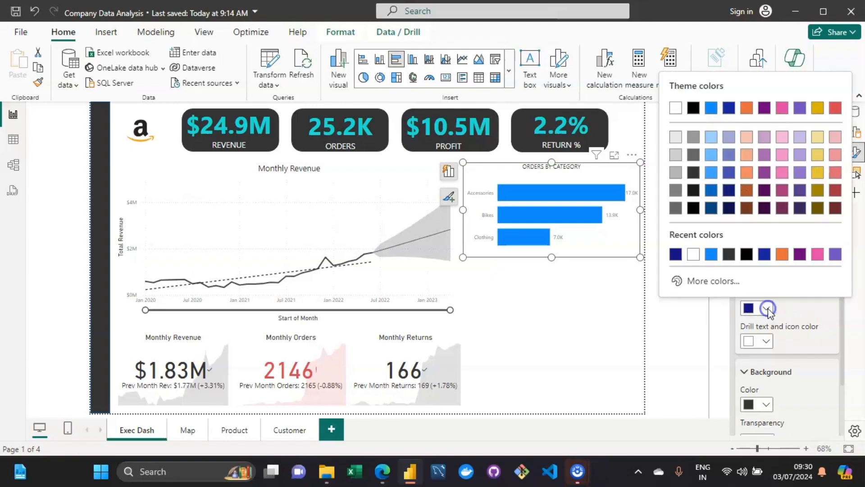
click(706, 283)
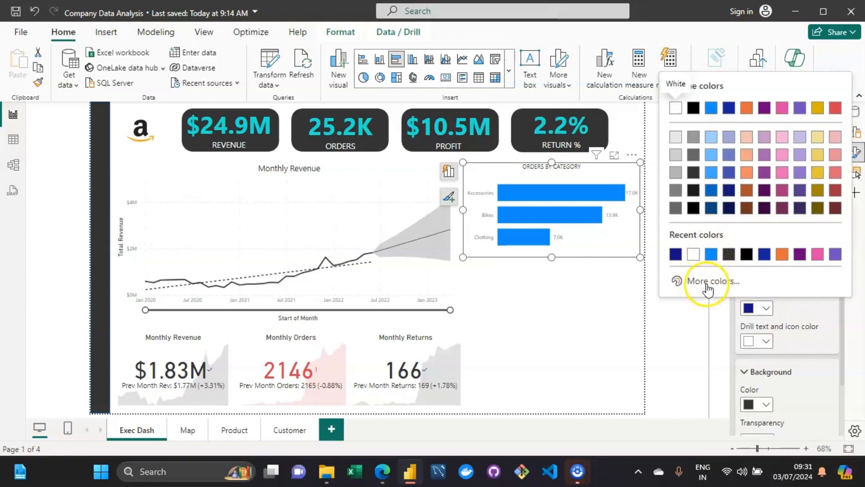
click(706, 285)
click(715, 272)
key(BackSpace)
key(BackSpace)
key(BackSpace)
key(BackSpace)
key(BackSpace)
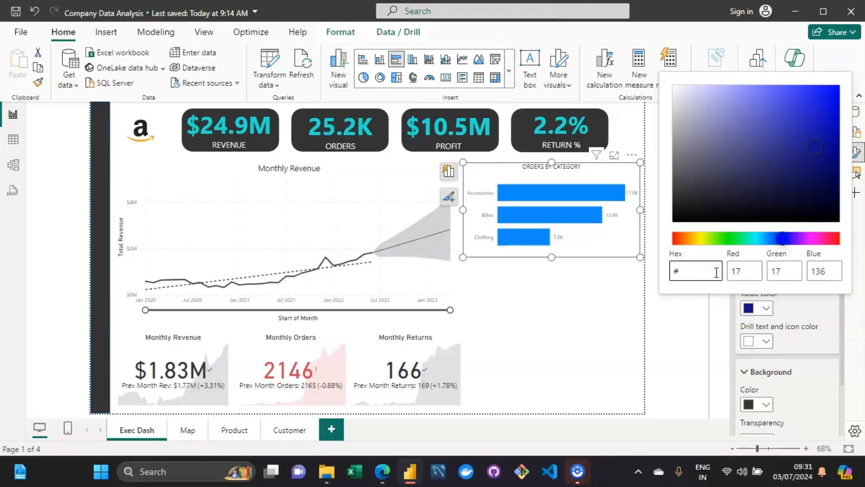
text(20e2d7)
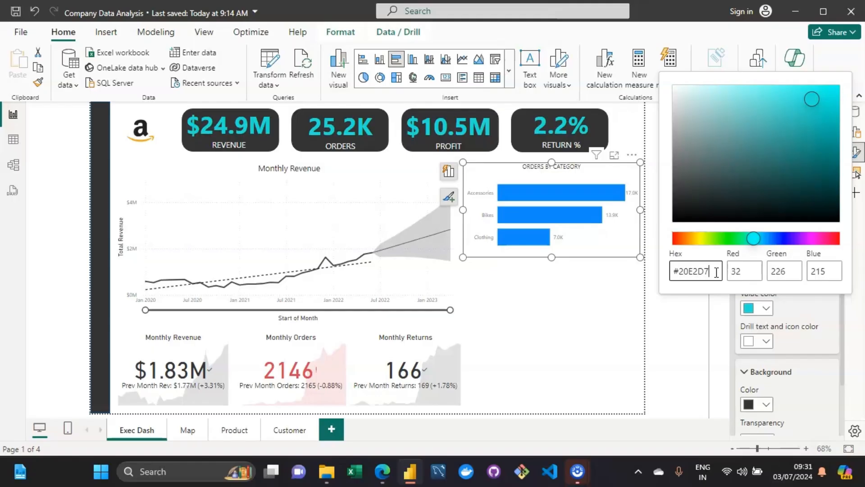
click(792, 316)
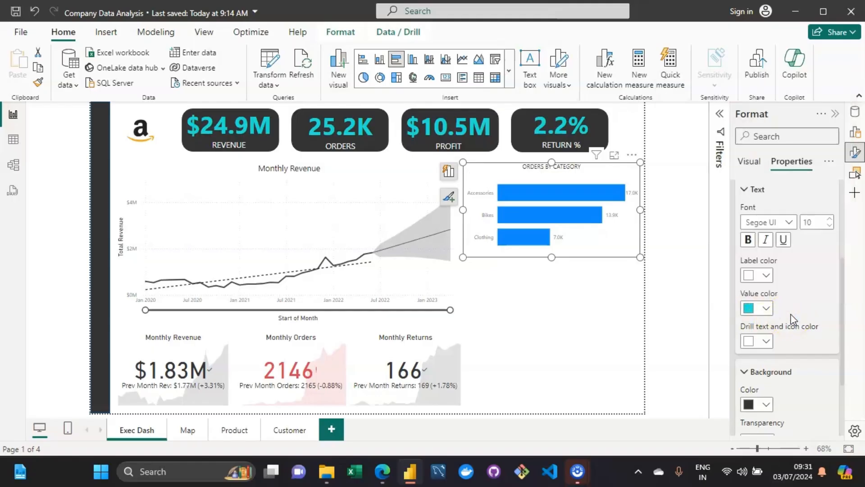
click(581, 311)
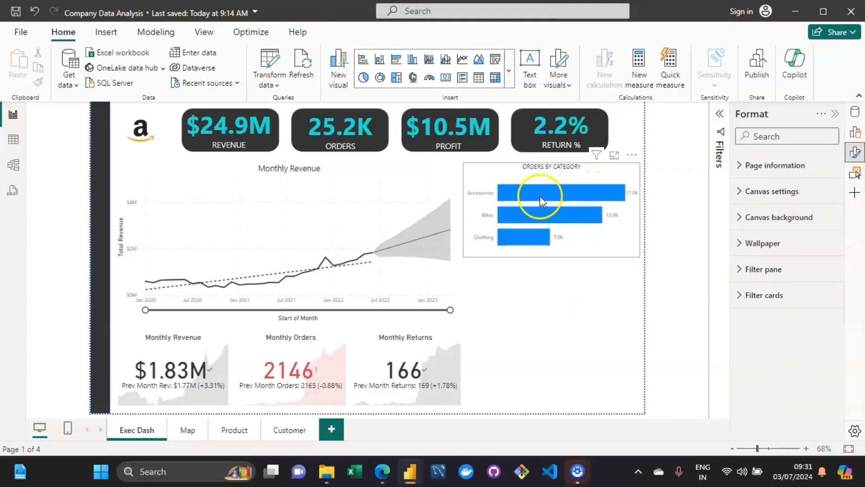
mouse_move(542, 197)
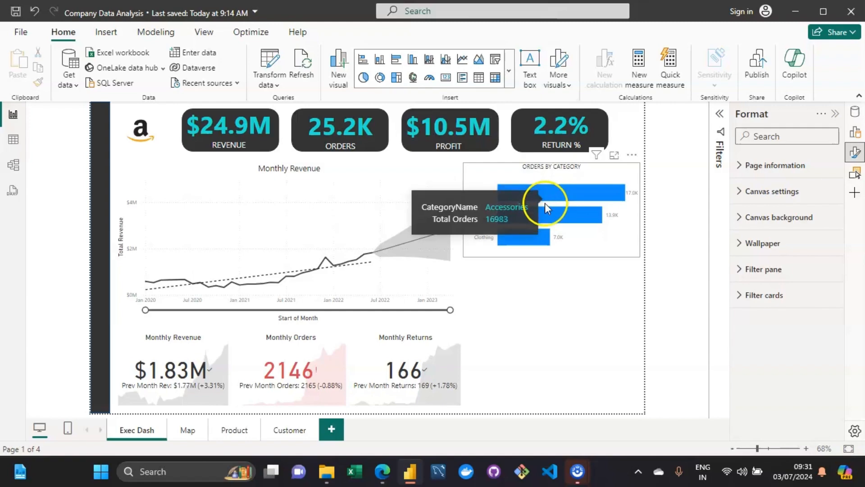
click(558, 309)
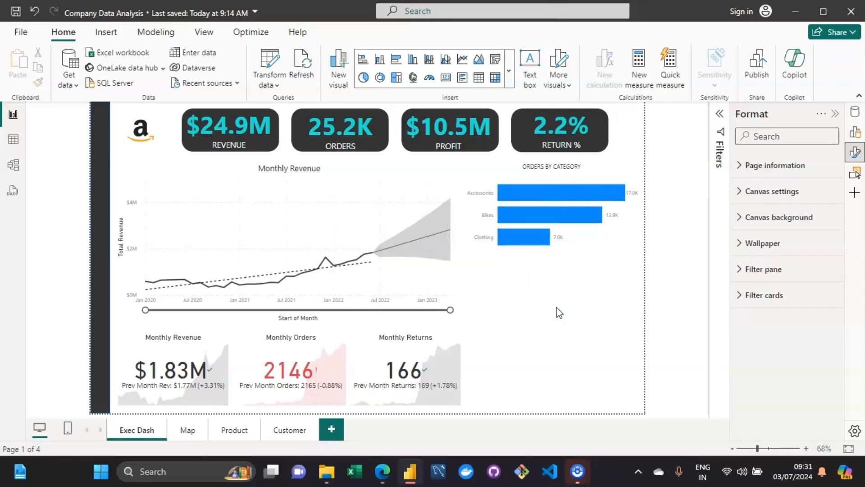
click(572, 240)
click(578, 355)
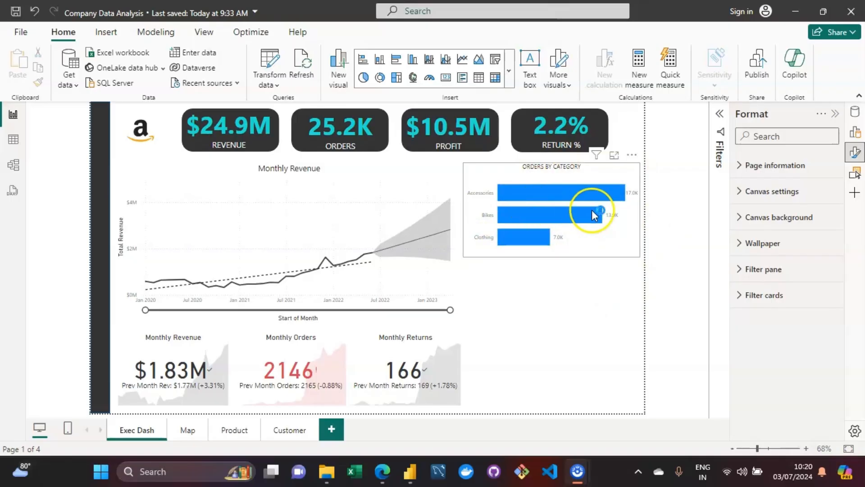
Set the color of all bars in the ORDERS BY CATEGORY chart to dark gray and deselect the chart.
mouse_move(616, 198)
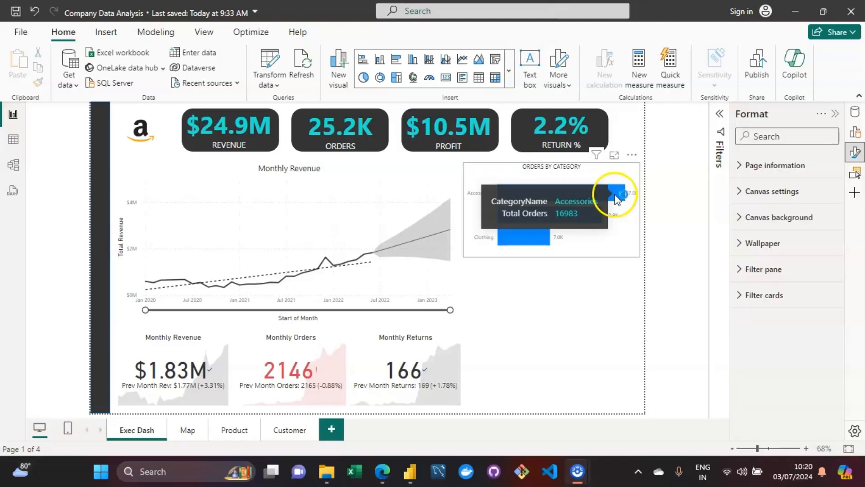
click(590, 259)
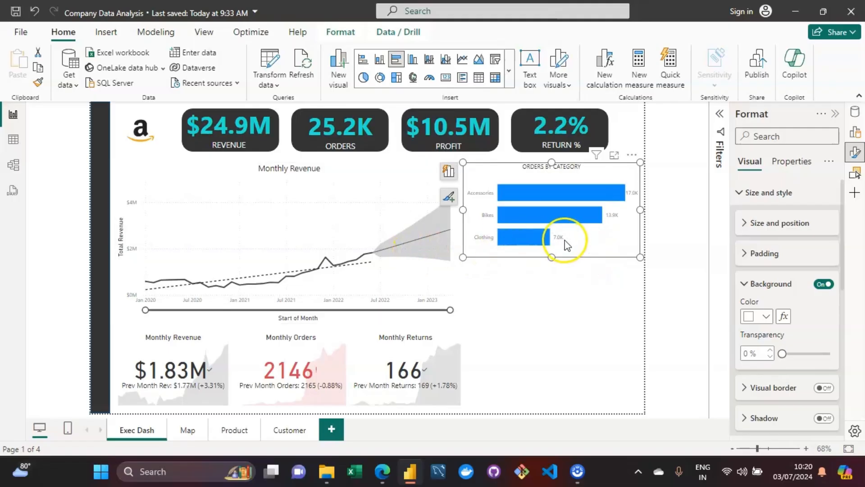
click(597, 244)
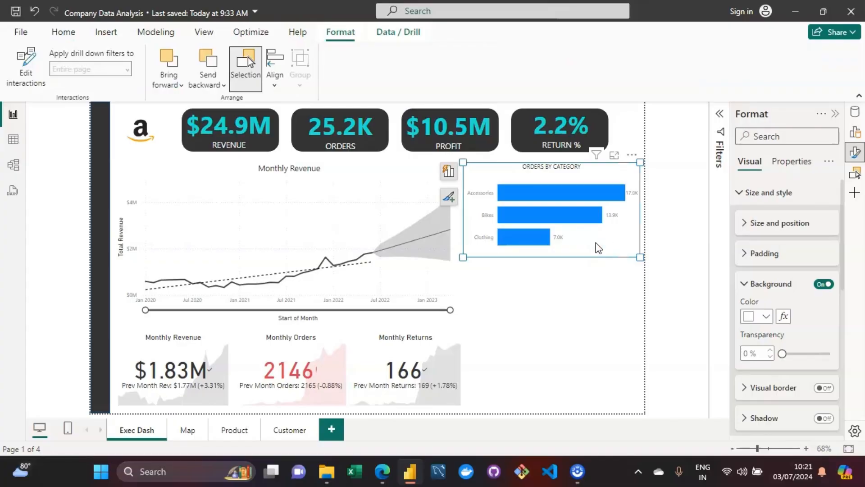
click(591, 187)
click(577, 192)
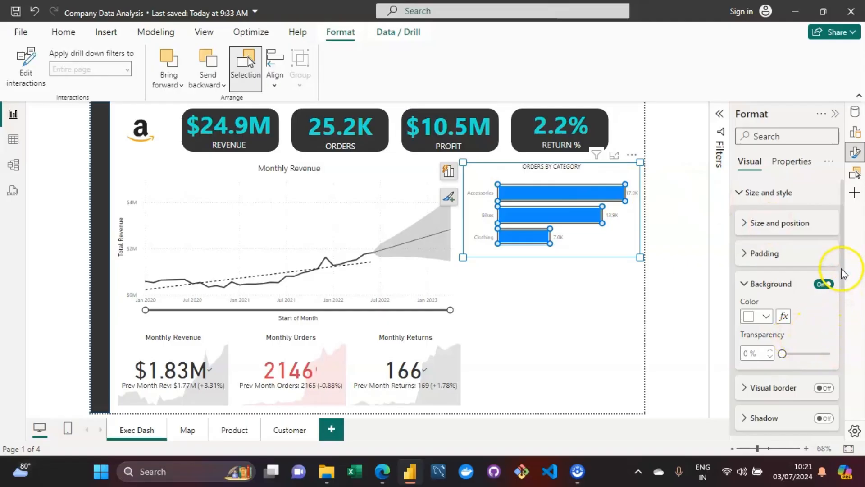
drag(842, 250, 834, 454)
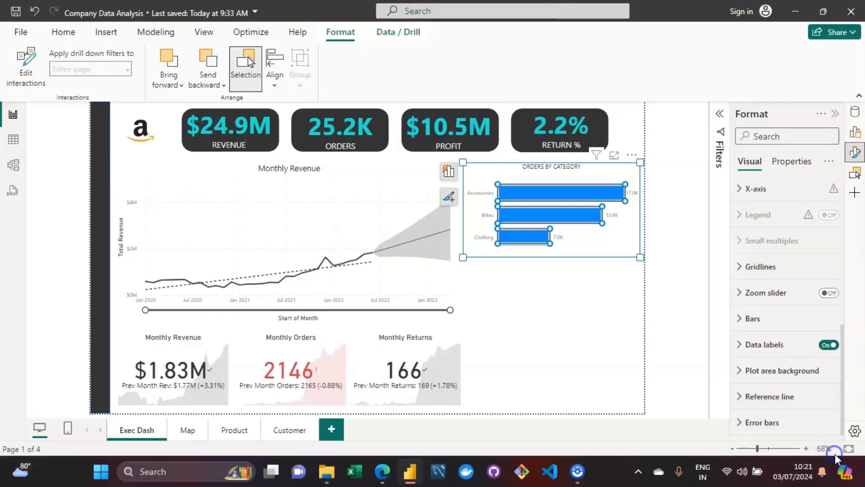
click(735, 319)
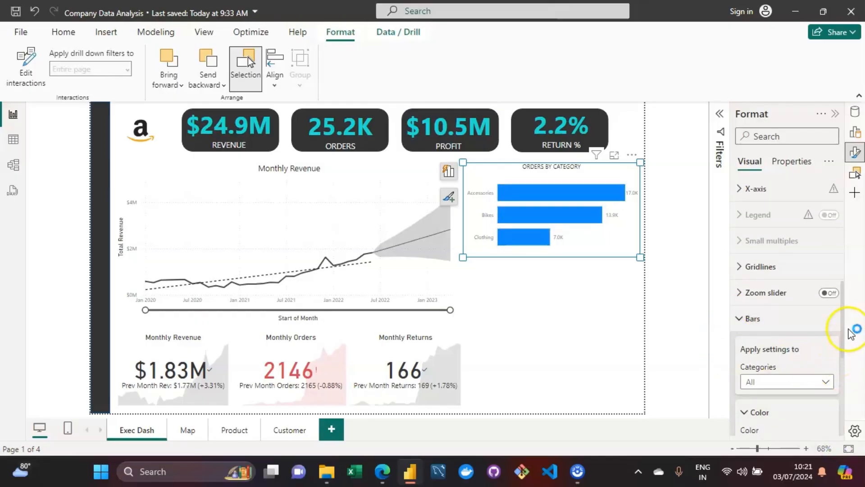
drag(848, 332, 844, 380)
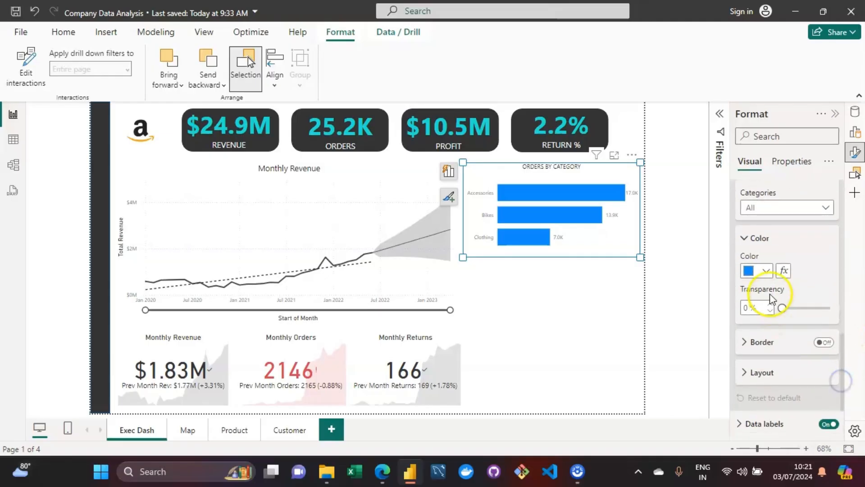
click(766, 272)
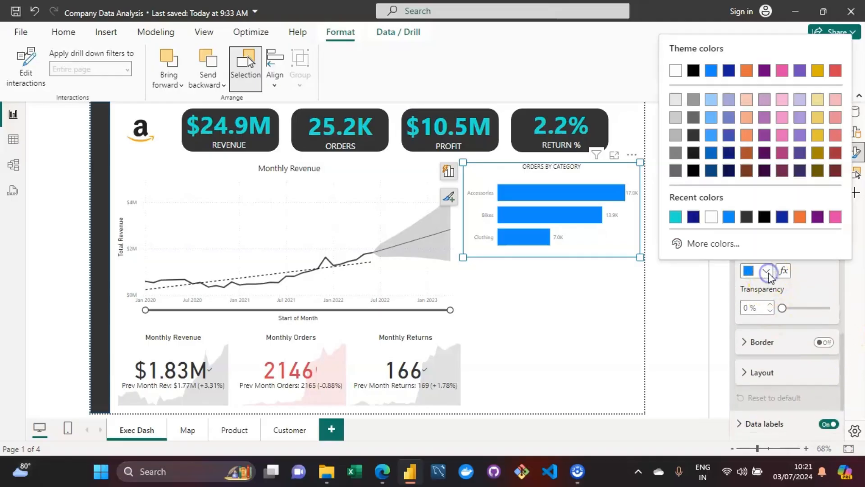
click(695, 135)
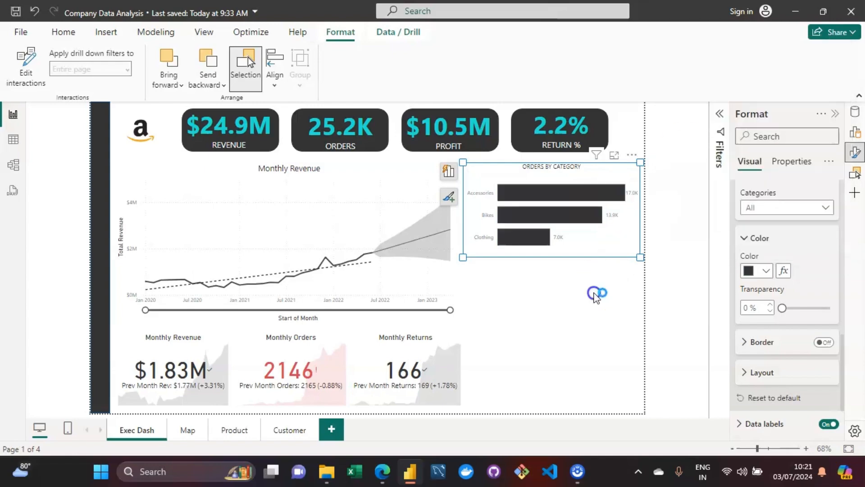
click(594, 295)
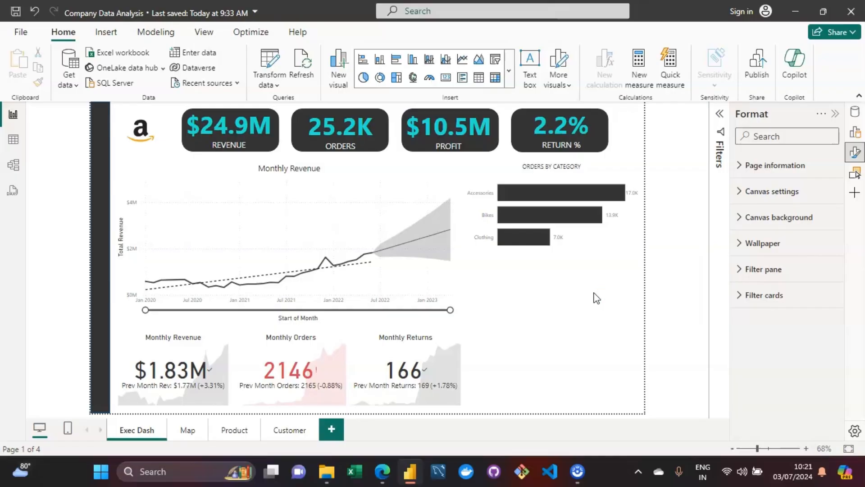
click(548, 328)
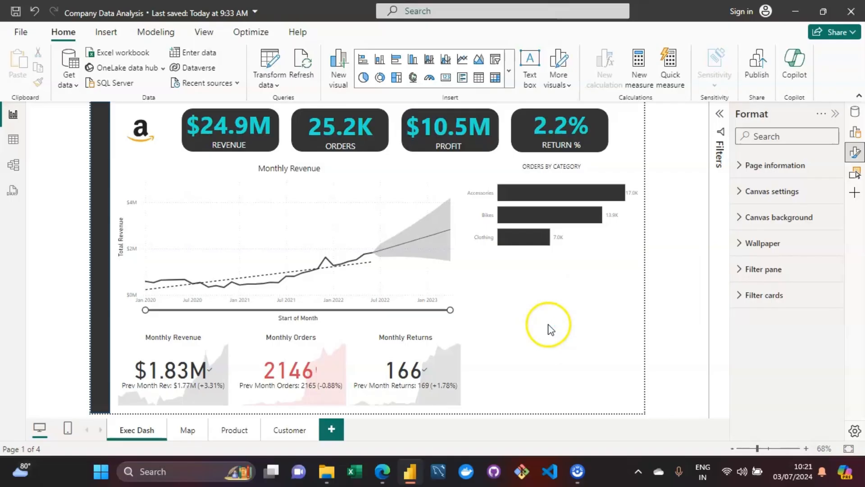
Expand the report's filters and select the ORDERS BY CATEGORY chart to show the filters on that visual.
click(723, 116)
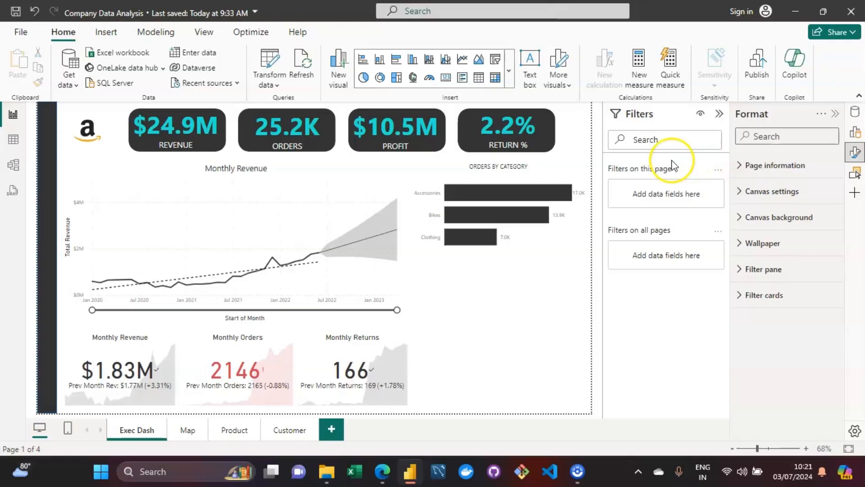
click(427, 178)
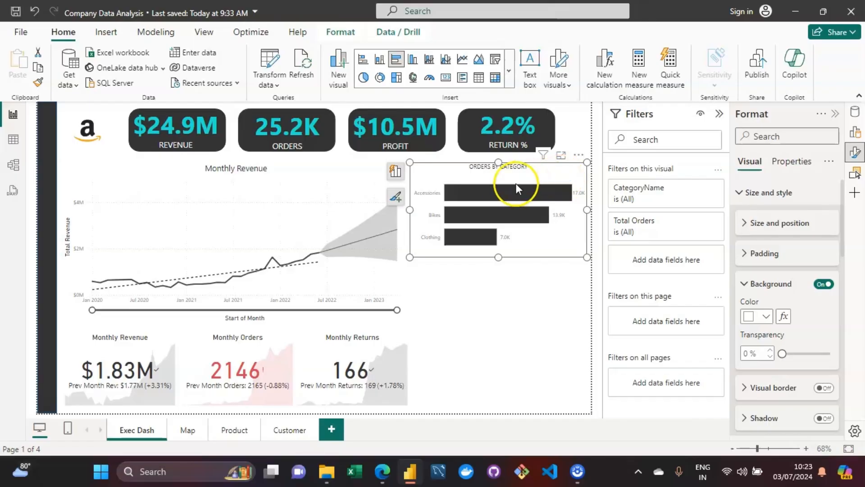
Cross-filter the Exec Dash page by the Accessories bar, and clear that selection again.
mouse_move(508, 195)
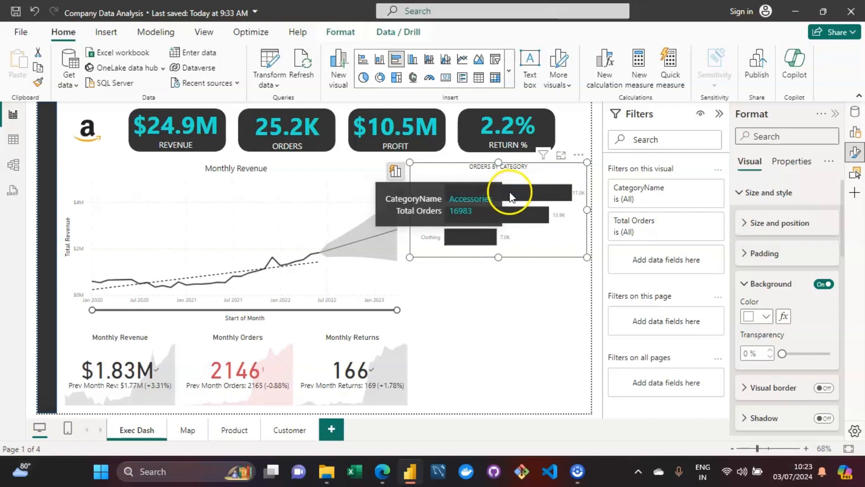
click(528, 199)
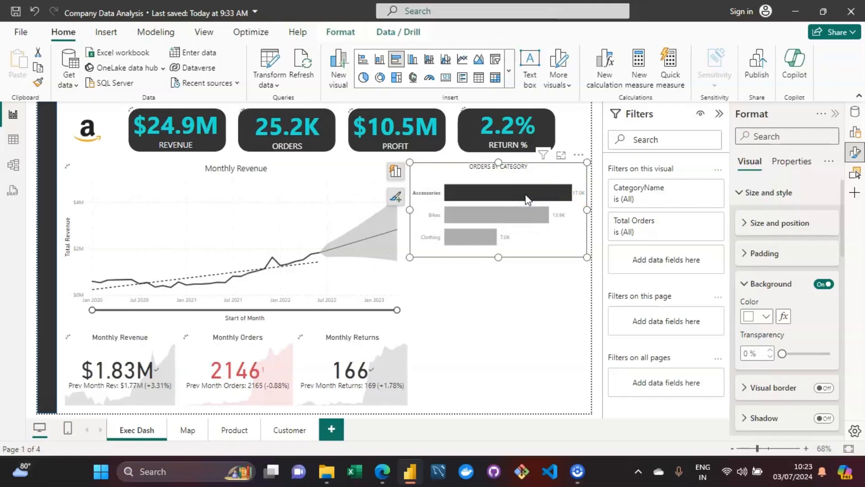
click(529, 197)
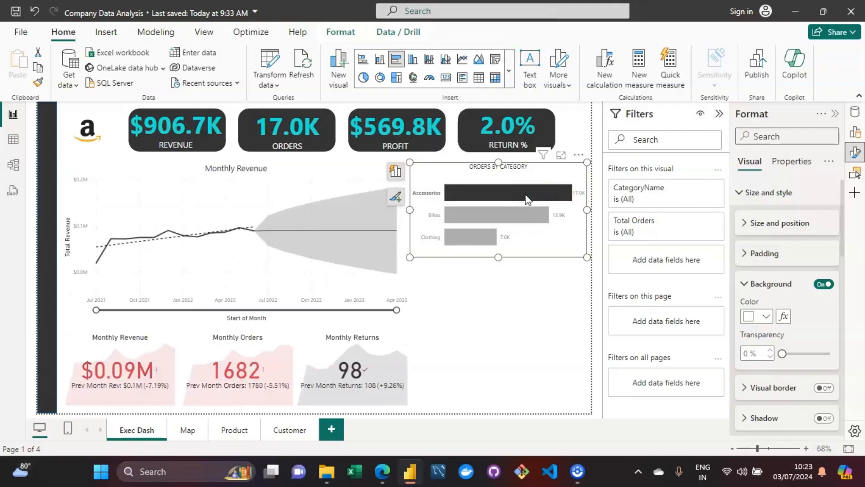
click(320, 170)
mouse_move(557, 195)
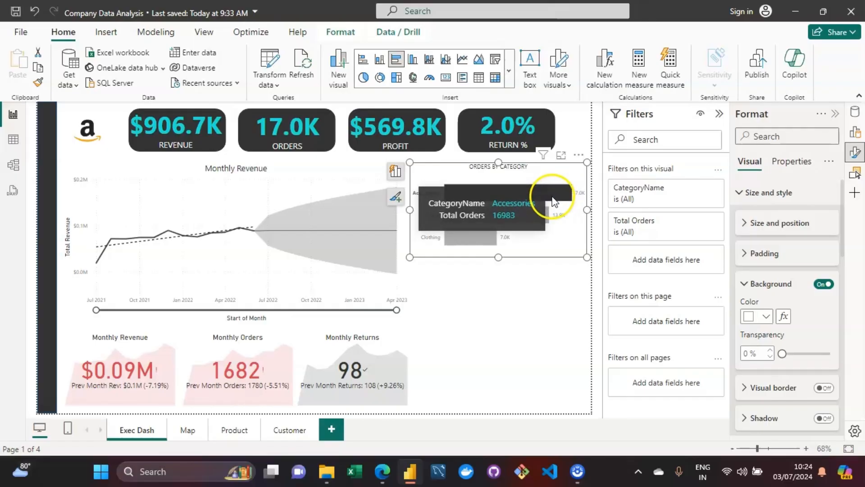
click(554, 200)
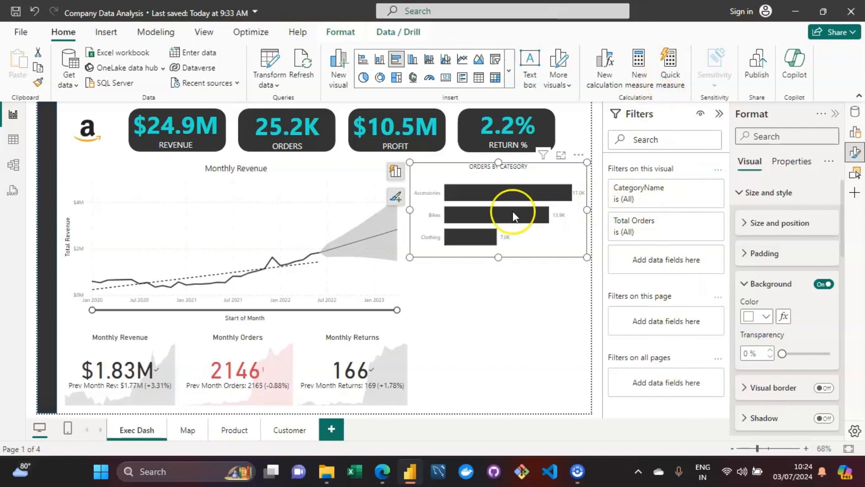
Filter the ORDERS BY CATEGORY chart to Accessories through its CategoryName filter, and remove that selection again.
mouse_move(489, 199)
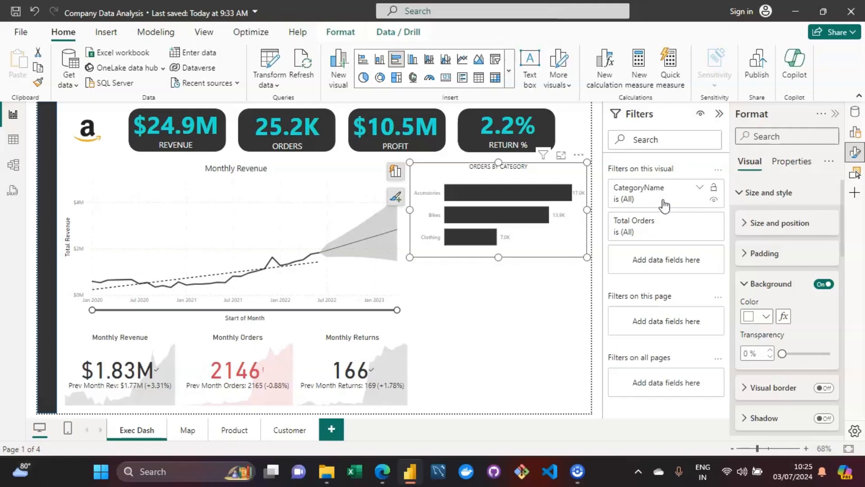
click(699, 187)
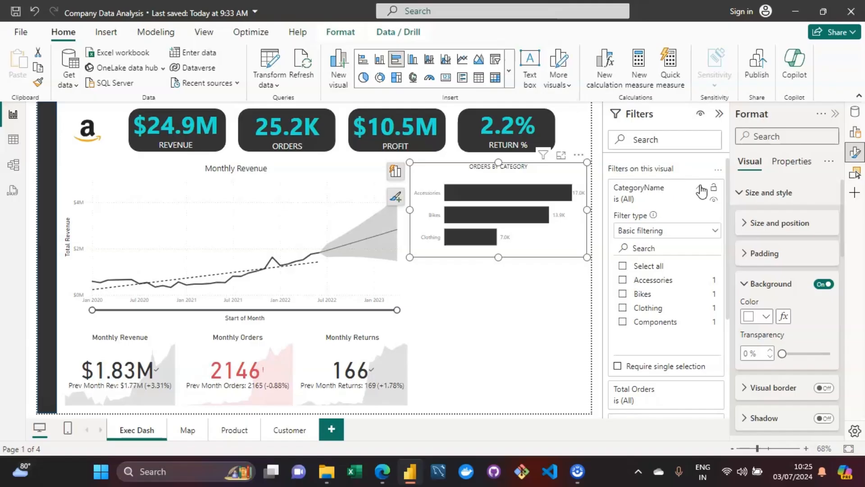
click(624, 281)
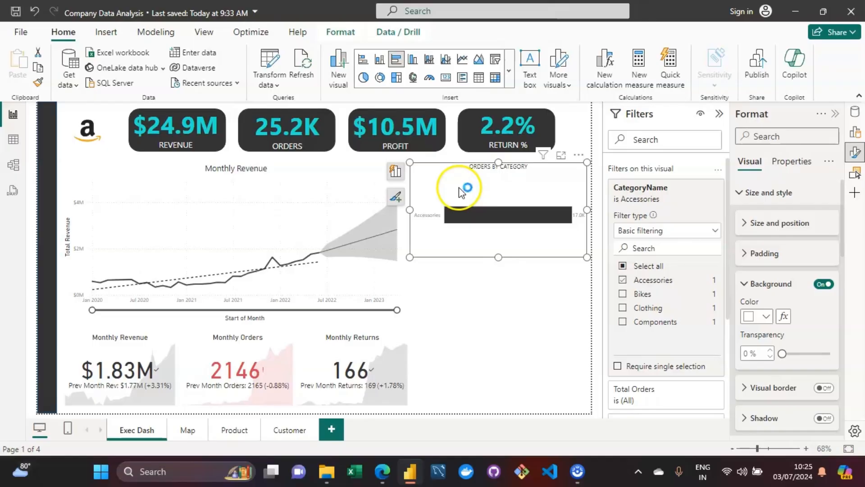
click(642, 283)
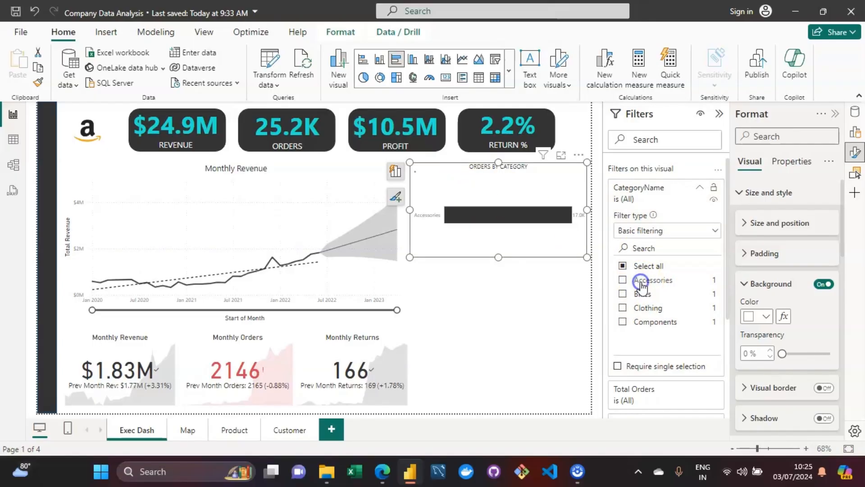
Try filtering the chart's CategoryName to Clothing, add and remove Bikes, and clear the filter.
click(623, 310)
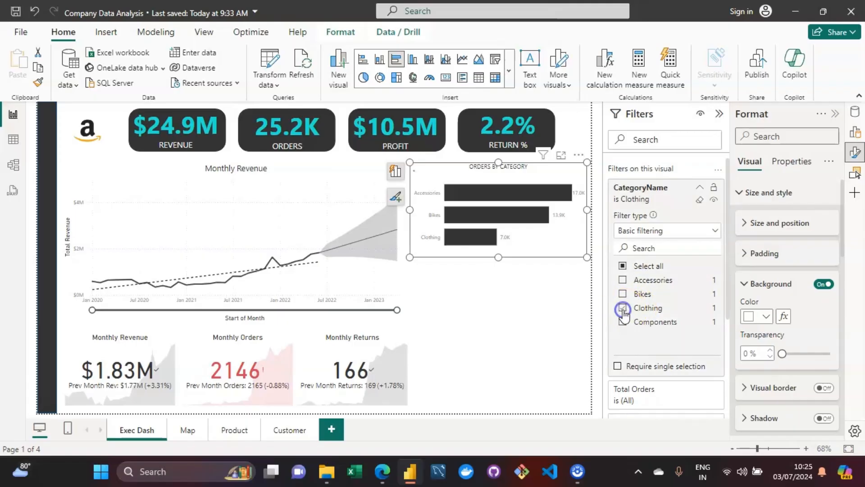
click(625, 295)
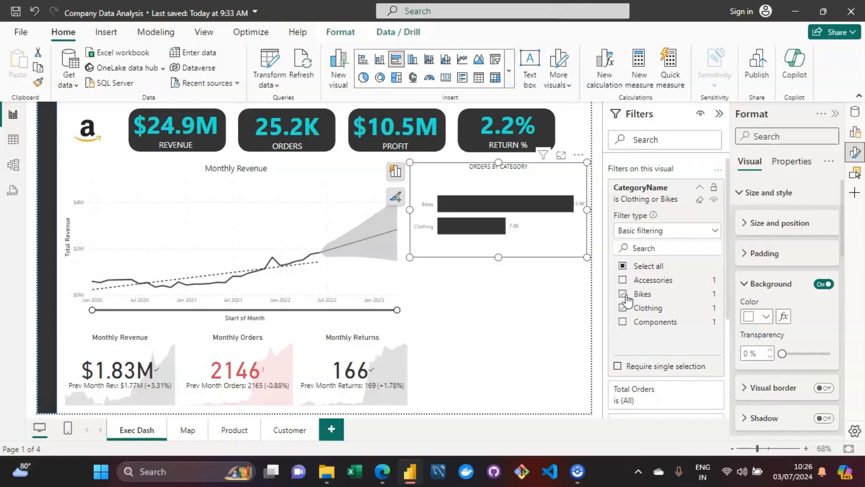
click(624, 294)
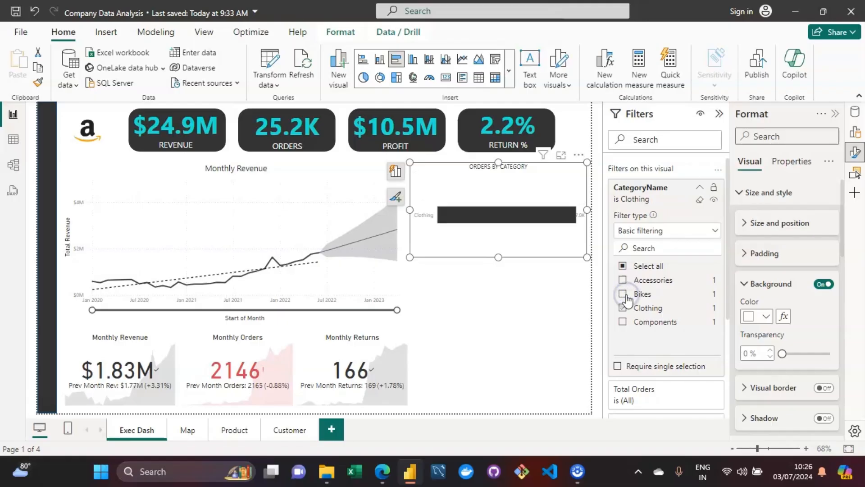
click(700, 201)
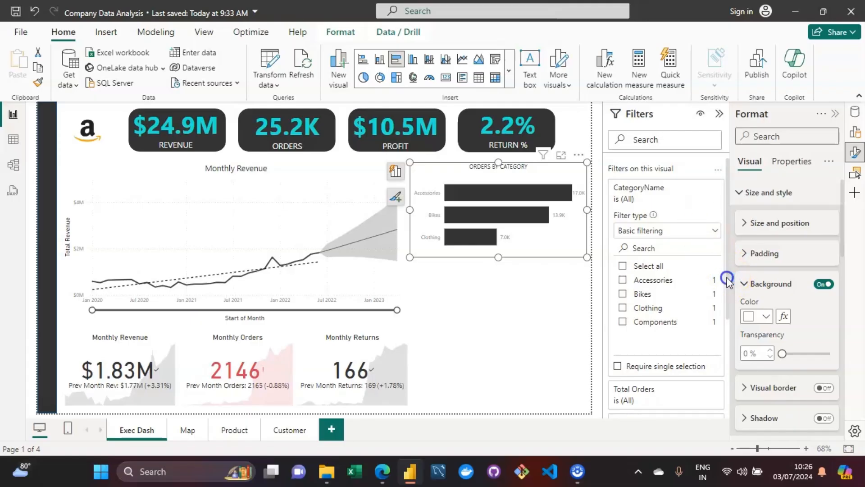
drag(728, 277, 730, 164)
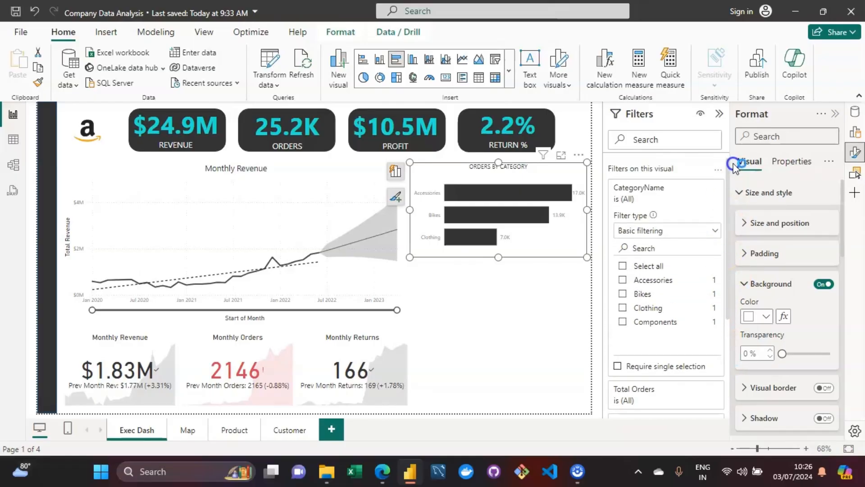
Switch the CategoryName filter to Advanced filtering and apply the condition "starts with" s.
click(716, 231)
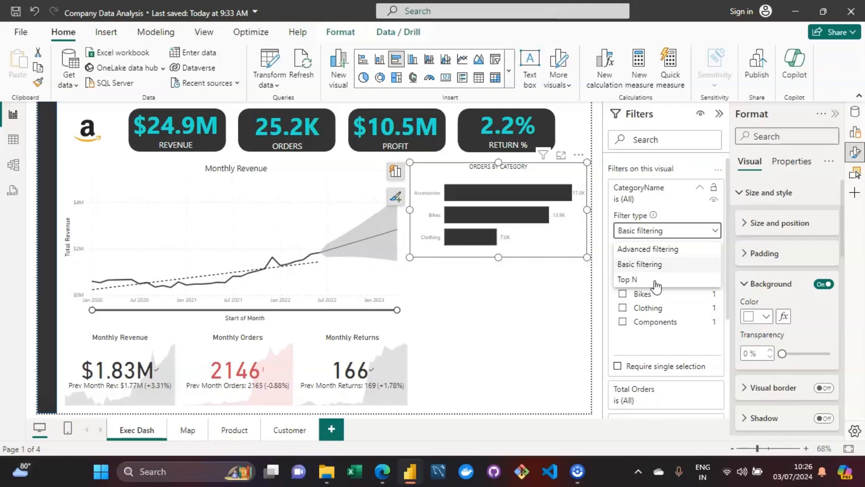
click(643, 285)
click(660, 249)
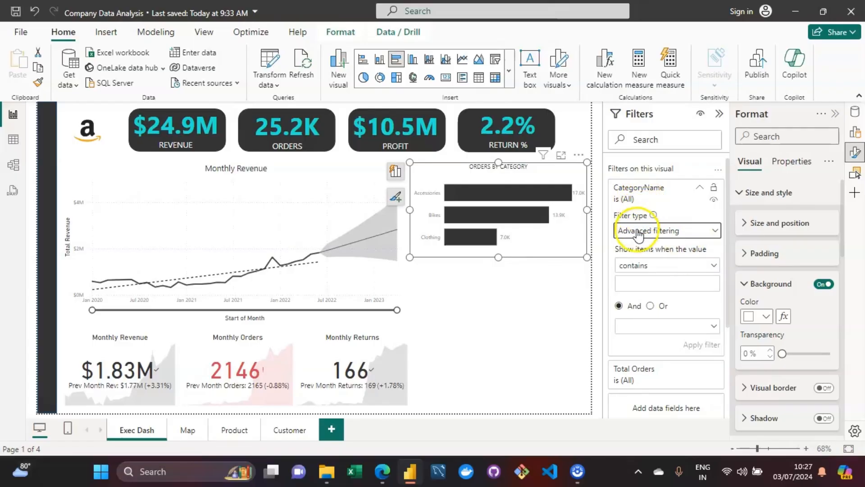
click(709, 266)
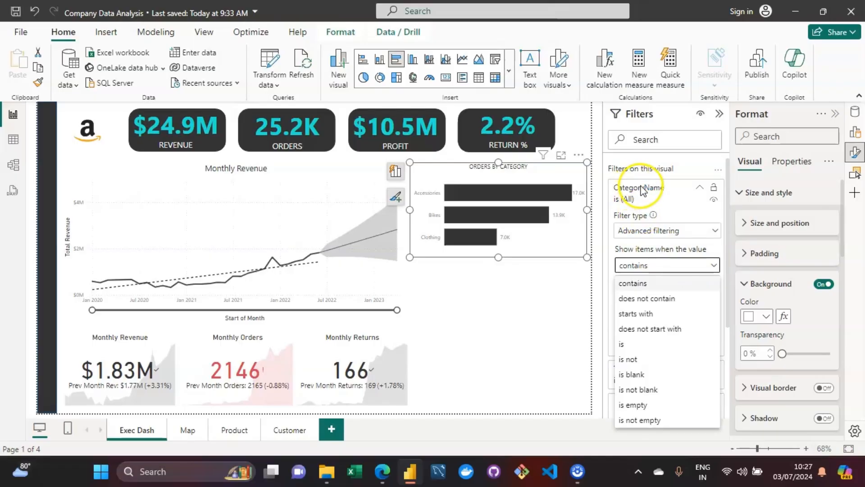
click(637, 314)
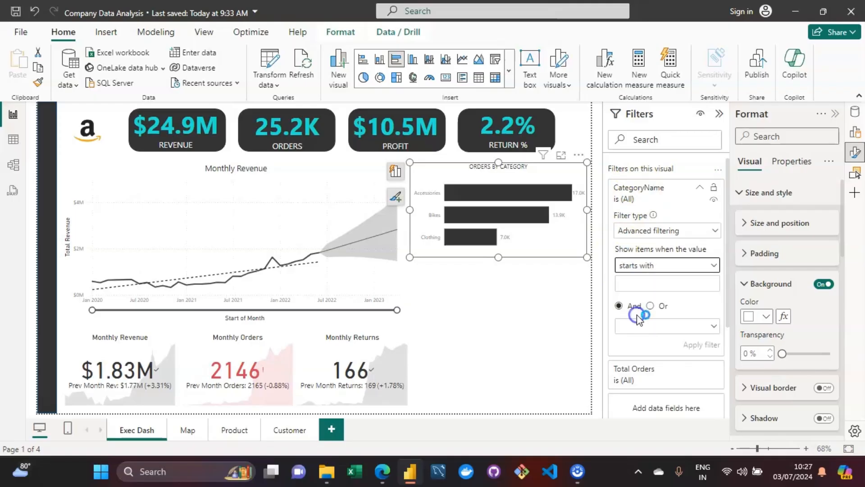
click(636, 285)
text(s)
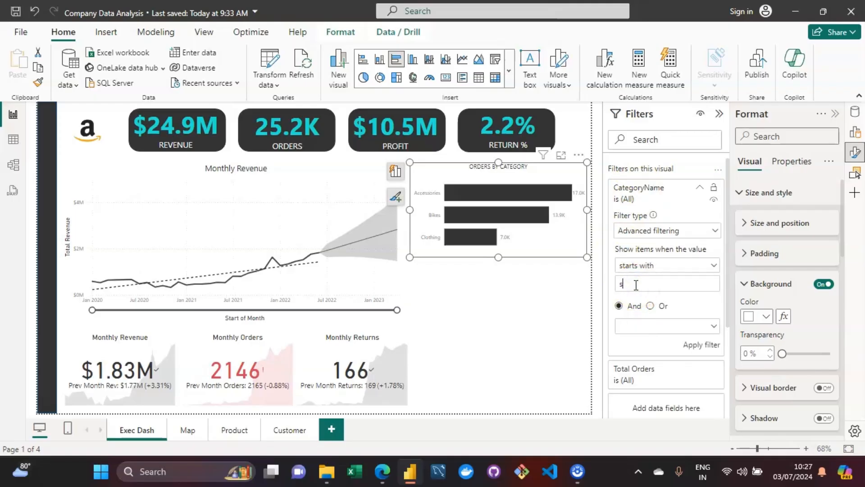
click(701, 344)
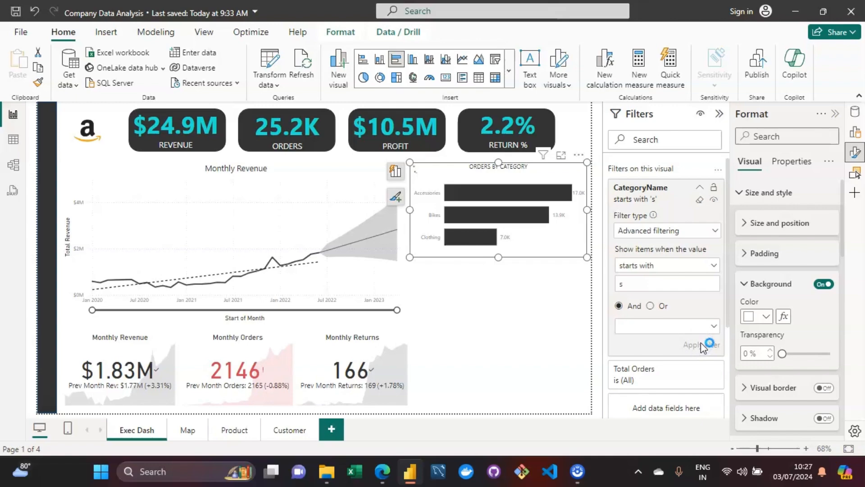
Apply the "starts with" condition on CategoryName with the value c instead, and clear that filter.
click(626, 280)
key(BackSpace)
text(c)
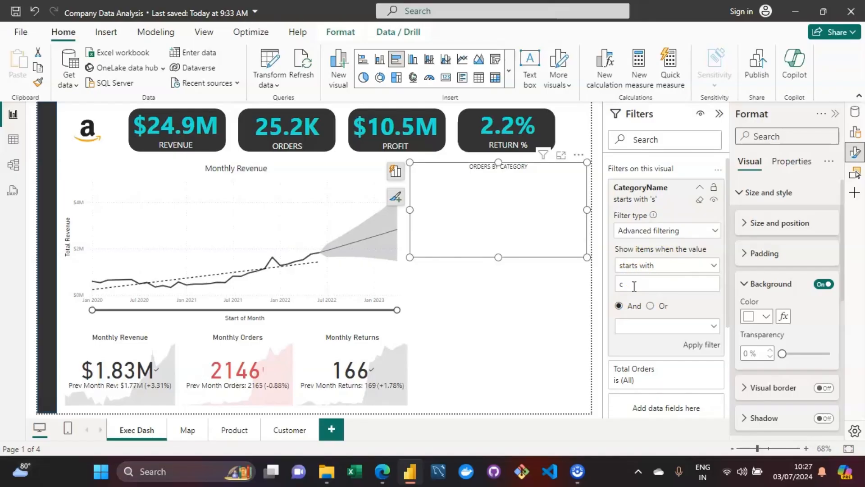
click(706, 348)
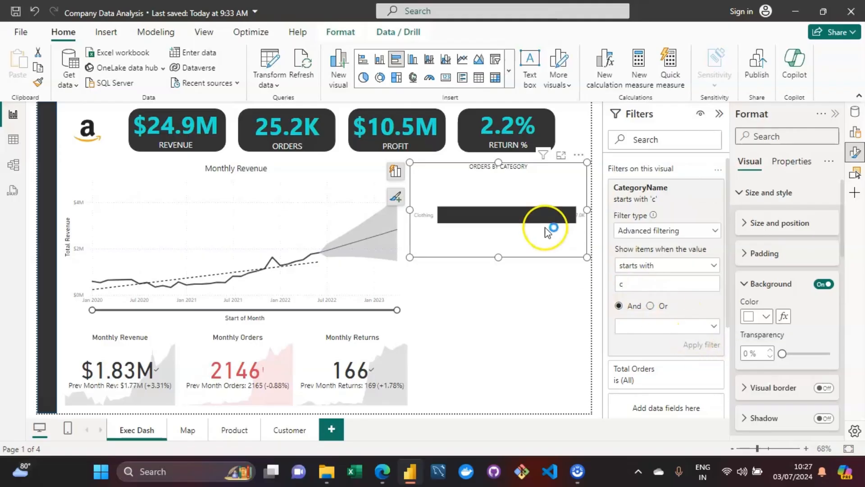
mouse_move(533, 220)
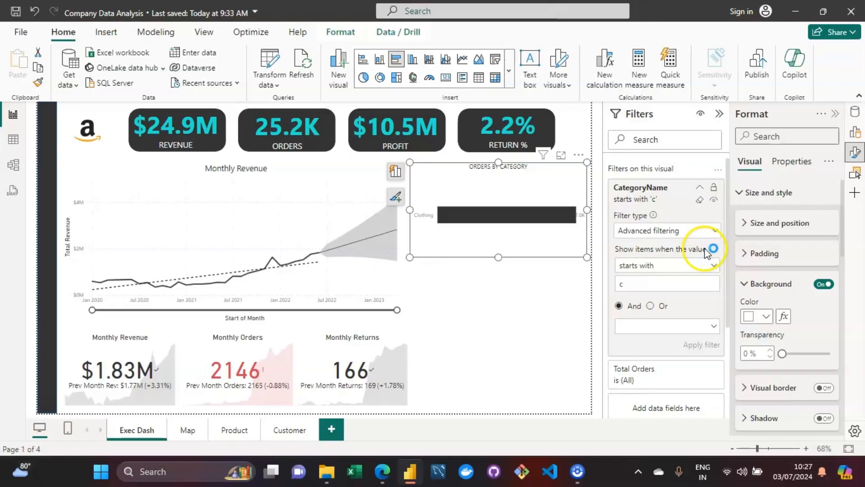
click(701, 201)
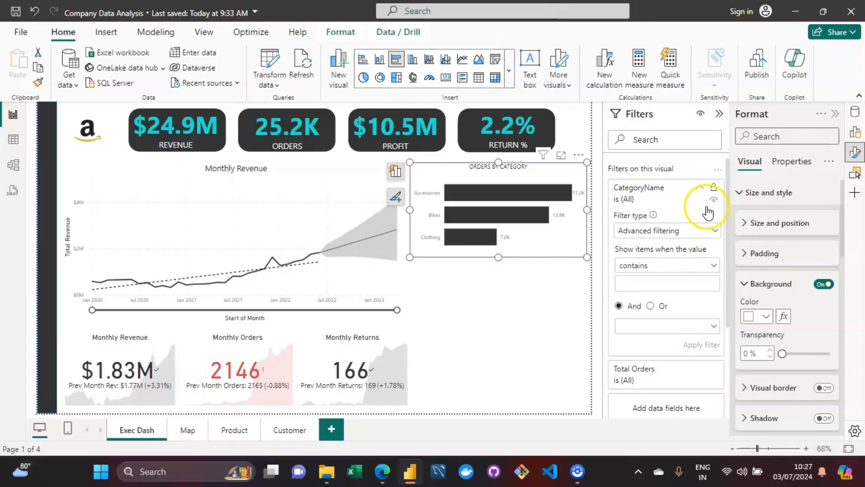
Filter the ORDERS BY CATEGORY chart to Total Orders greater than 14000, then clear that filter and deselect the chart.
scroll(727, 258, down, 2)
drag(728, 258, 726, 328)
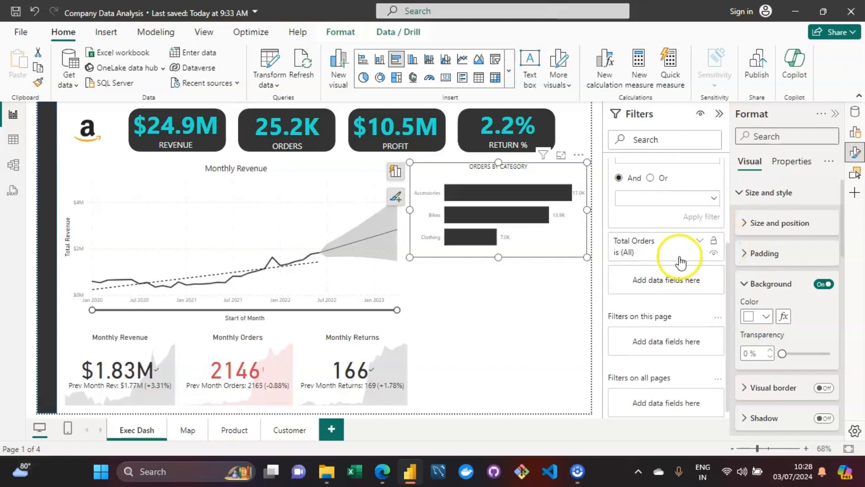
click(700, 243)
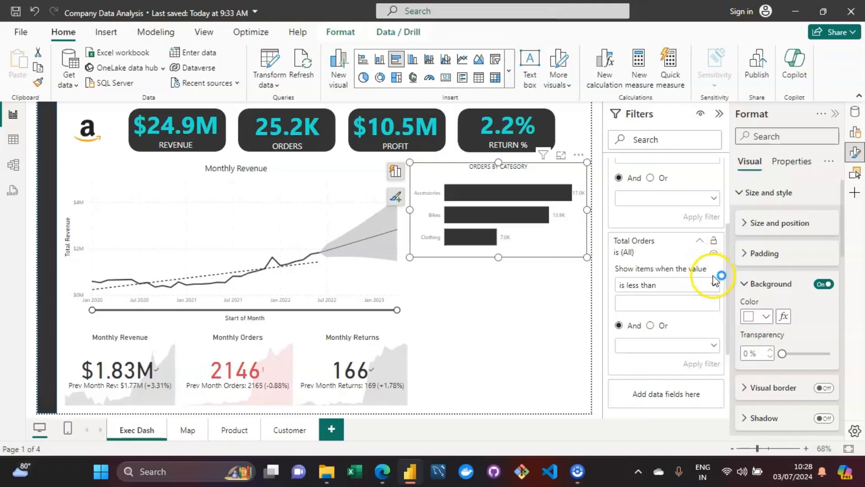
click(707, 286)
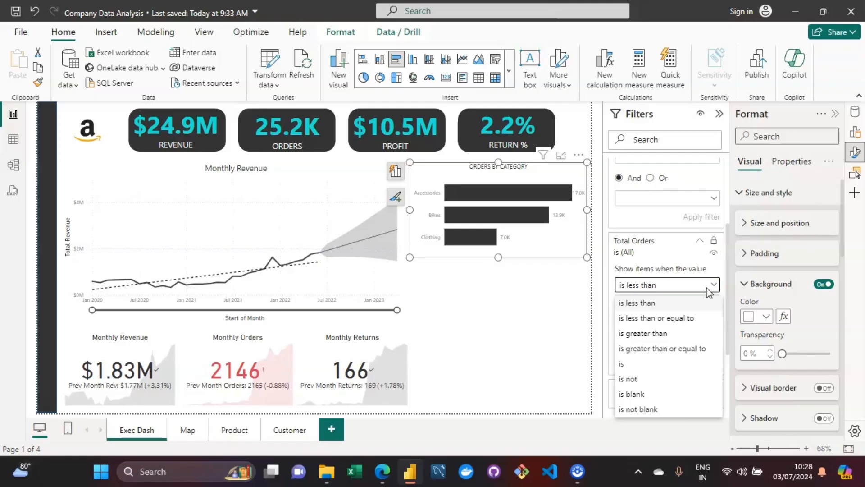
click(646, 334)
click(640, 306)
text(140000)
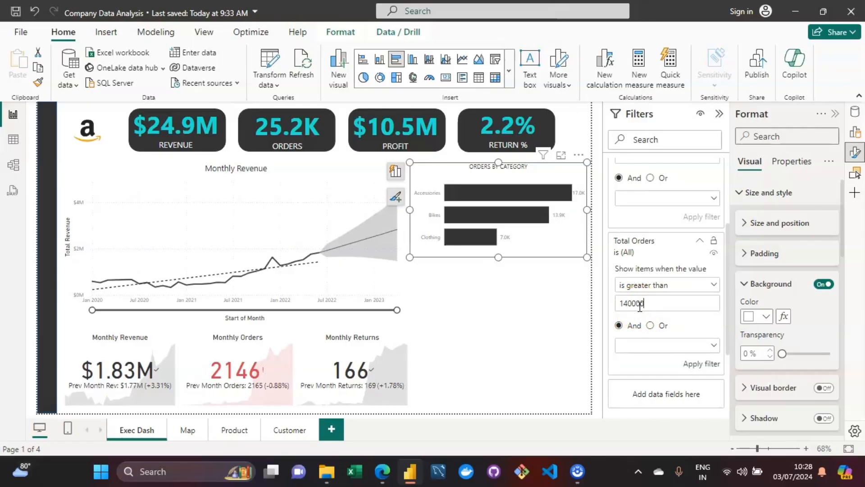
key(BackSpace)
click(642, 323)
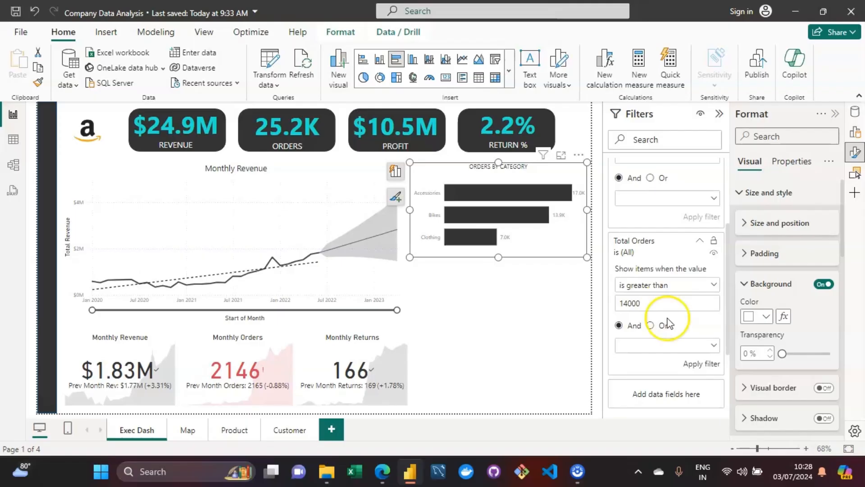
click(708, 364)
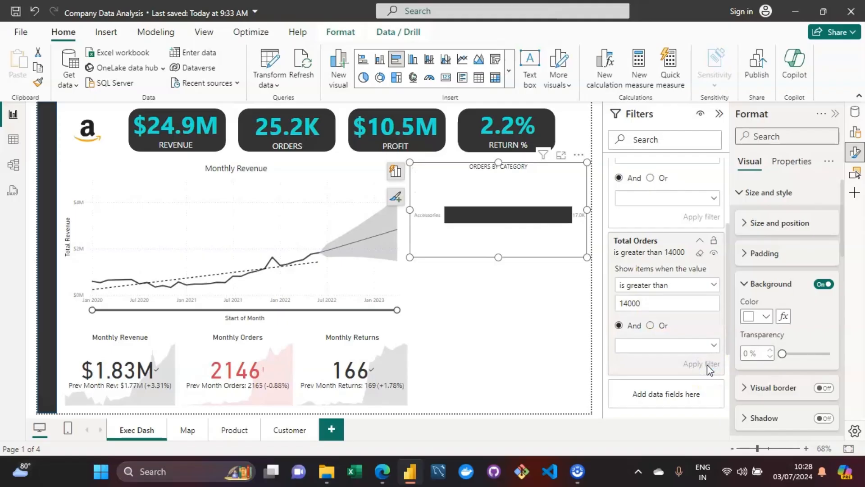
click(699, 255)
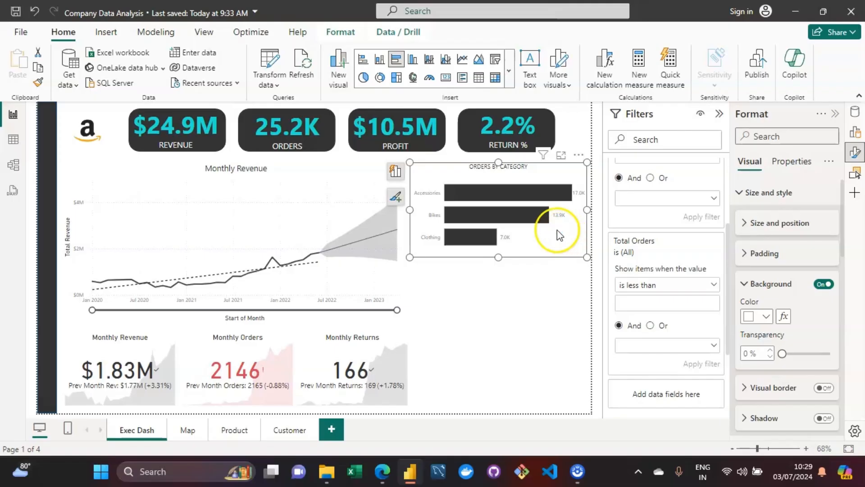
click(477, 349)
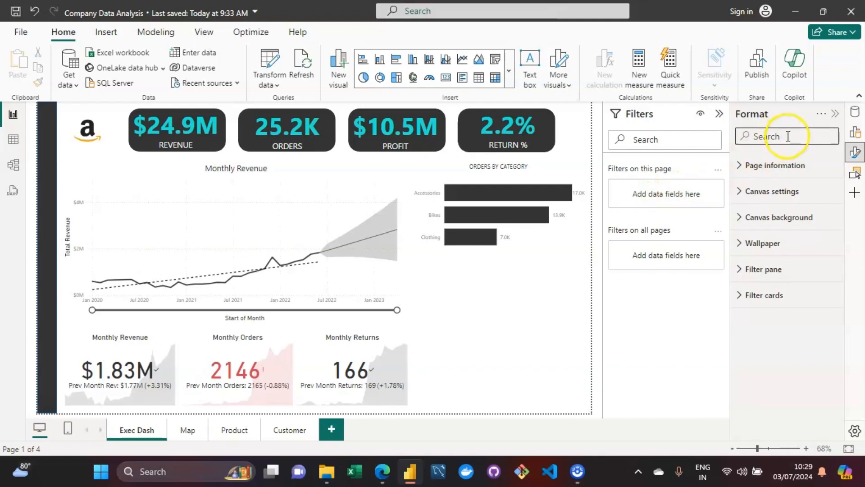
Show the report's data fields and search them for "country".
click(855, 112)
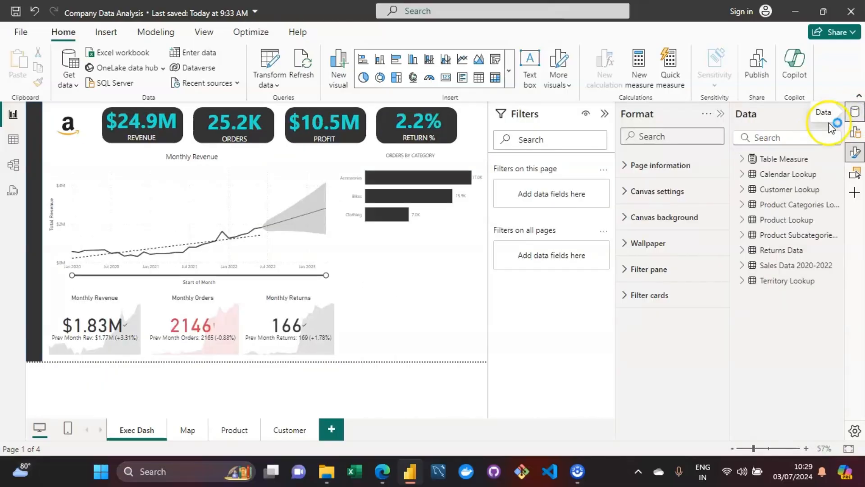
click(798, 138)
text(country)
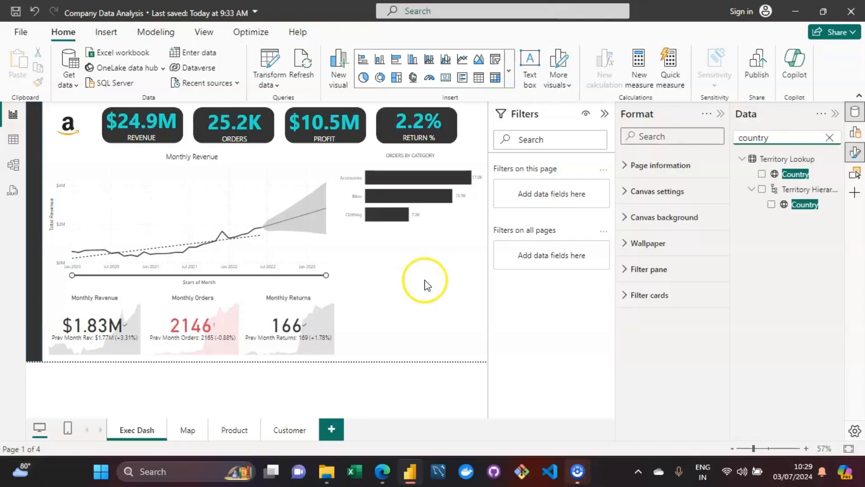
Filter only the Exec Dash page to Australia by the Territory Lookup Country field, and compare with the Customer page.
click(784, 175)
drag(784, 175, 544, 195)
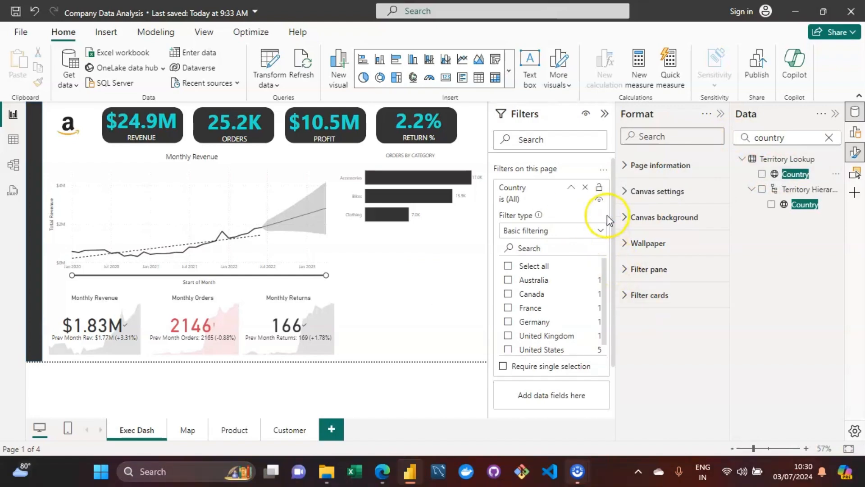
click(508, 281)
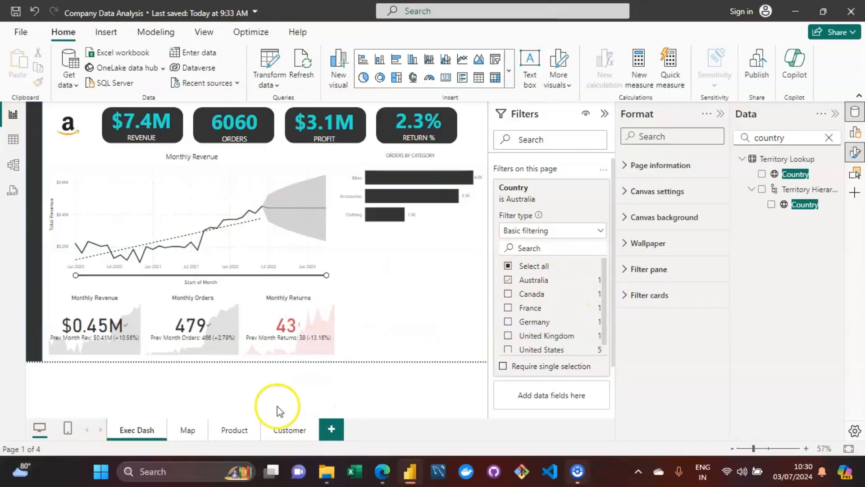
click(271, 431)
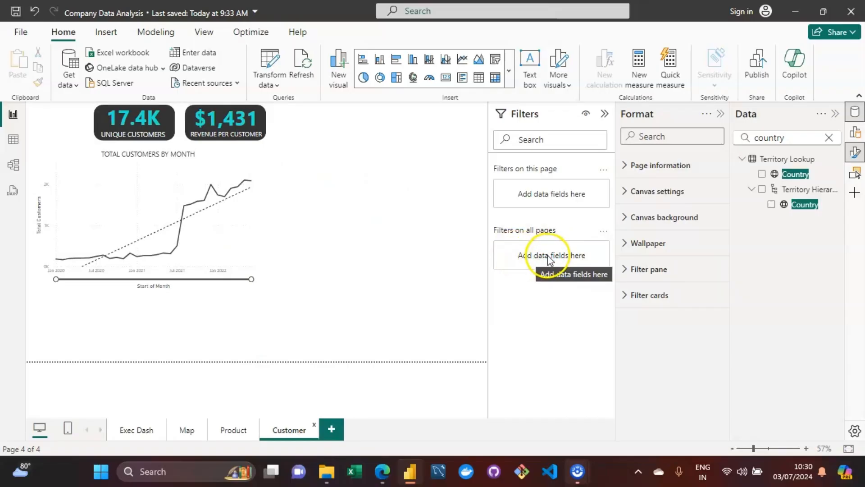
click(128, 431)
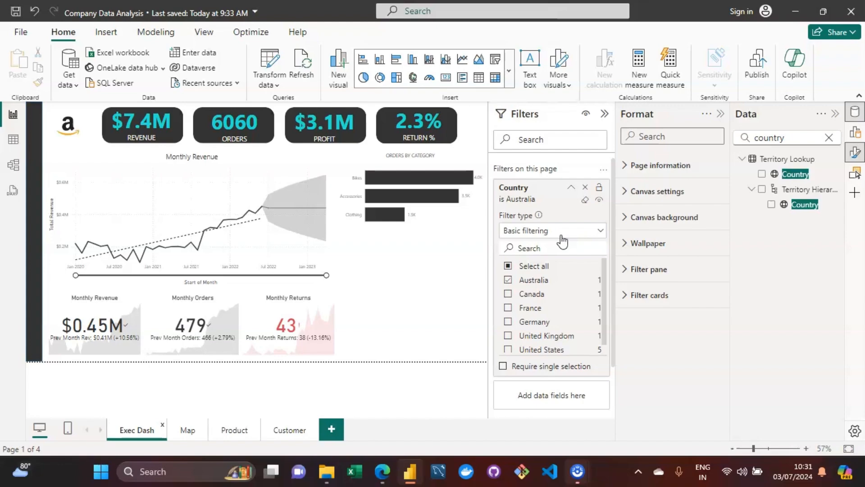
Clear the Australia selection and remove the Country filter from the Exec Dash page.
click(586, 201)
click(788, 231)
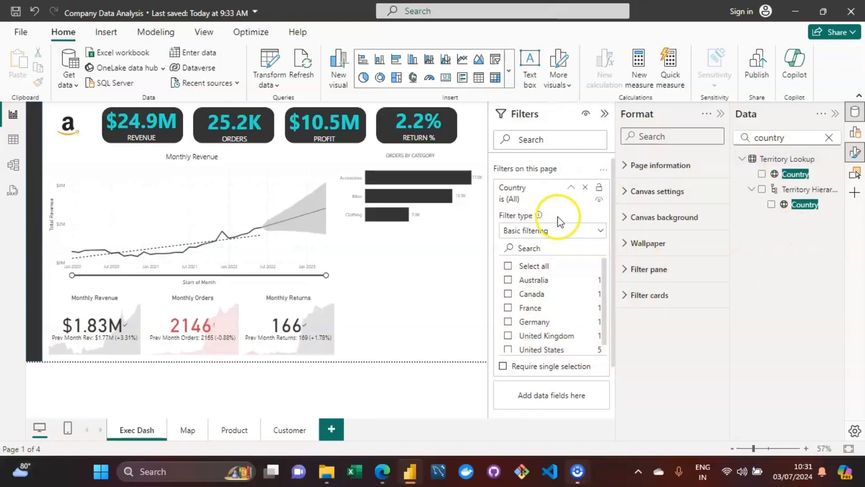
click(586, 187)
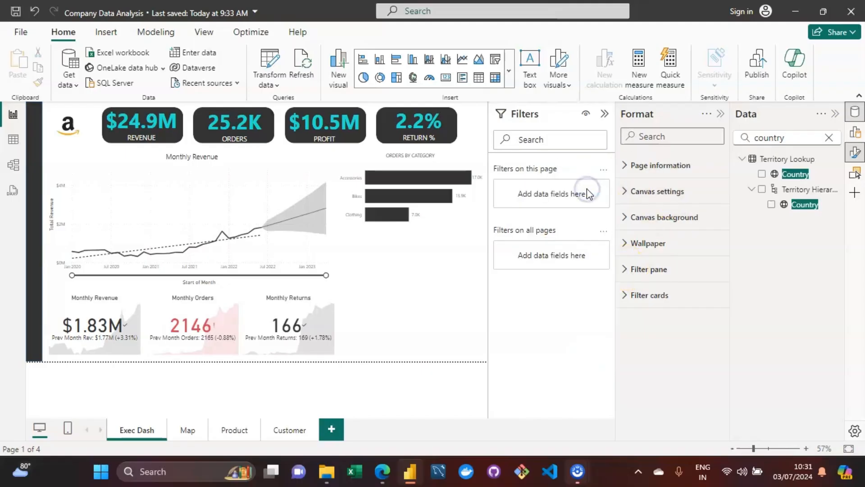
Collapse the Format pane beside the Exec Dash page.
click(564, 350)
click(710, 143)
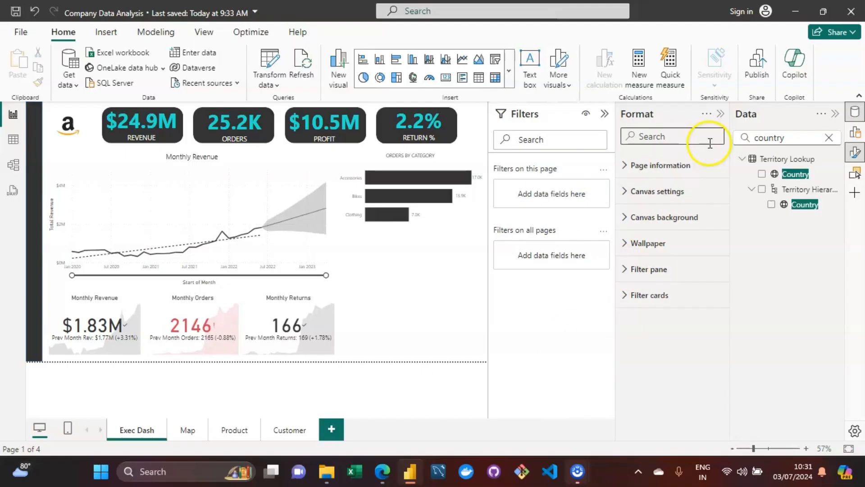
click(720, 114)
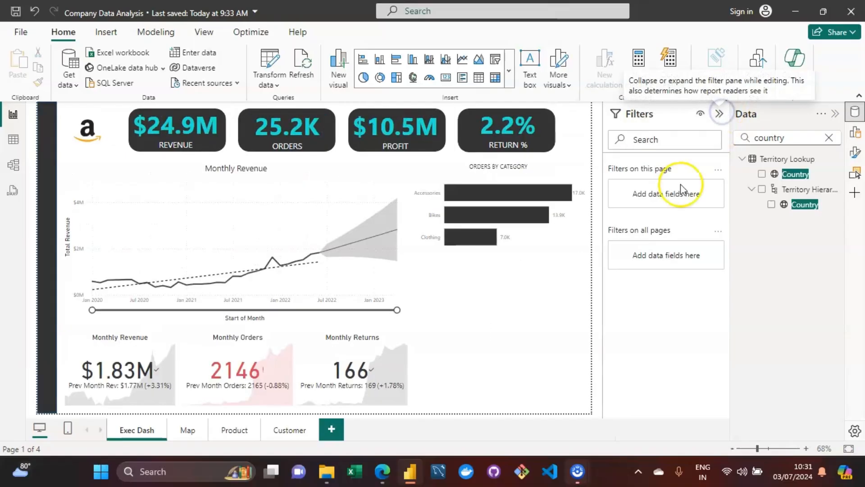
click(761, 292)
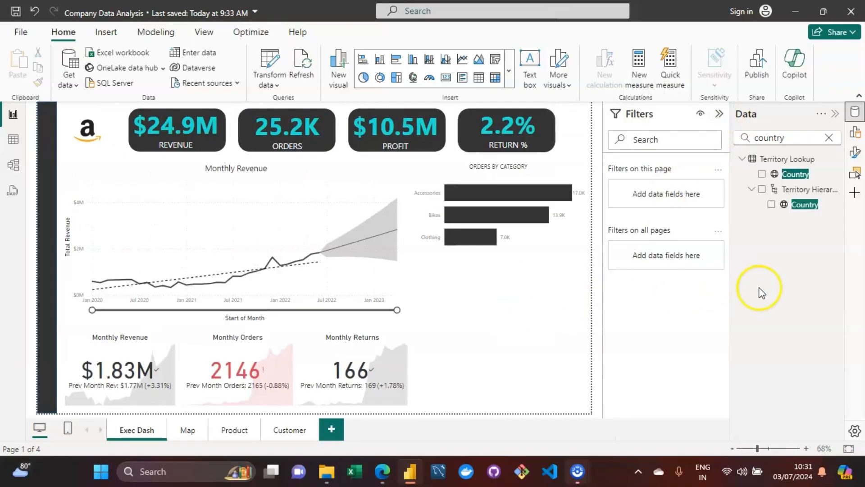
click(760, 288)
click(760, 289)
click(761, 292)
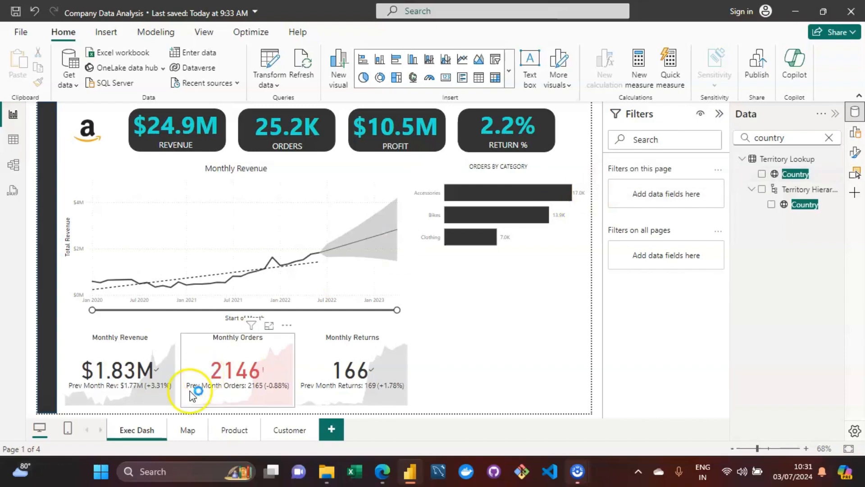
Filter all report pages to United States by the Territory Lookup Country field, and check the effect on the Exec Dash and Customer pages.
click(294, 432)
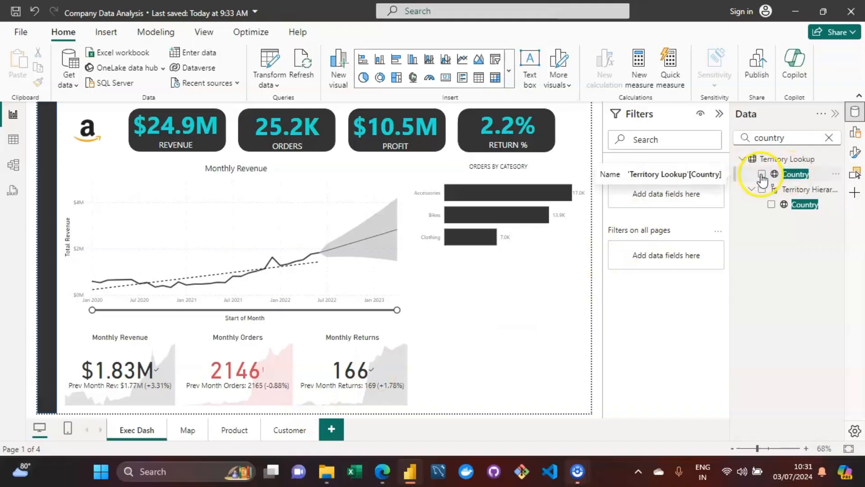
drag(796, 176, 678, 260)
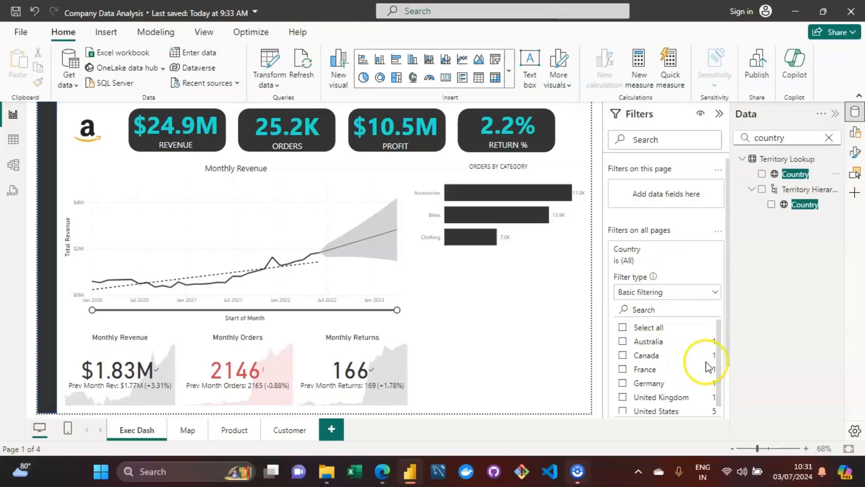
drag(718, 365, 718, 393)
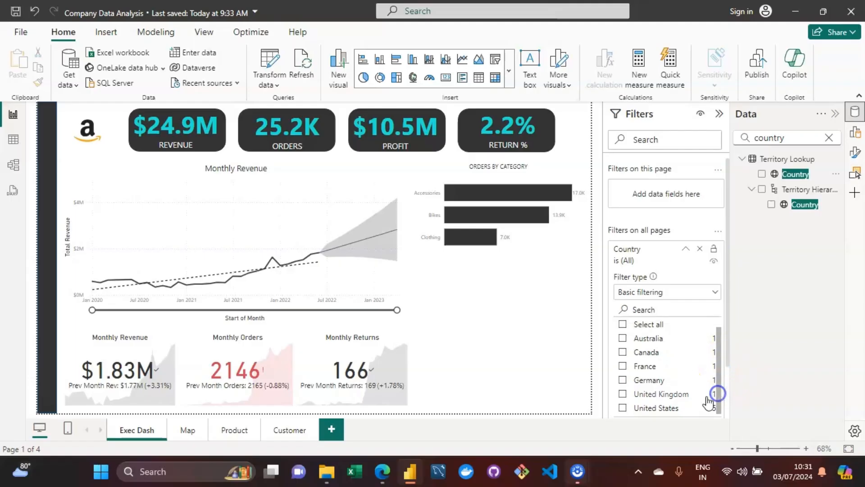
click(624, 408)
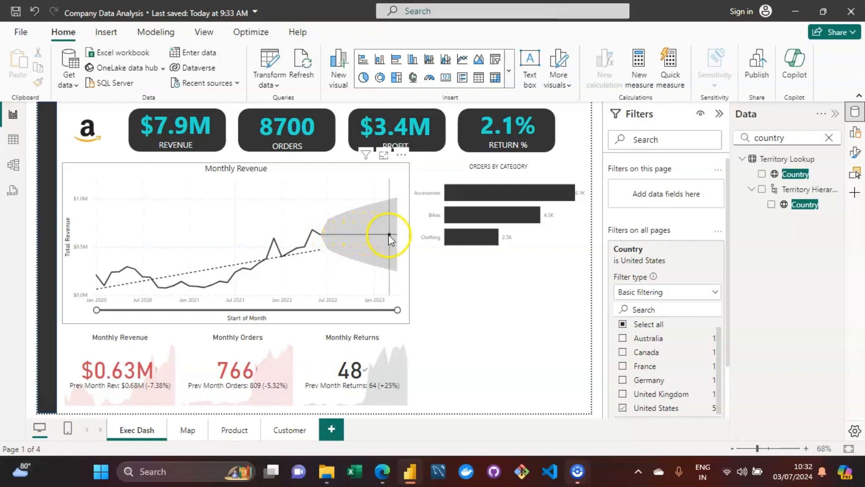
mouse_move(368, 234)
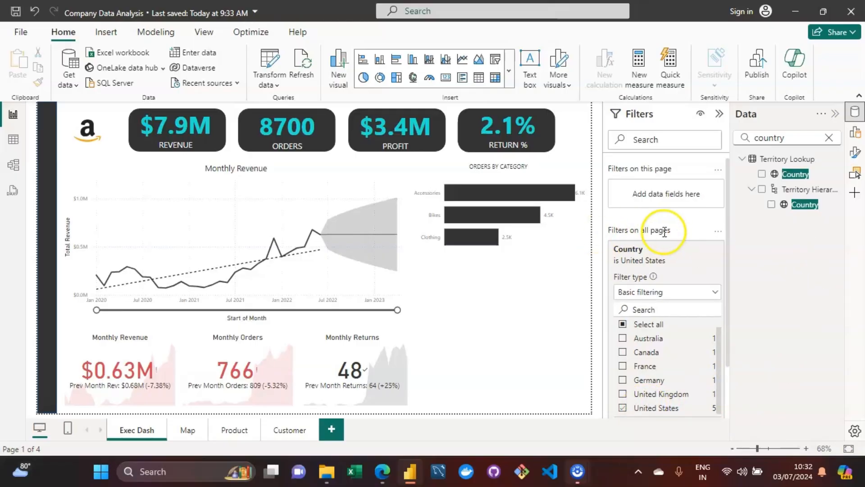
click(284, 431)
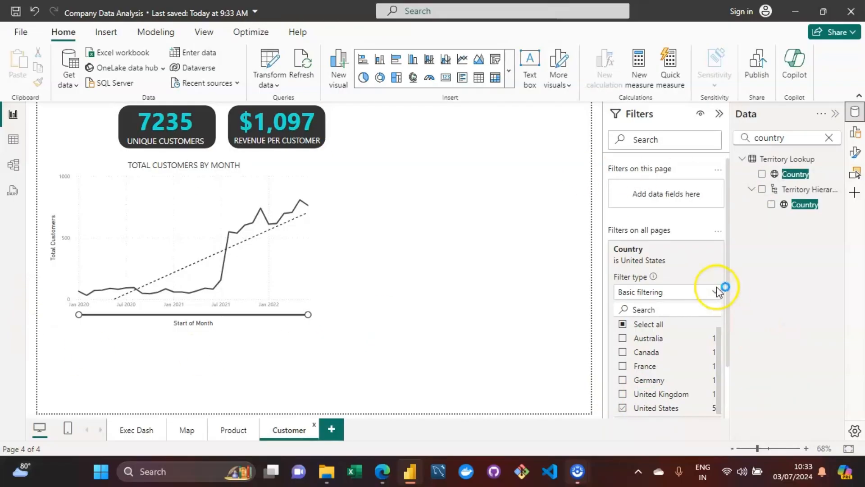
Clear and remove the Country filter from all pages, and save the report with the Exec Dash page open.
click(701, 261)
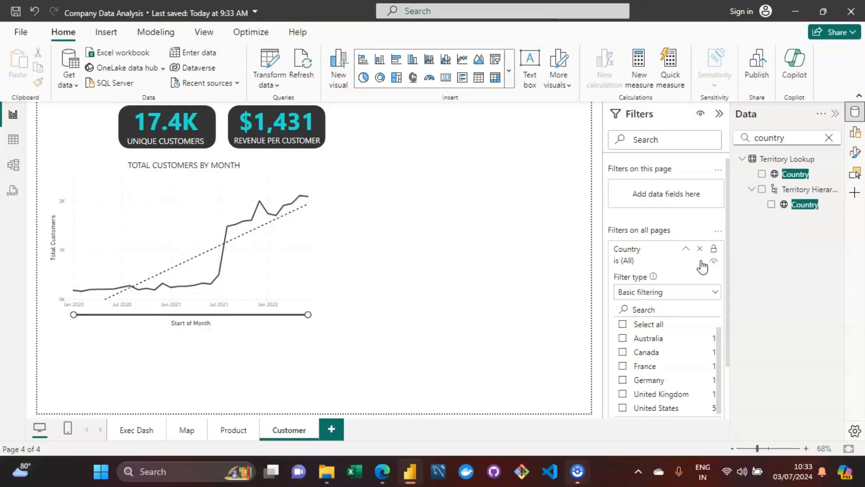
click(701, 252)
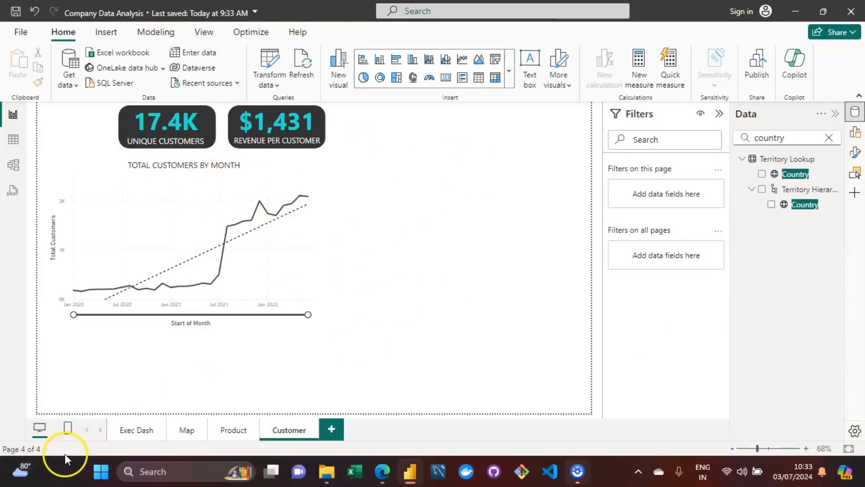
click(128, 421)
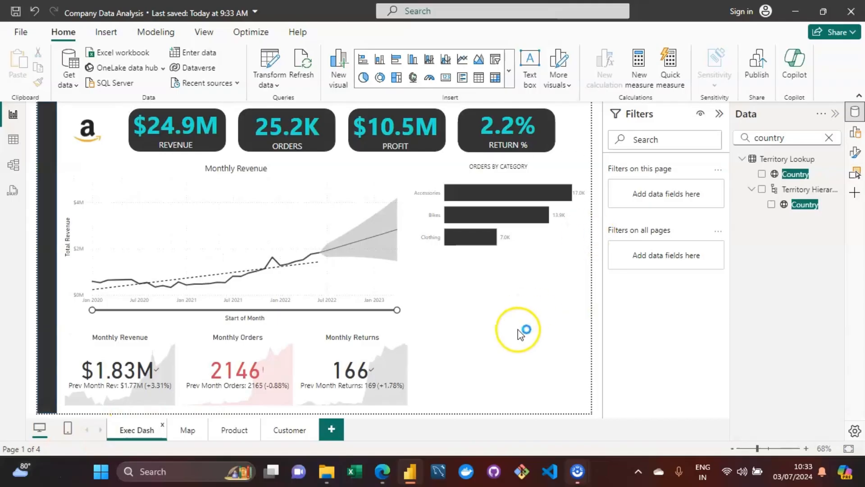
key(ctrl+s)
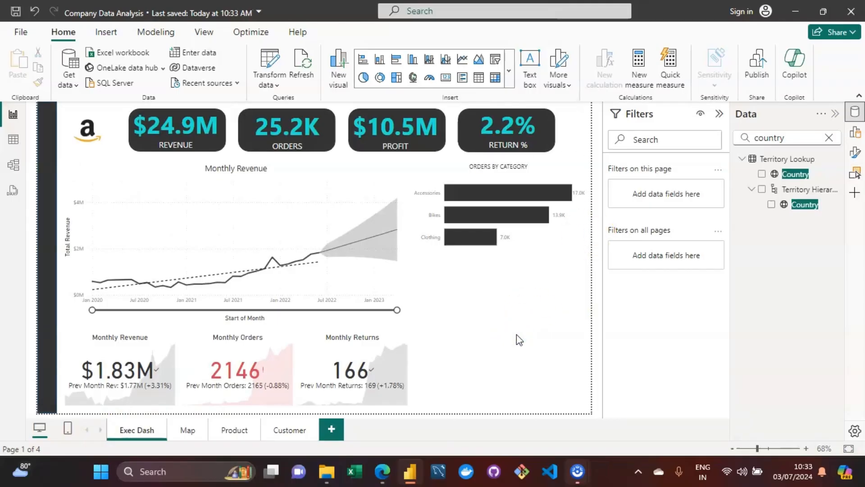
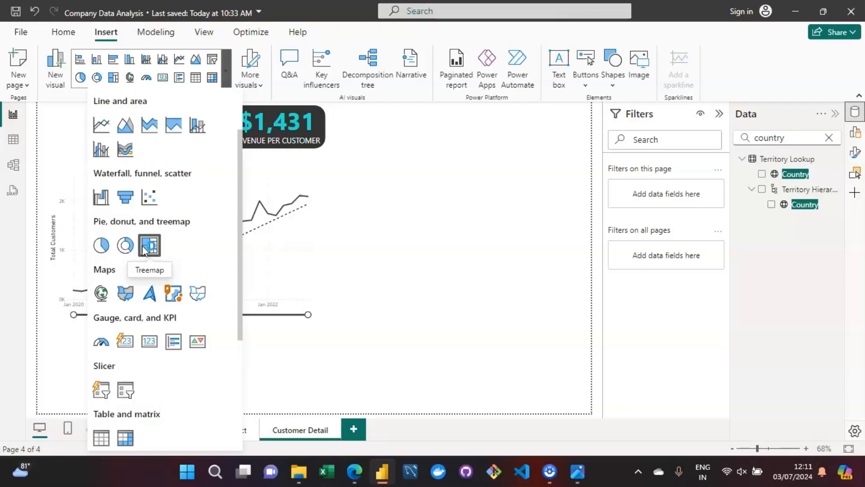
Insert a donut chart on the Customer Detail page, narrow it and place it in the empty area beside the KPI cards.
click(127, 247)
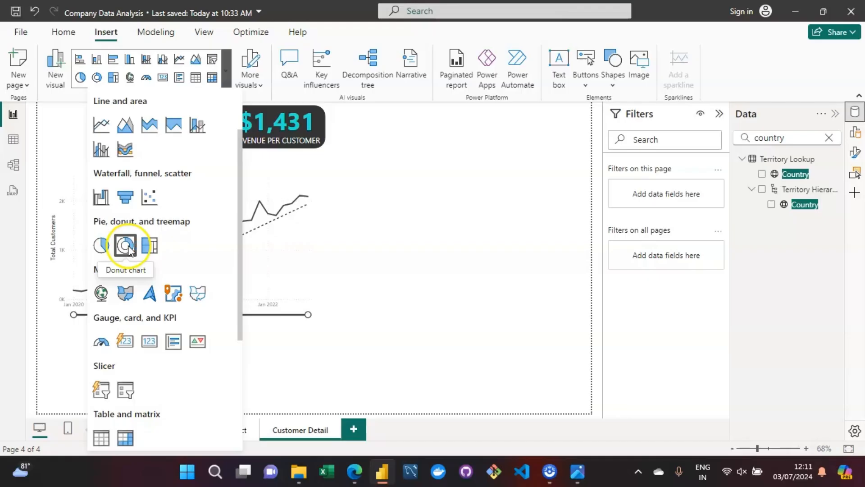
click(130, 249)
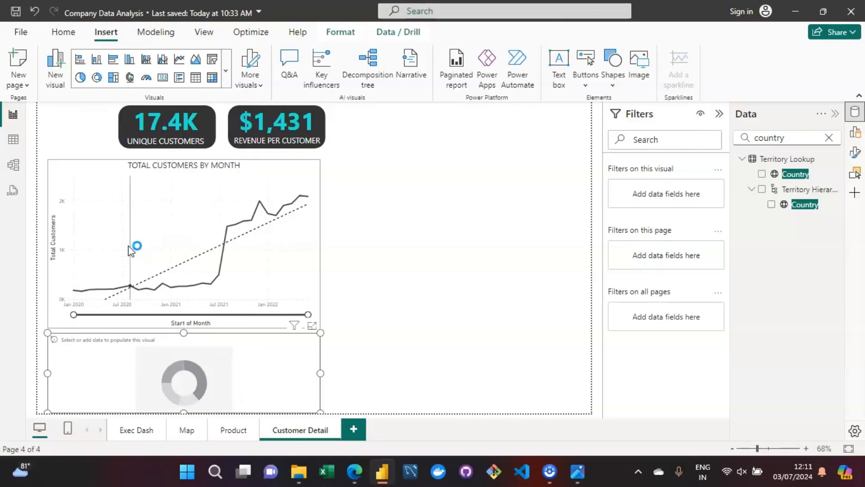
drag(216, 367, 487, 137)
drag(320, 149, 507, 171)
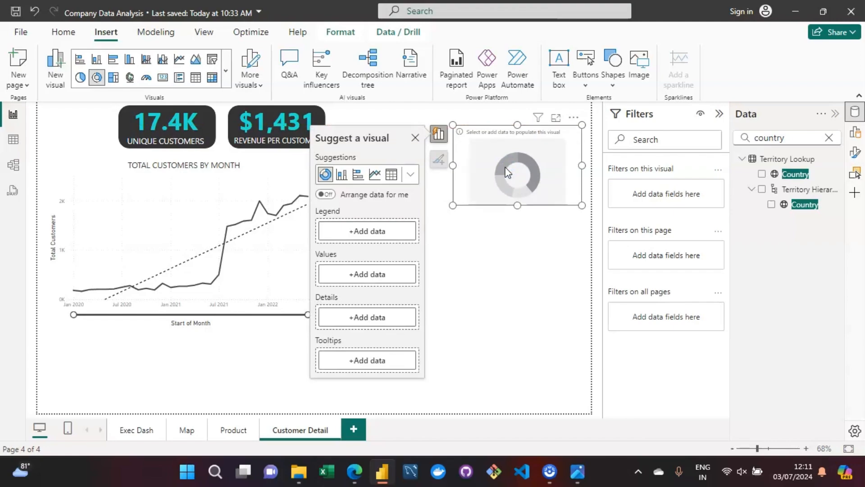
Switch to the Photos image Assignment-3-Donuts and Filters.png, read its Key Objectives, and return to the Power BI report.
mouse_move(568, 478)
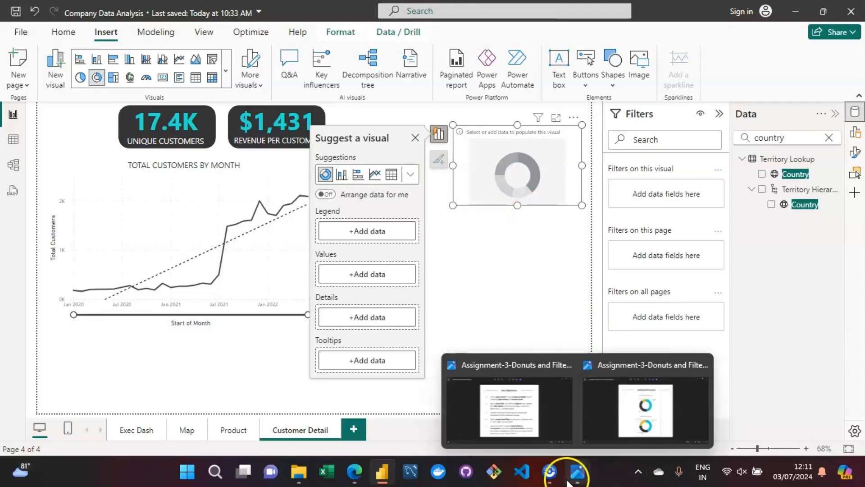
mouse_move(676, 399)
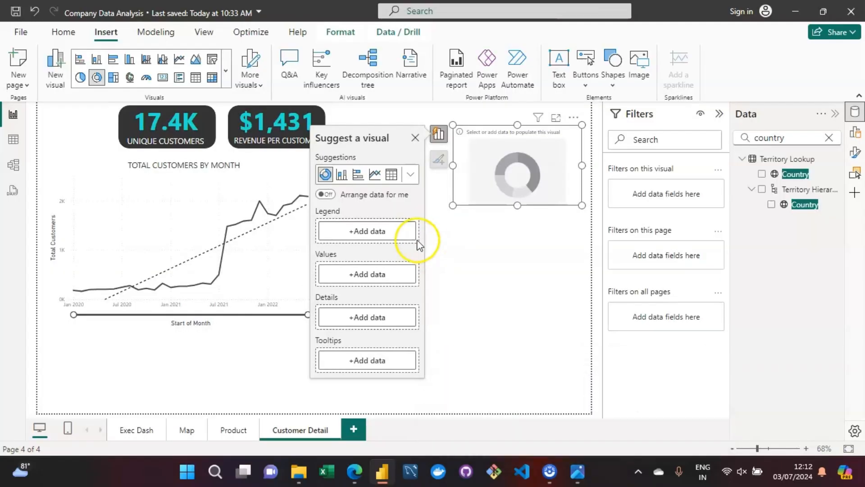
mouse_move(577, 483)
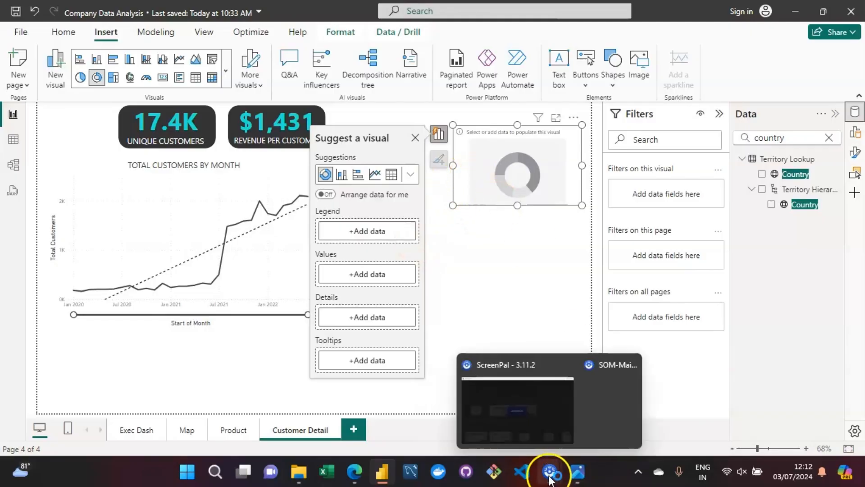
click(503, 411)
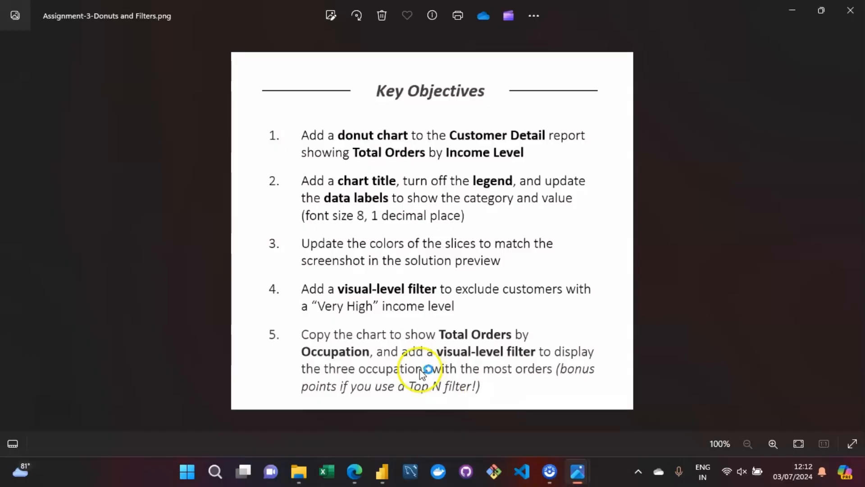
mouse_move(383, 472)
click(382, 436)
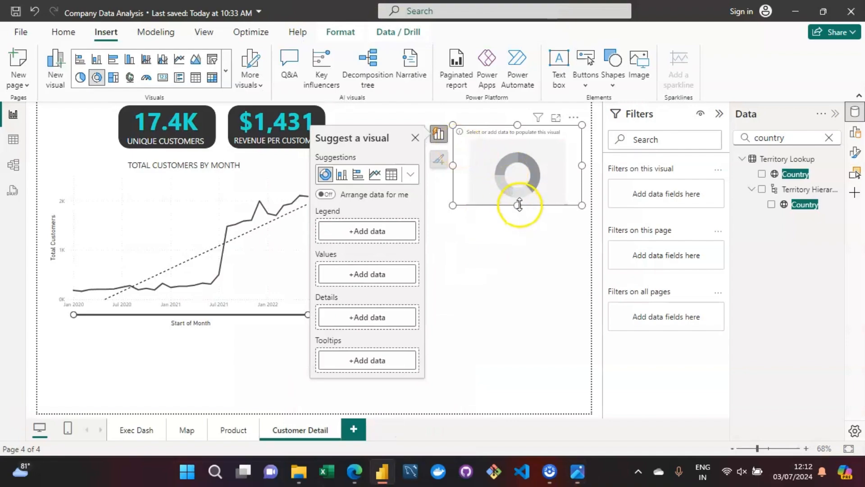
Make the donut chart slightly taller and set its legend to Income Level from Customer Lookup.
drag(519, 204, 519, 219)
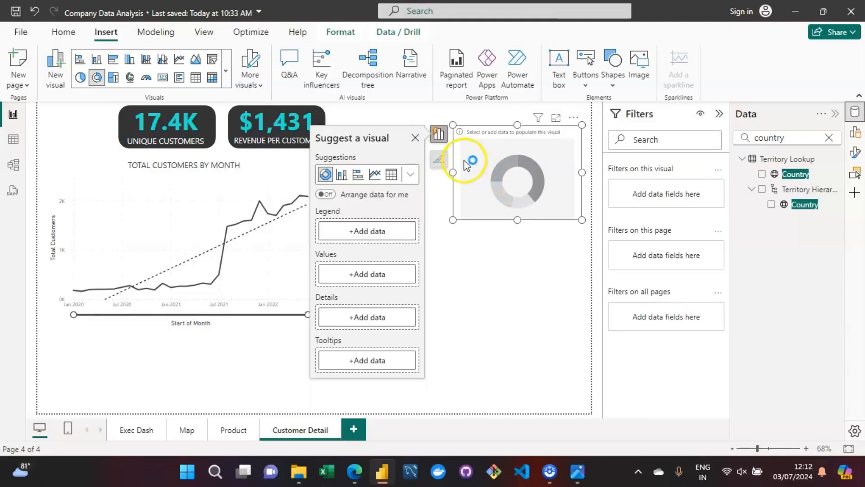
click(384, 229)
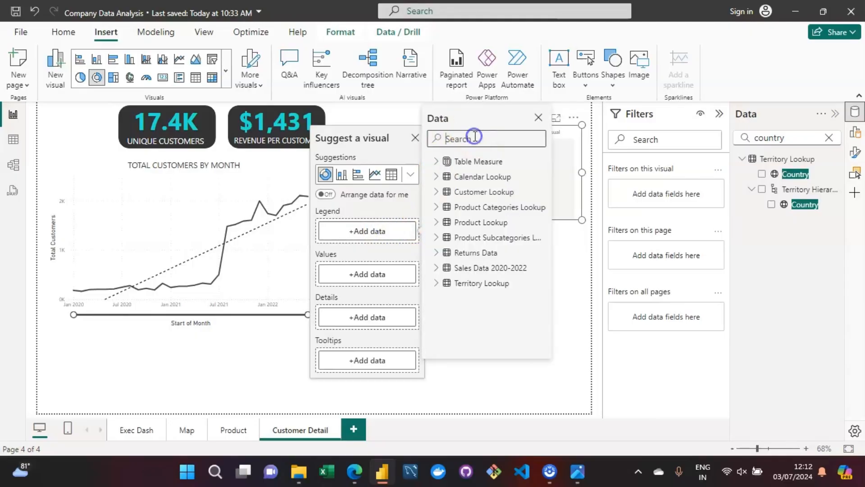
text(income)
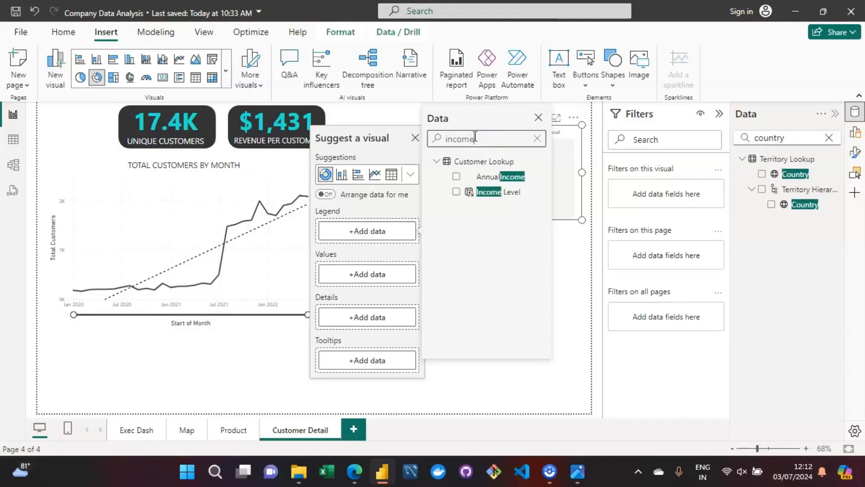
click(457, 193)
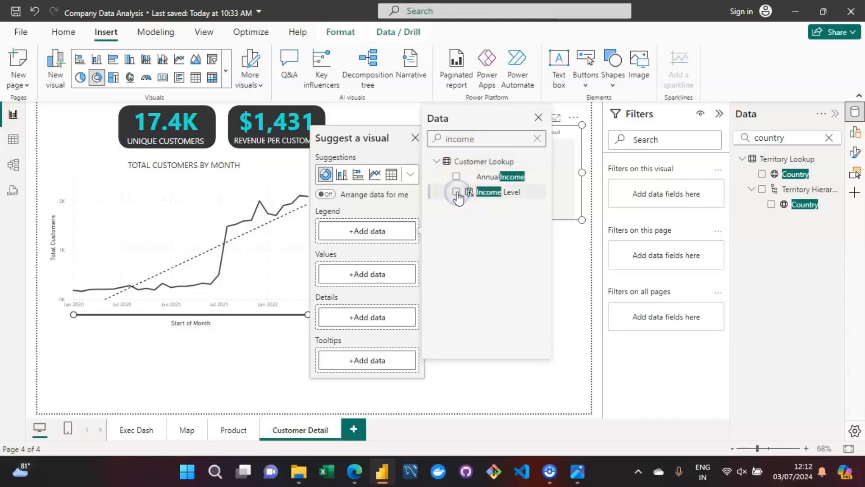
Recheck the Key Objectives image and add the Total Orders measure as the donut chart's values.
click(354, 296)
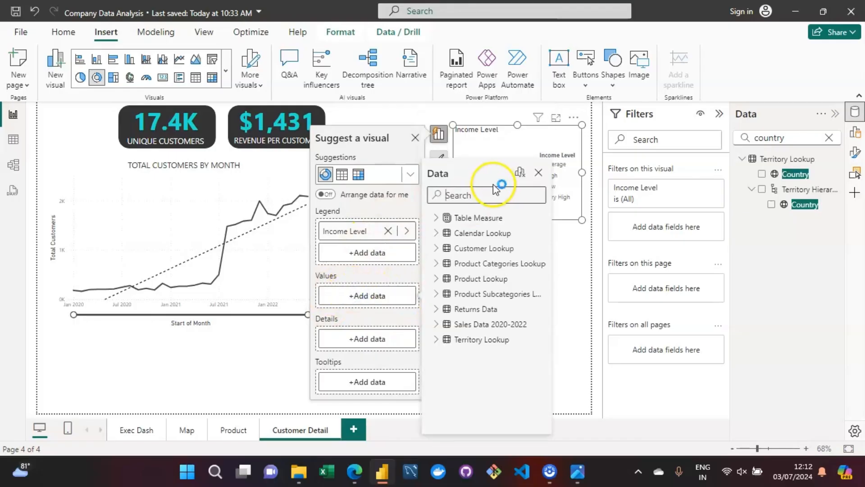
text(t)
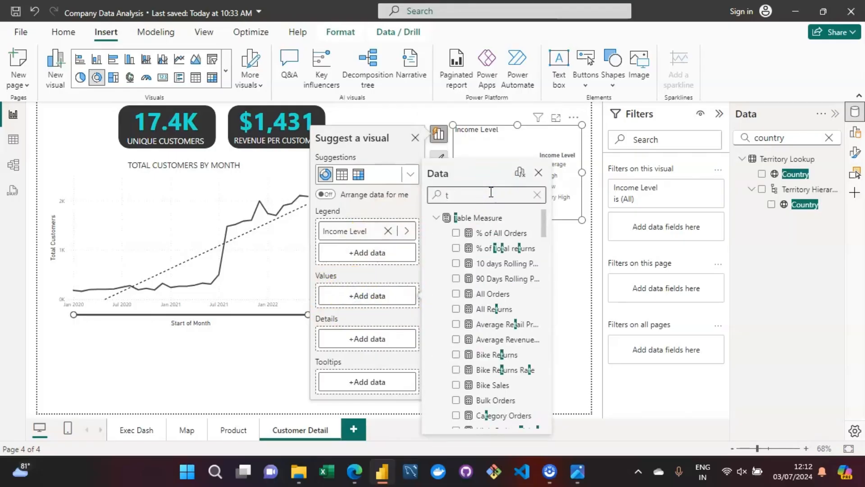
key(BackSpace)
click(563, 478)
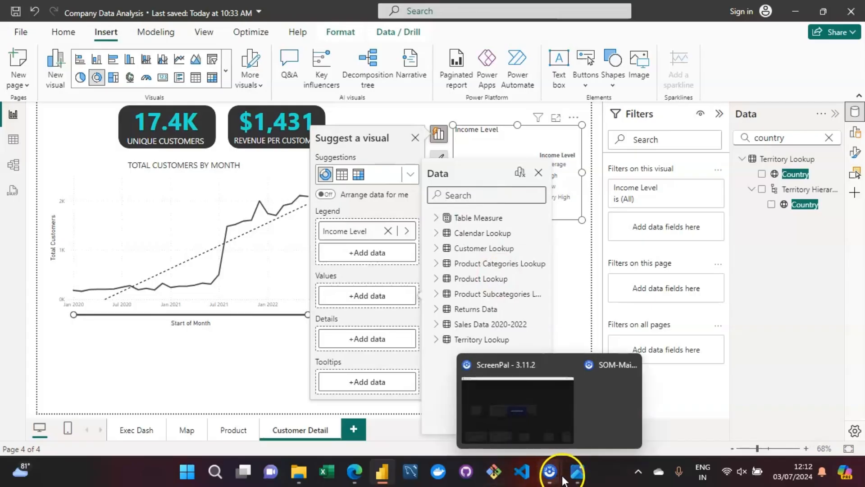
mouse_move(577, 472)
click(541, 413)
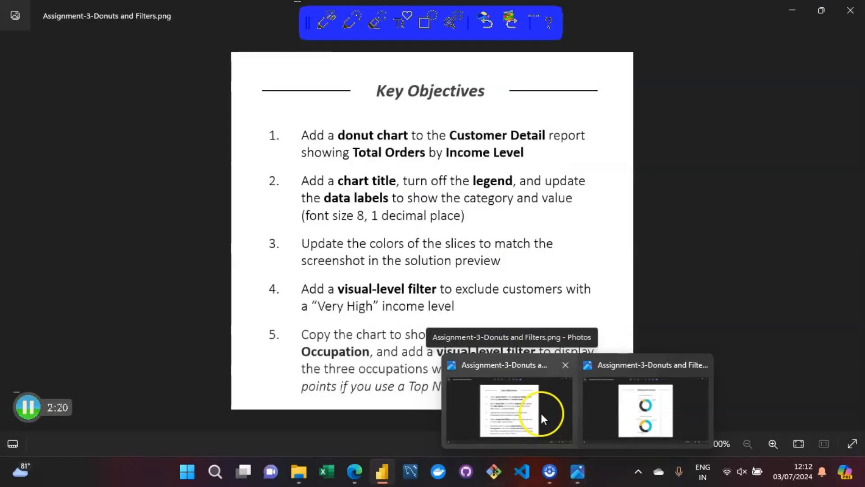
text(total o)
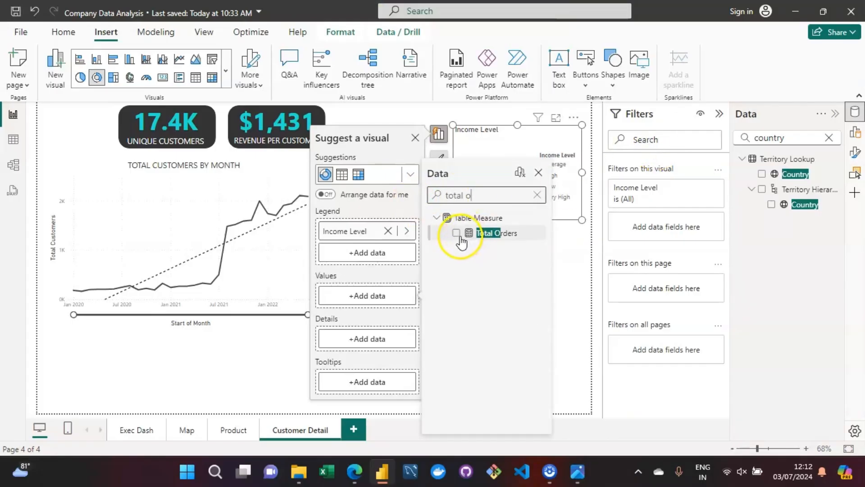
click(457, 235)
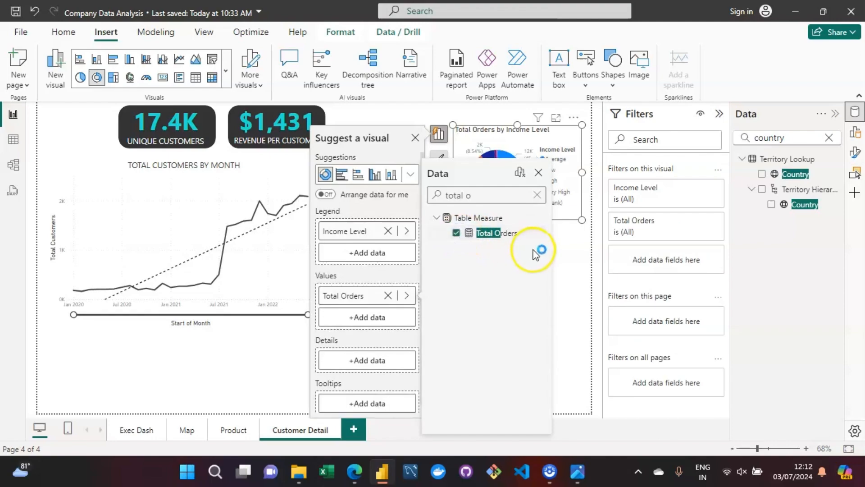
Close the field picker and enlarge the Total Orders by Income Level donut chart from its lower-left corner.
click(564, 265)
click(504, 221)
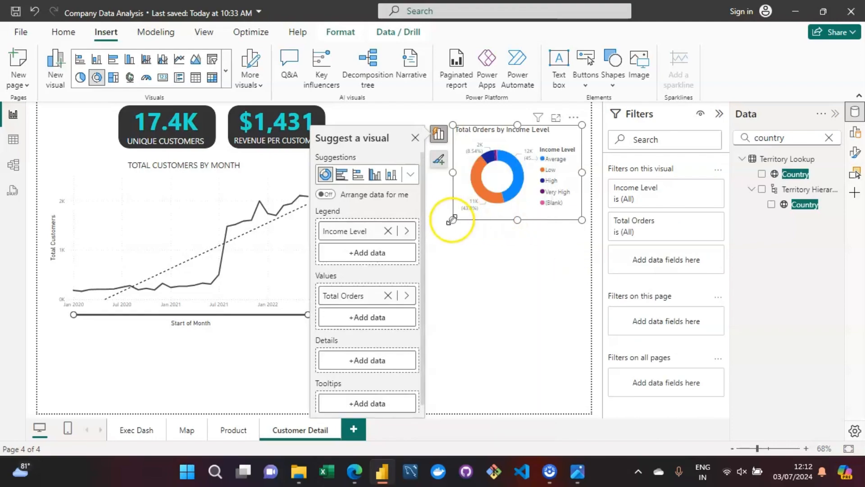
drag(453, 220, 419, 245)
click(521, 189)
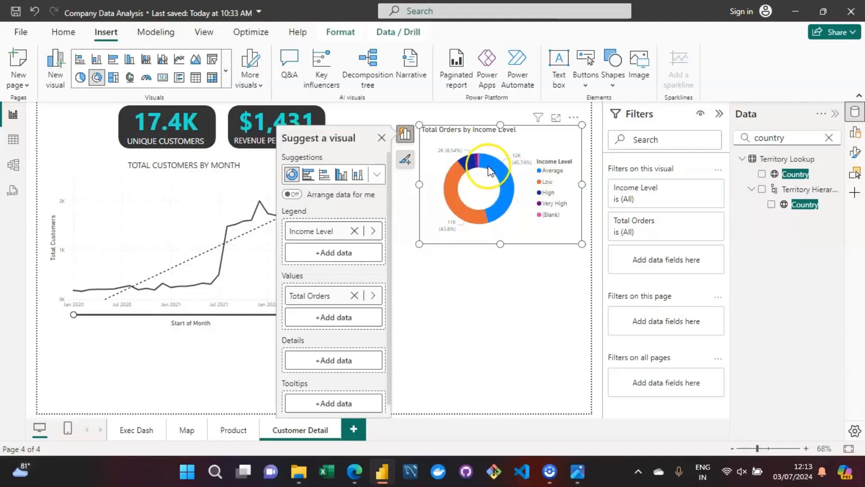
Inspect the donut chart's slices, reread the Key Objectives in the Photos image Assignment-3-Donuts and Filters.png, and return to the Power BI report.
mouse_move(491, 167)
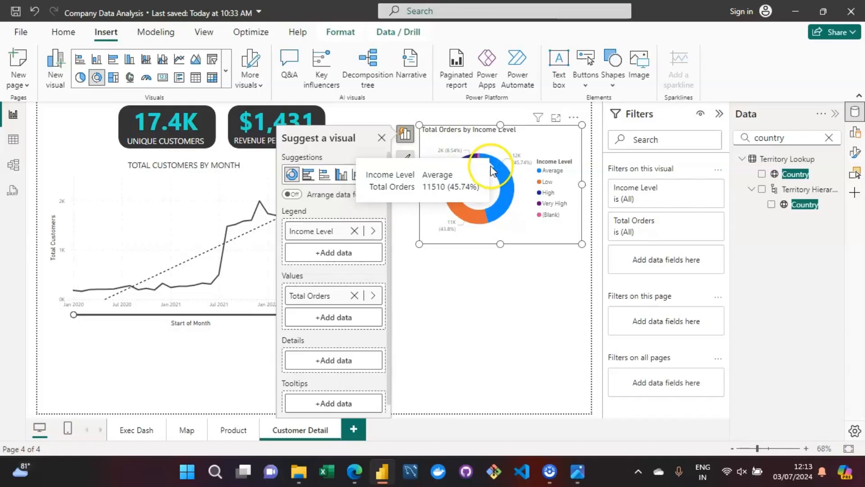
mouse_move(466, 211)
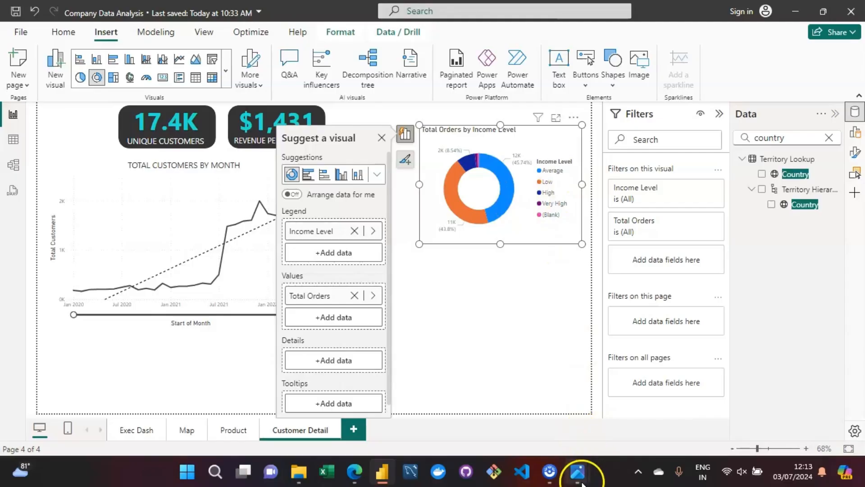
mouse_move(581, 482)
click(533, 420)
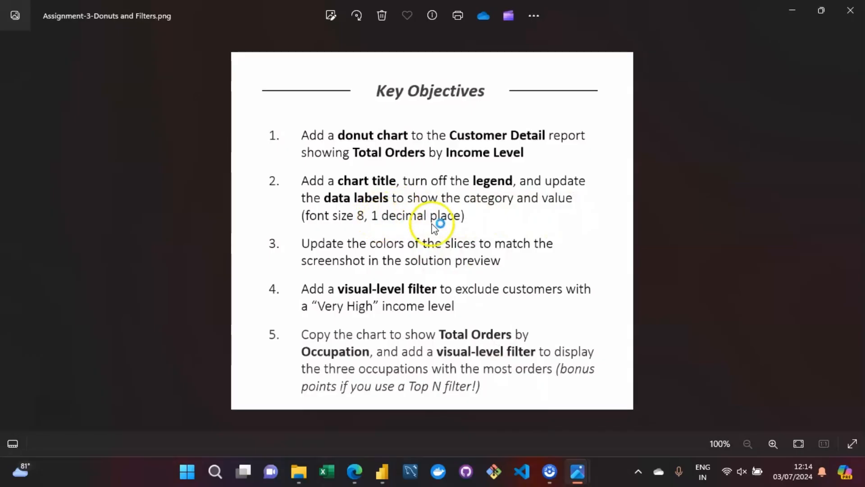
click(382, 471)
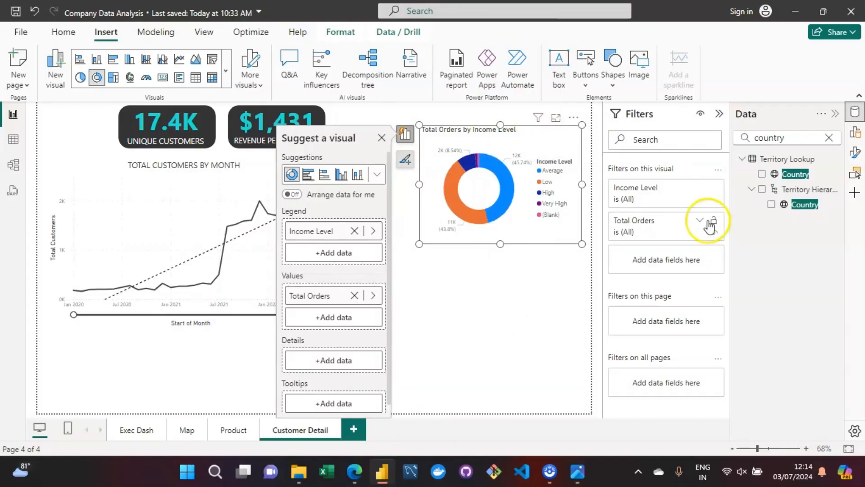
Check the solution preview image and shorten the donut chart's title to "Orders by Income Level".
double_click(543, 140)
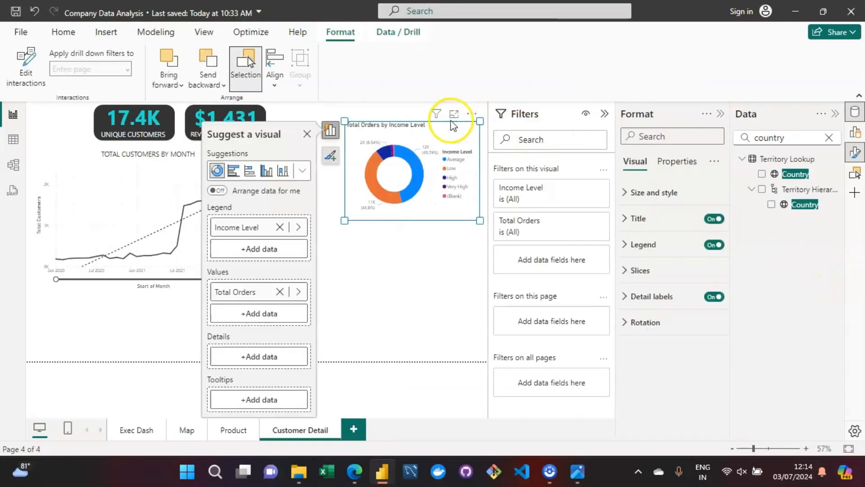
click(399, 125)
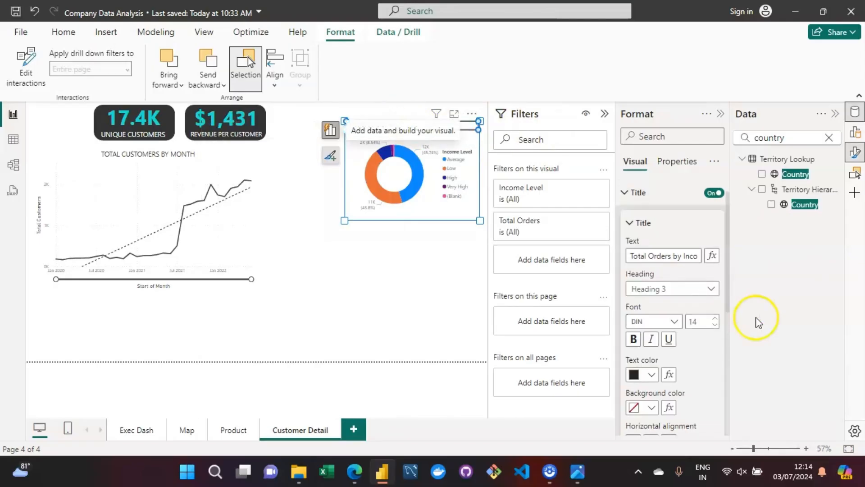
mouse_move(579, 466)
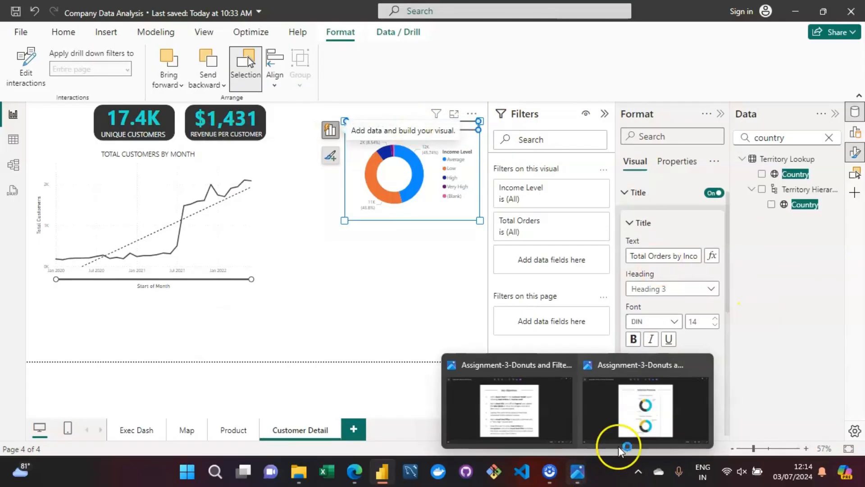
mouse_move(646, 429)
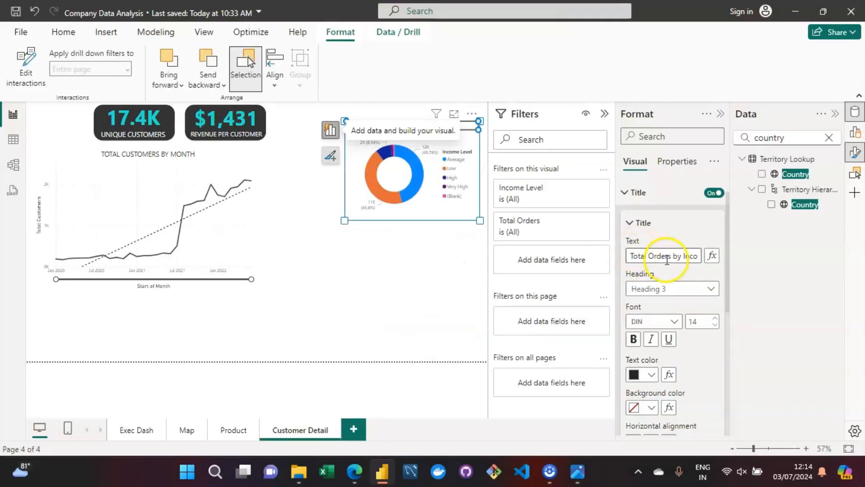
click(667, 257)
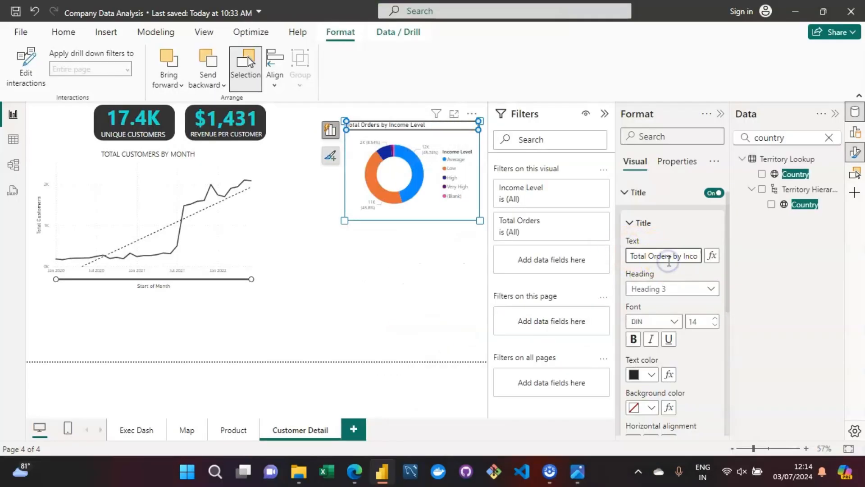
key(BackSpace)
key(BackSpace)
key(BackSpace)
key(BackSpace)
key(BackSpace)
key(BackSpace)
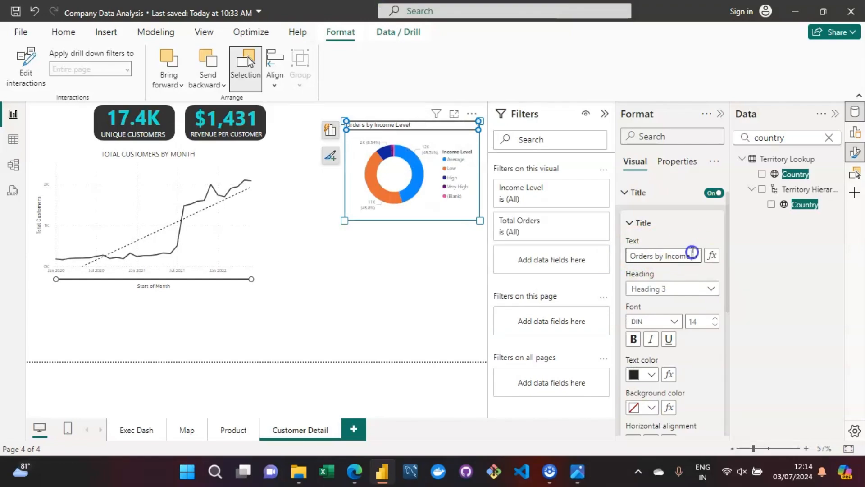
click(692, 255)
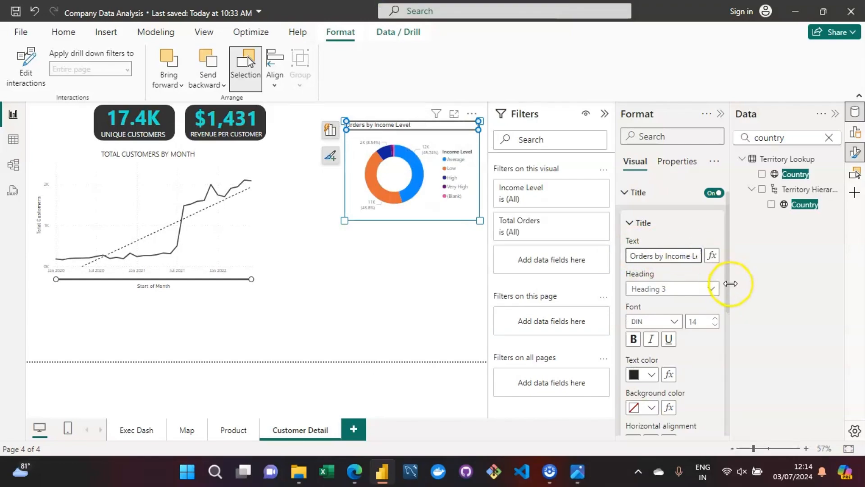
Center the donut chart's title horizontally and set its font to Segoe UI.
drag(728, 305, 728, 327)
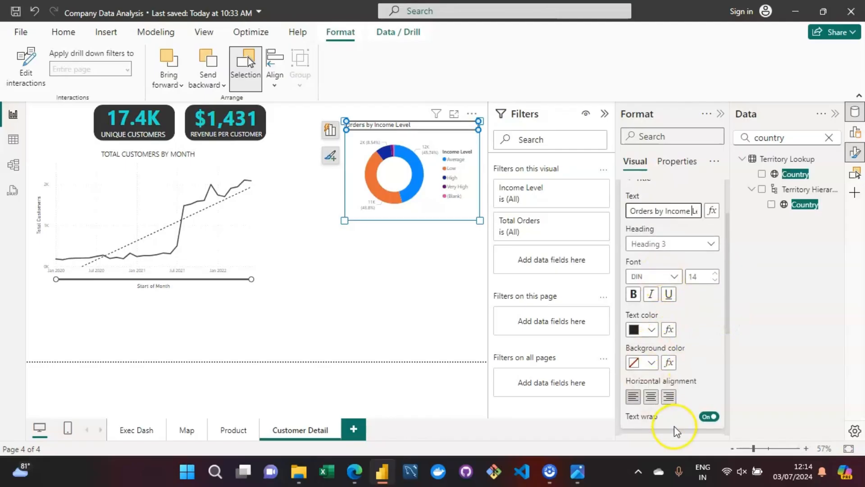
click(651, 397)
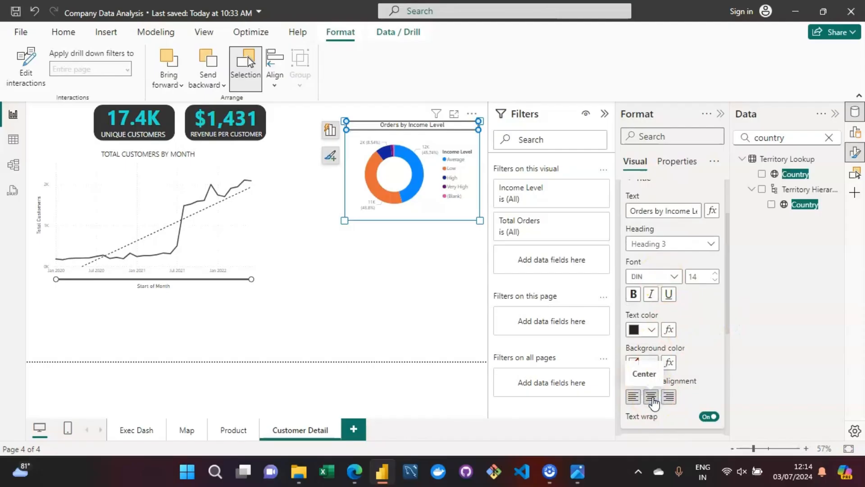
click(675, 277)
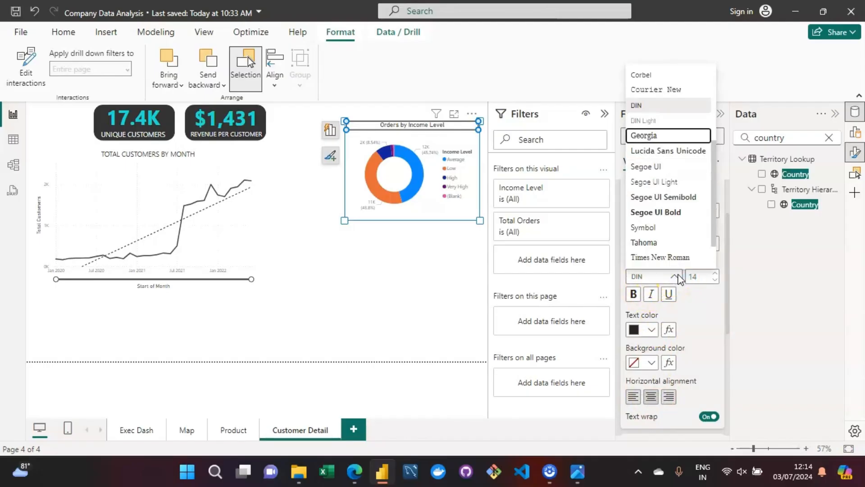
click(644, 166)
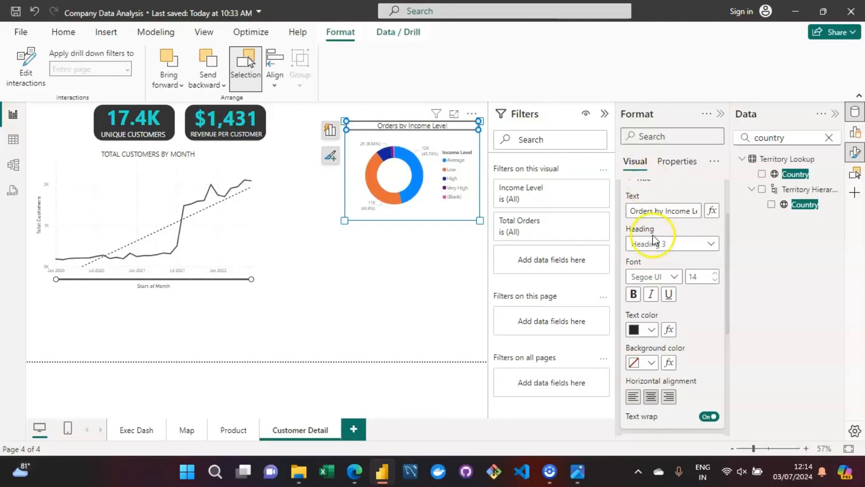
Compare the chart with the solution preview image and turn off the donut chart's legend.
mouse_move(576, 479)
mouse_move(636, 399)
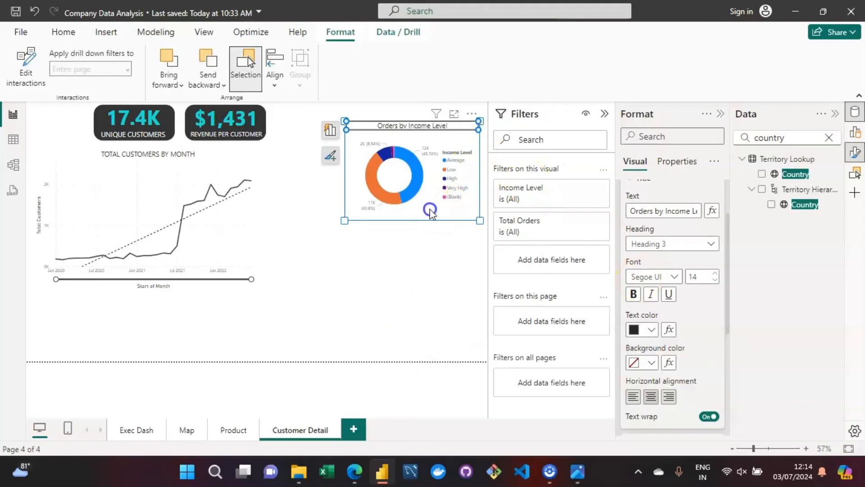
click(444, 181)
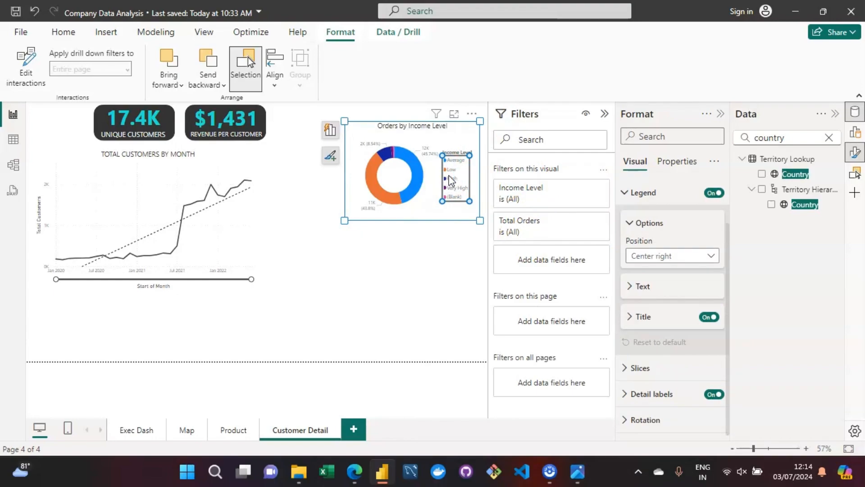
click(714, 193)
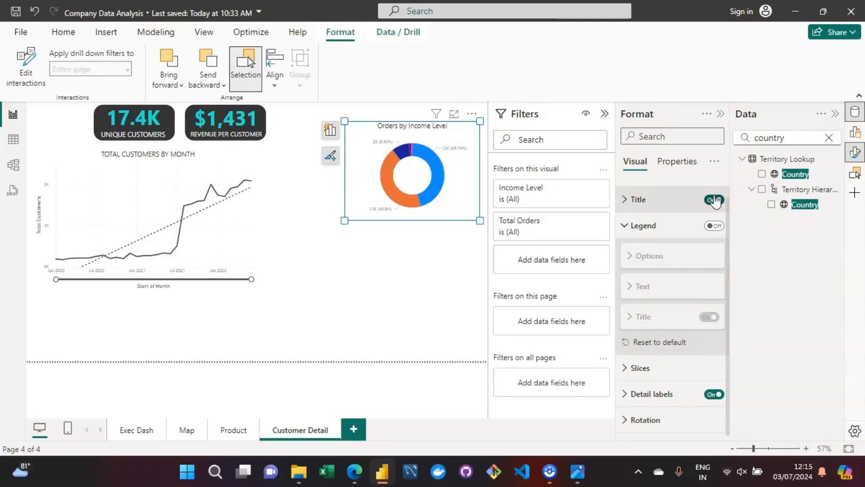
Consult the solution preview for the slice colors and recolor the donut chart's Average slice with the recently used turquoise.
mouse_move(580, 474)
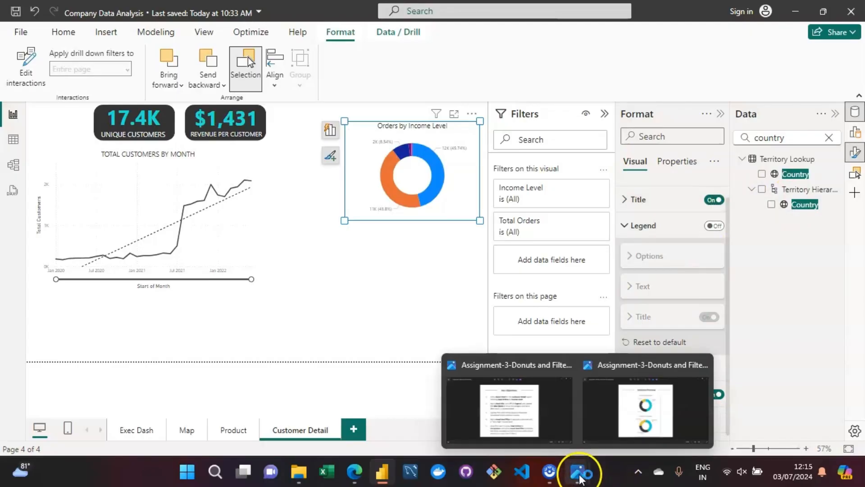
click(634, 414)
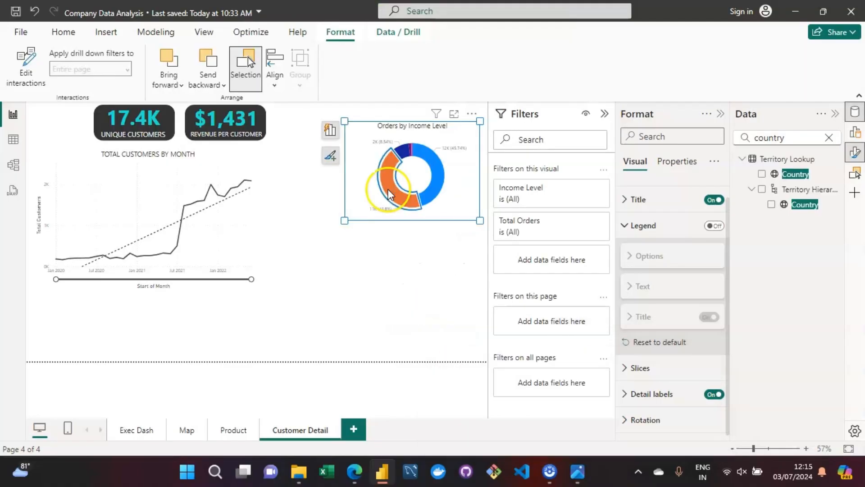
click(399, 169)
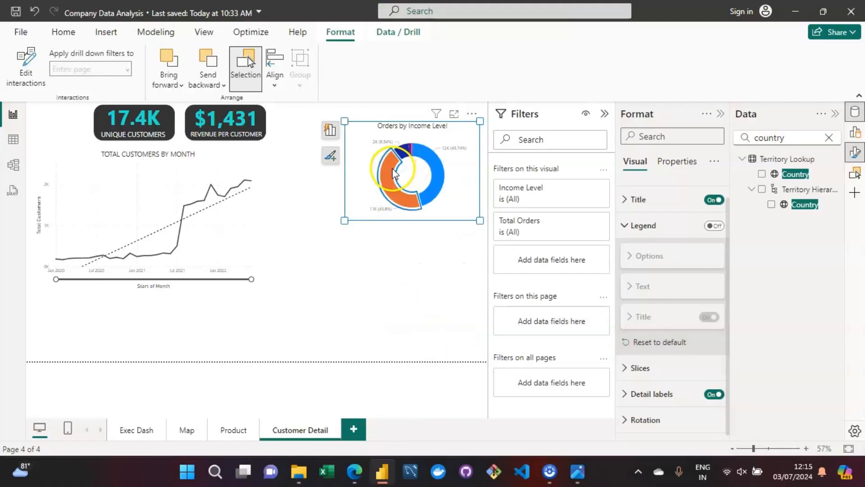
click(633, 368)
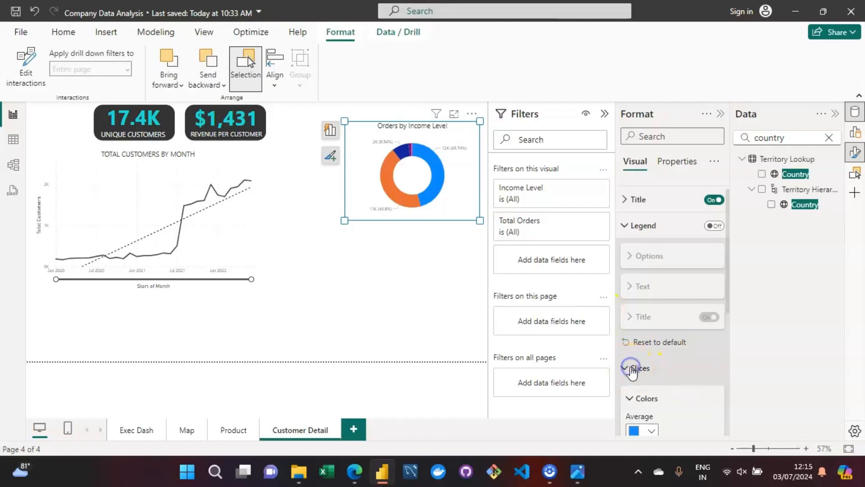
drag(728, 301, 727, 378)
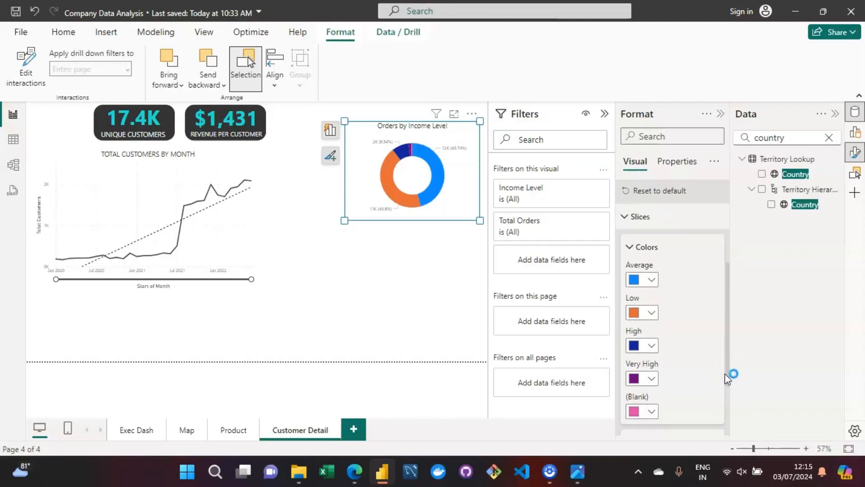
click(624, 416)
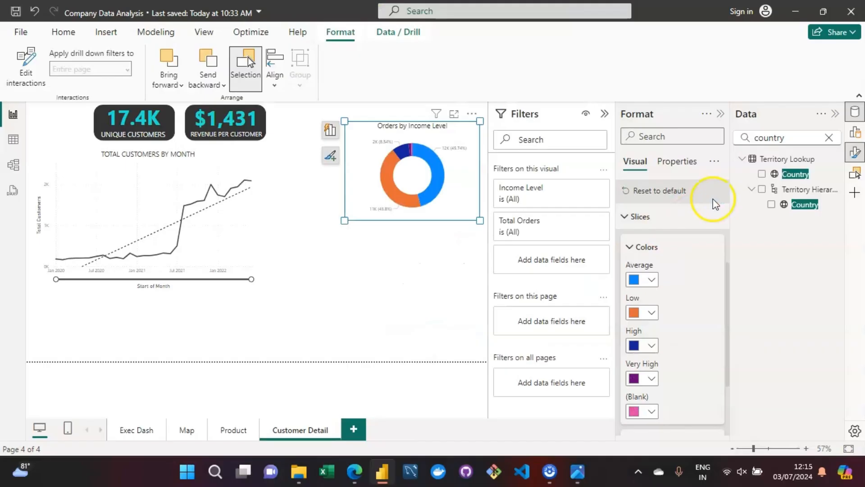
click(652, 281)
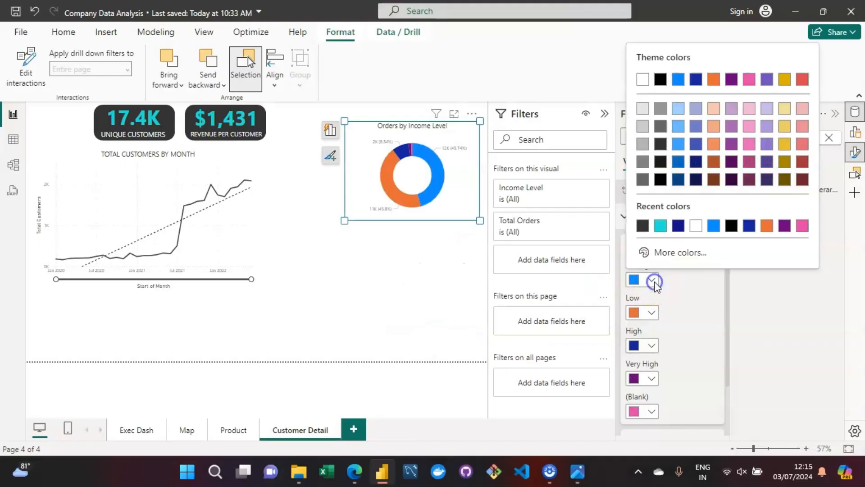
click(660, 225)
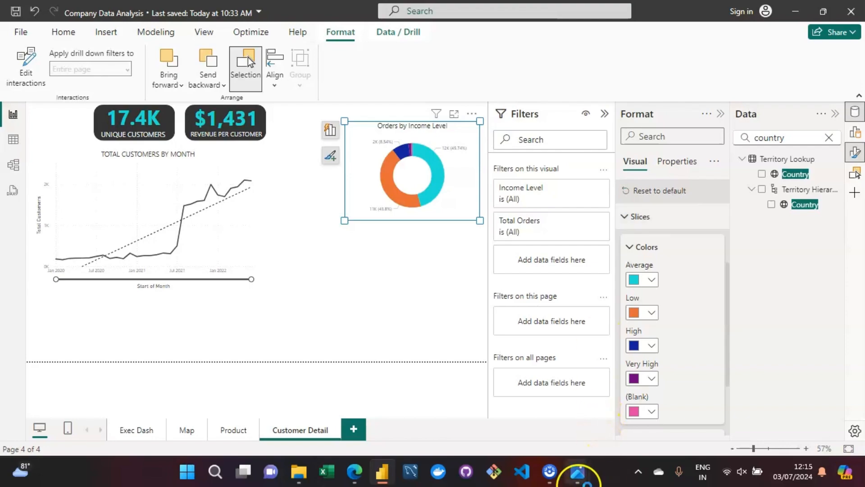
Recheck the solution preview and recolor the donut chart's Low slice with the recently used dark gray.
mouse_move(577, 471)
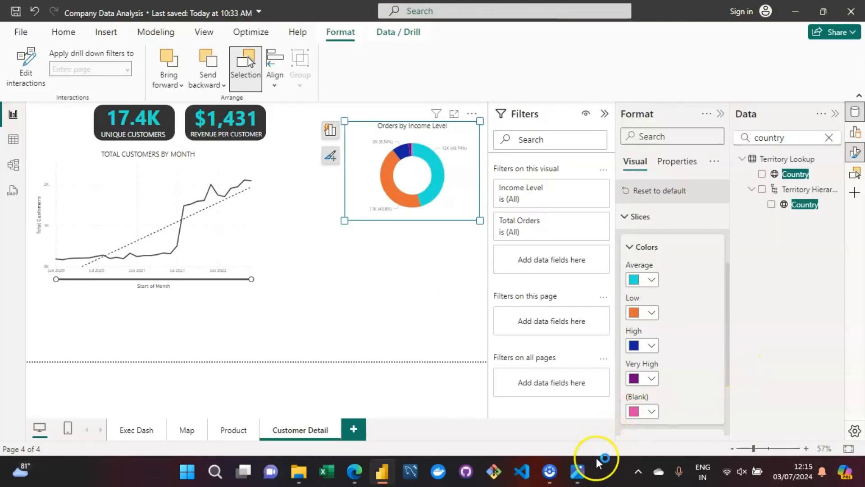
mouse_move(654, 413)
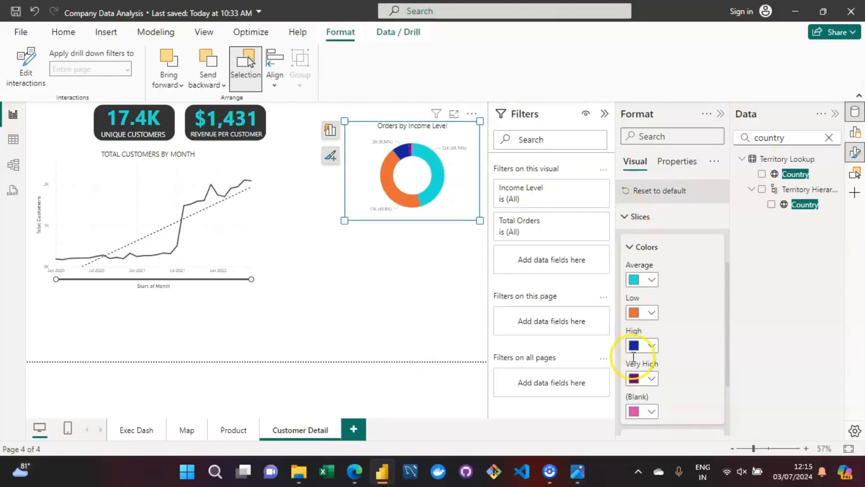
click(651, 313)
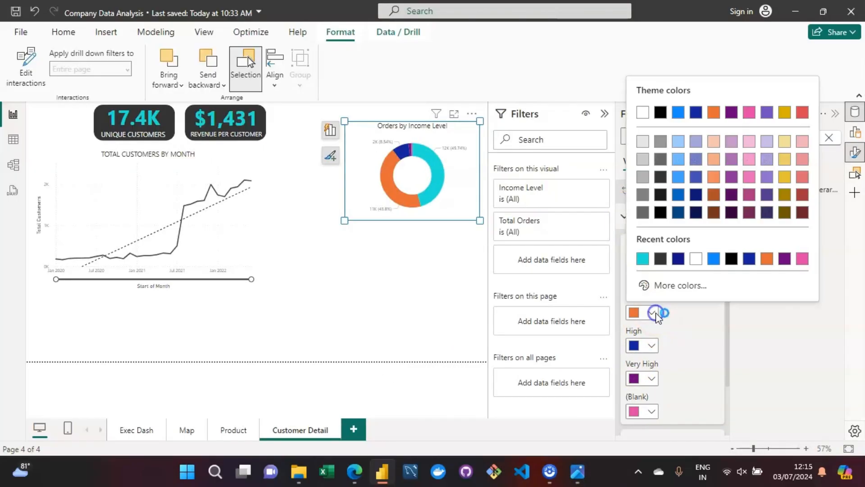
click(661, 259)
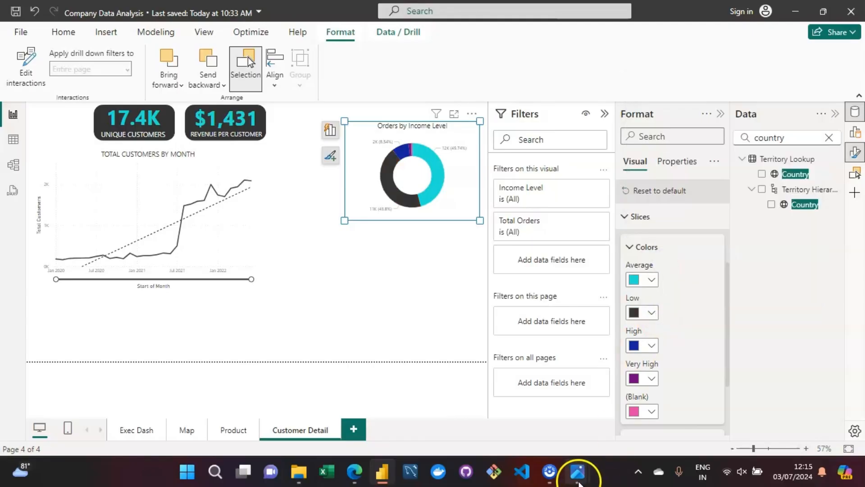
Recheck the solution preview, recolor the donut chart's High slice with the theme's gold, and collapse the slice settings.
mouse_move(577, 471)
mouse_move(643, 430)
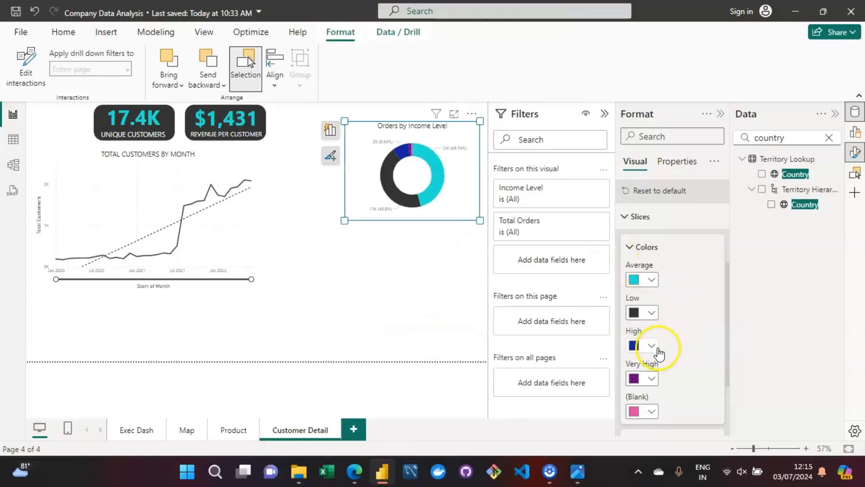
click(647, 344)
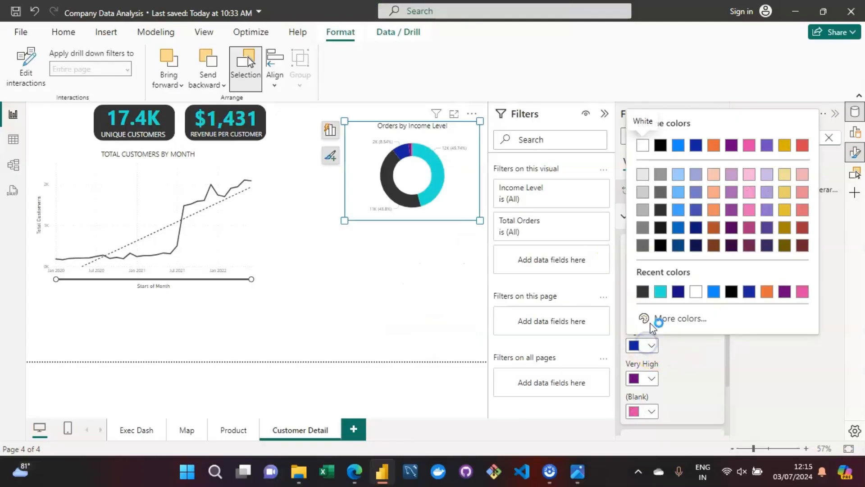
click(782, 148)
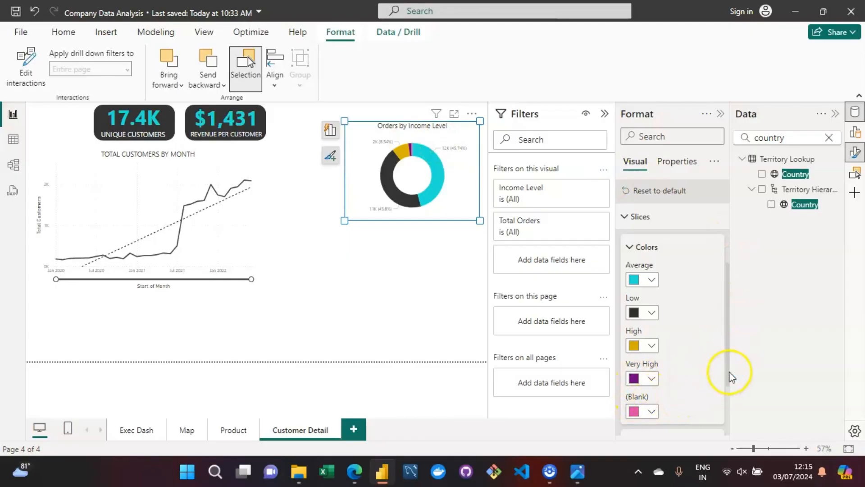
drag(727, 374, 730, 332)
click(627, 307)
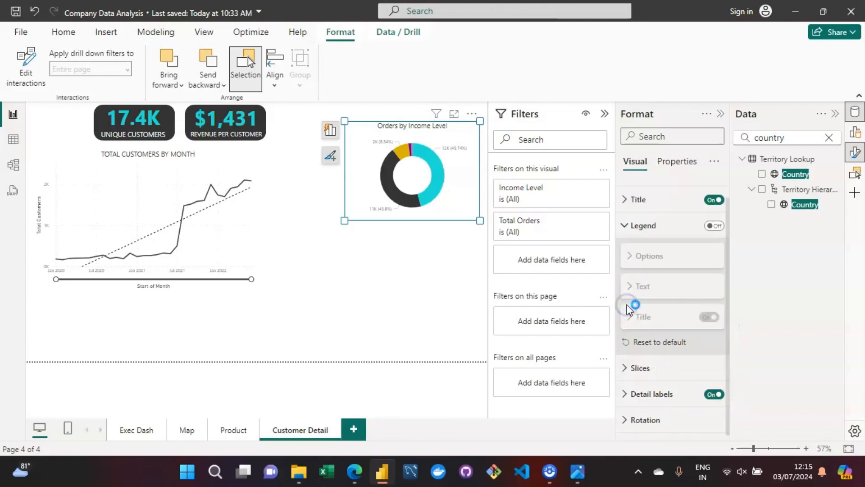
mouse_move(586, 463)
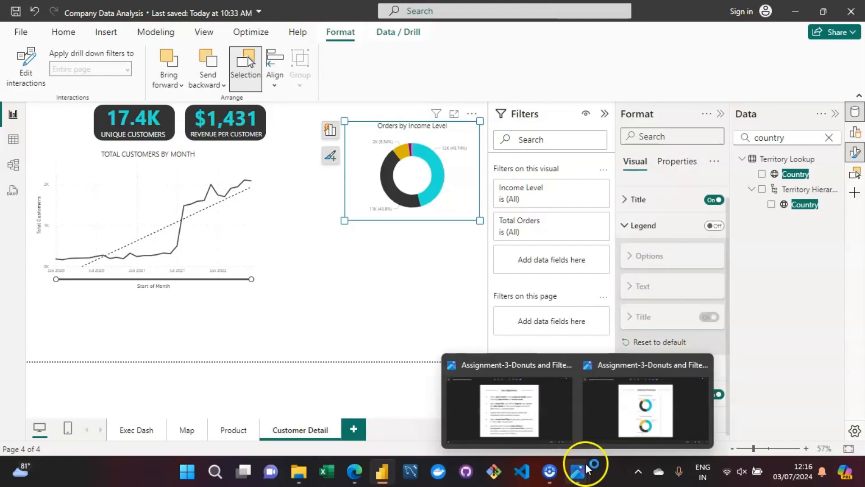
Recheck the solution preview and set the donut chart's detail label contents to Category, data value.
mouse_move(647, 419)
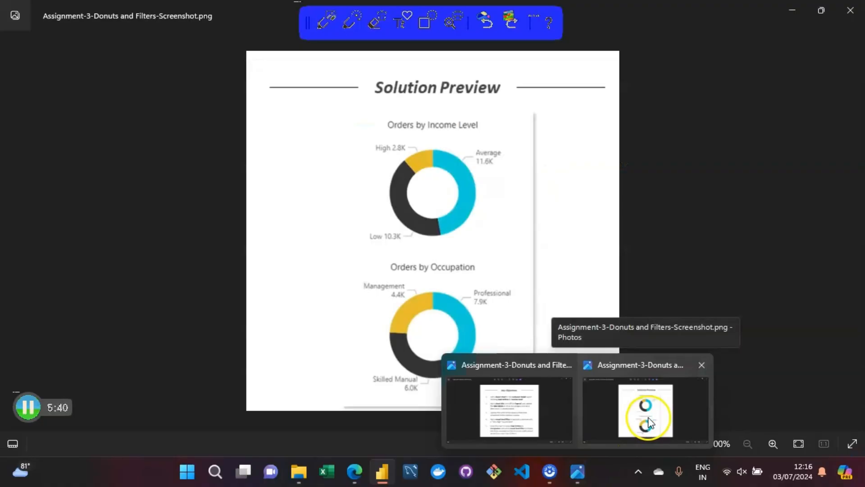
click(649, 422)
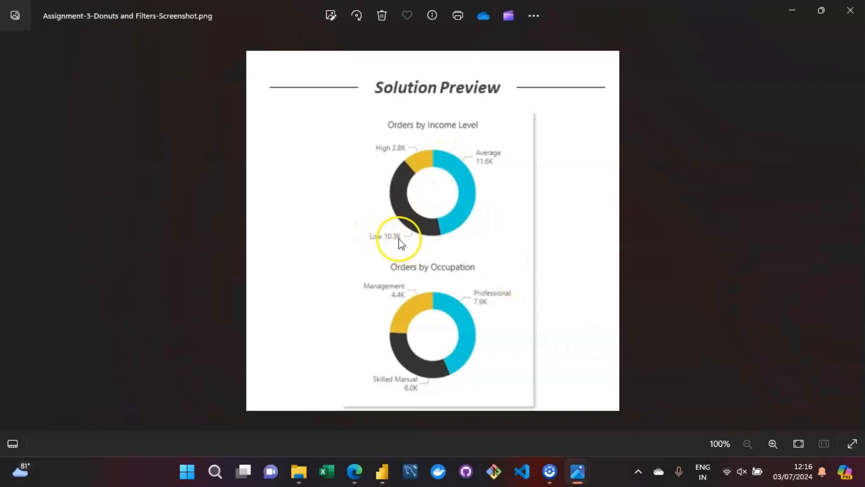
click(382, 472)
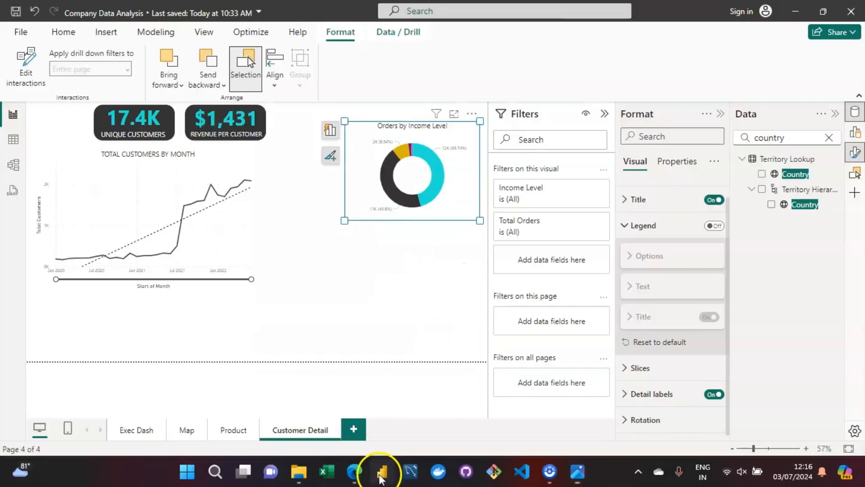
click(404, 156)
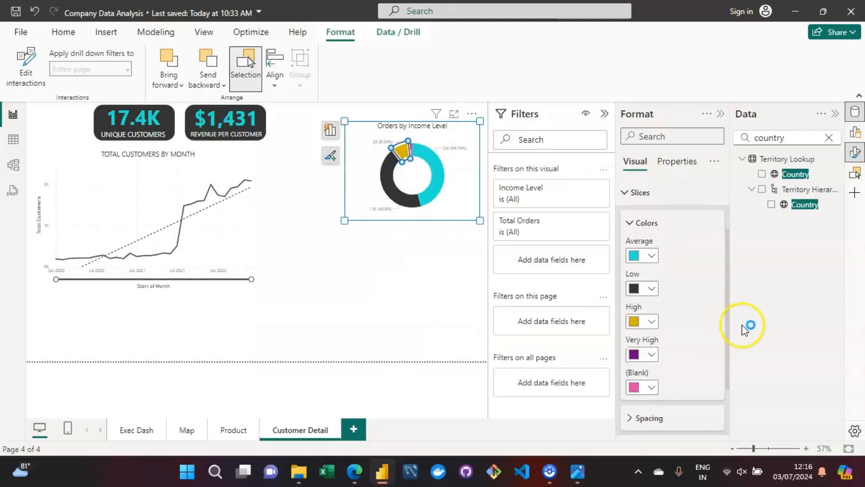
scroll(729, 322, down, 2)
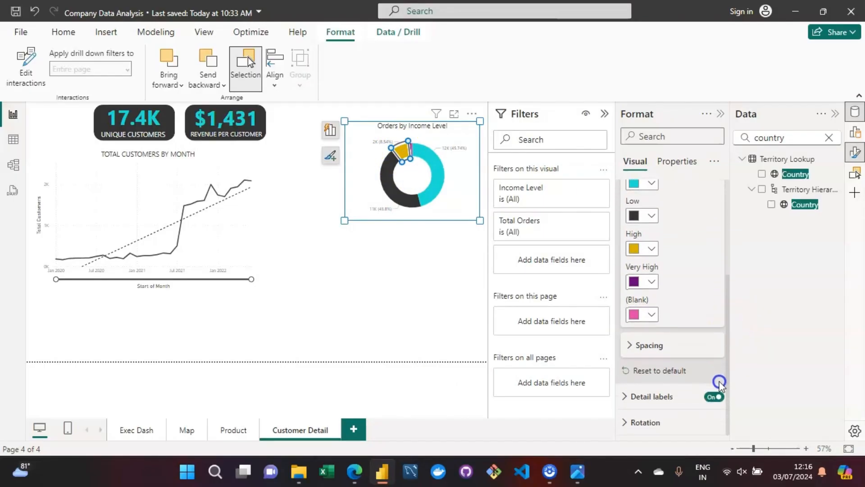
click(715, 397)
click(625, 397)
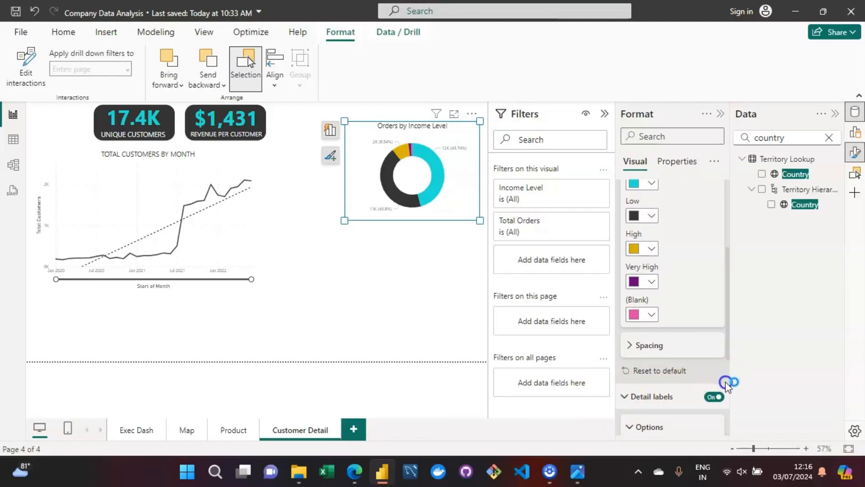
scroll(728, 366, down, 3)
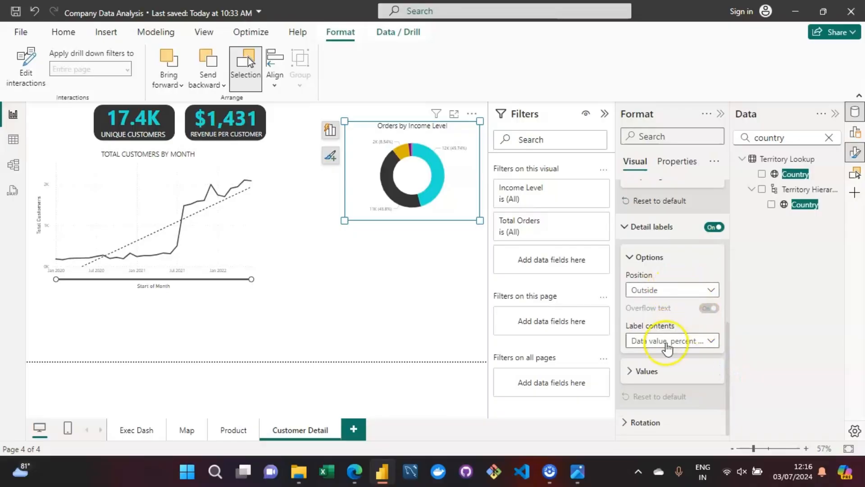
click(712, 342)
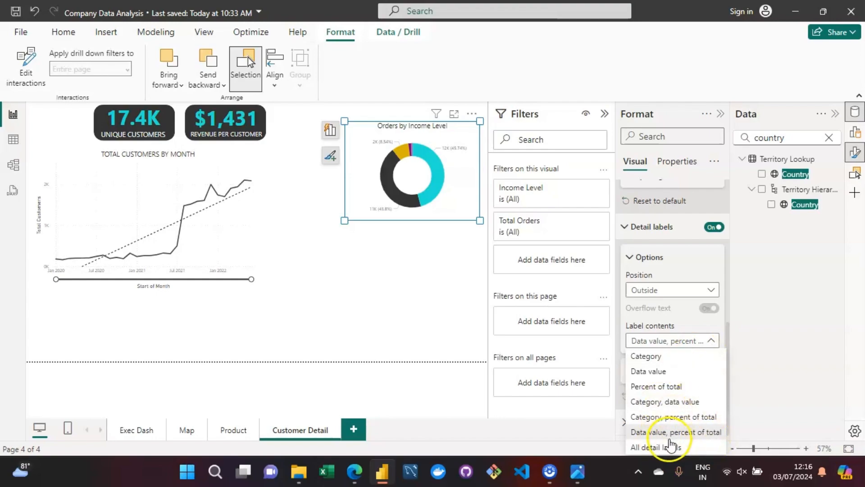
click(666, 404)
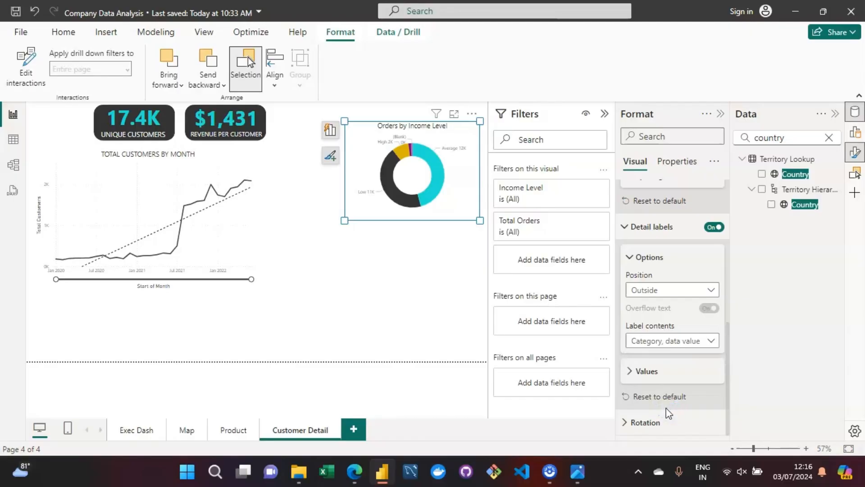
click(712, 341)
Compare the labels with the solution preview and enlarge the donut chart slightly outward from its lower-left corner.
click(578, 471)
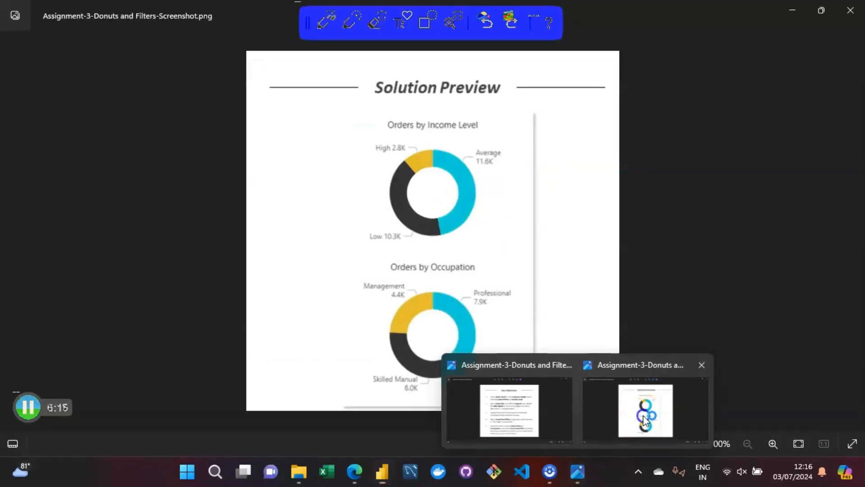
click(642, 415)
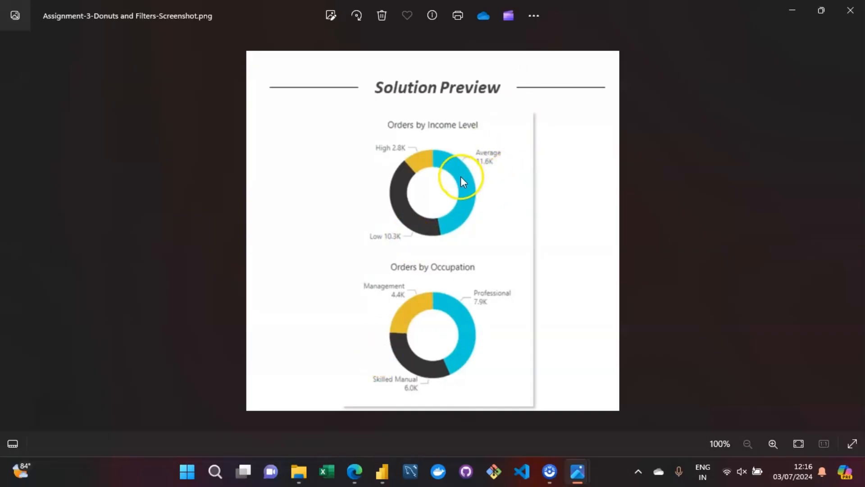
mouse_move(382, 468)
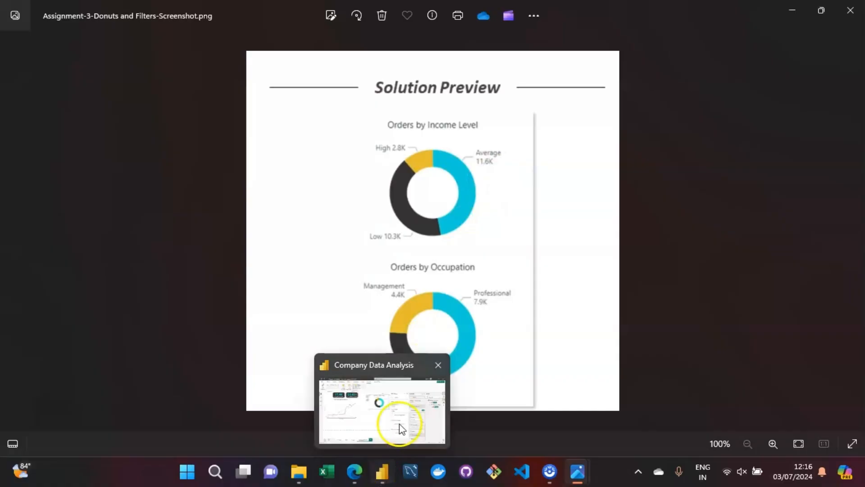
click(402, 410)
click(447, 183)
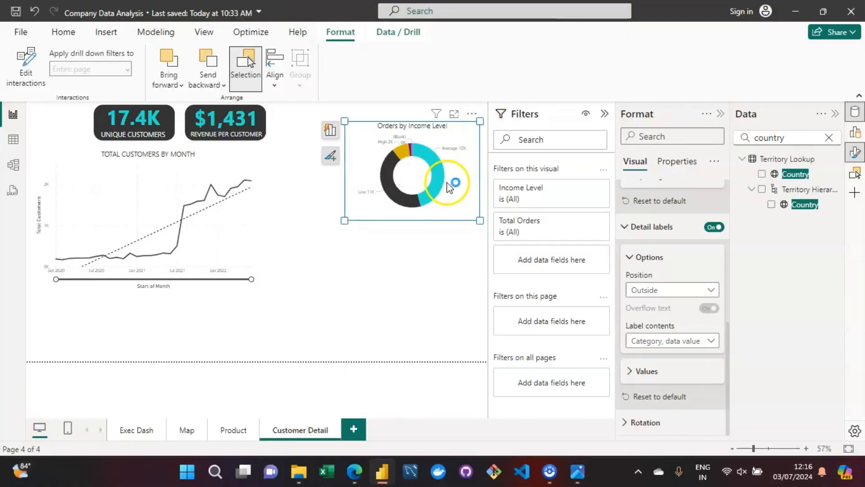
click(399, 152)
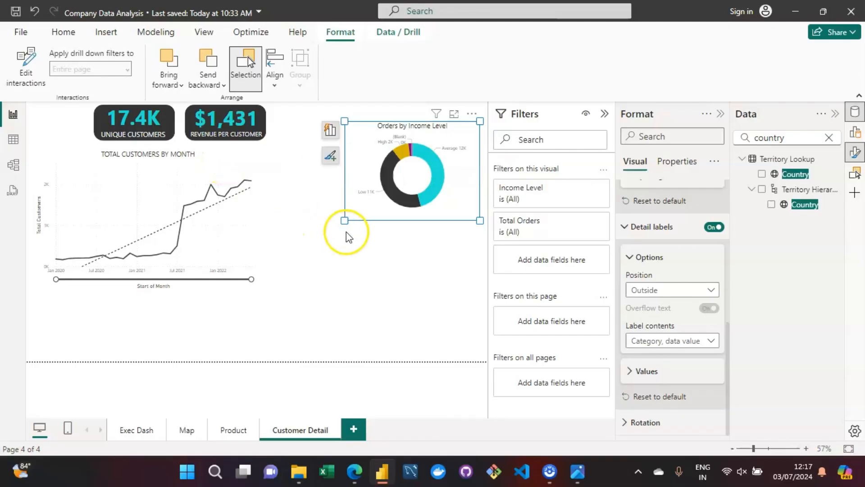
drag(345, 220, 326, 234)
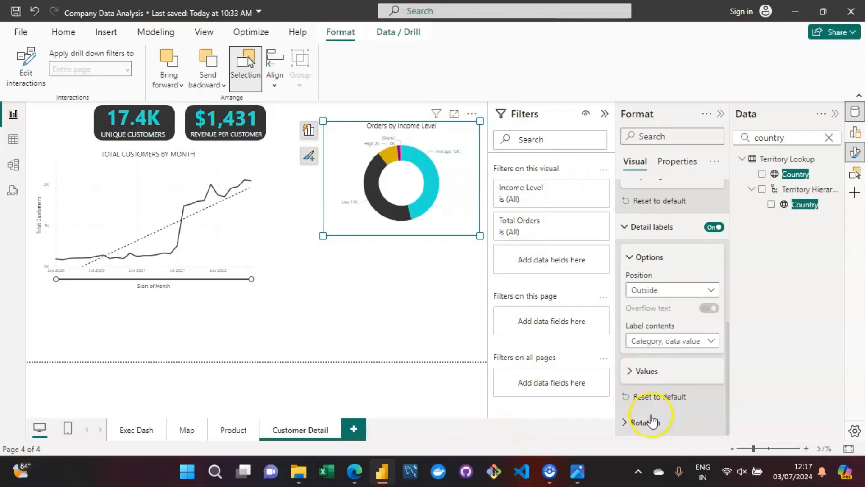
Set the font size of the donut chart's detail label values to 8.
mouse_move(582, 479)
mouse_move(527, 410)
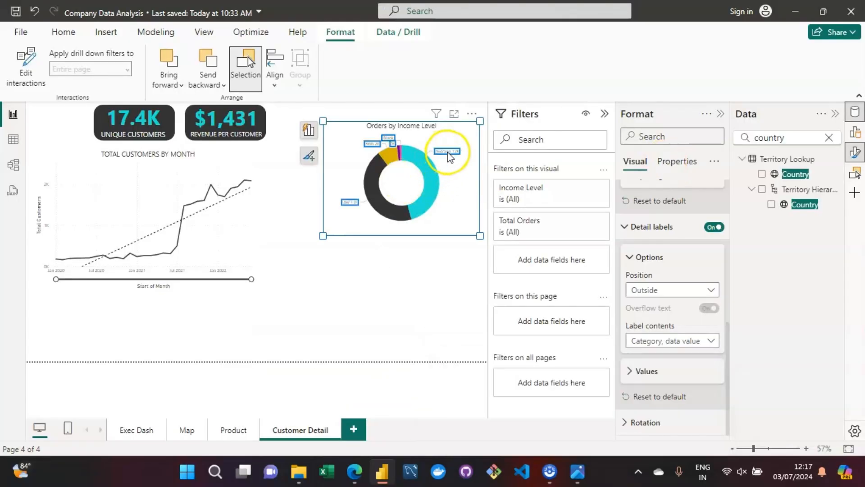
click(451, 153)
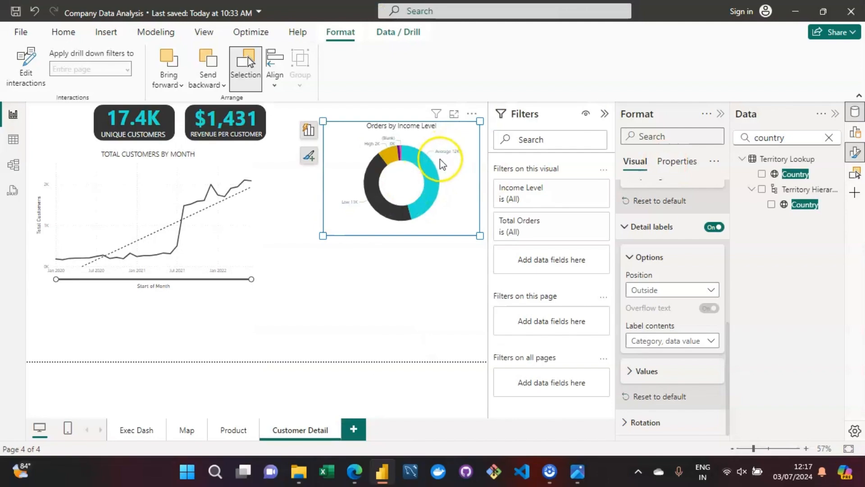
click(457, 157)
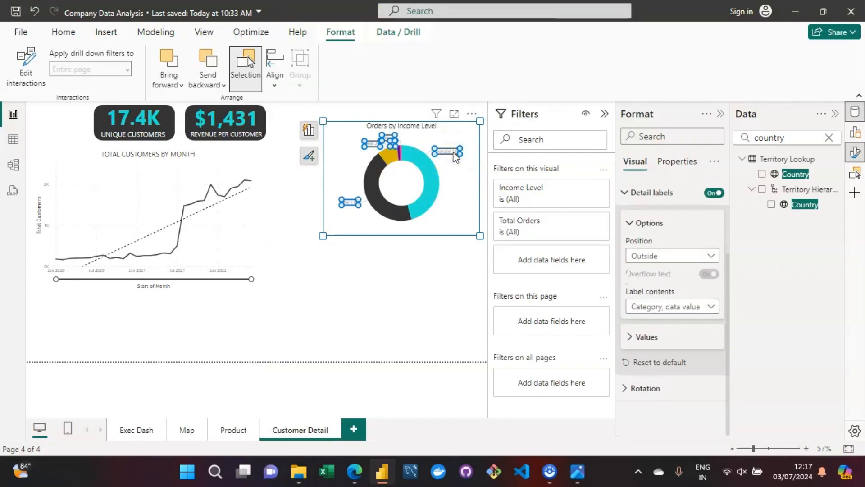
click(631, 337)
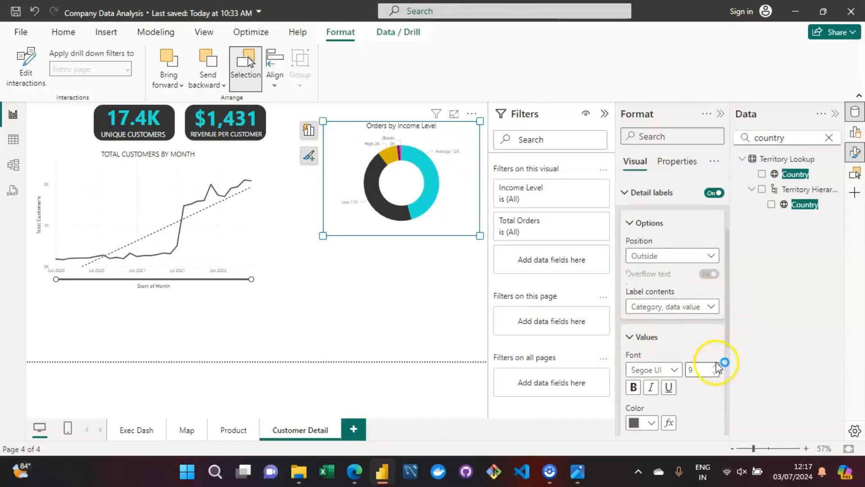
click(702, 370)
text(8)
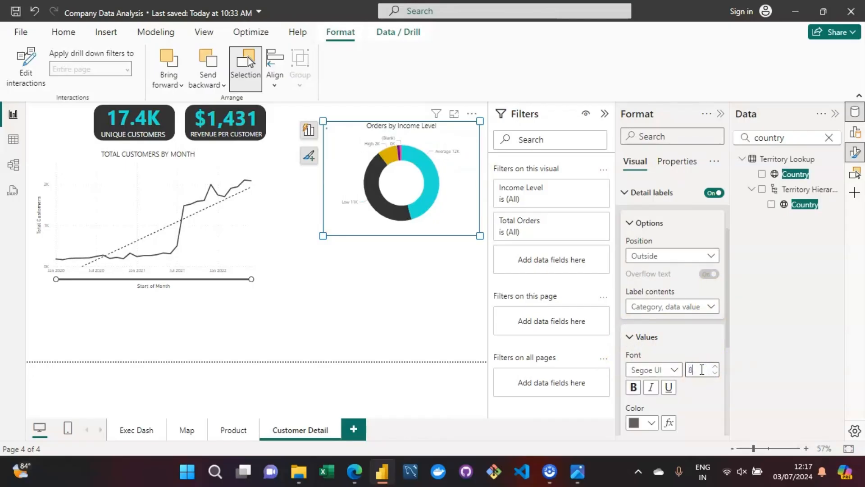
Set the decimal places of the donut chart's detail label values to 1.
scroll(731, 338, down, 1)
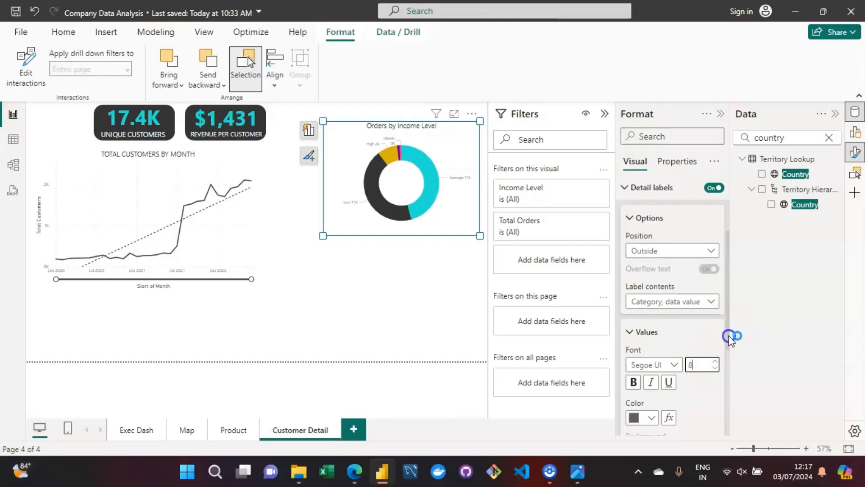
drag(731, 338, 726, 386)
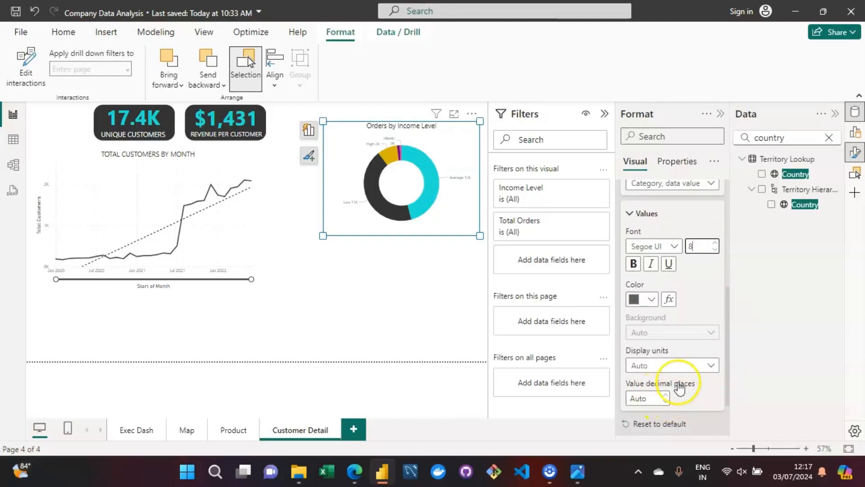
click(656, 397)
text(1)
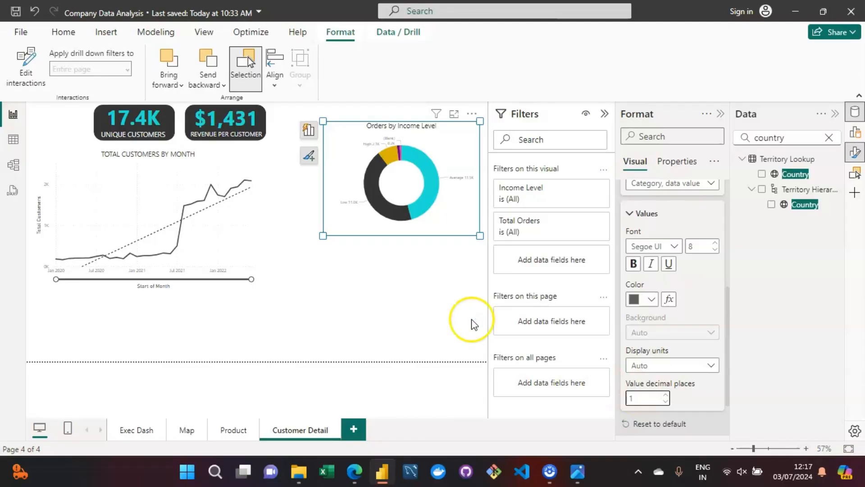
Reread the key objectives and filter the donut chart's Income Level to Average, High and Low using basic filtering.
mouse_move(629, 391)
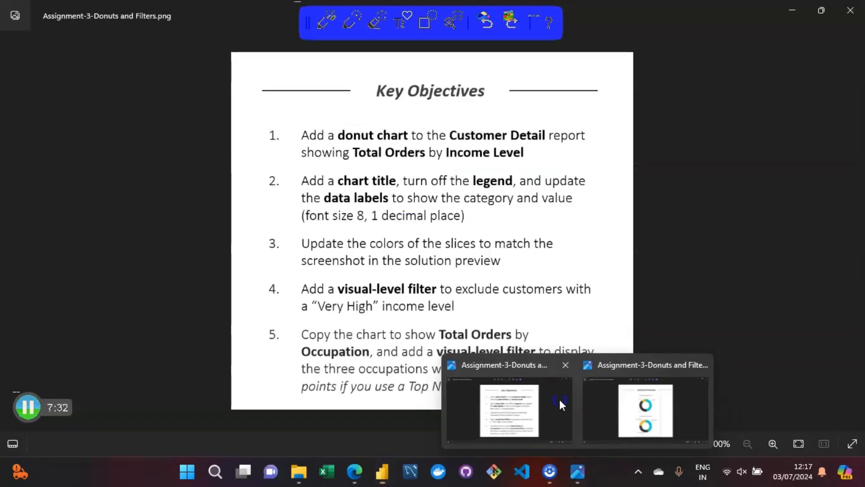
click(558, 397)
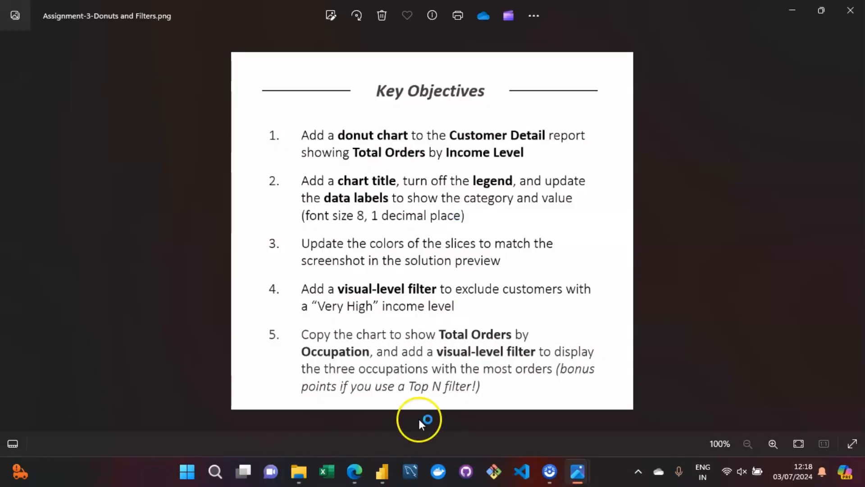
click(382, 472)
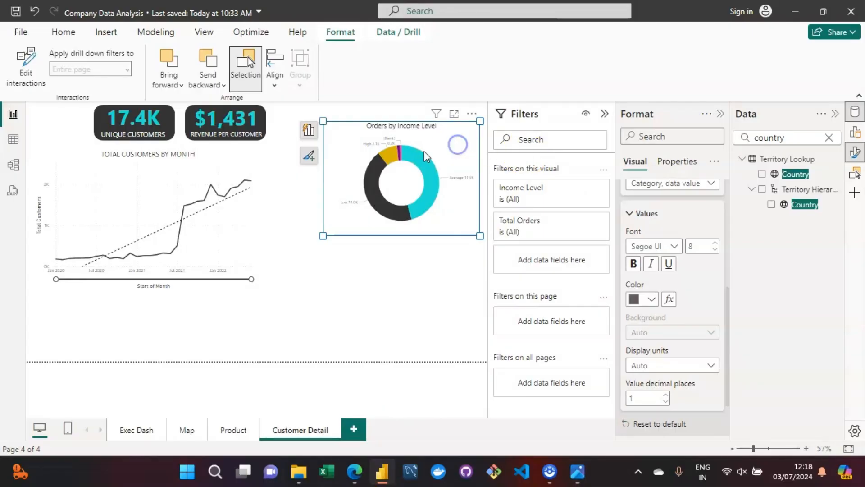
click(401, 149)
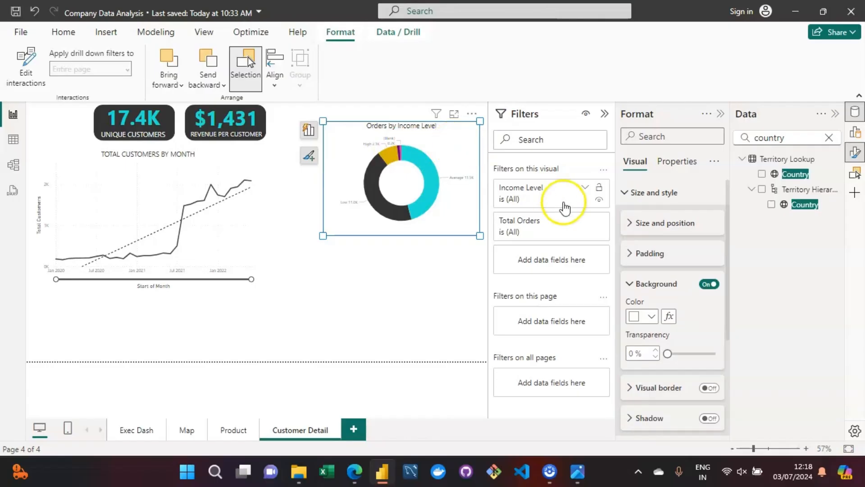
click(576, 199)
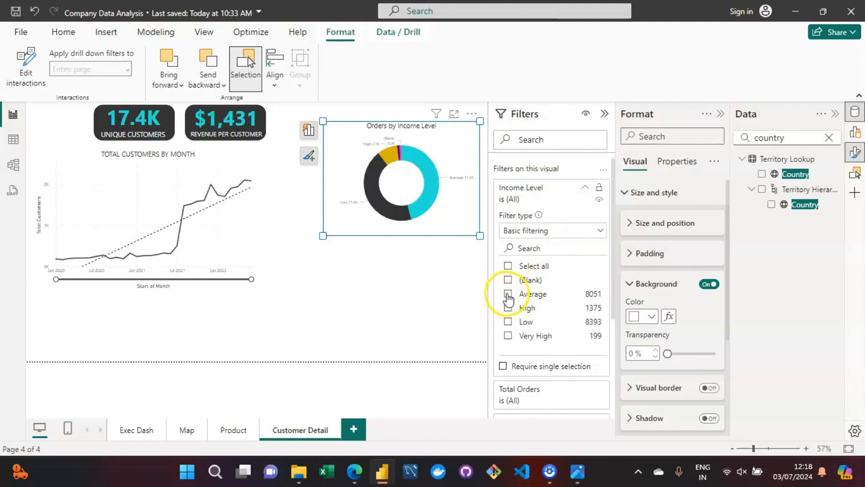
click(508, 293)
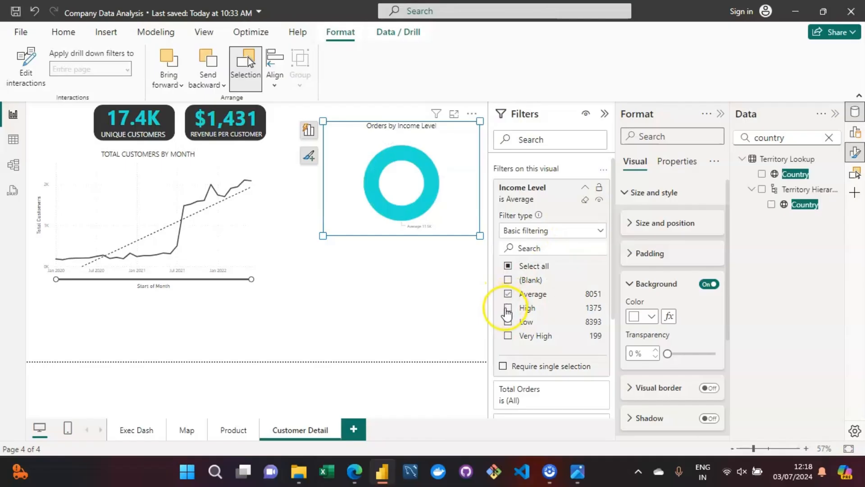
click(507, 308)
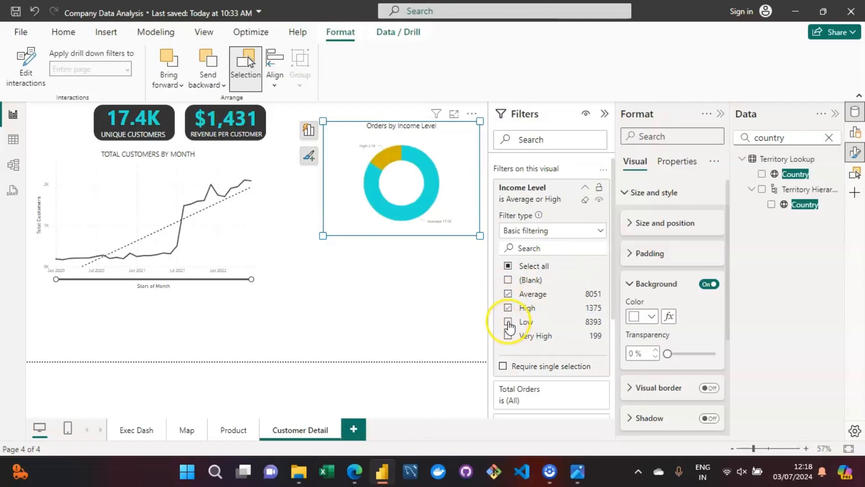
click(508, 323)
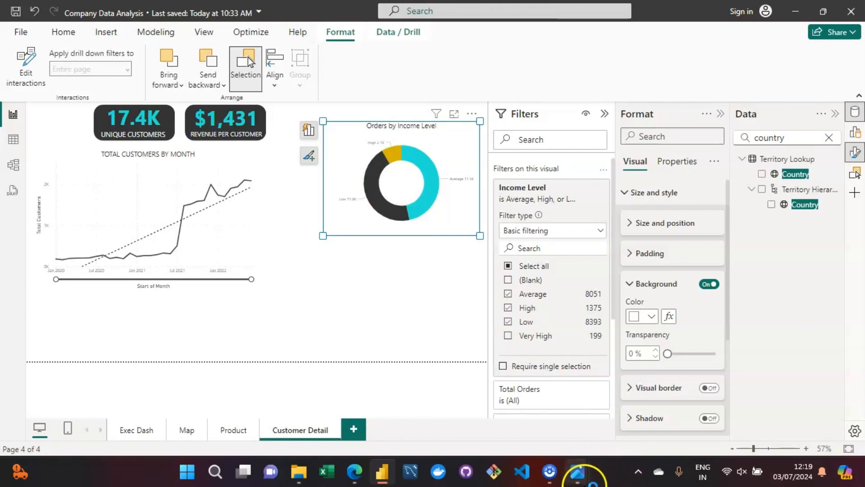
Consult the solution preview image to check the filtered Orders by Income Level chart.
mouse_move(581, 482)
click(647, 411)
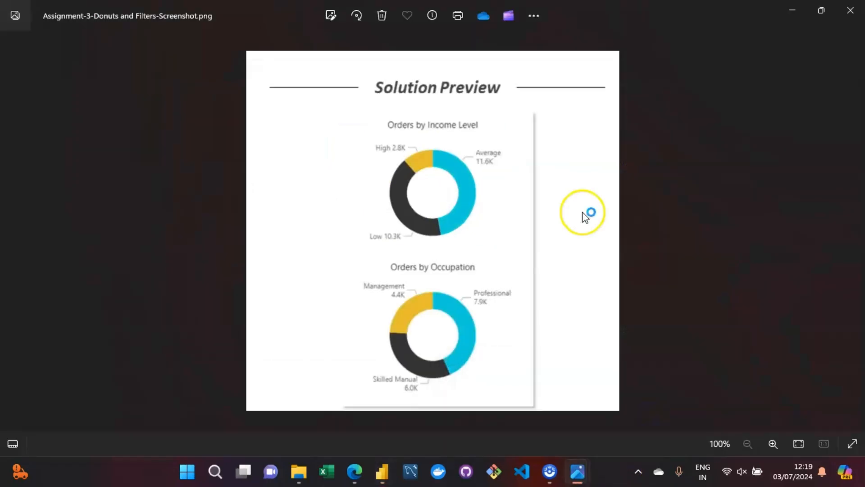